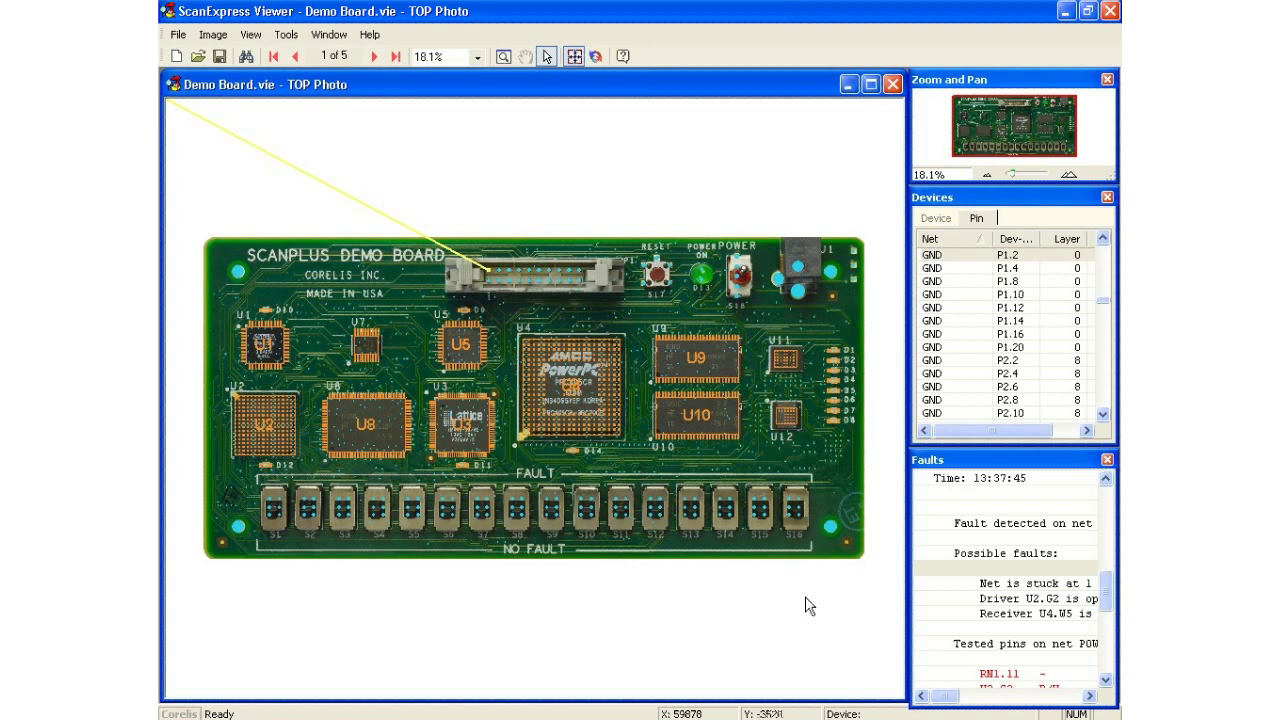
Hide the vias, through holes, pads and devices overlays on the top photo of the demo board.
{"action": "left_click", "coordinate": [733, 611]}
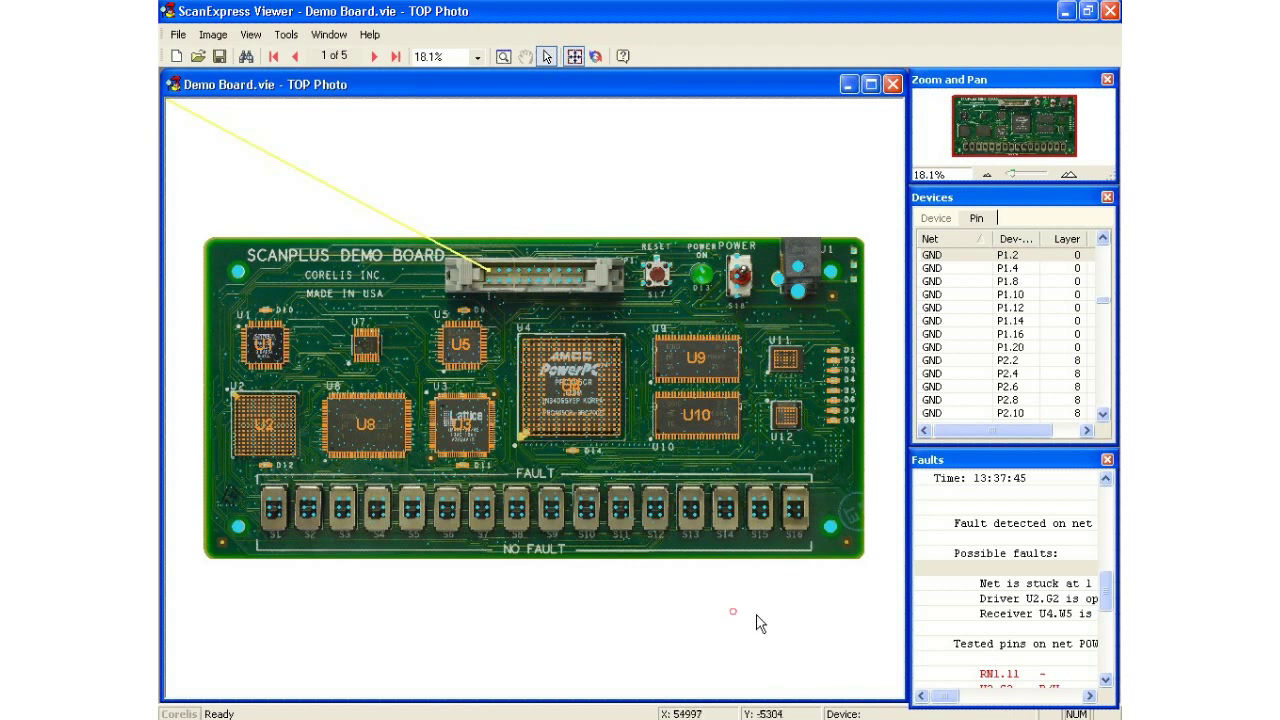
{"action": "left_click", "coordinate": [213, 35]}
{"action": "left_click", "coordinate": [264, 184]}
{"action": "left_click", "coordinate": [213, 35]}
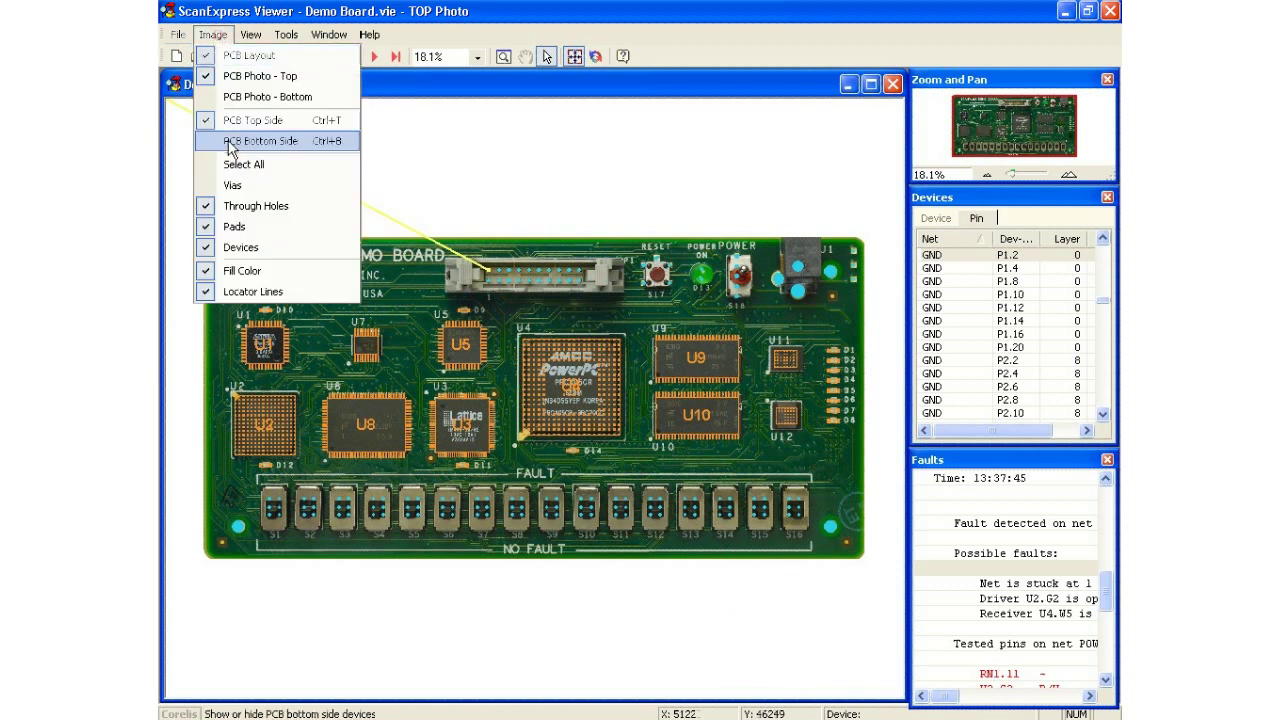
{"action": "left_click", "coordinate": [230, 212]}
{"action": "left_click", "coordinate": [213, 35]}
{"action": "left_click", "coordinate": [216, 231]}
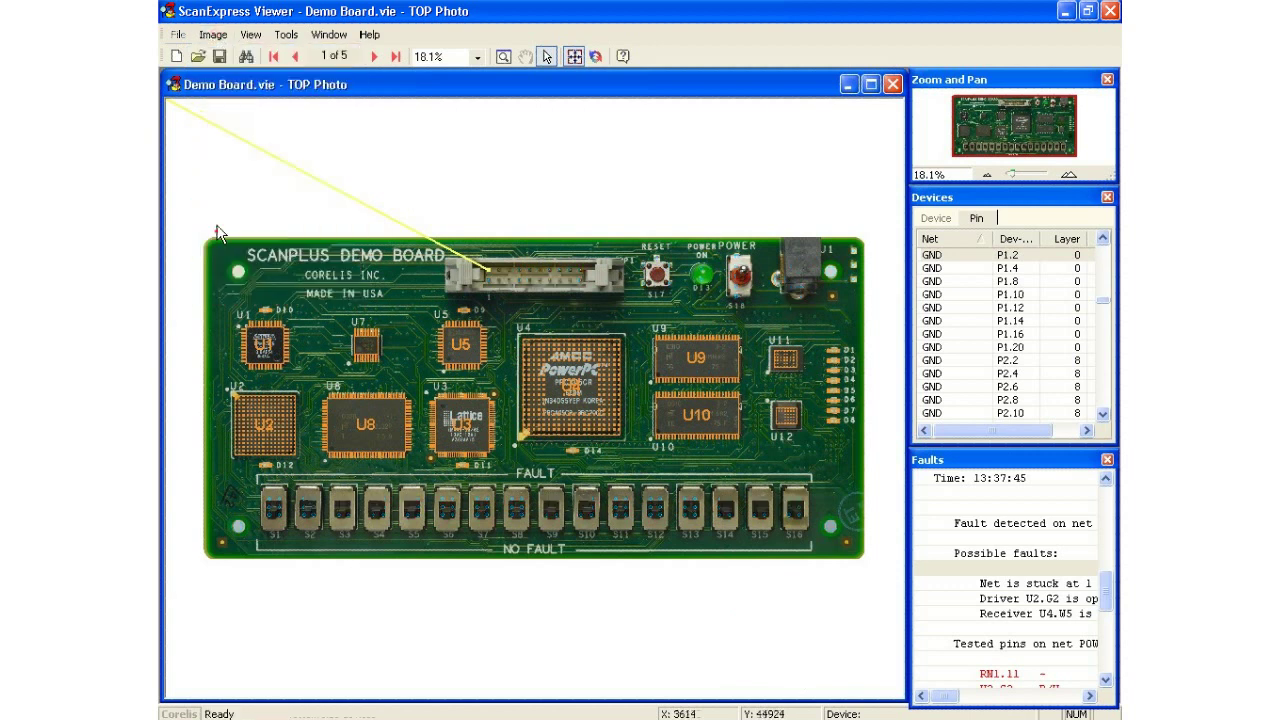
{"action": "left_click", "coordinate": [213, 35]}
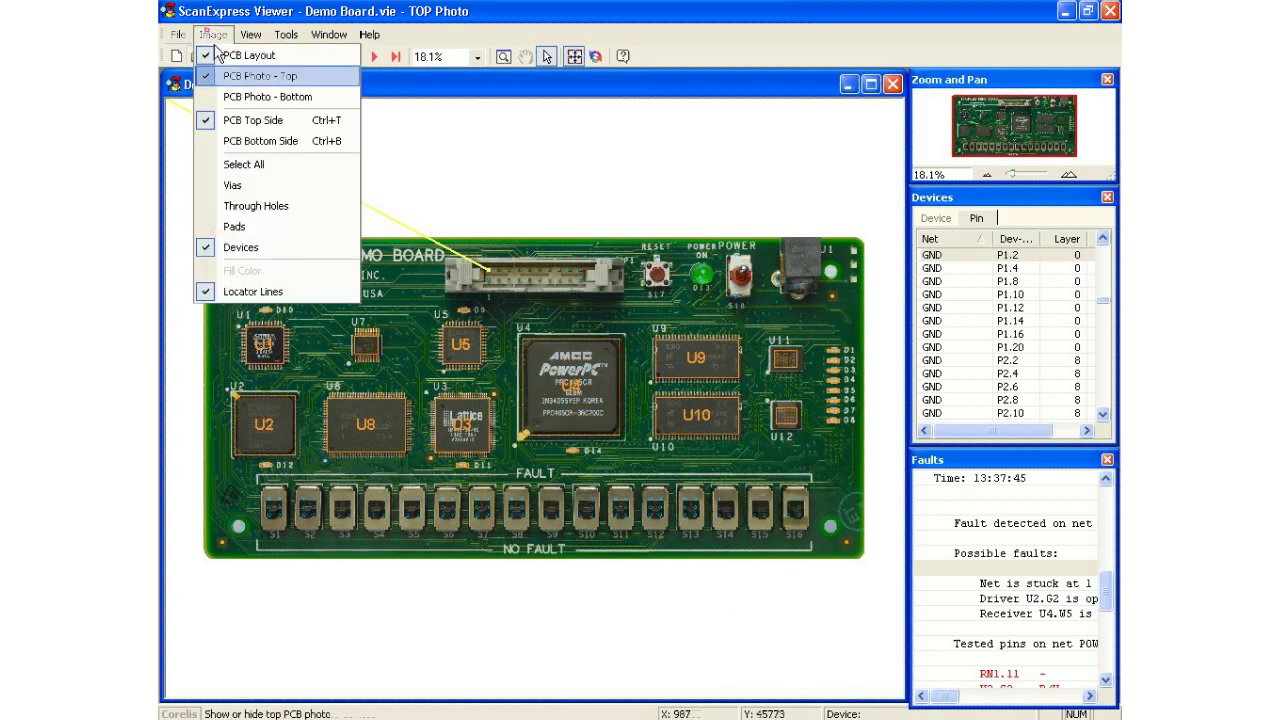
{"action": "left_click", "coordinate": [228, 250]}
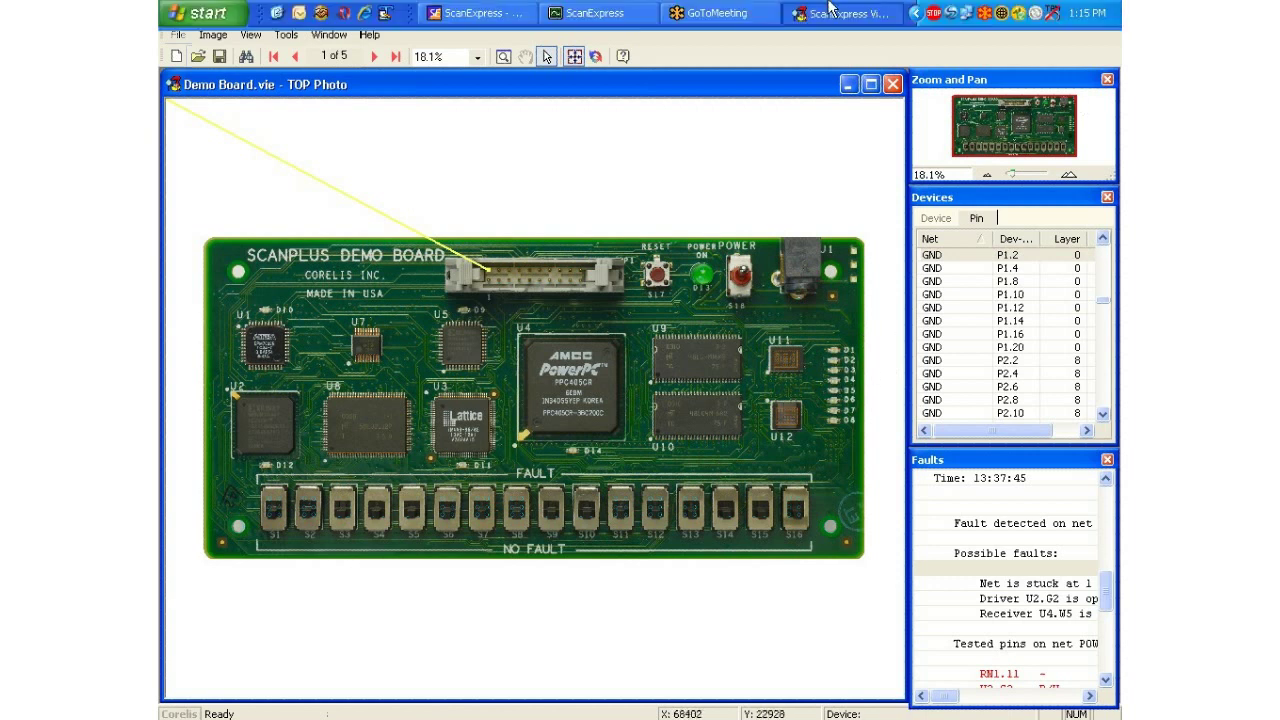
Switch to the ScanExpress test preparation window and name the test preparation file ASE.
{"action": "left_click", "coordinate": [503, 15]}
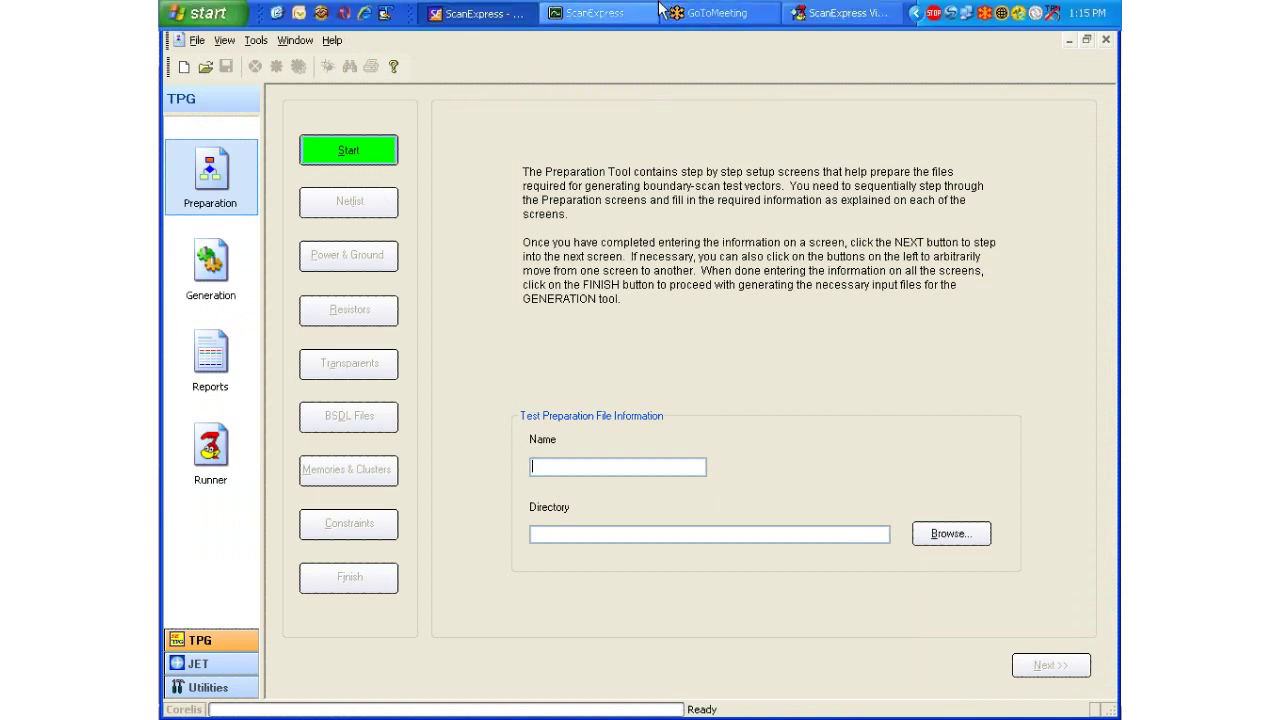
{"action": "left_click", "coordinate": [800, 12]}
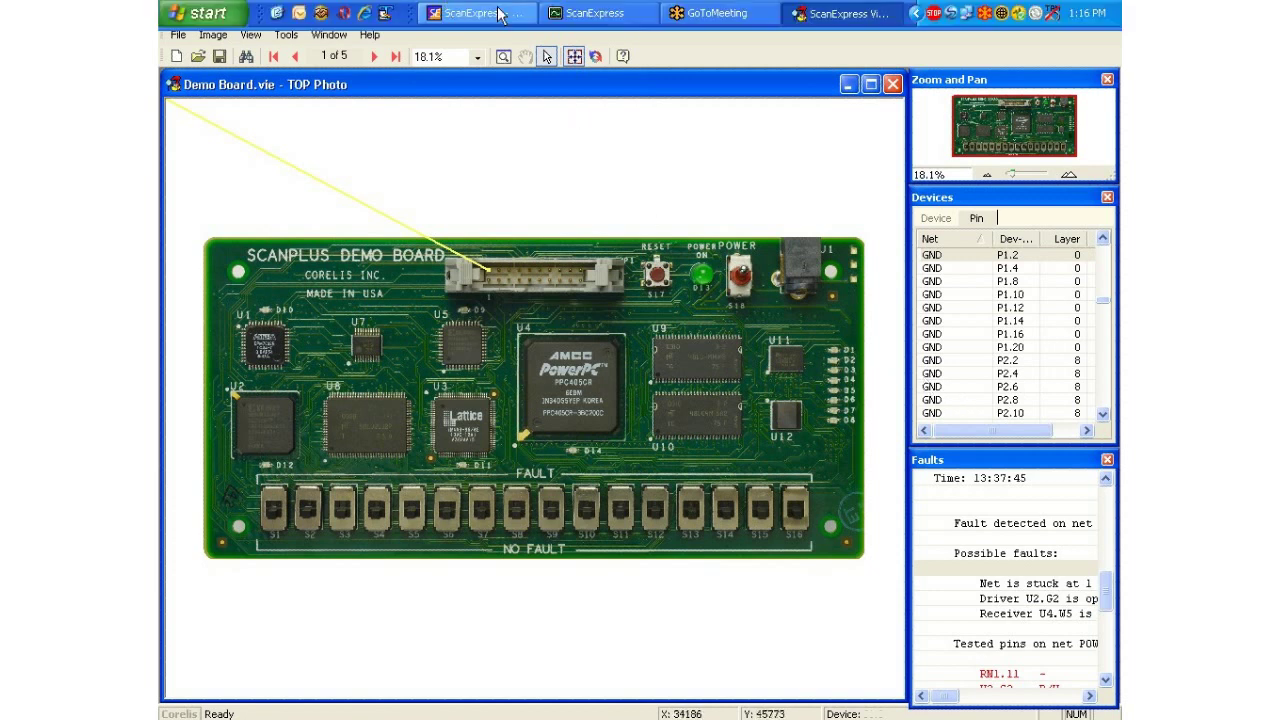
{"action": "left_click", "coordinate": [498, 14]}
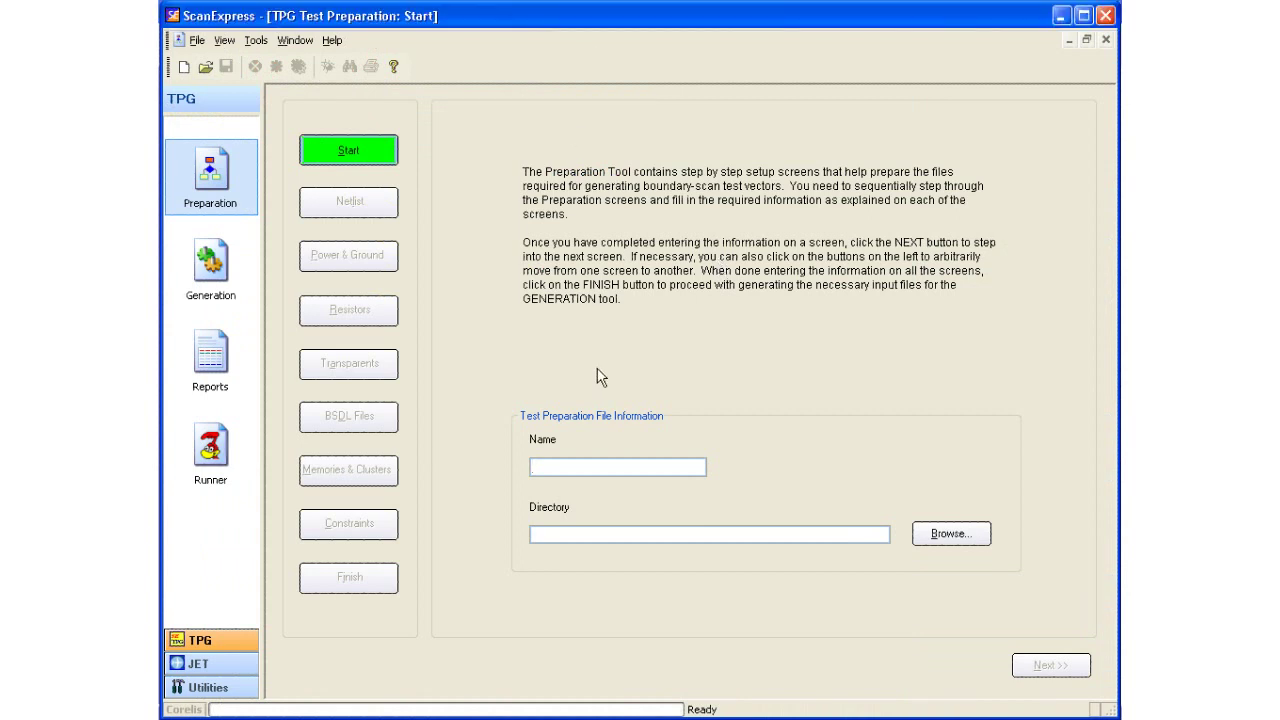
{"action": "type", "text": "ASE"}
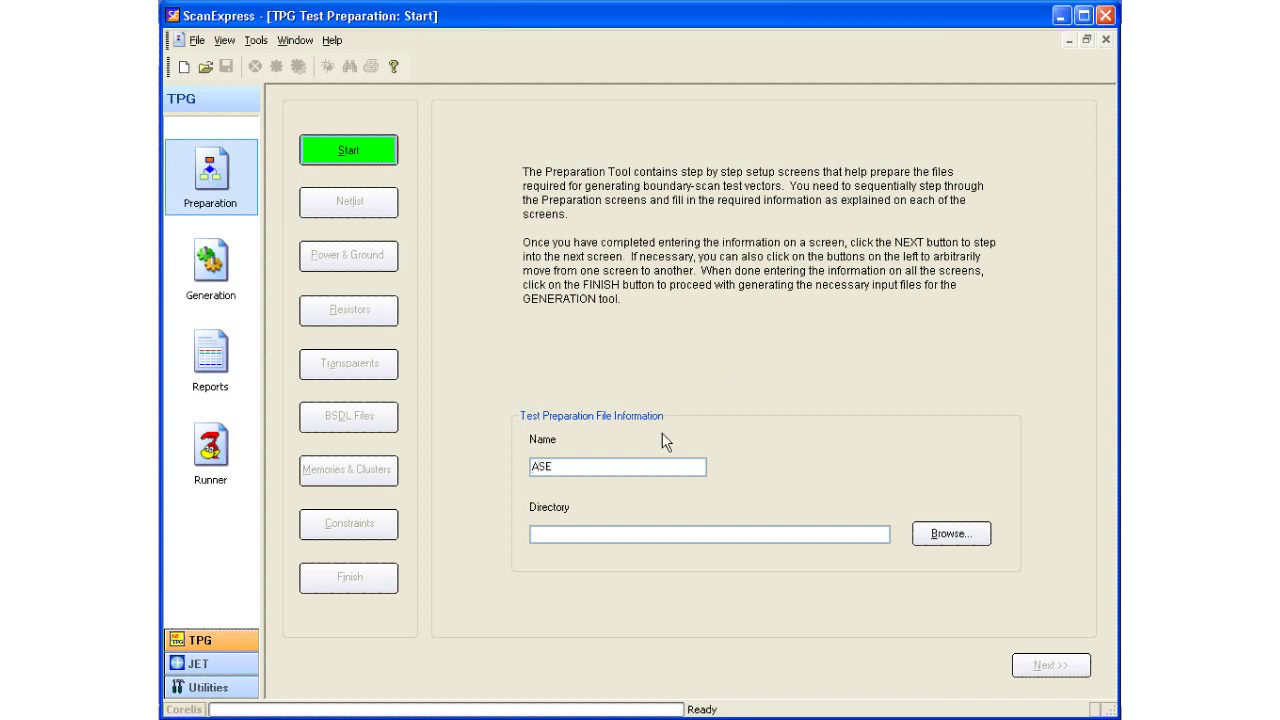
Set the project directory to C:\ScanPlus Demo Board and proceed to the netlist stage.
{"action": "left_click", "coordinate": [948, 534]}
{"action": "scroll", "coordinate": [740, 414], "scroll_direction": "down", "scroll_amount": 3}
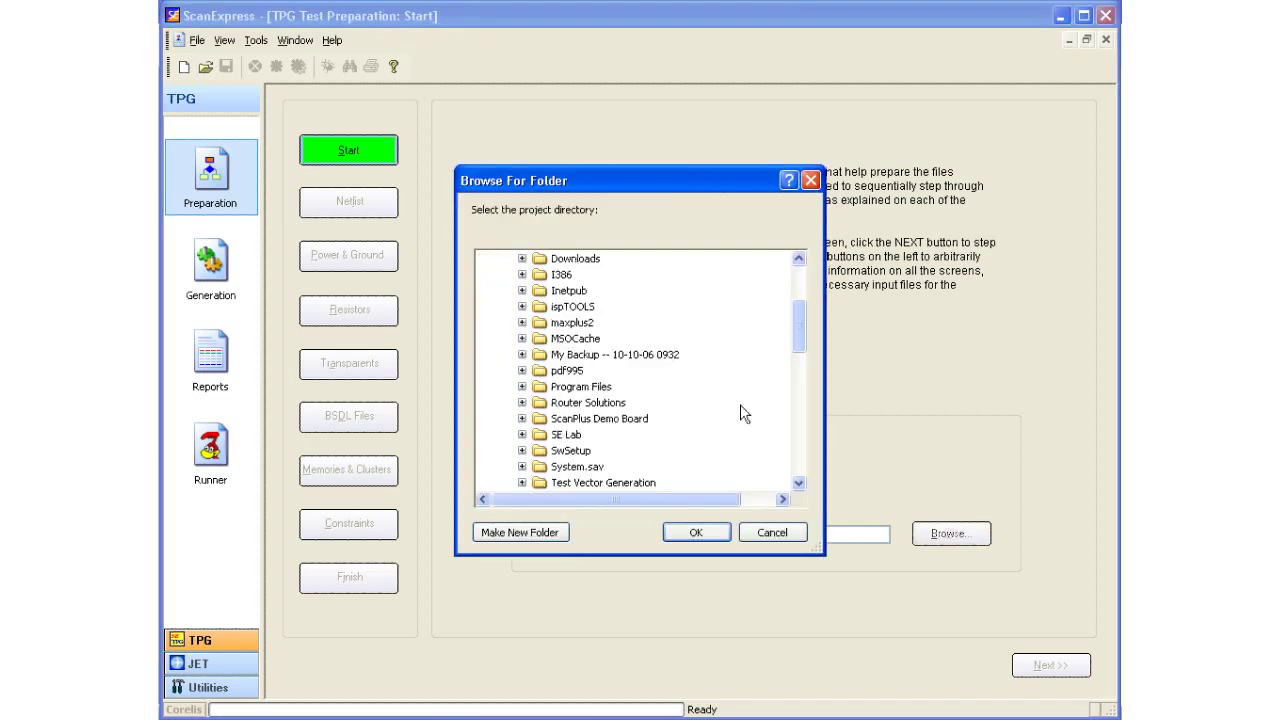
{"action": "mouse_move", "coordinate": [806, 331]}
{"action": "left_mouse_down"}
{"action": "mouse_move", "coordinate": [801, 381]}
{"action": "mouse_move", "coordinate": [799, 338]}
{"action": "left_mouse_up"}
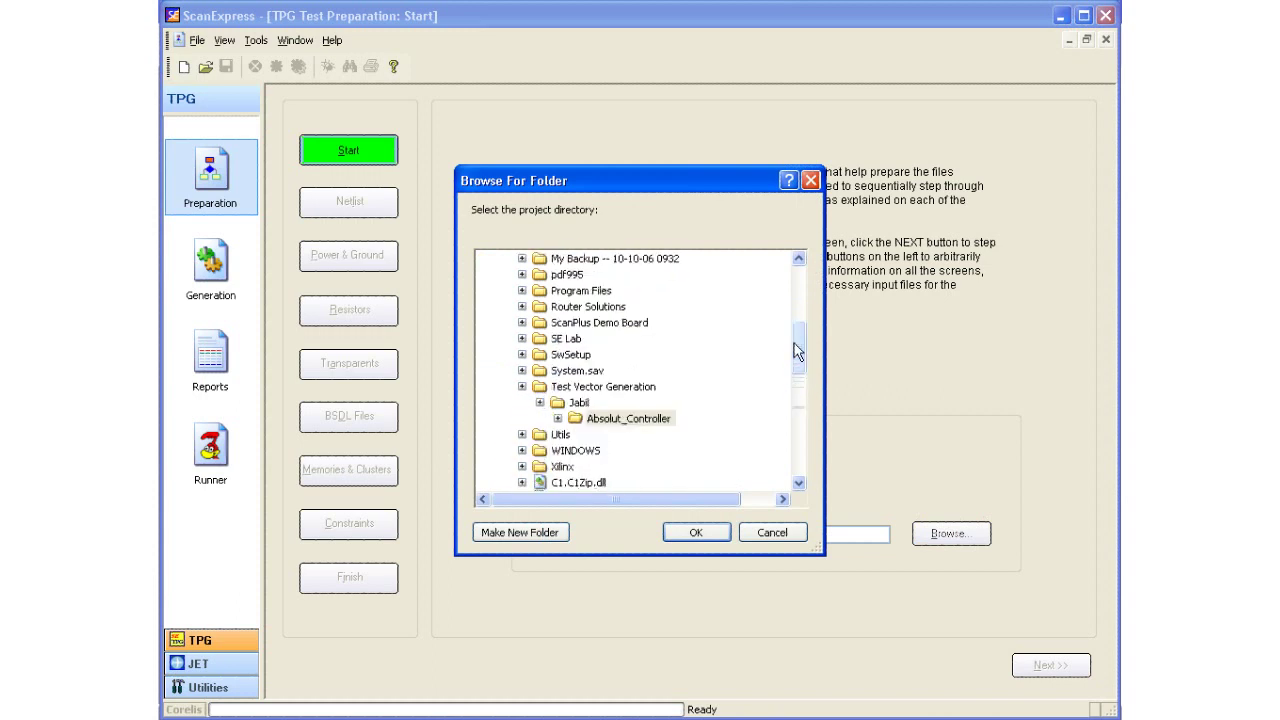
{"action": "double_click", "coordinate": [631, 326]}
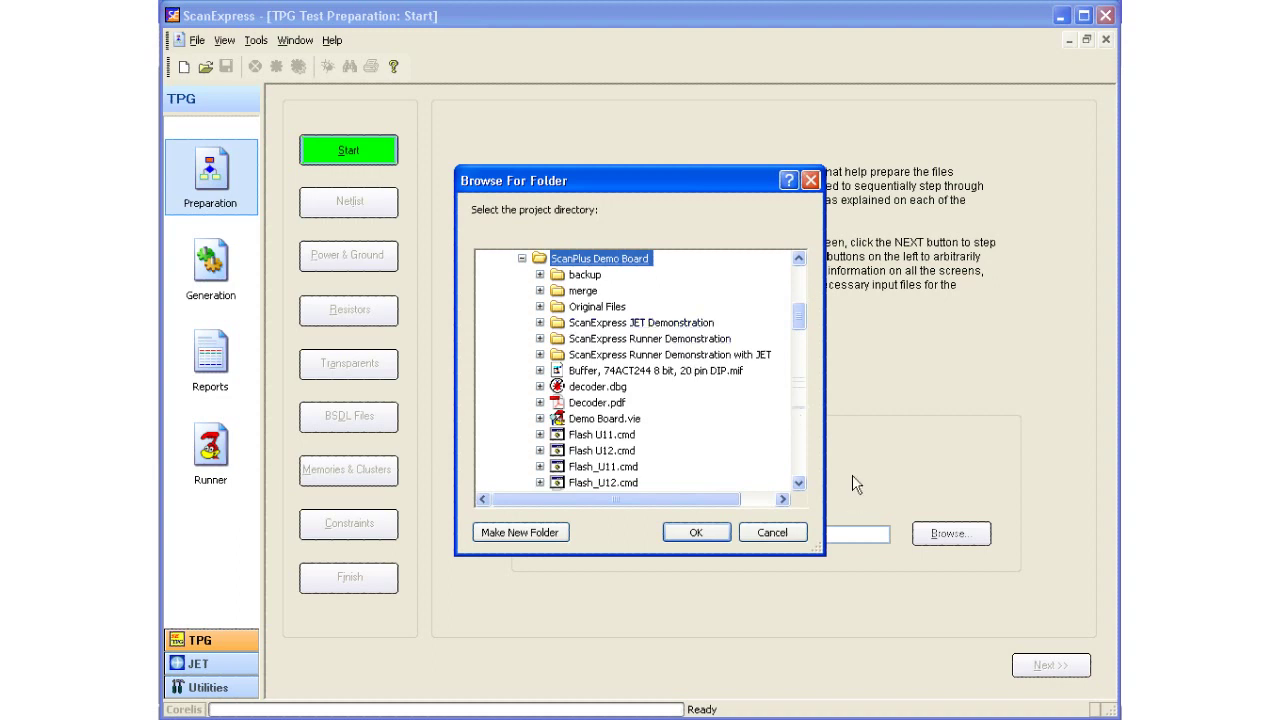
{"action": "left_click", "coordinate": [696, 535]}
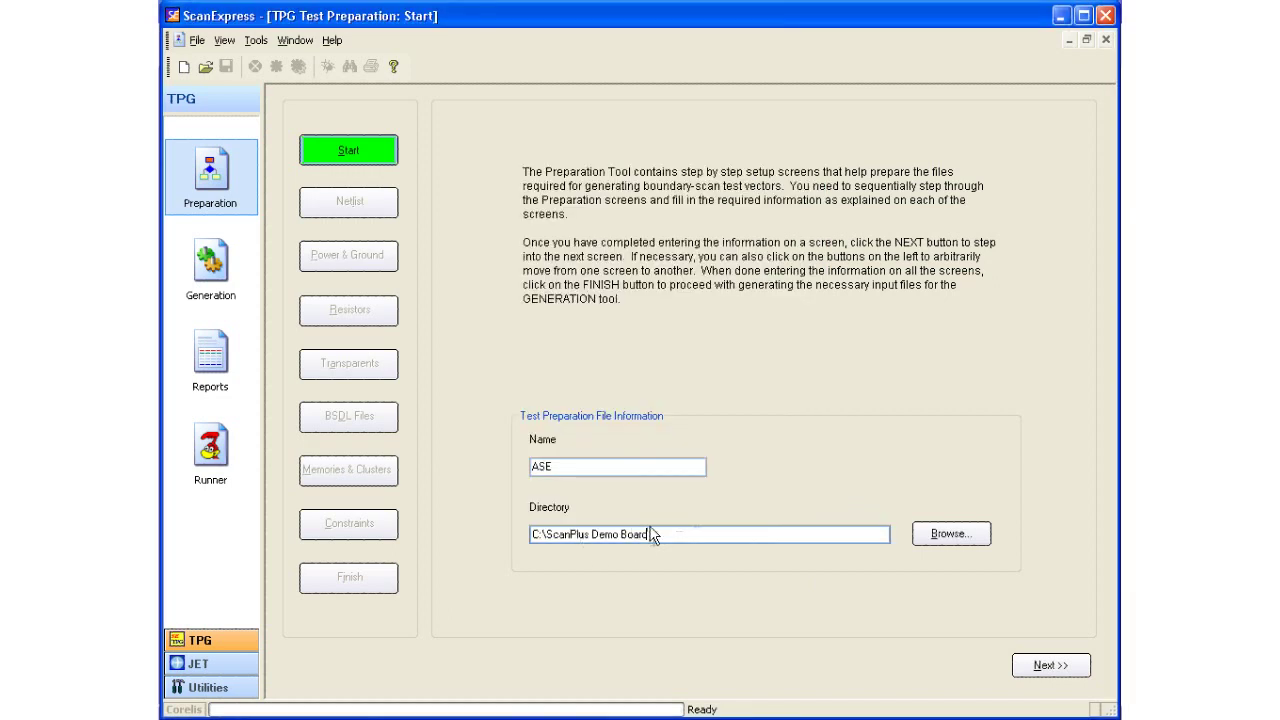
{"action": "left_click", "coordinate": [1052, 672]}
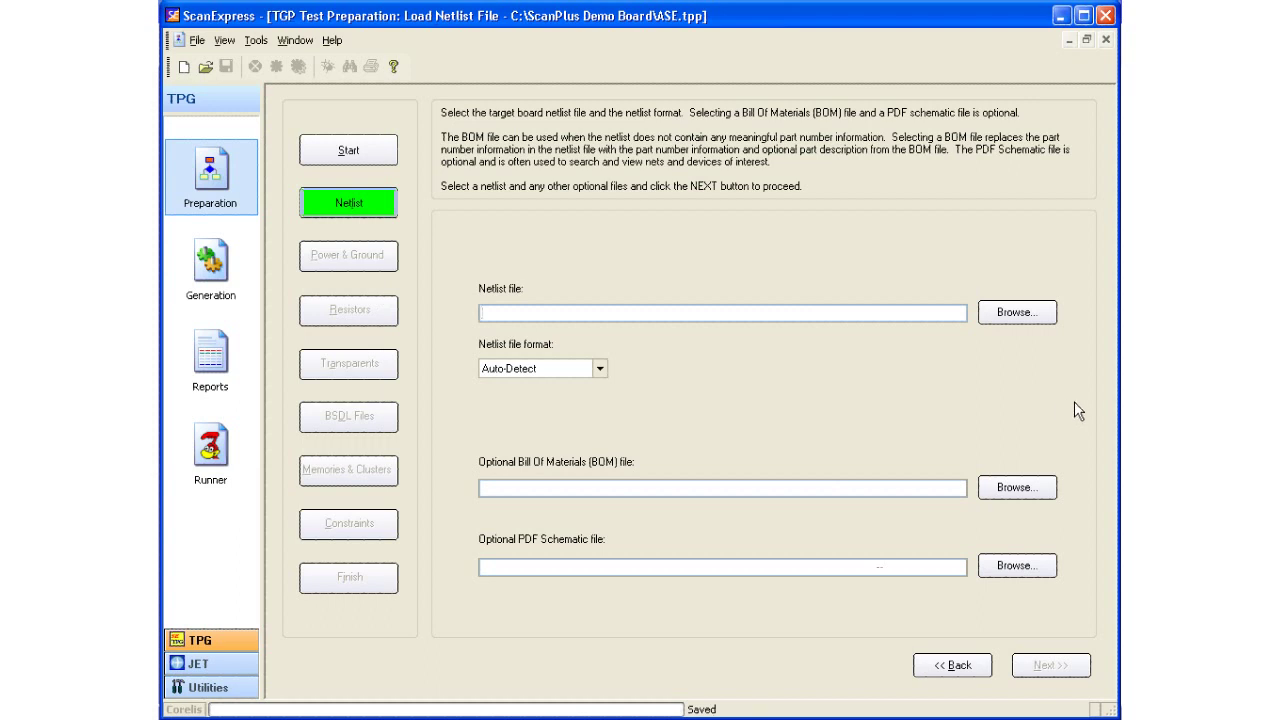
Select ScanPlusDB.net from the ScanPlus Demo Board folder as the target board's netlist file.
{"action": "left_click", "coordinate": [1031, 316]}
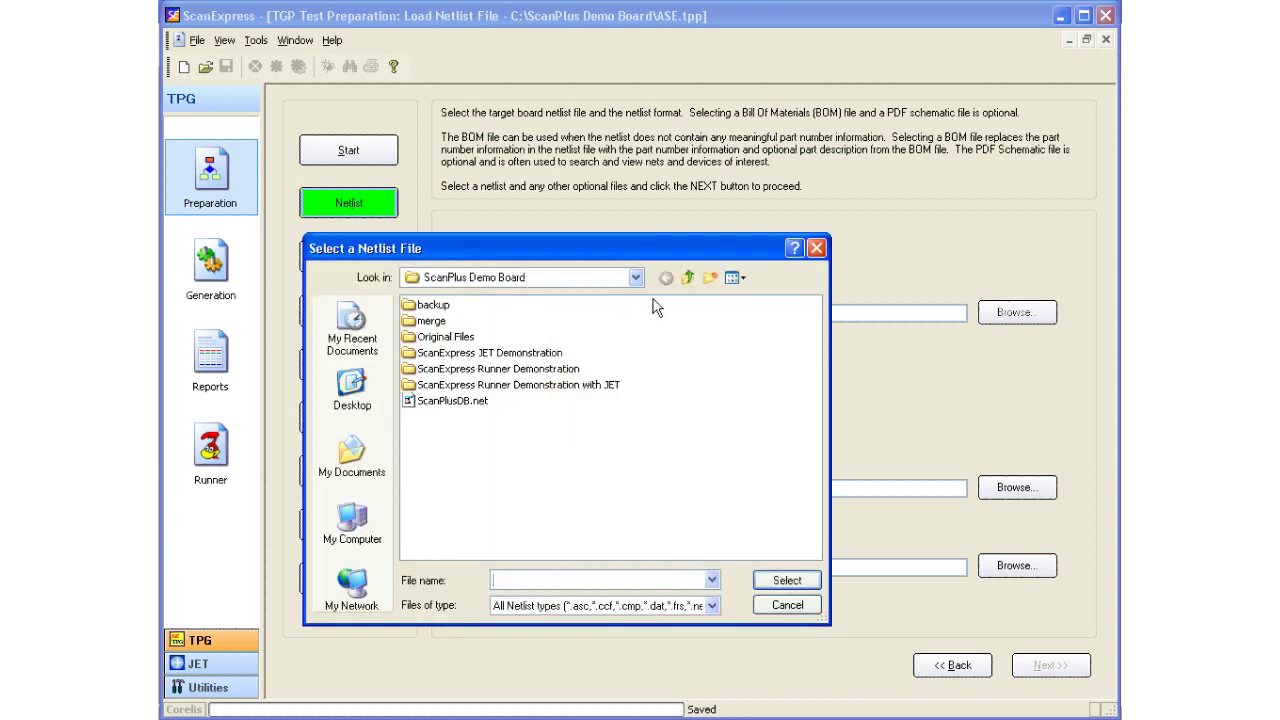
{"action": "left_click_drag", "start_coordinate": [647, 250], "coordinate": [650, 340]}
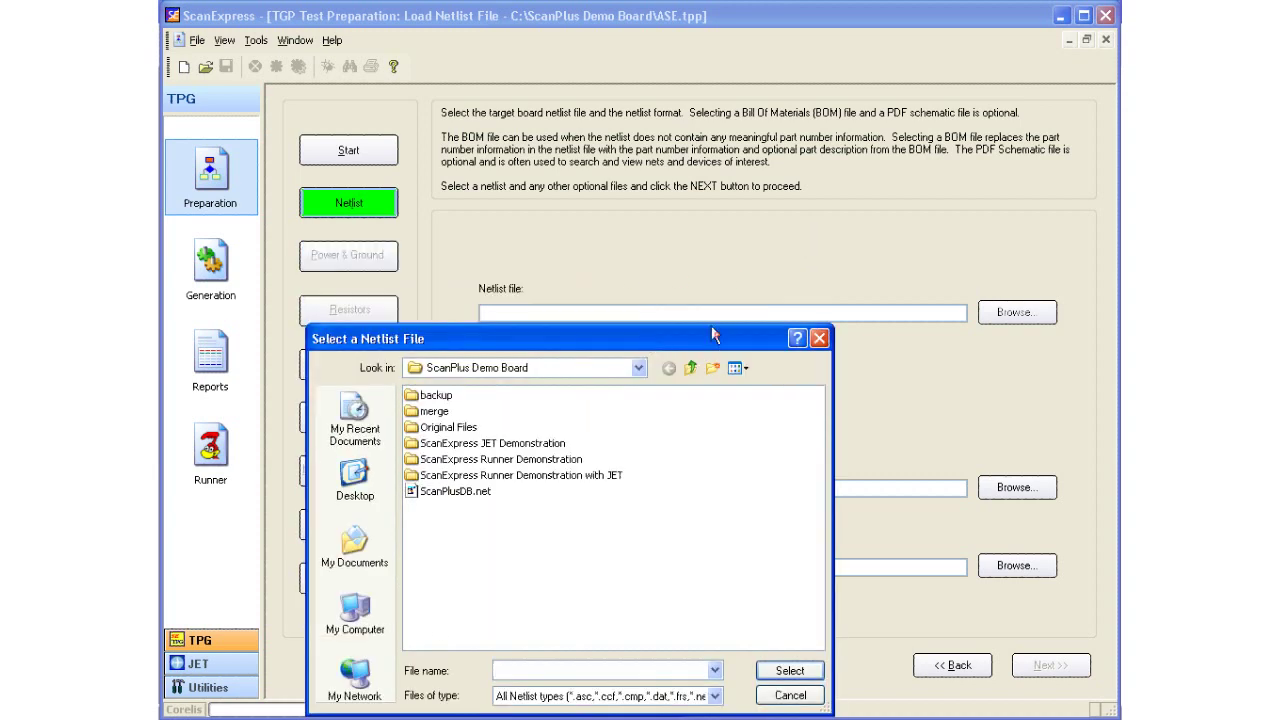
{"action": "left_click_drag", "start_coordinate": [716, 340], "coordinate": [627, 168]}
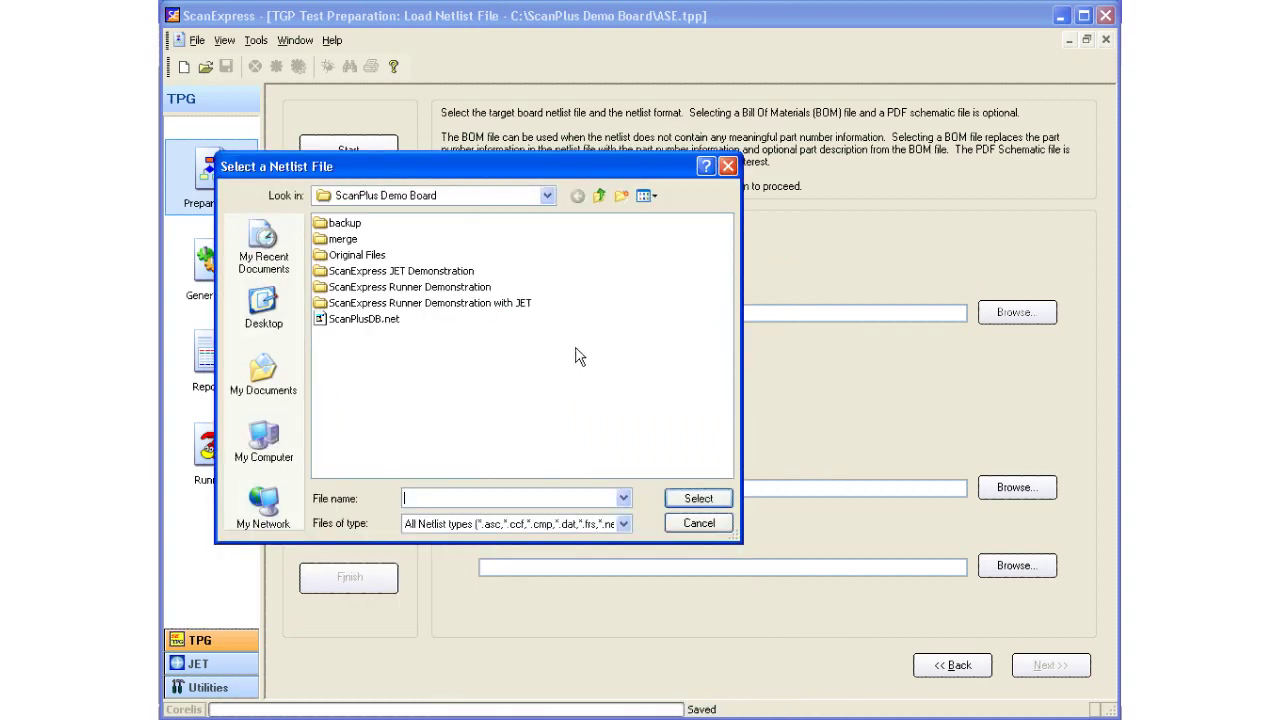
{"action": "double_click", "coordinate": [371, 322]}
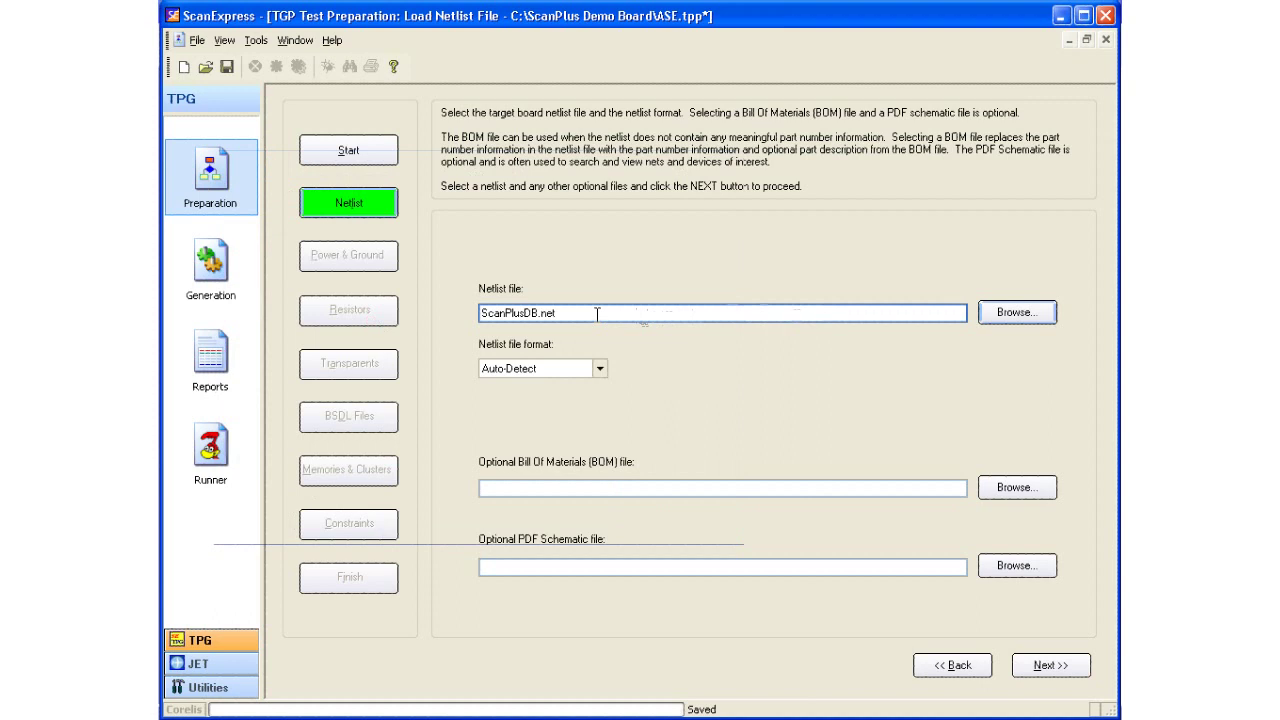
Load ScanPlus Demo Board BOM.xls as bill of materials, assigning column B to part numbers, C to part descriptions and E to reference designators.
{"action": "left_click", "coordinate": [1003, 487]}
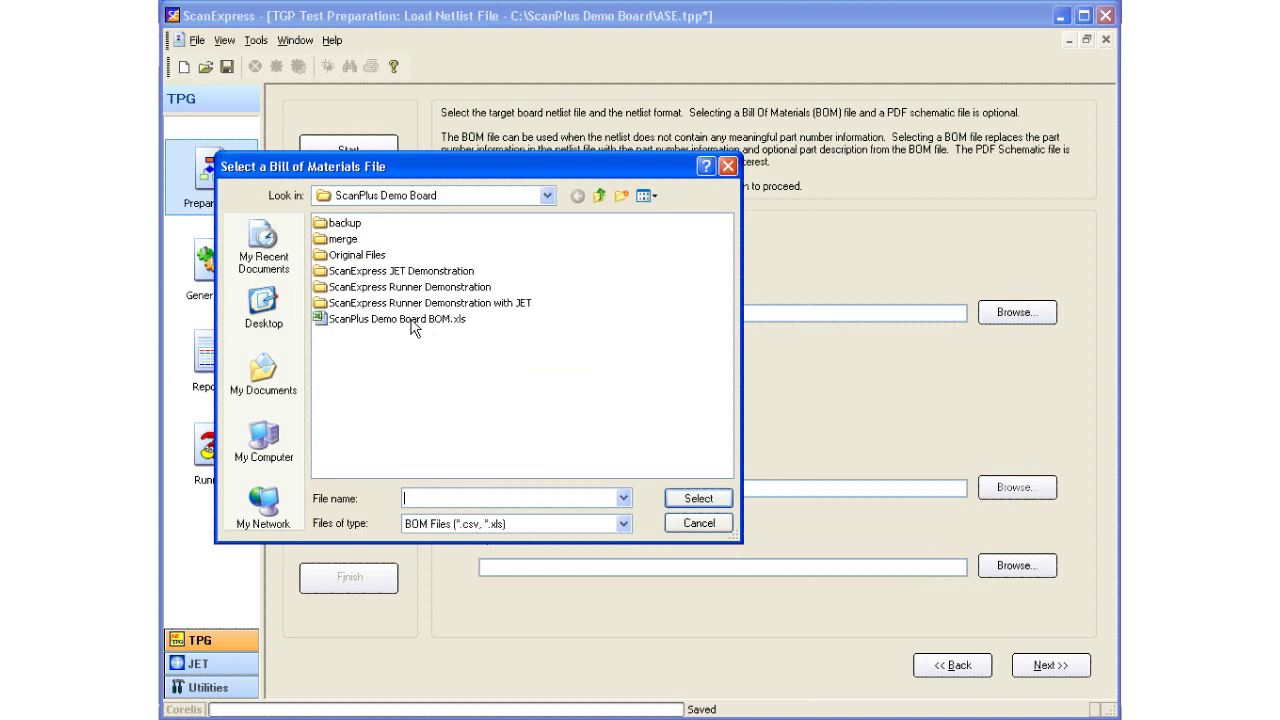
{"action": "double_click", "coordinate": [411, 320]}
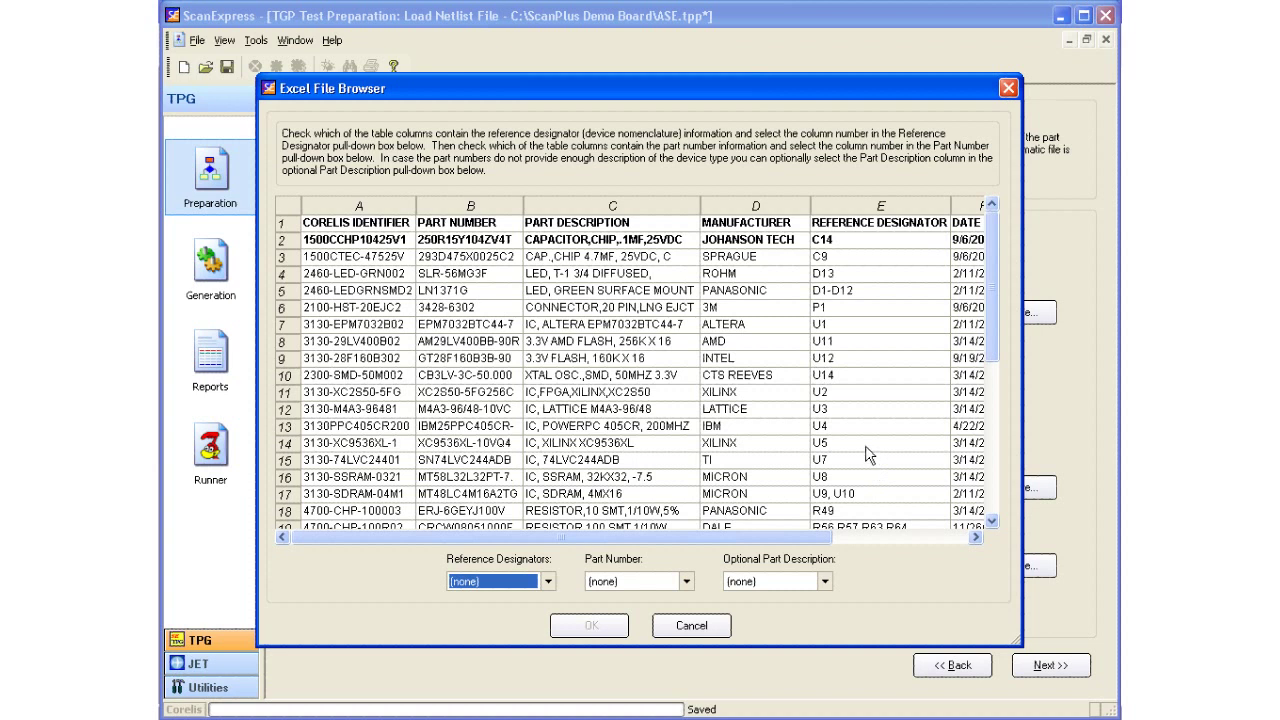
{"action": "right_click", "coordinate": [510, 313]}
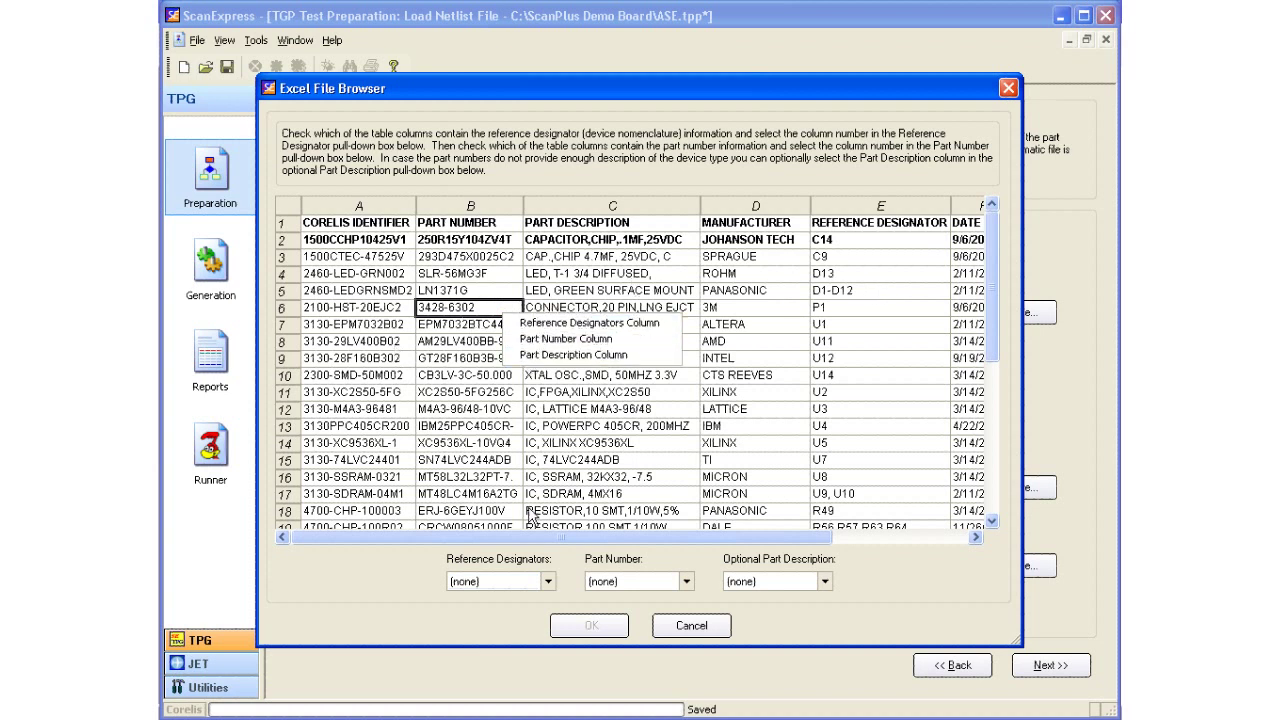
{"action": "left_click", "coordinate": [565, 339]}
{"action": "right_click", "coordinate": [636, 364]}
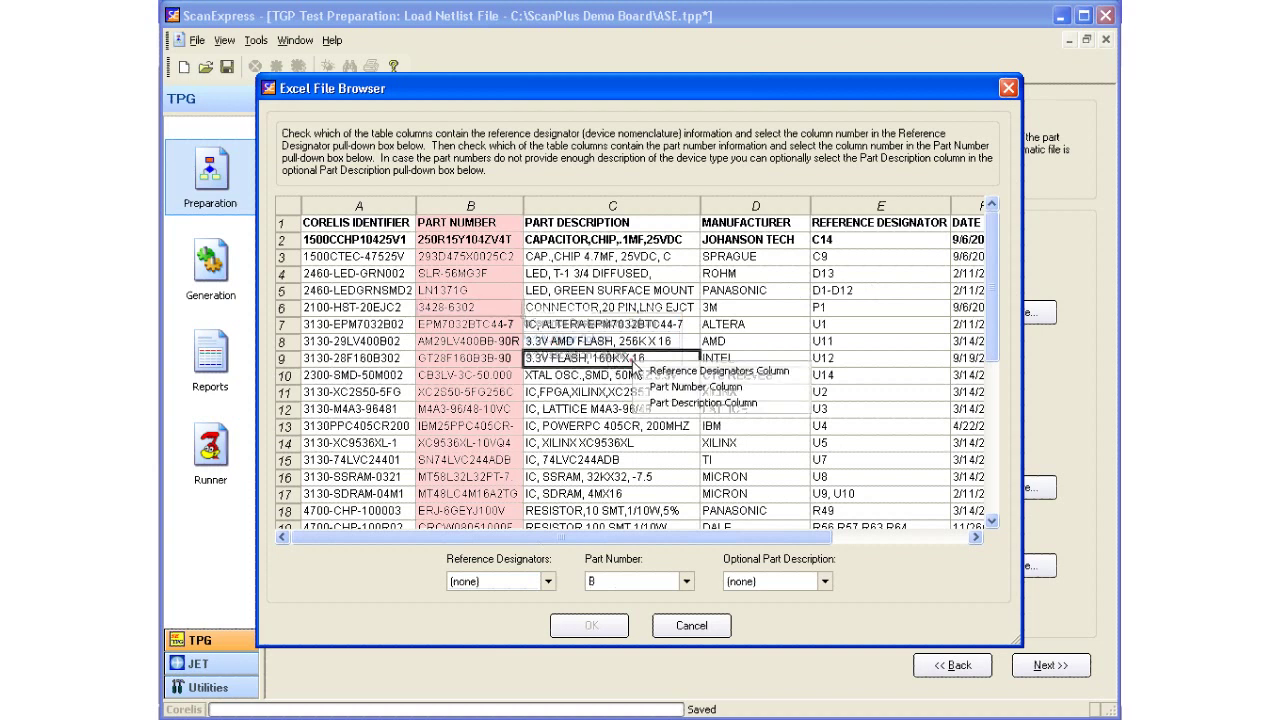
{"action": "left_click", "coordinate": [656, 400]}
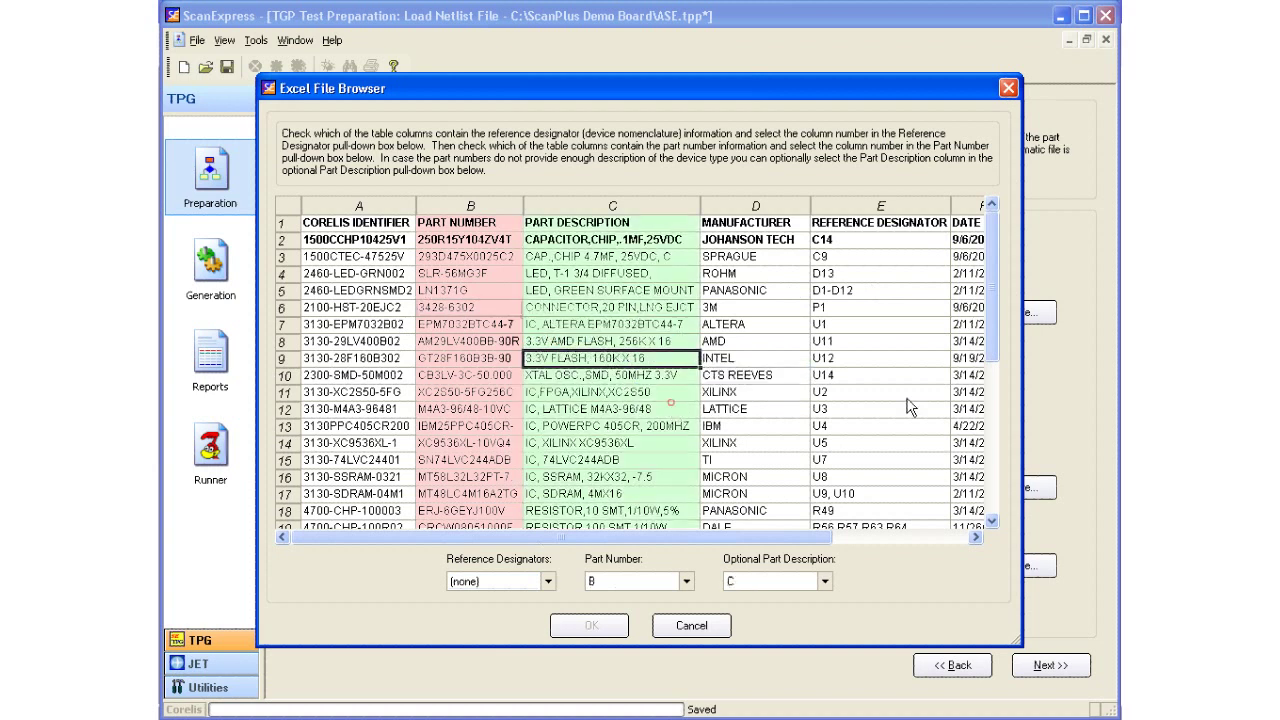
{"action": "right_click", "coordinate": [884, 361]}
{"action": "left_click", "coordinate": [914, 371]}
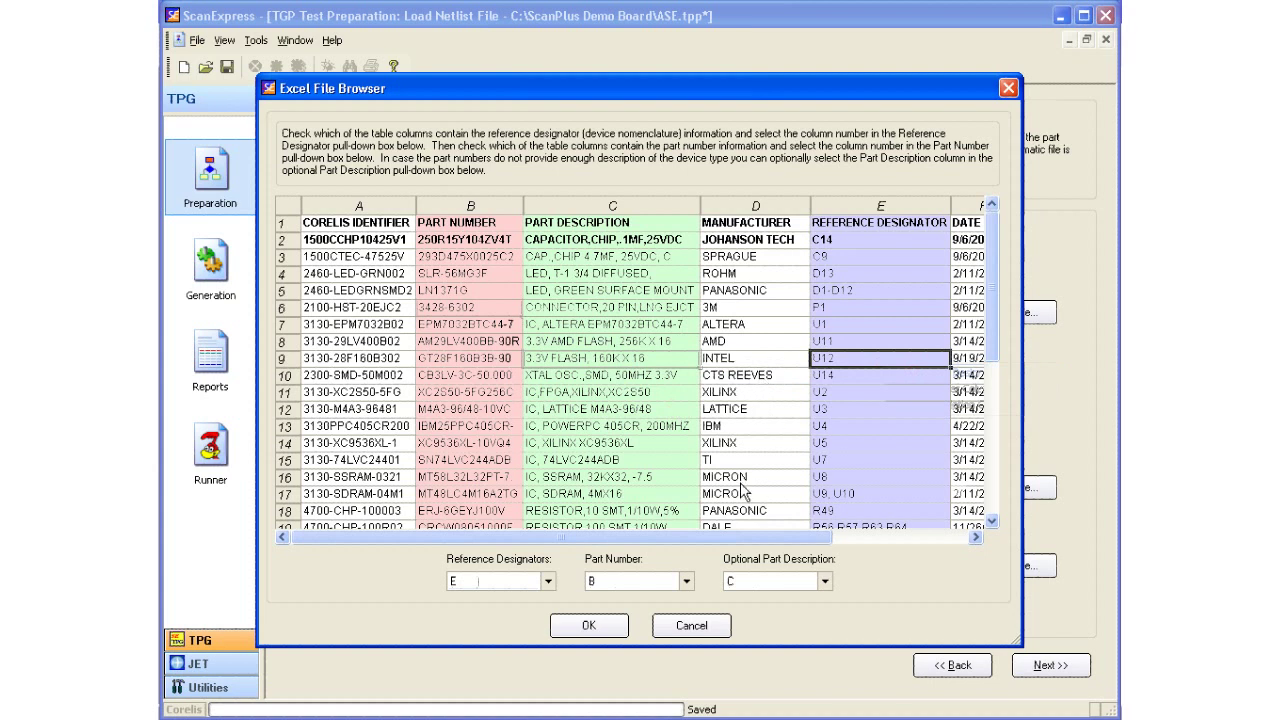
{"action": "left_click", "coordinate": [588, 625]}
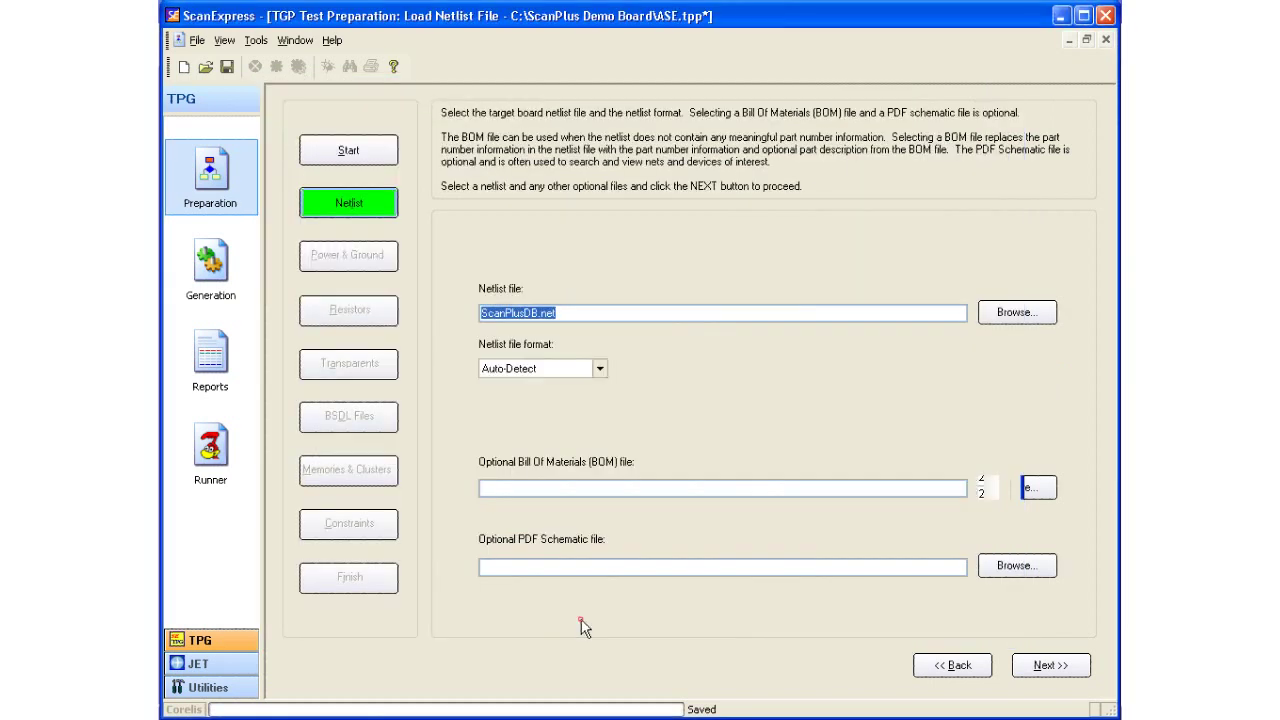
Attach ScanPlus Demo Board.pdf as the optional schematic file.
{"action": "left_click", "coordinate": [1025, 568]}
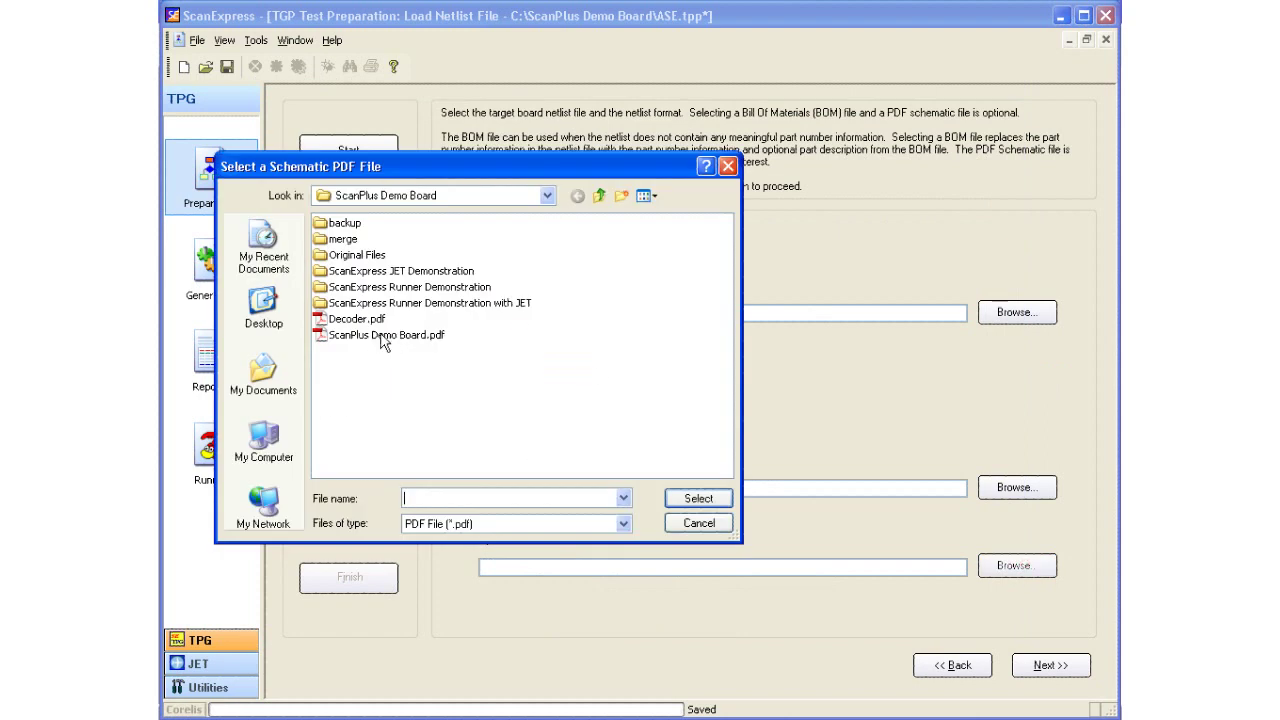
{"action": "double_click", "coordinate": [383, 336]}
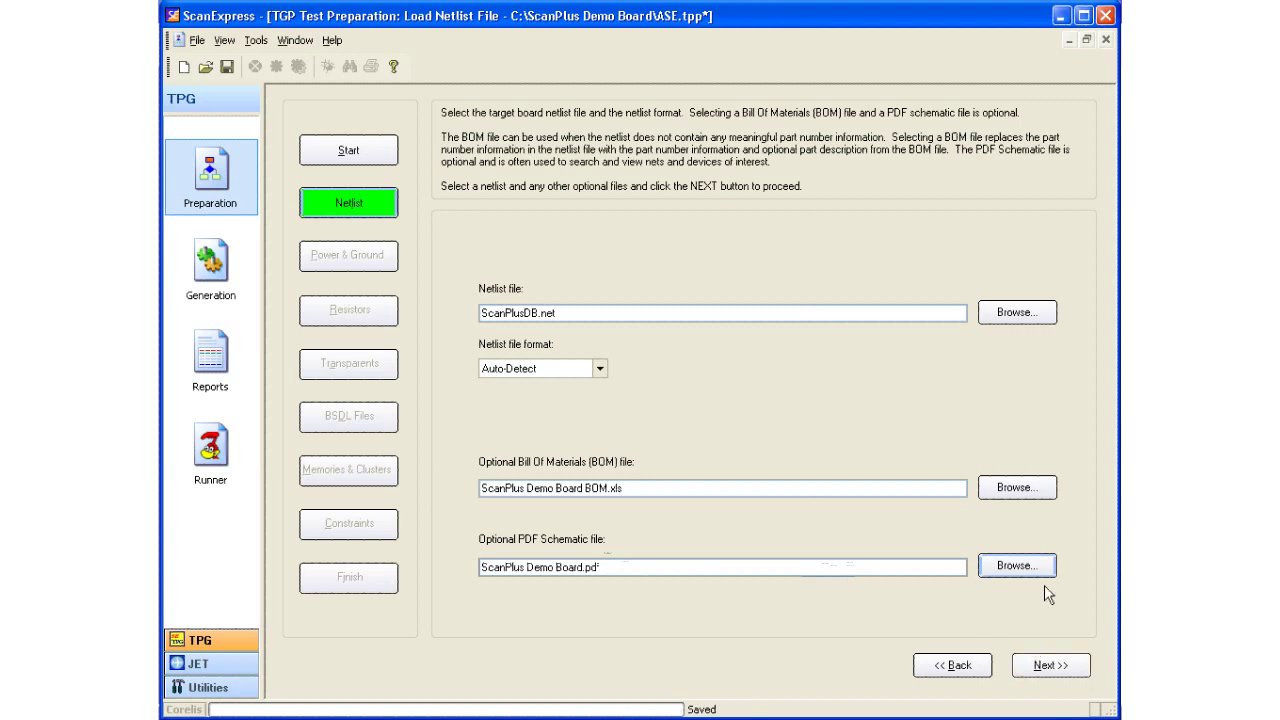
Process the netlist and BOM files, and automatically tag the board's power and ground nets.
{"action": "left_click", "coordinate": [1082, 670]}
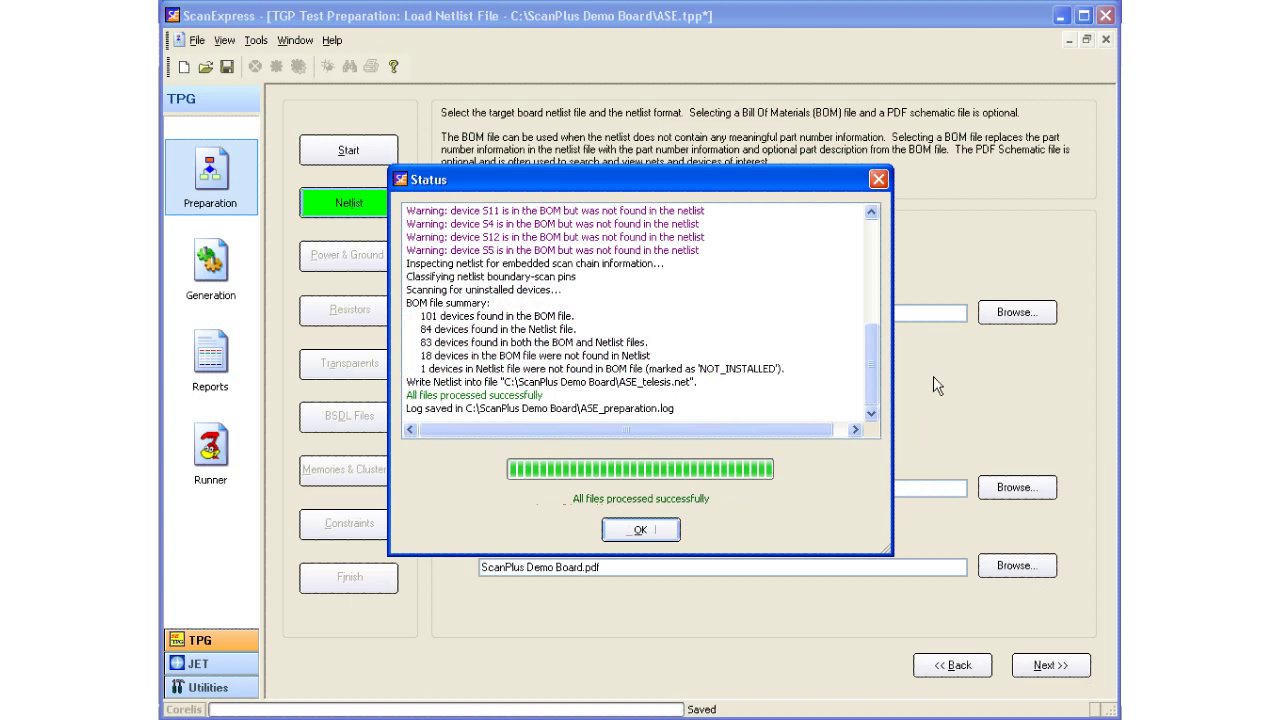
{"action": "left_click", "coordinate": [640, 530]}
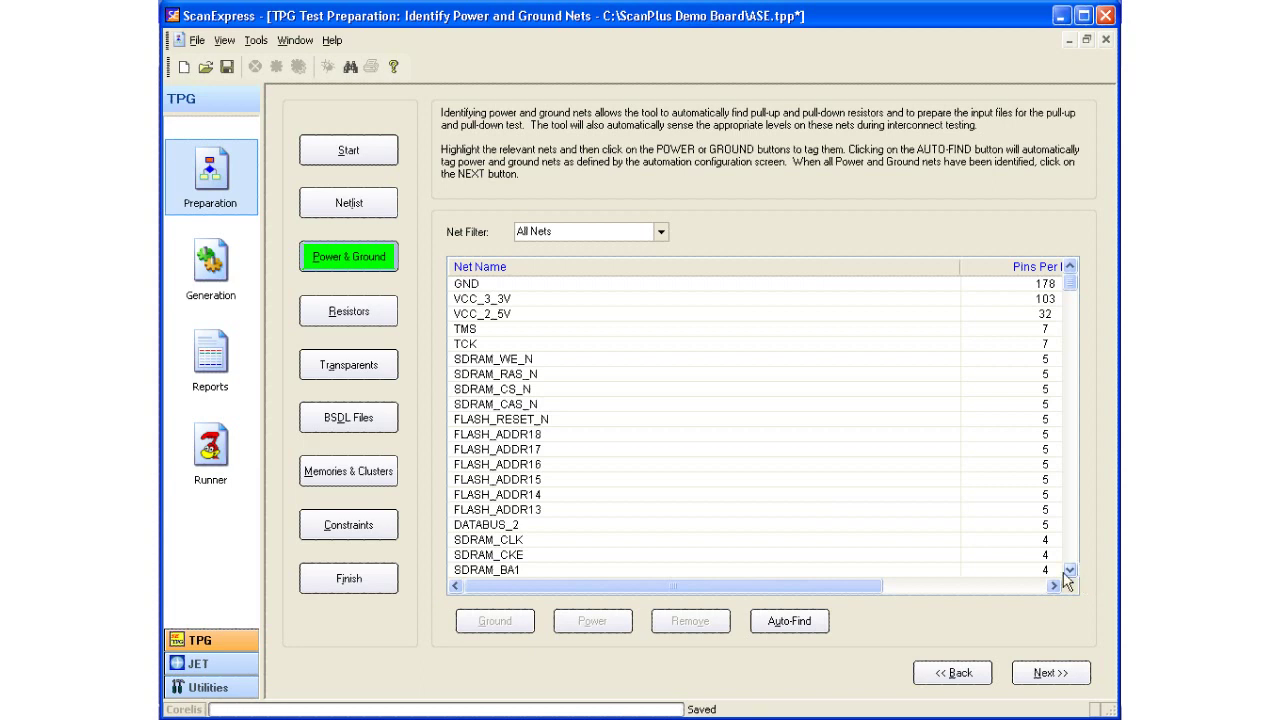
{"action": "left_click", "coordinate": [789, 622]}
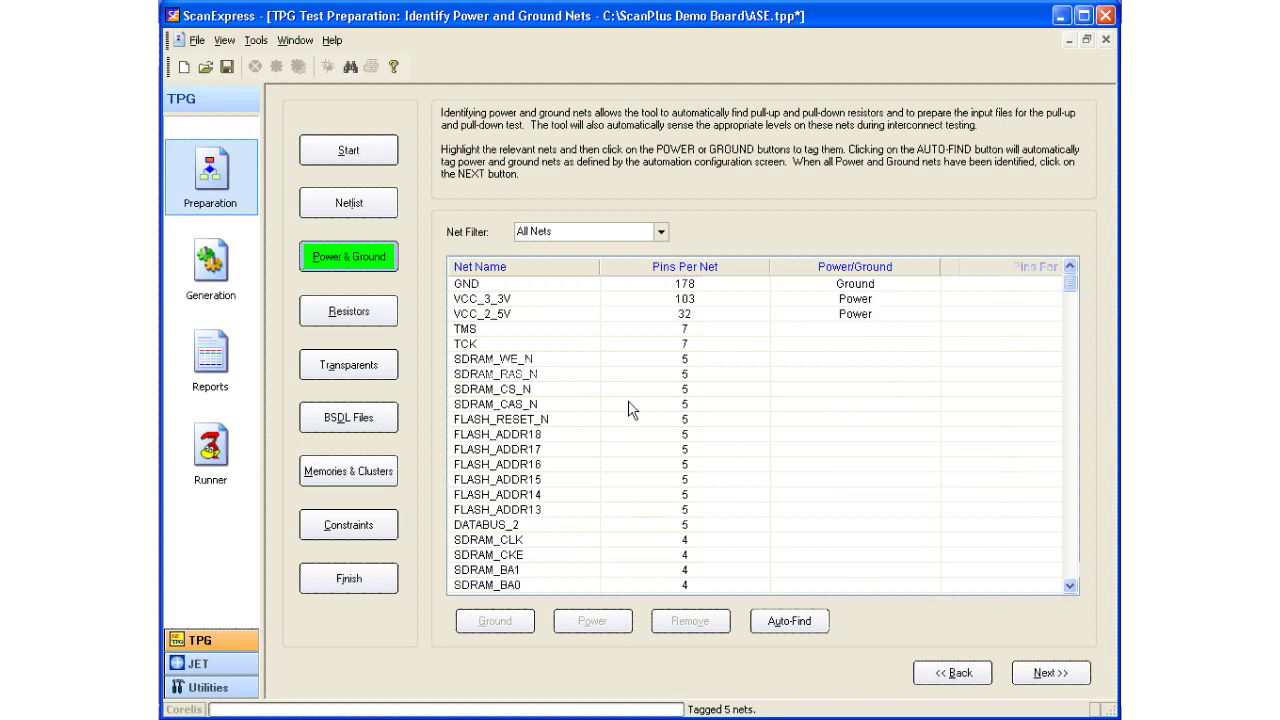
Open the automation configuration and examine the naming rules for ground and power nets.
{"action": "left_click", "coordinate": [256, 40]}
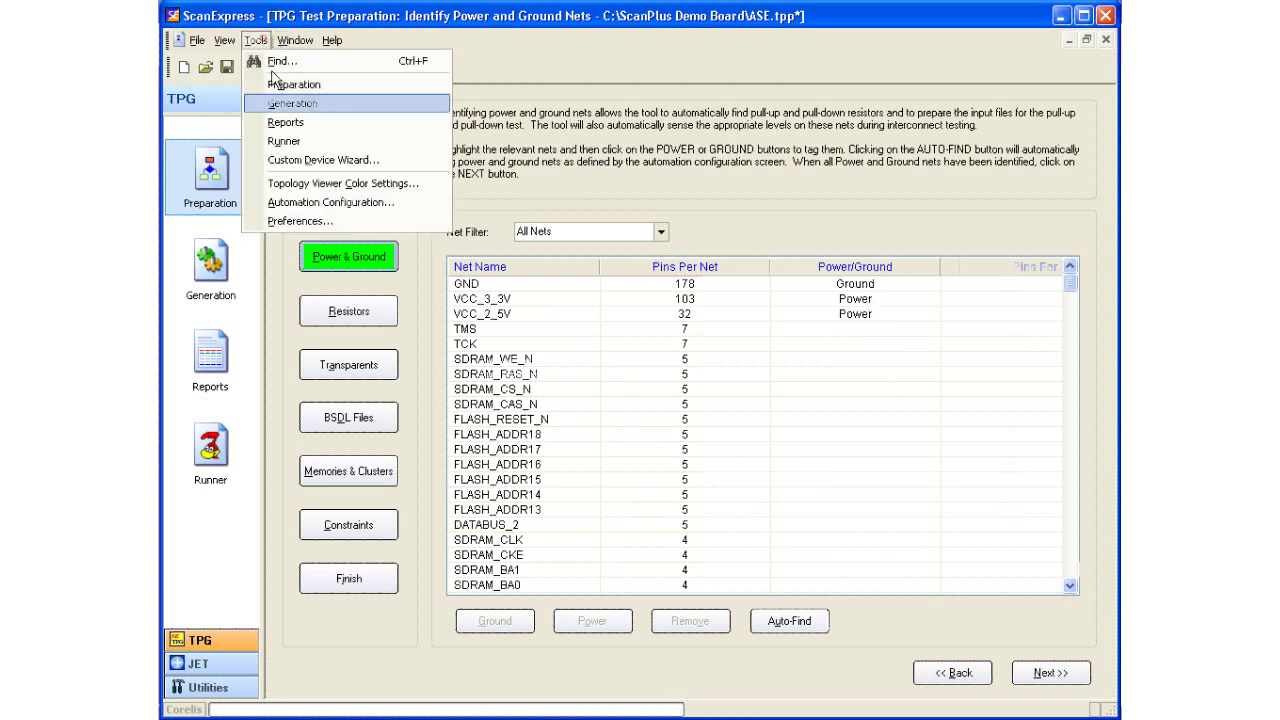
{"action": "left_click", "coordinate": [413, 205]}
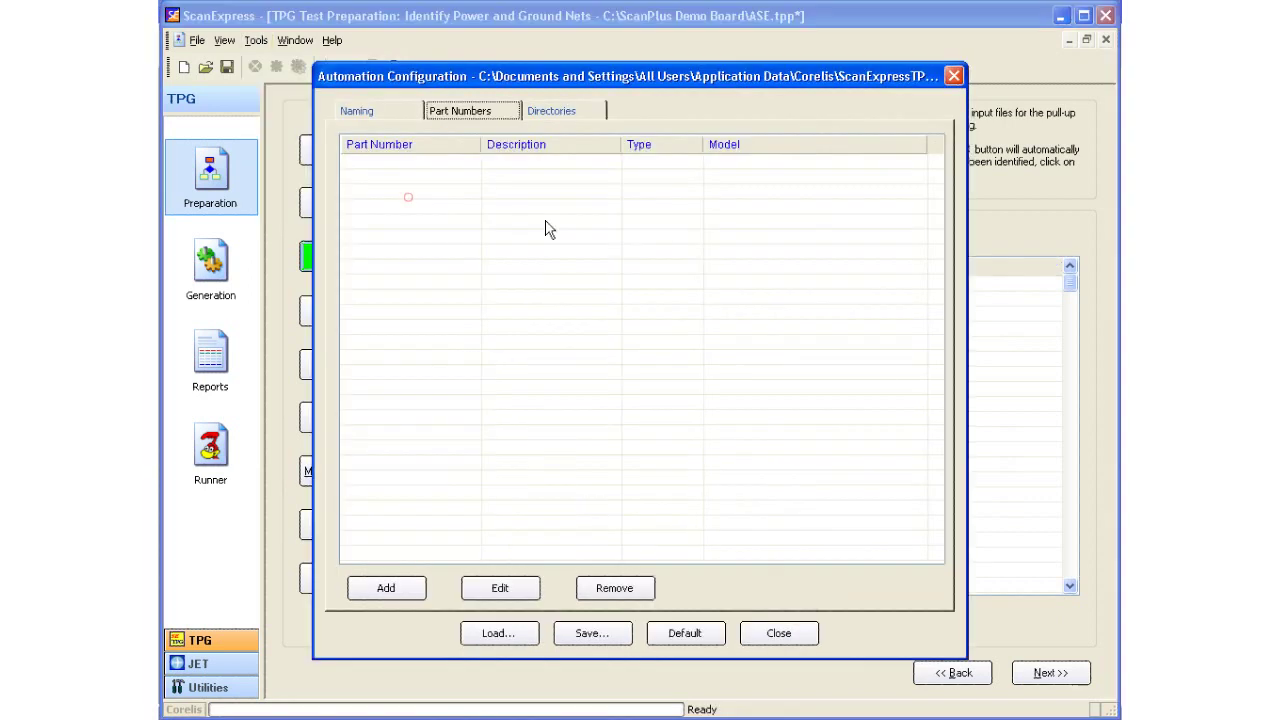
{"action": "left_click", "coordinate": [394, 113]}
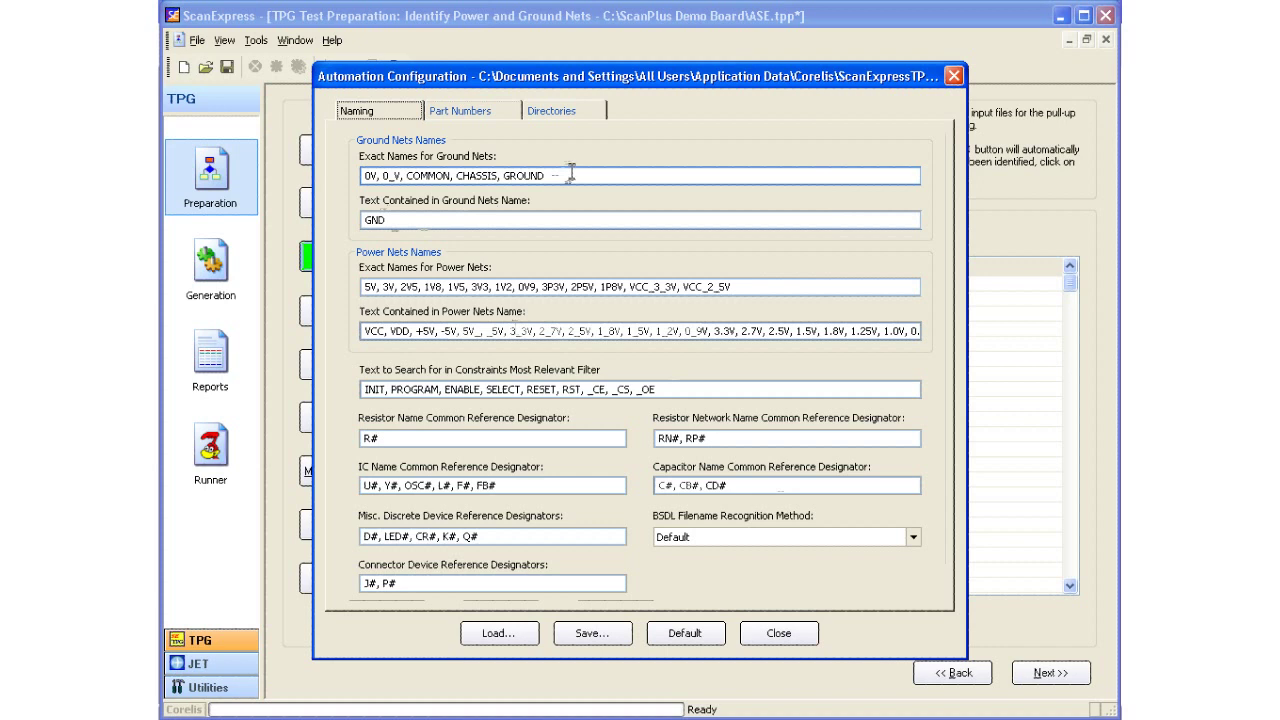
{"action": "left_click", "coordinate": [620, 216]}
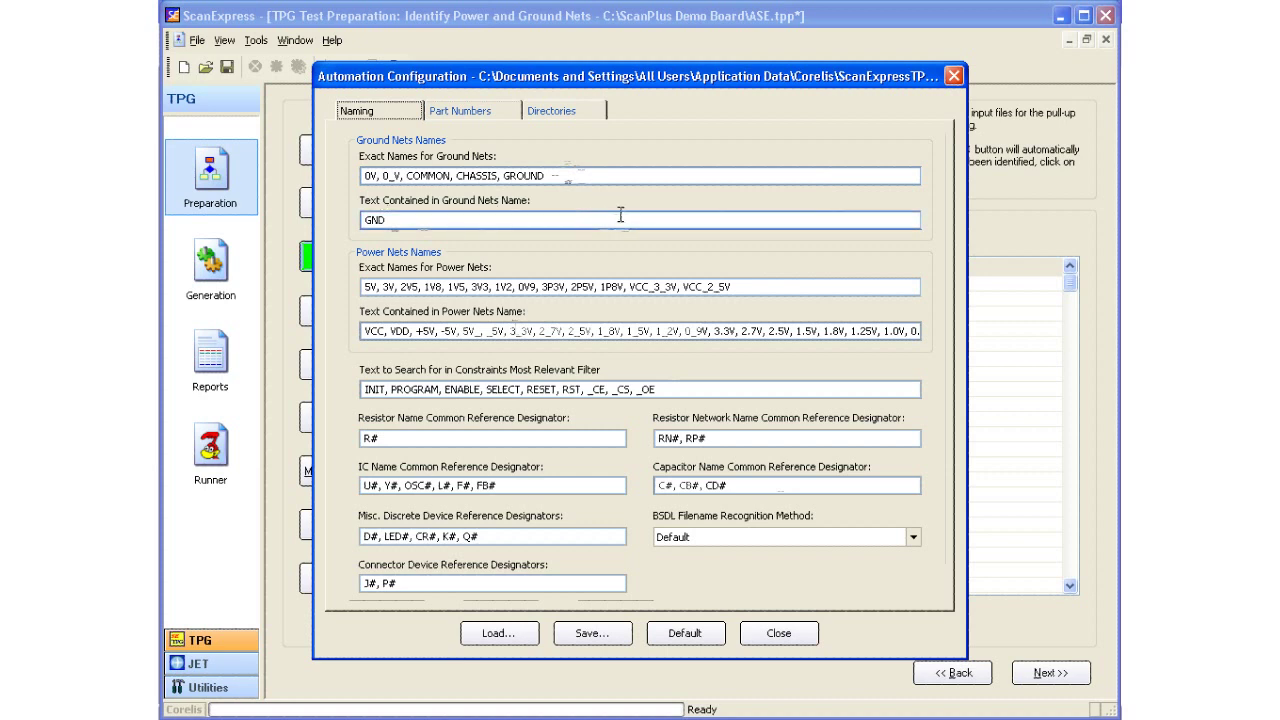
{"action": "left_click", "coordinate": [629, 287]}
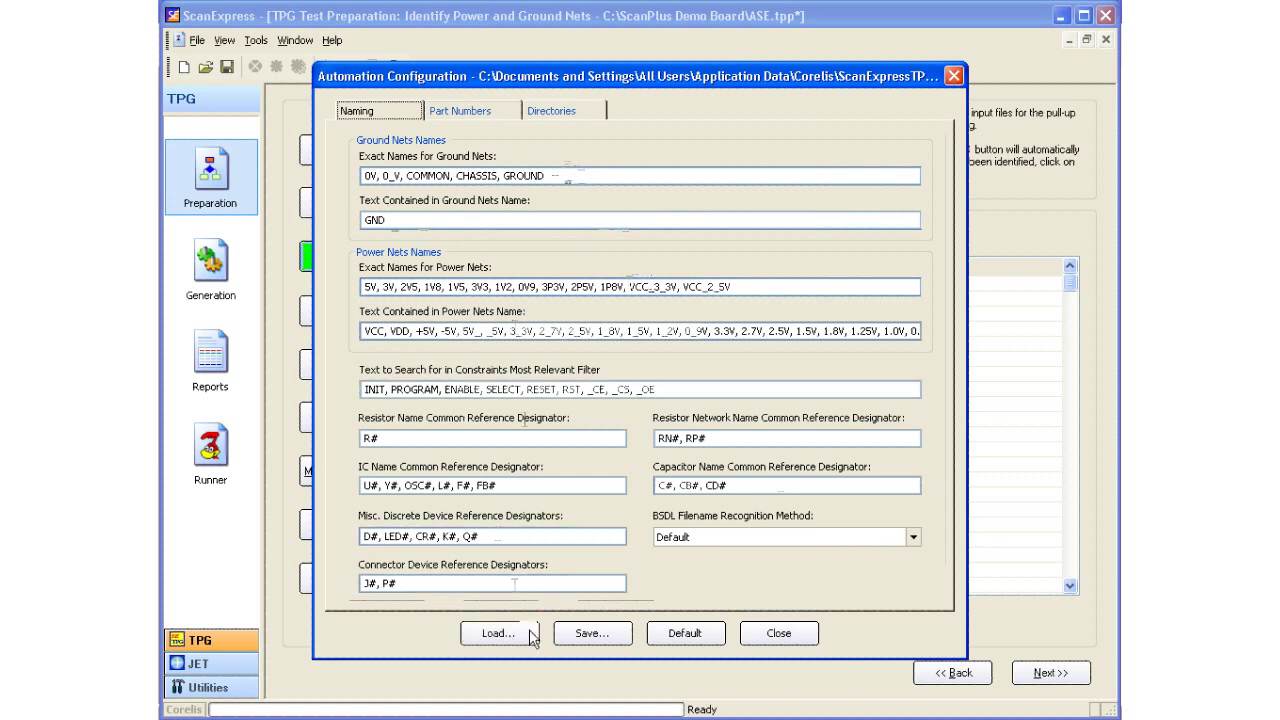
Close the automation configuration and review the tagged nets, sorting the list by net name, pin count and power/ground tag.
{"action": "left_click", "coordinate": [798, 636]}
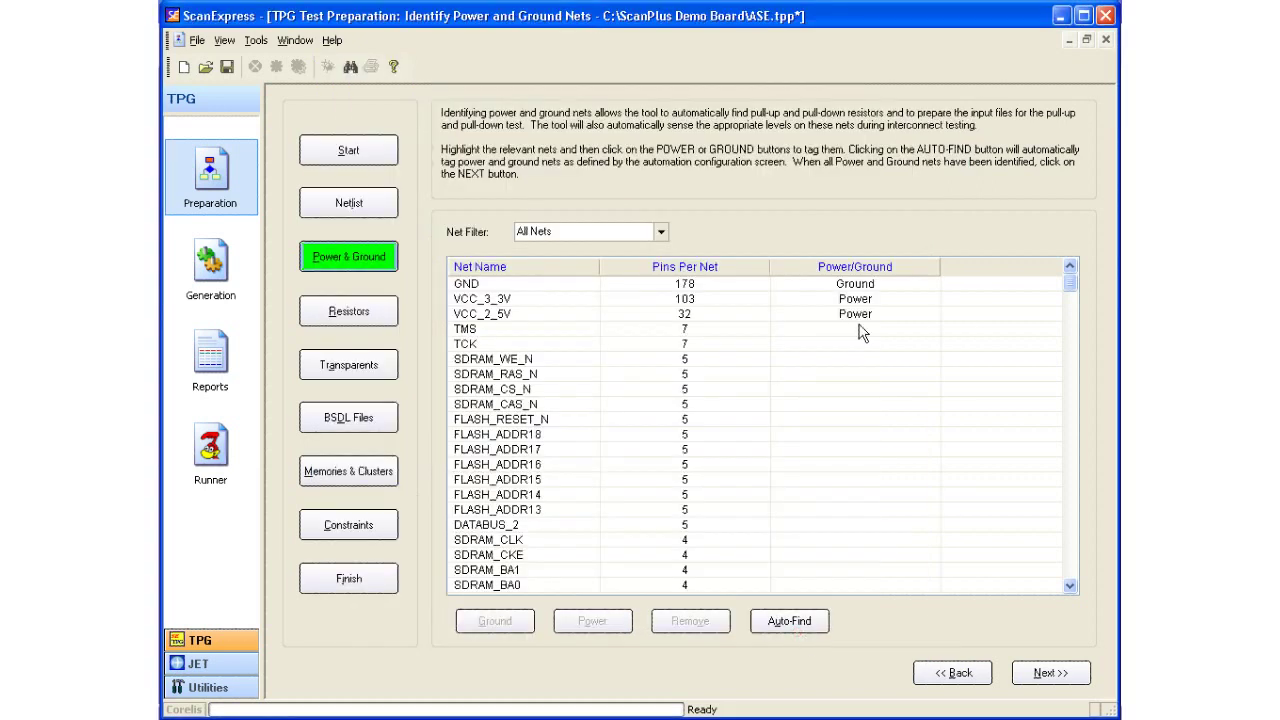
{"action": "left_click", "coordinate": [834, 268]}
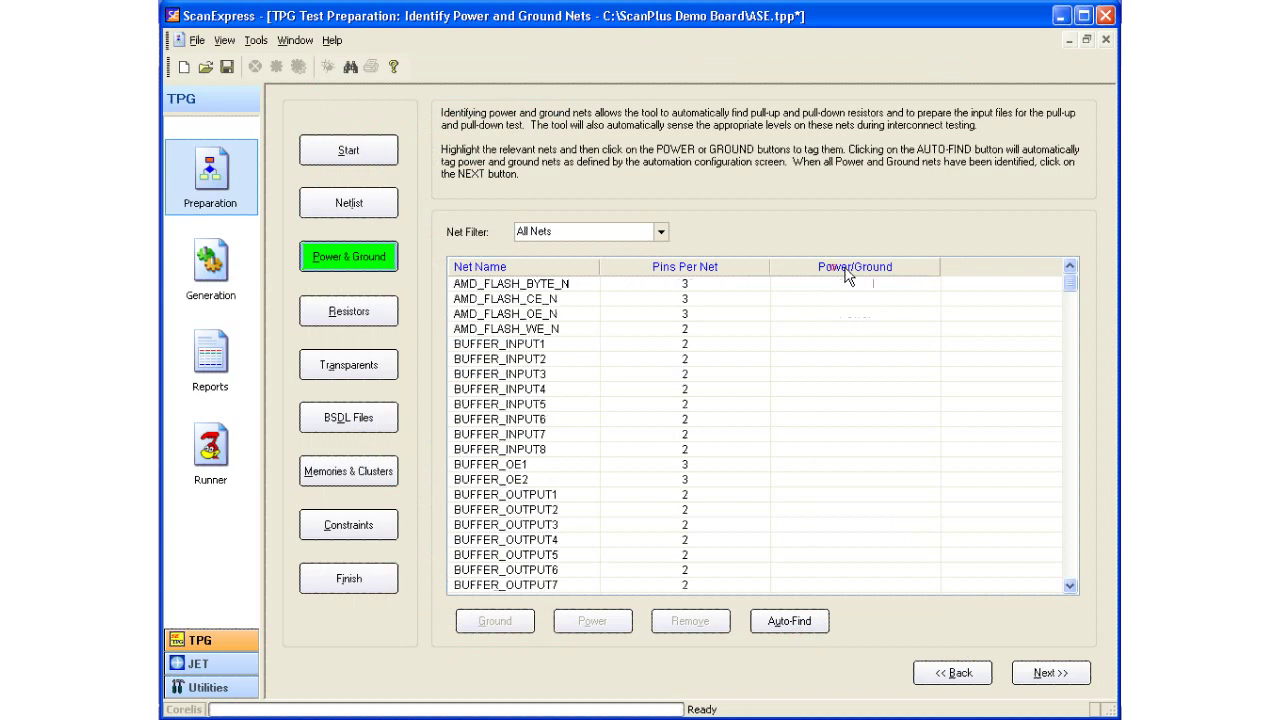
{"action": "left_click", "coordinate": [834, 268]}
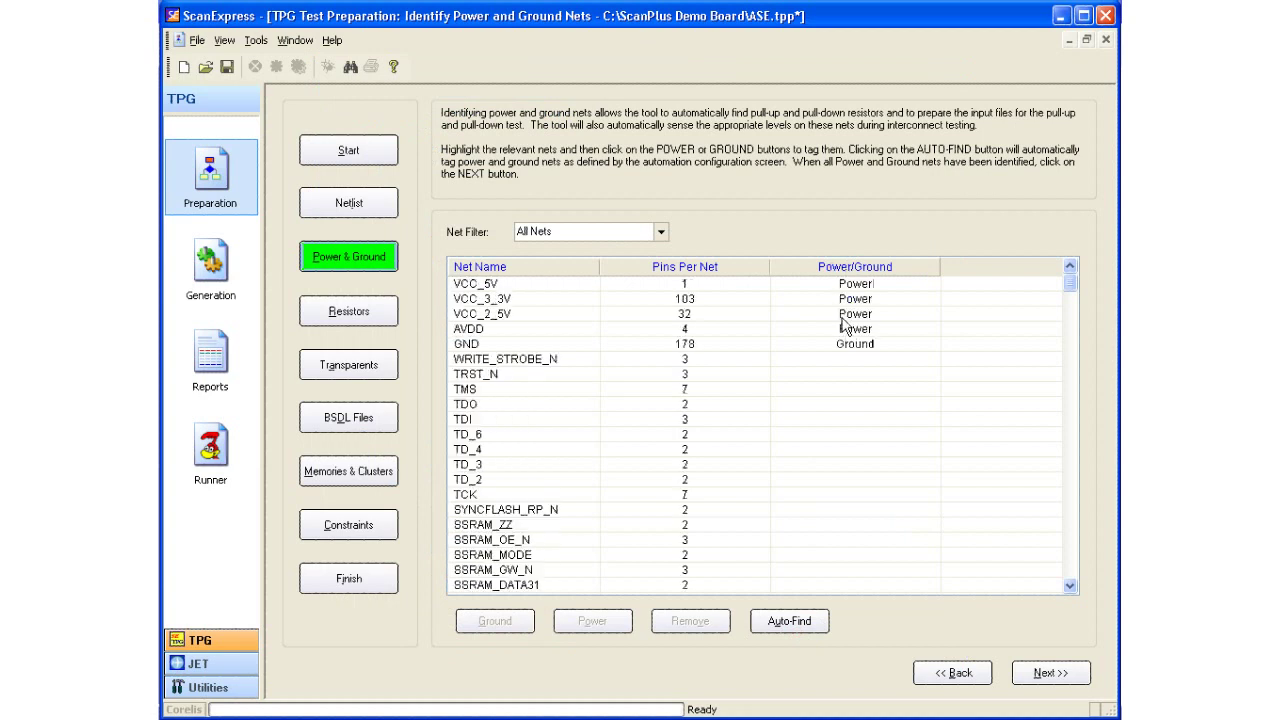
{"action": "left_click", "coordinate": [563, 266]}
{"action": "left_click", "coordinate": [688, 270]}
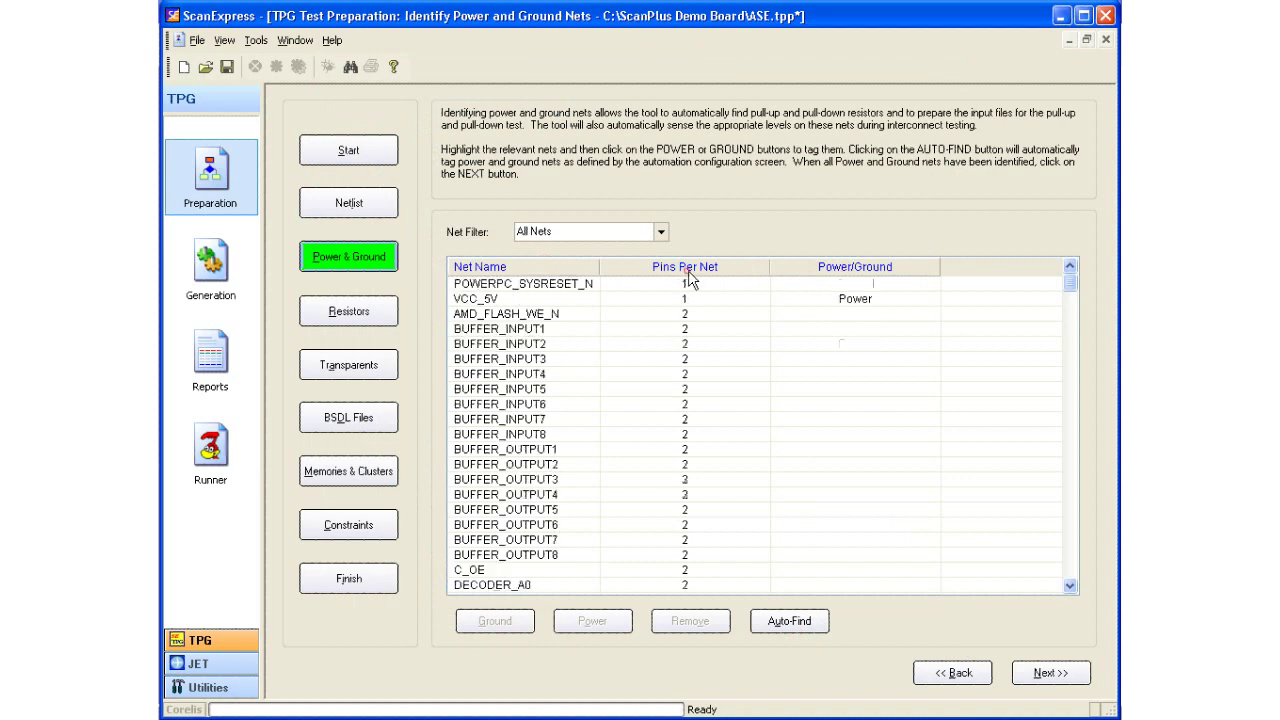
{"action": "left_click", "coordinate": [852, 270]}
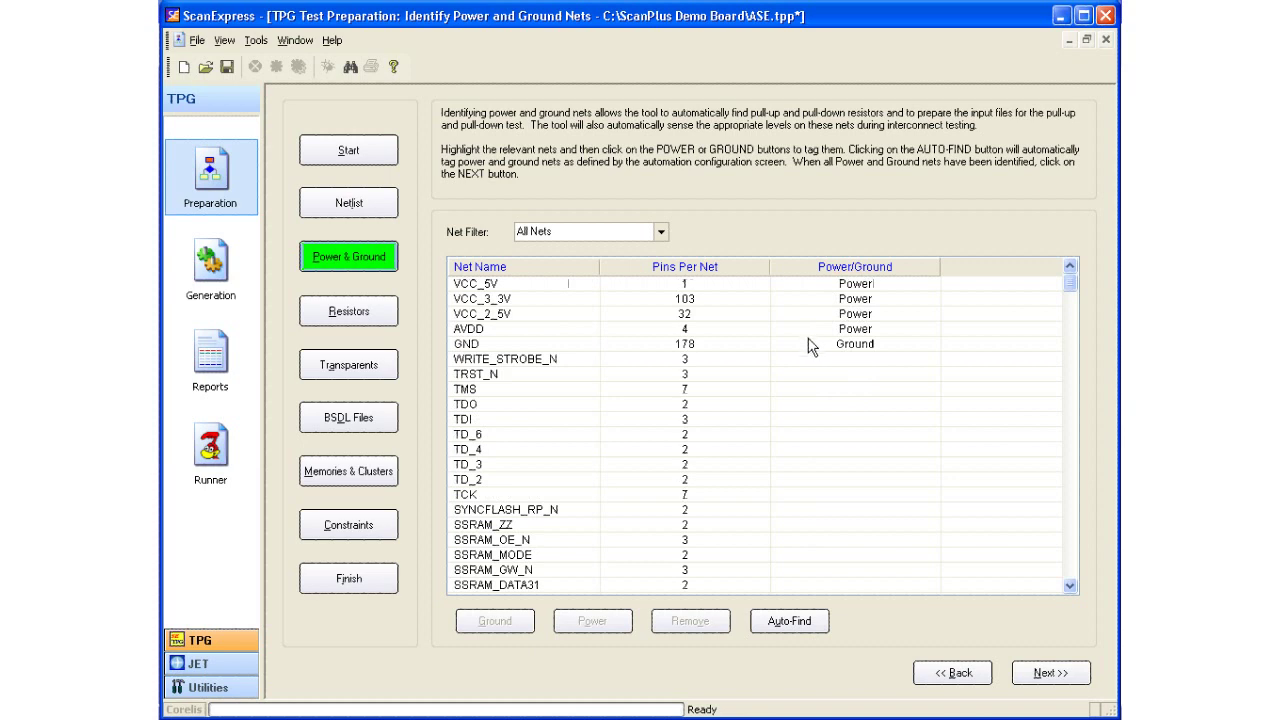
{"action": "left_click_drag", "start_coordinate": [1070, 284], "coordinate": [1108, 672]}
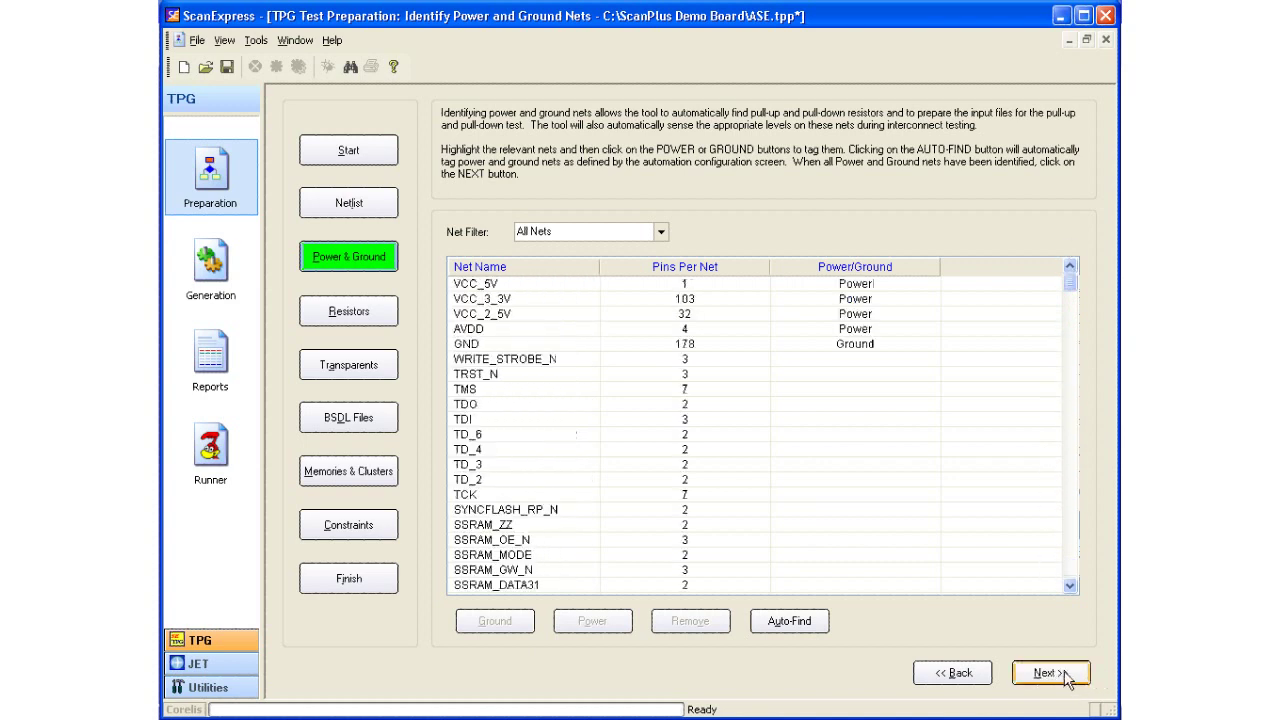
Proceed to resistor identification and automatically tag the board's resistors, using a copy of the default transparent model library.
{"action": "left_click", "coordinate": [1066, 677]}
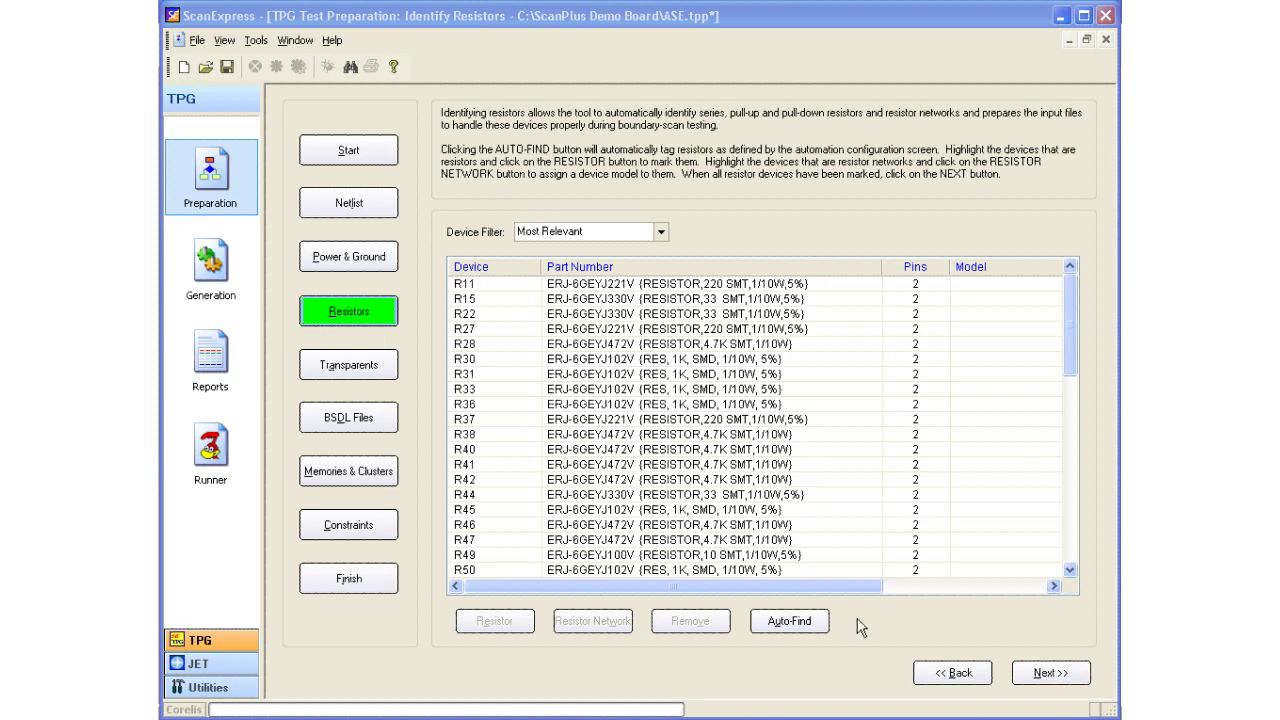
{"action": "left_click", "coordinate": [800, 404]}
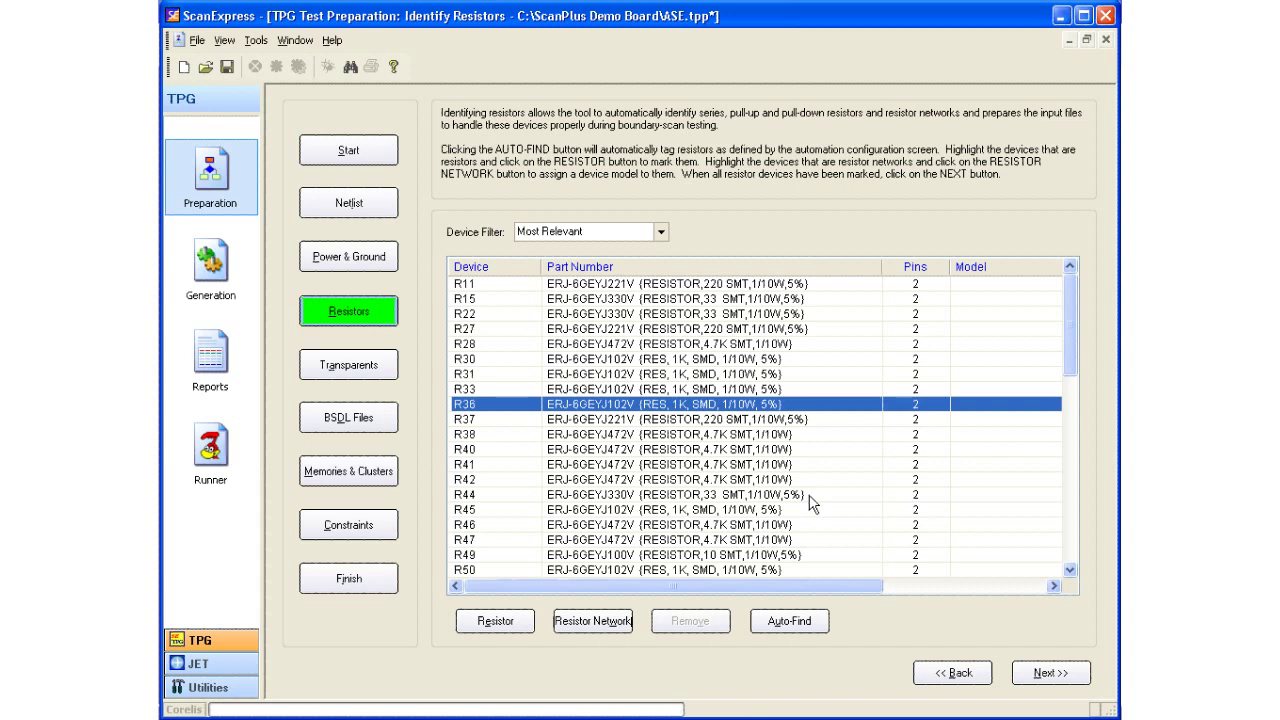
{"action": "left_click", "coordinate": [795, 624]}
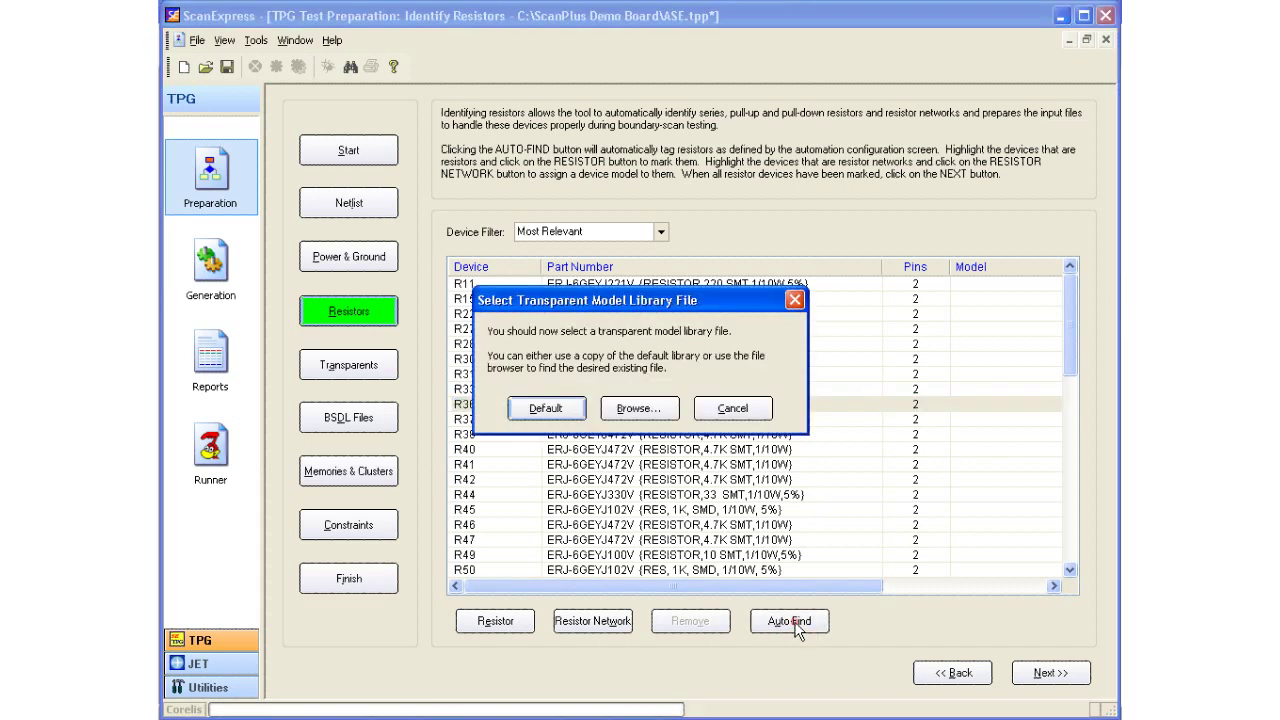
{"action": "left_click", "coordinate": [535, 412]}
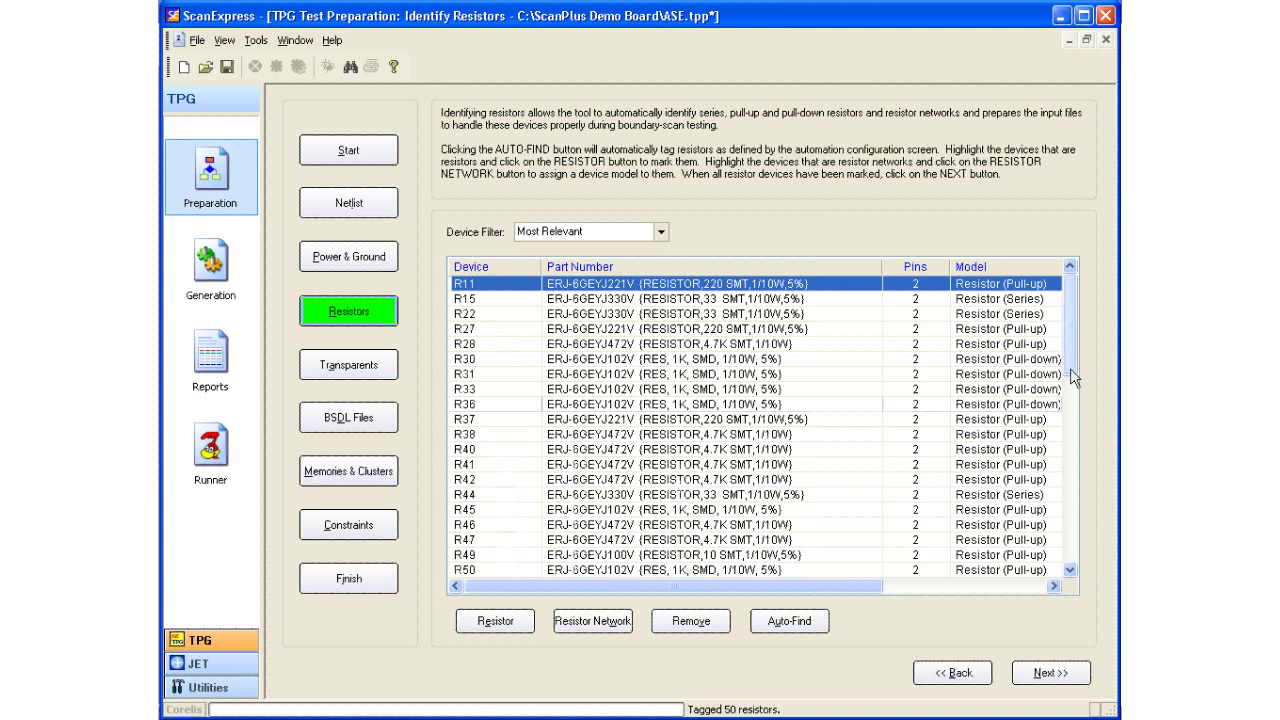
Look through the tagged resistor list down to the resistor networks for devices without a model.
{"action": "left_click_drag", "start_coordinate": [1068, 331], "coordinate": [1071, 452]}
{"action": "left_click", "coordinate": [760, 405]}
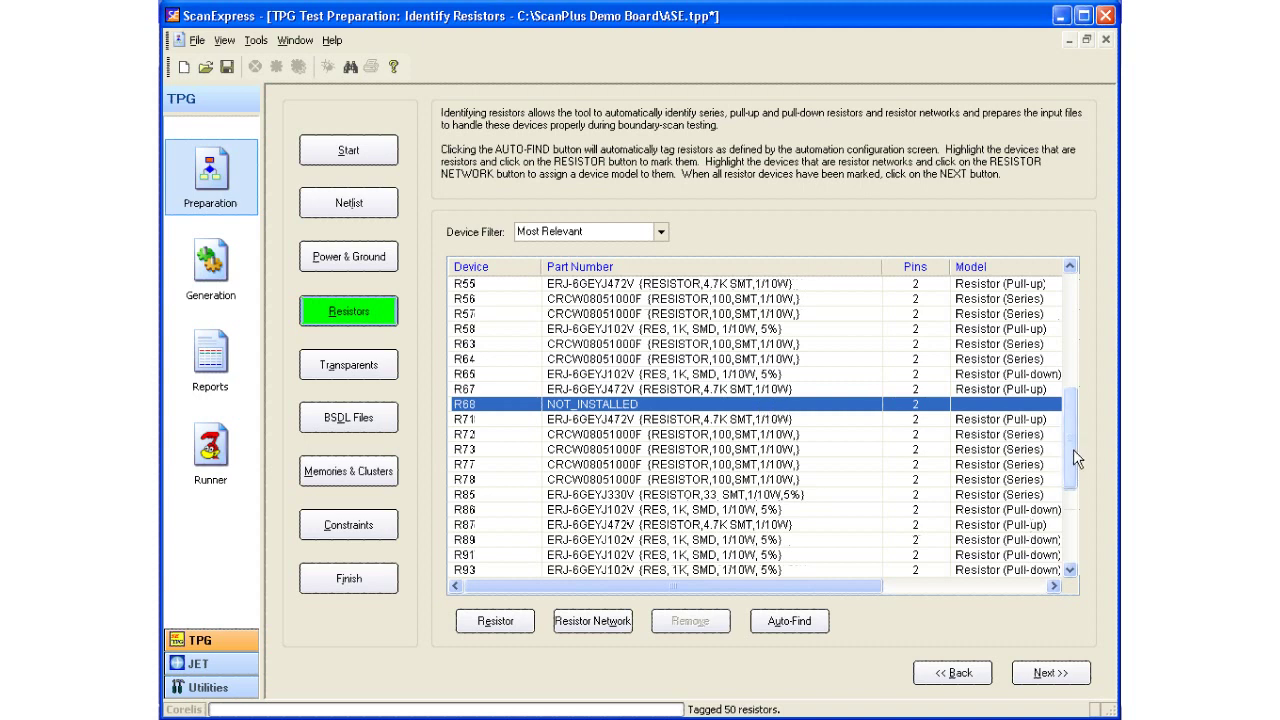
{"action": "left_click_drag", "start_coordinate": [1073, 449], "coordinate": [1074, 523]}
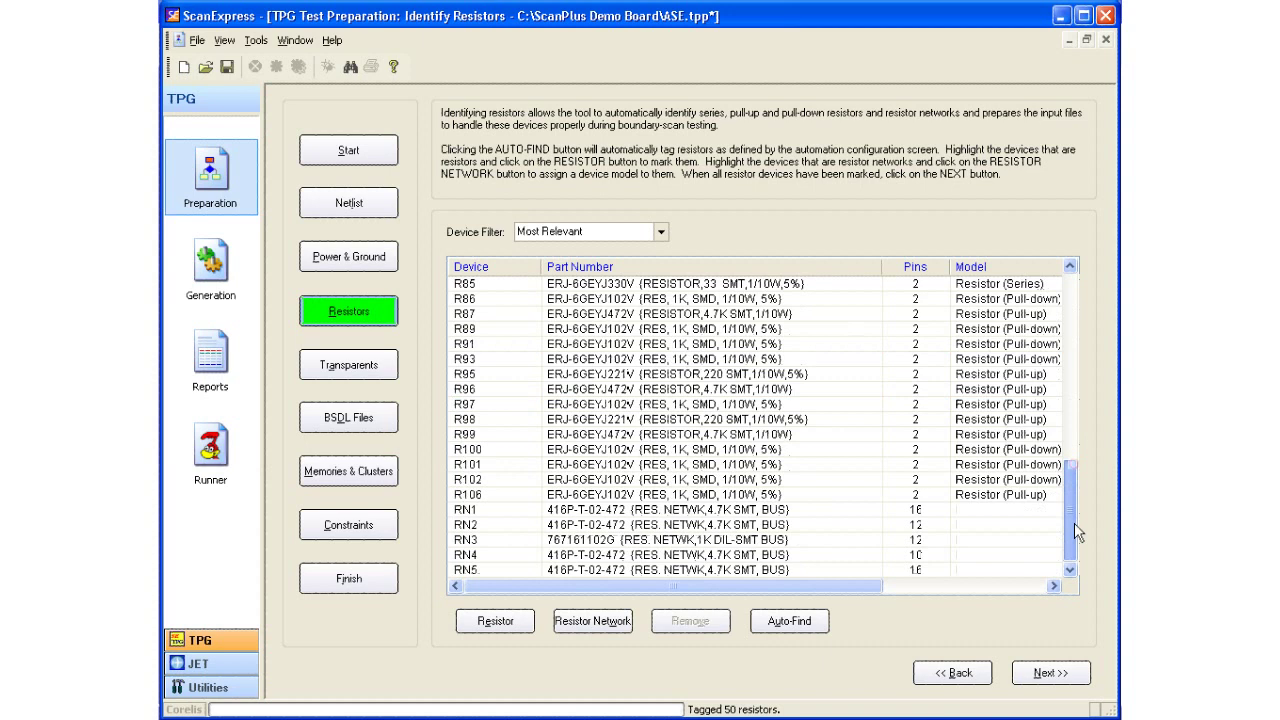
View resistor network RN1 in the schematic, examine its pin connections up close, and return to the resistor list.
{"action": "left_click", "coordinate": [765, 514]}
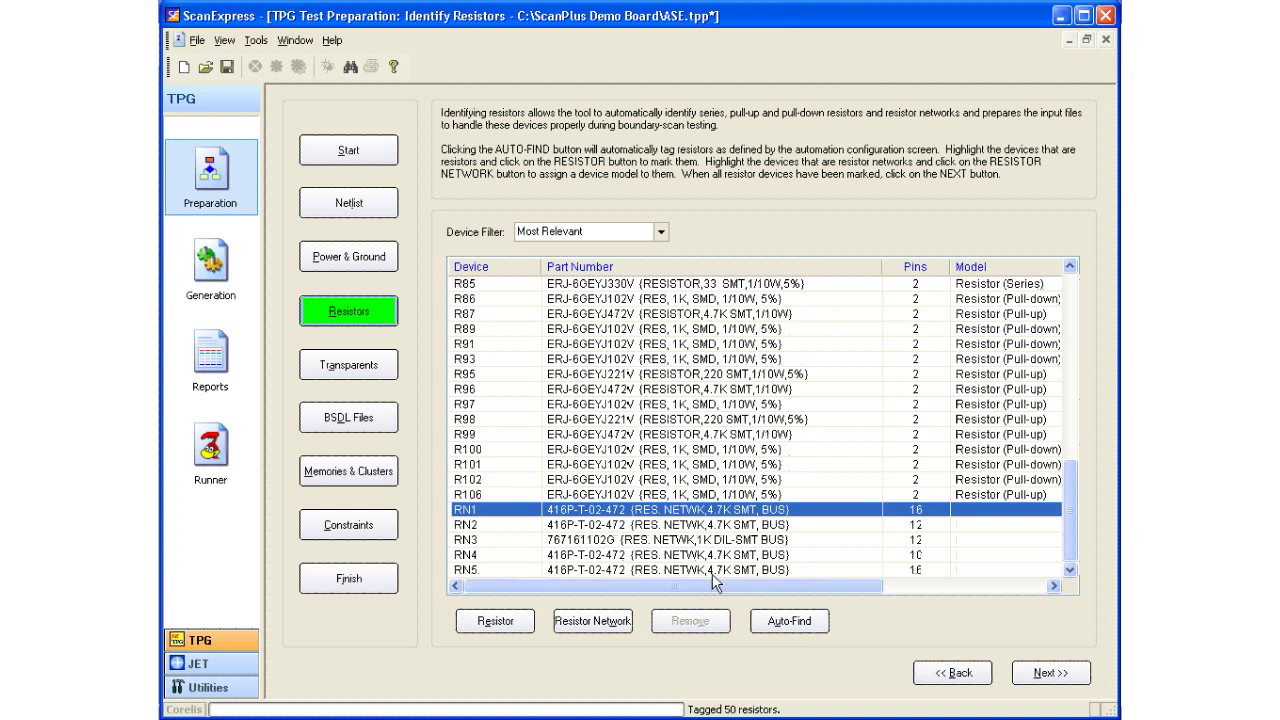
{"action": "right_click", "coordinate": [735, 515]}
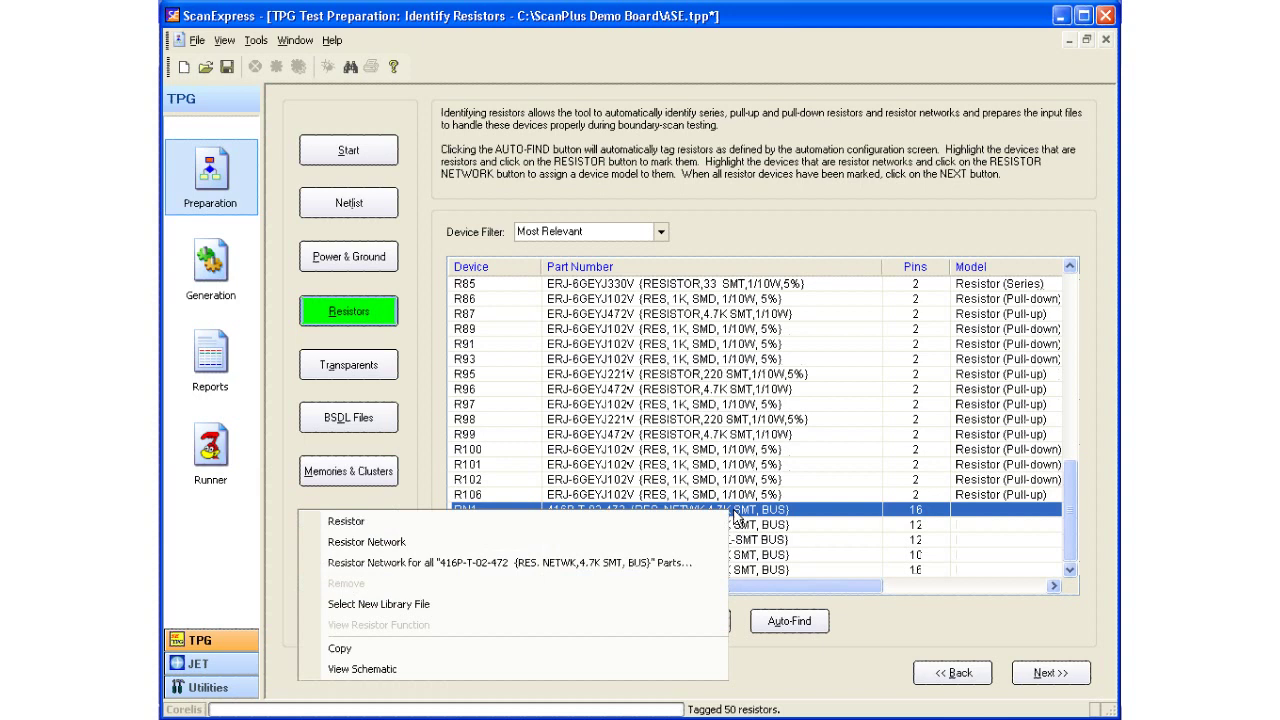
{"action": "left_click", "coordinate": [415, 669]}
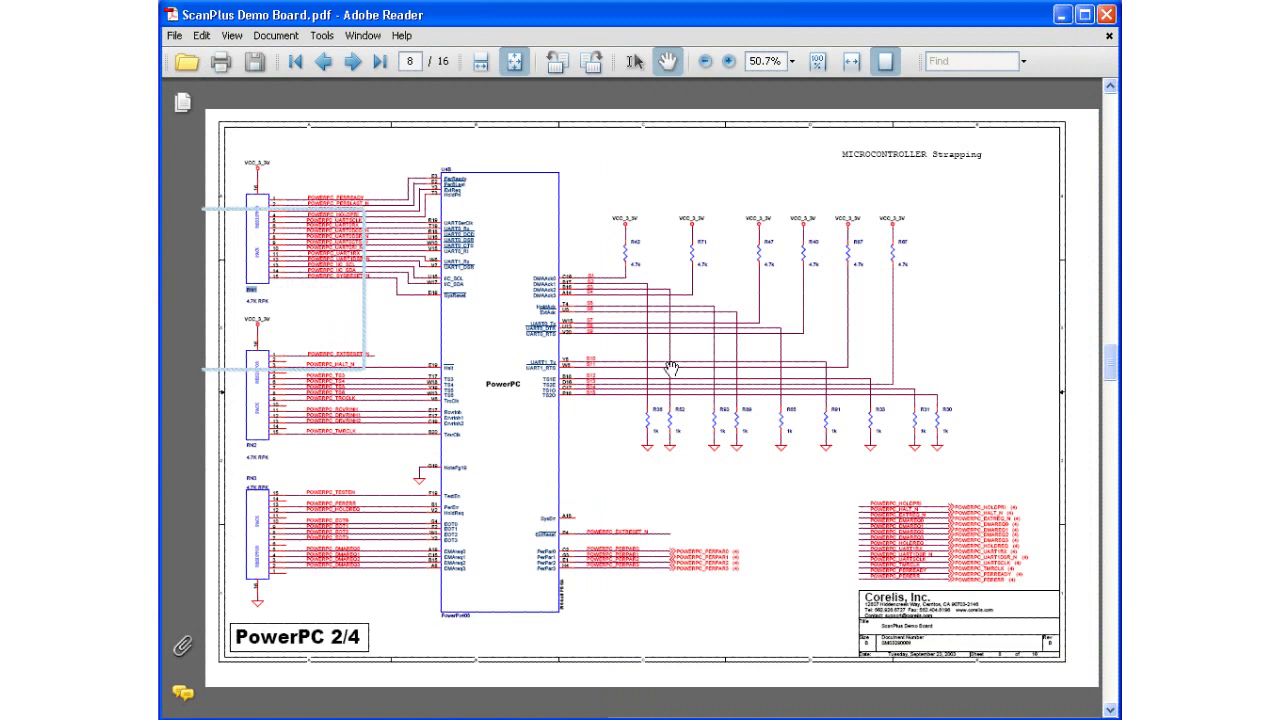
{"action": "left_click", "coordinate": [730, 62]}
{"action": "left_click", "coordinate": [730, 62]}
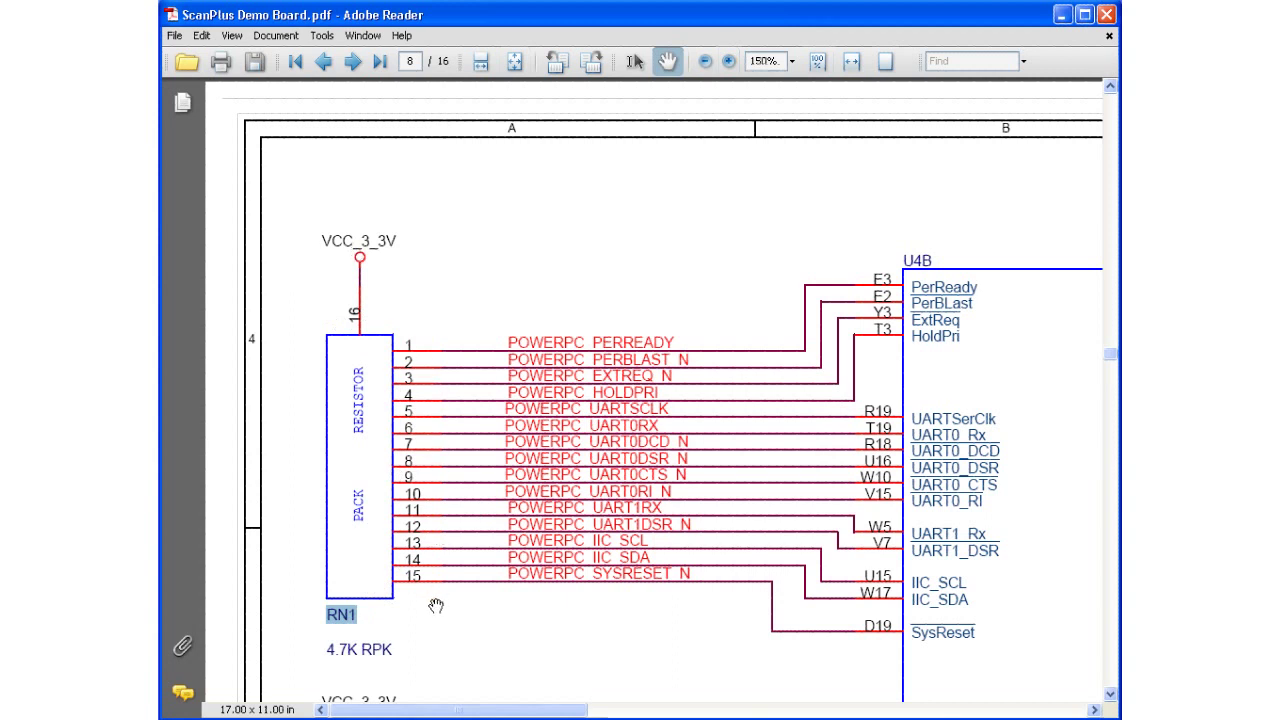
{"action": "left_click", "coordinate": [1061, 15]}
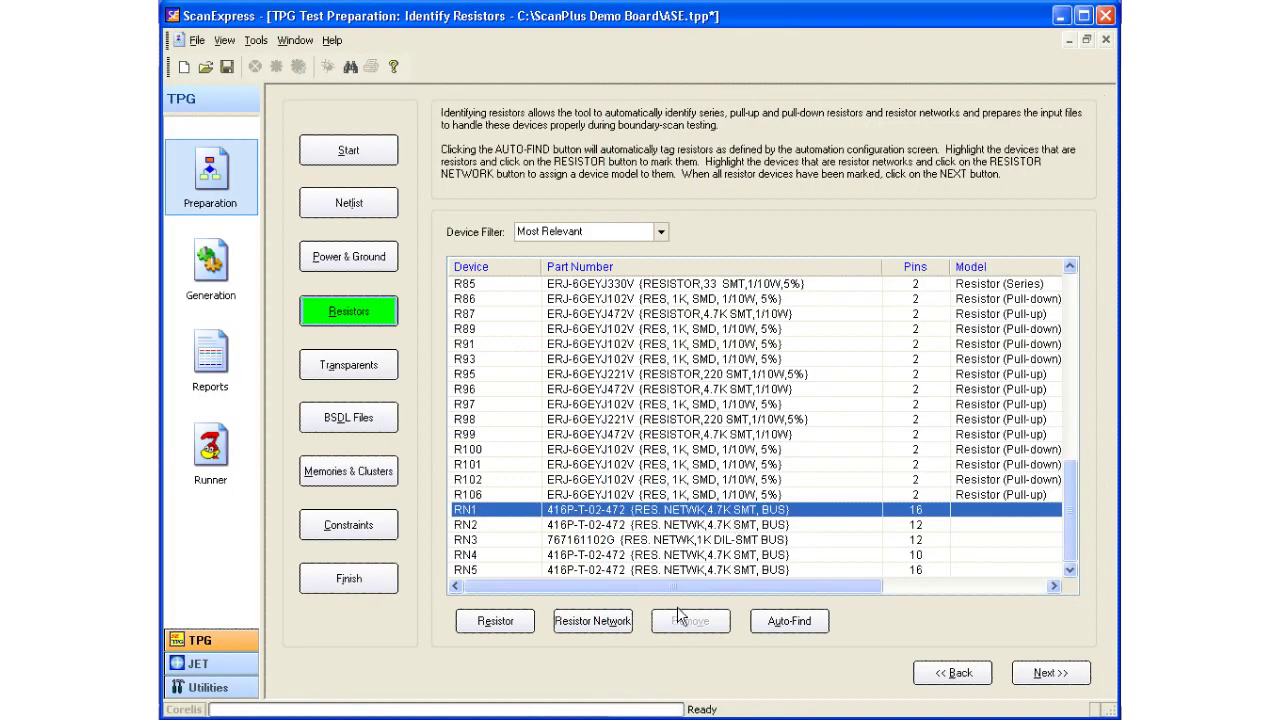
Assign the RESISTOR-NETWORK__16_BUSSED model to RN1, inspecting the model's pin pairs before accepting it.
{"action": "left_click", "coordinate": [592, 621]}
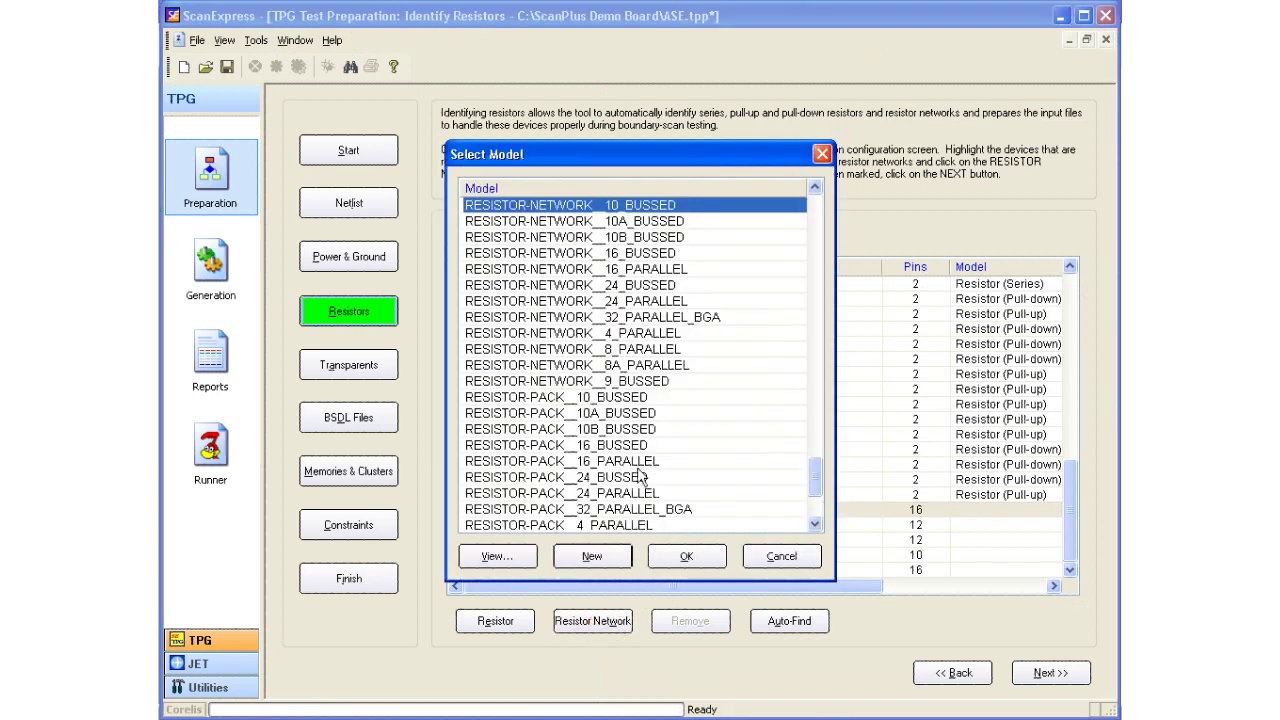
{"action": "left_click", "coordinate": [650, 256]}
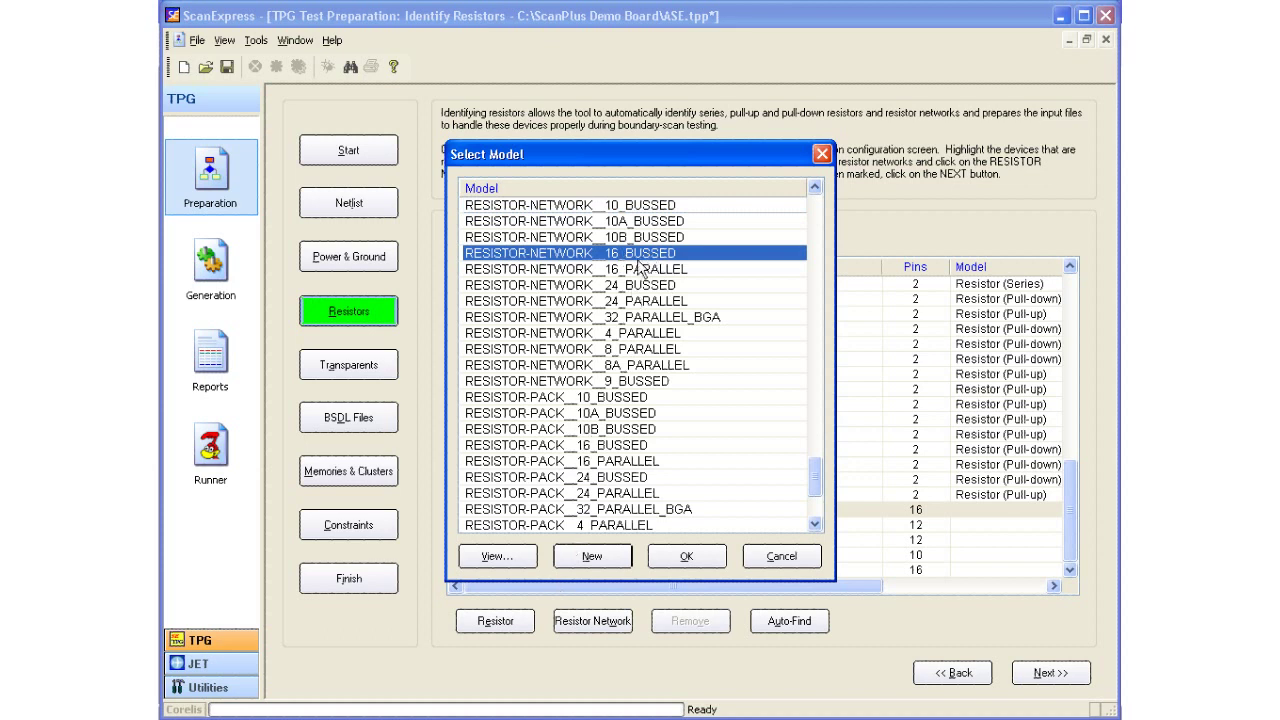
{"action": "left_click", "coordinate": [498, 558]}
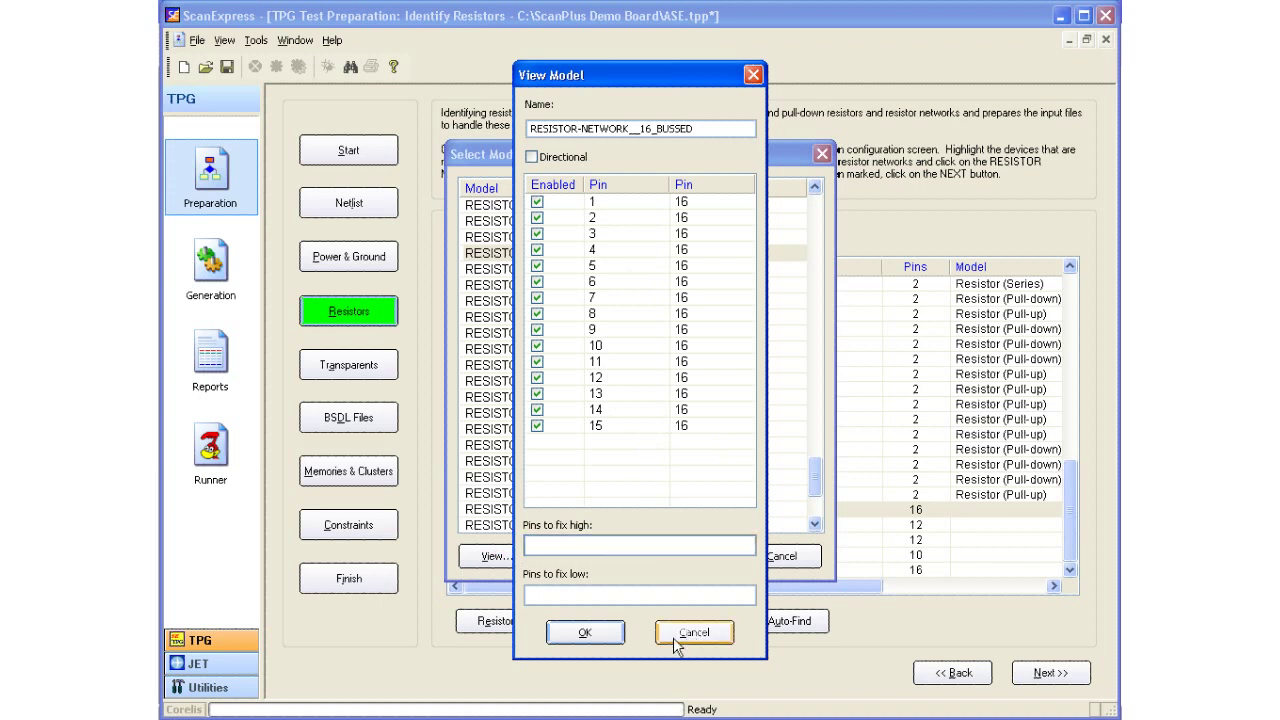
{"action": "left_click", "coordinate": [585, 633]}
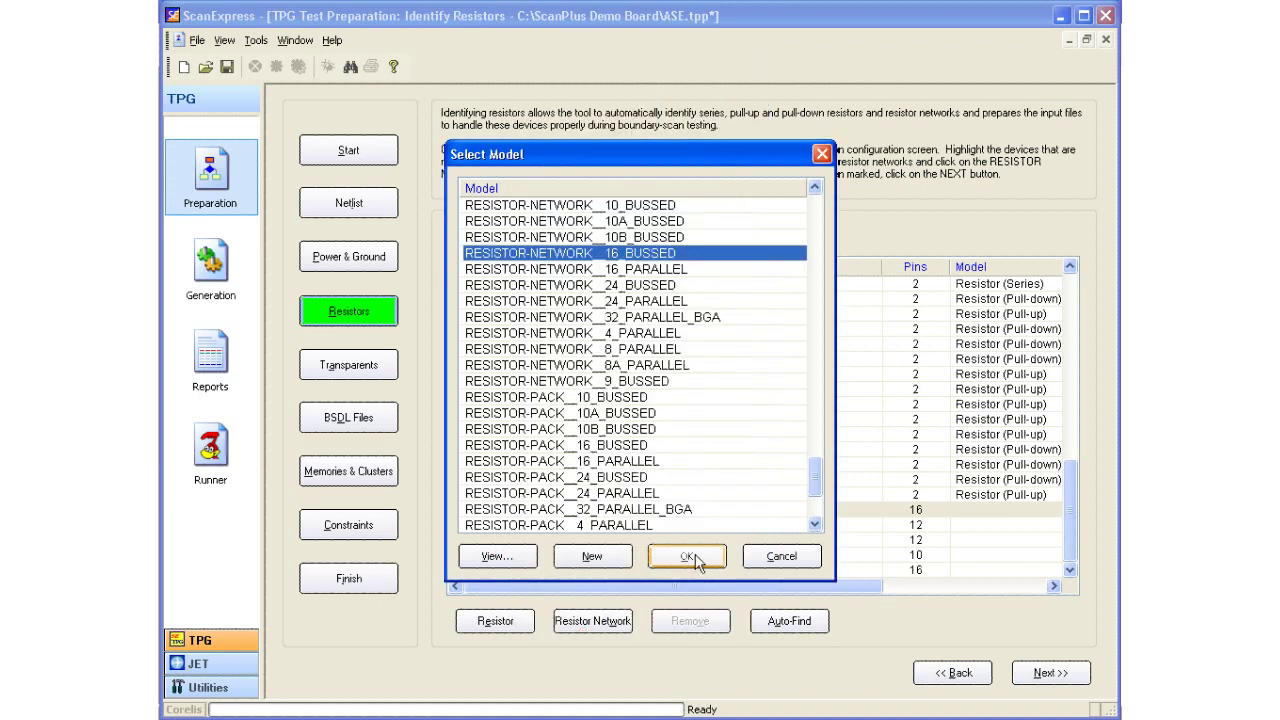
{"action": "left_click", "coordinate": [690, 558]}
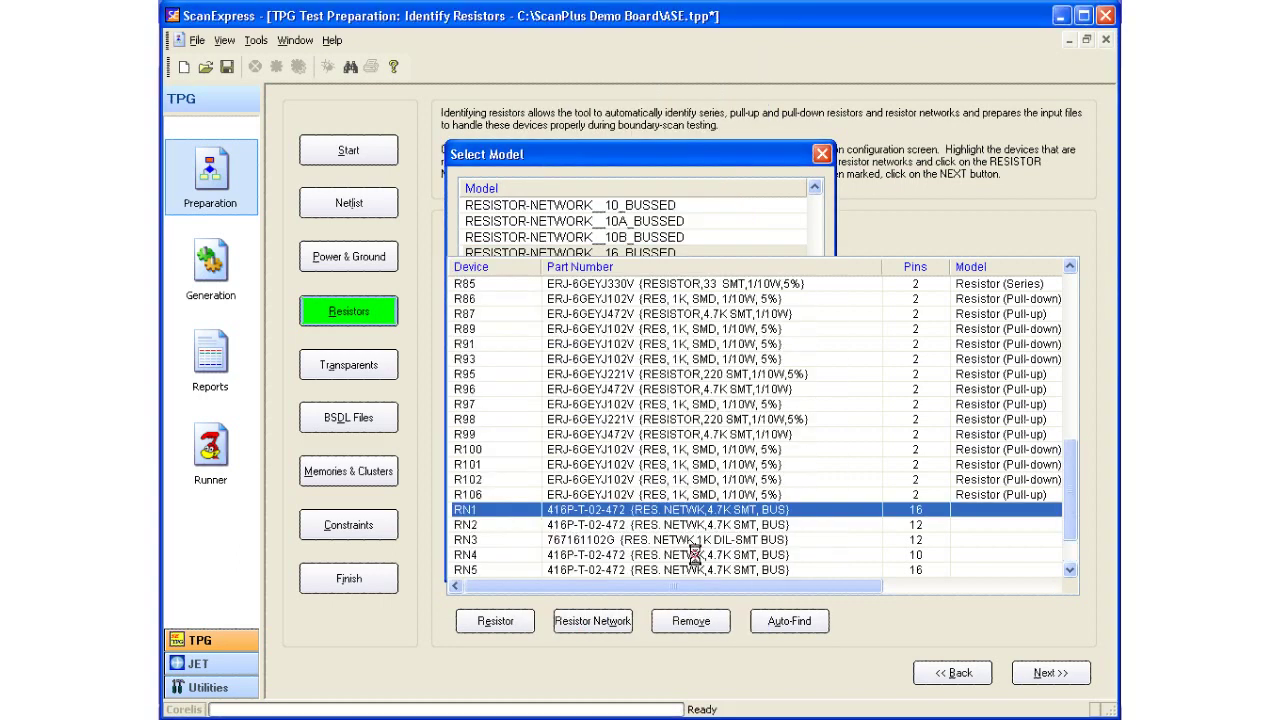
{"action": "left_click", "coordinate": [950, 584]}
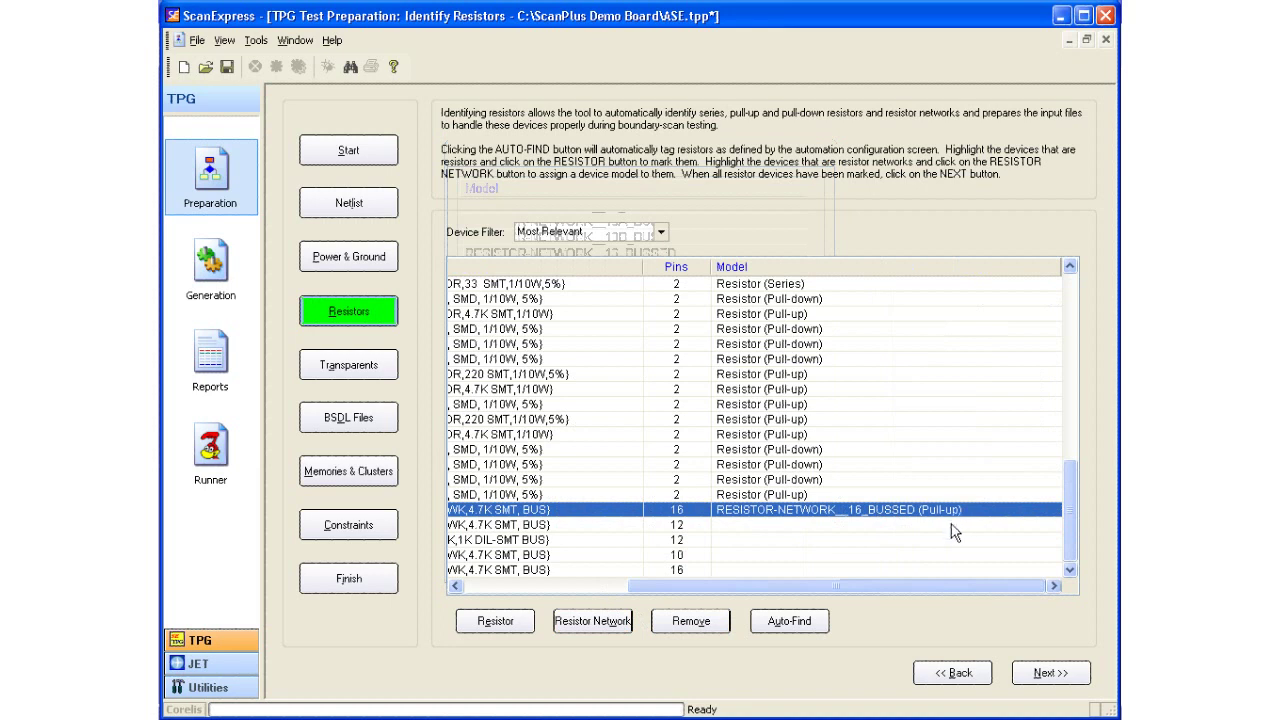
{"action": "left_click", "coordinate": [570, 585]}
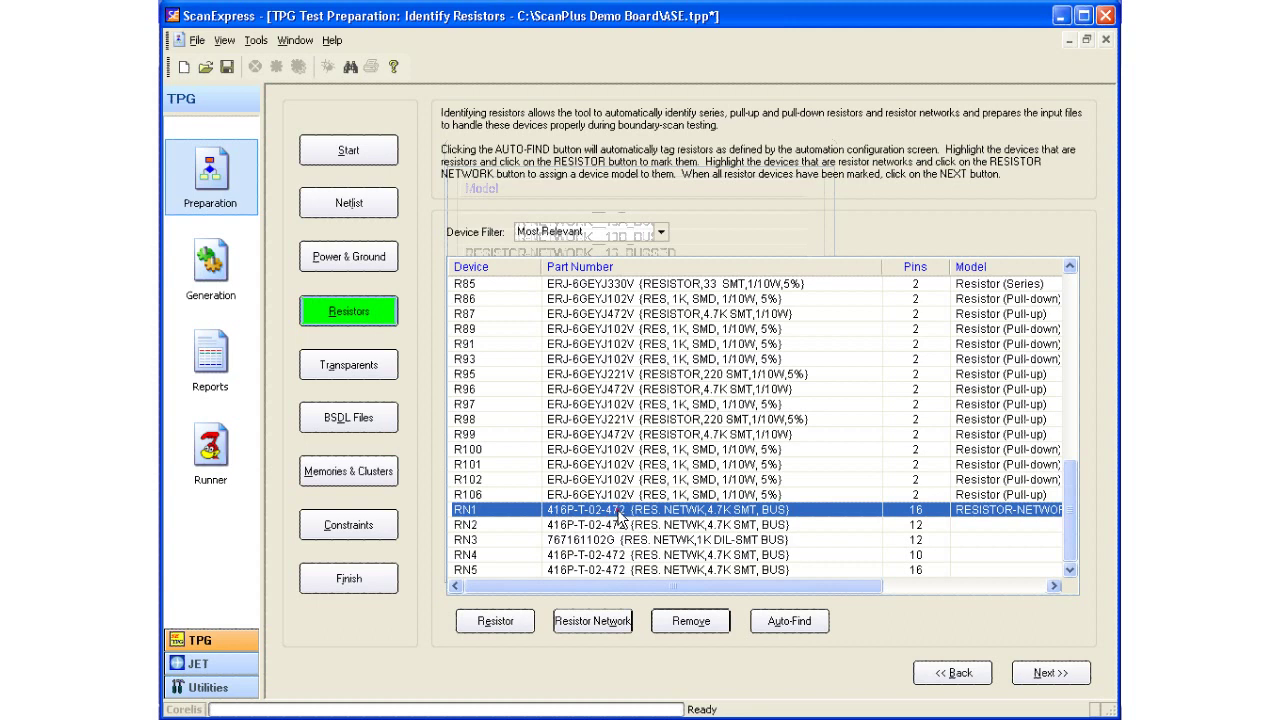
Assign the RESISTOR-NETWORK__16_BUSSED model to all 416P-T-02-472 resistor network parts at once.
{"action": "right_click", "coordinate": [620, 516]}
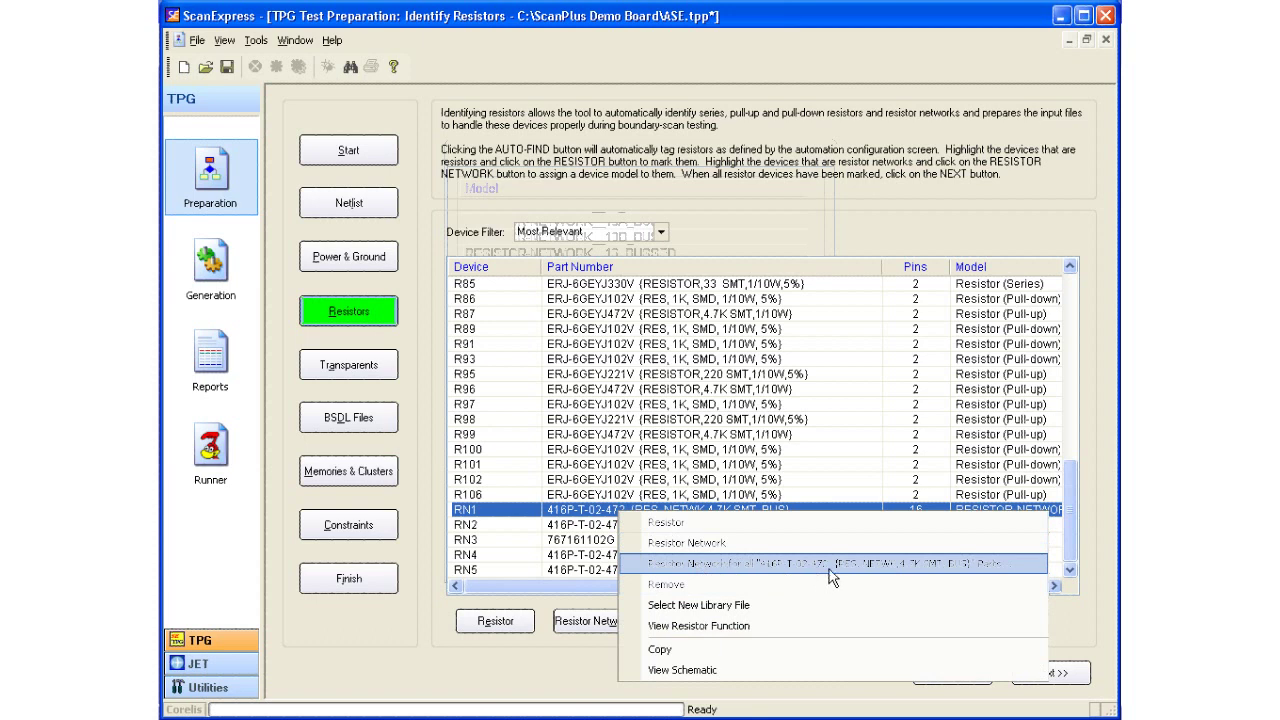
{"action": "left_click", "coordinate": [868, 564]}
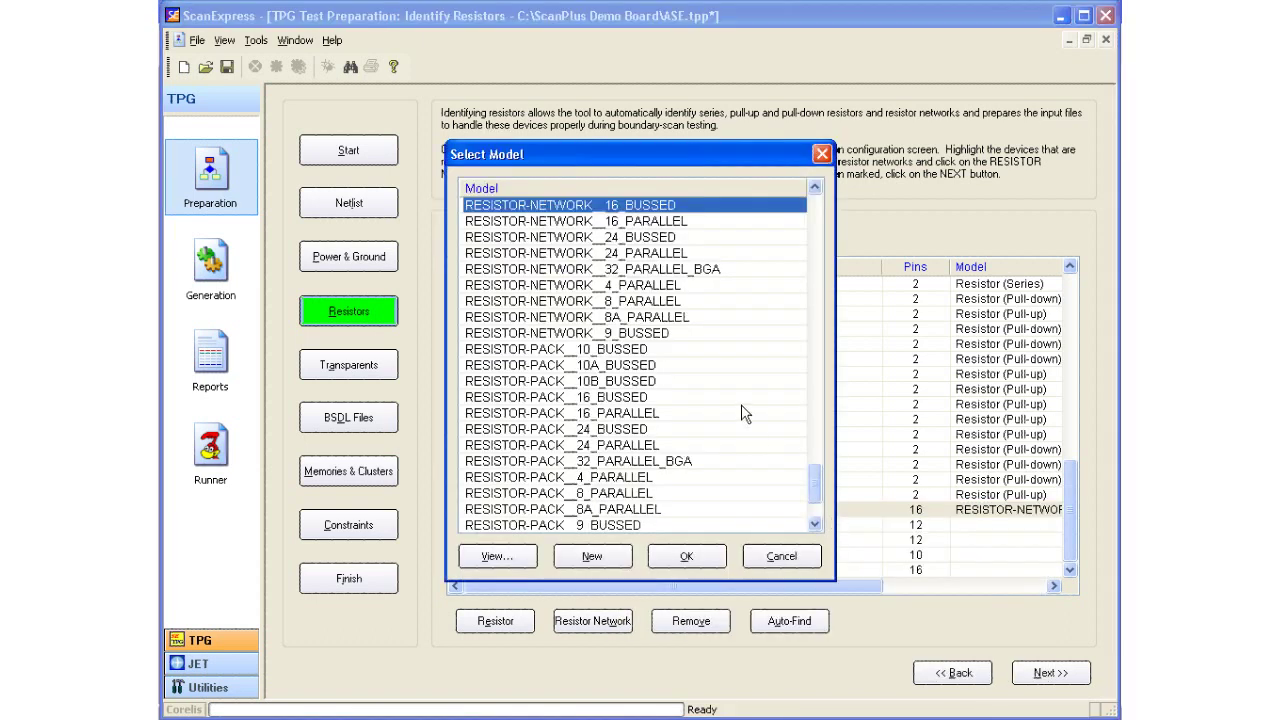
{"action": "left_click", "coordinate": [700, 564]}
{"action": "left_click", "coordinate": [940, 587]}
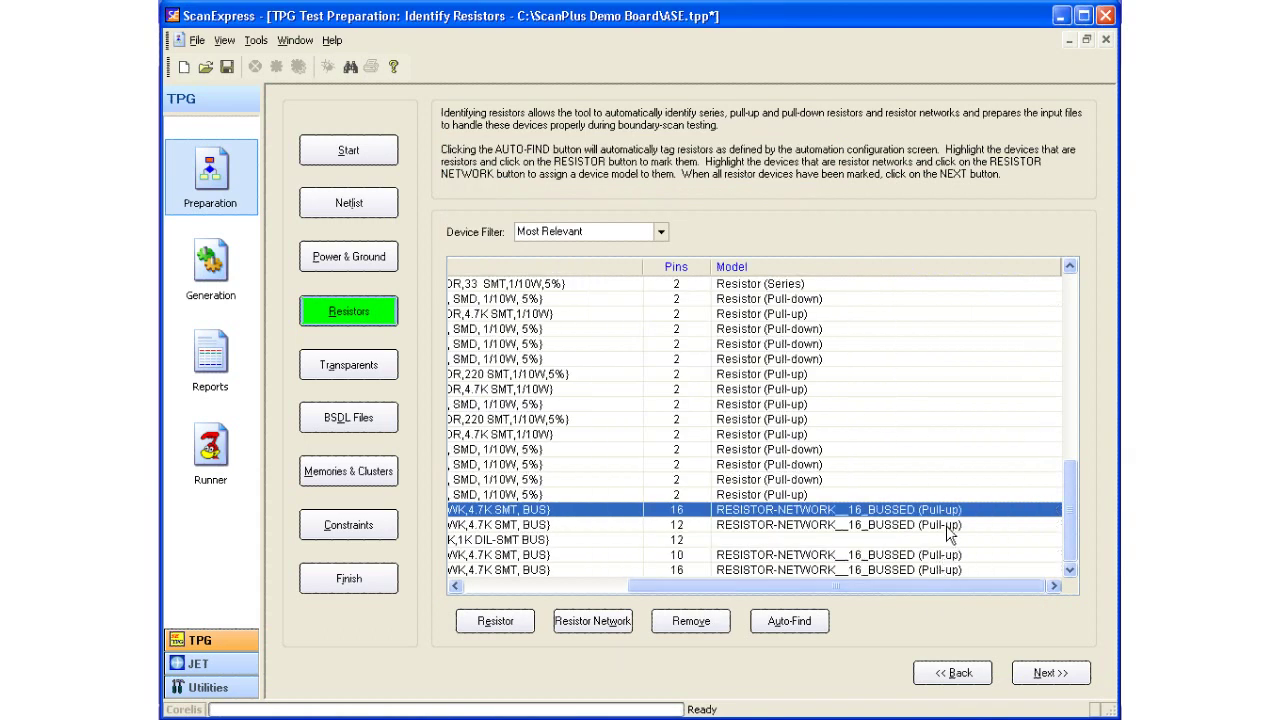
{"action": "left_click", "coordinate": [605, 587]}
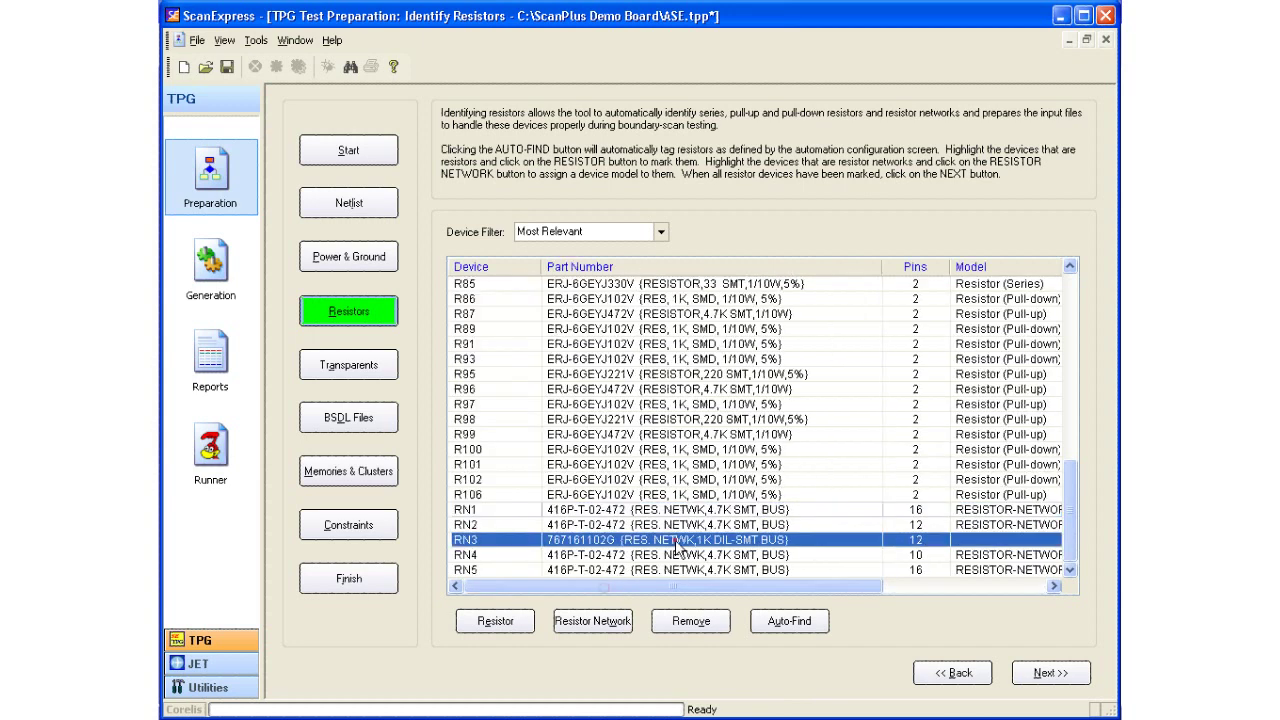
Inspect RN3's pin connections in the schematic and assign it the RESISTOR-NETWORK__16_BUSSED model.
{"action": "left_click", "coordinate": [724, 541]}
{"action": "right_click", "coordinate": [738, 548]}
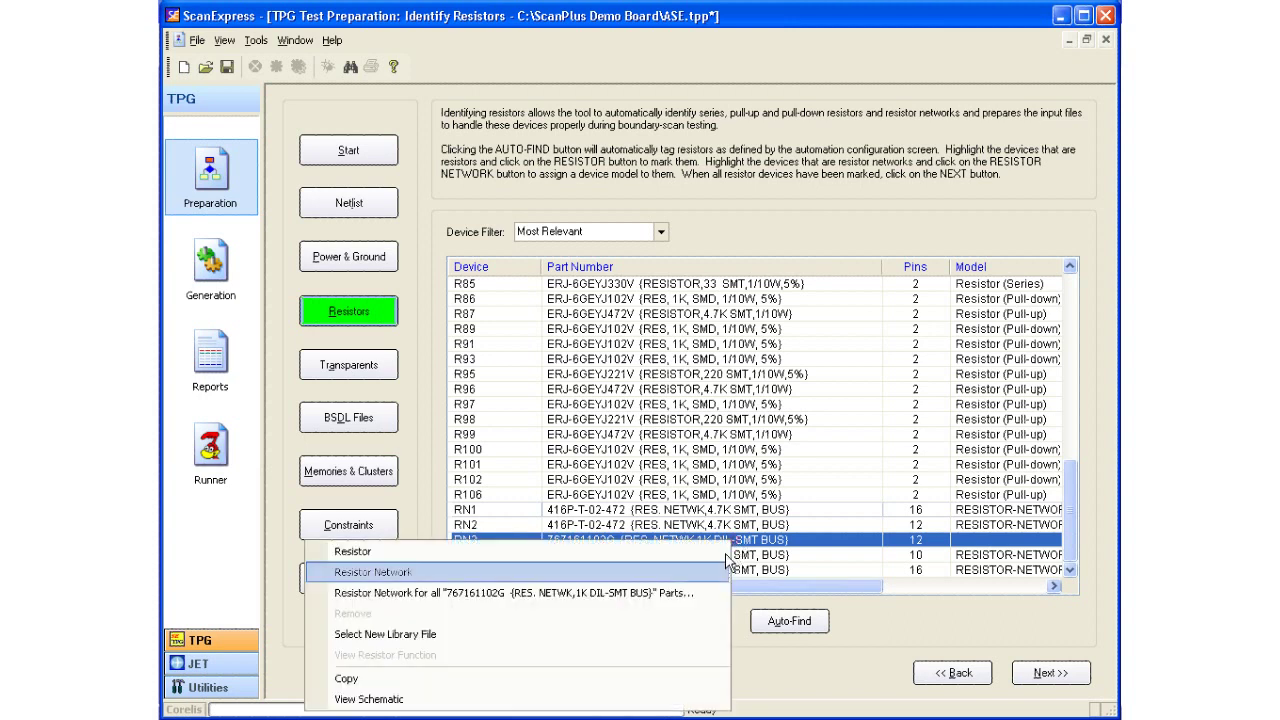
{"action": "left_click", "coordinate": [553, 700]}
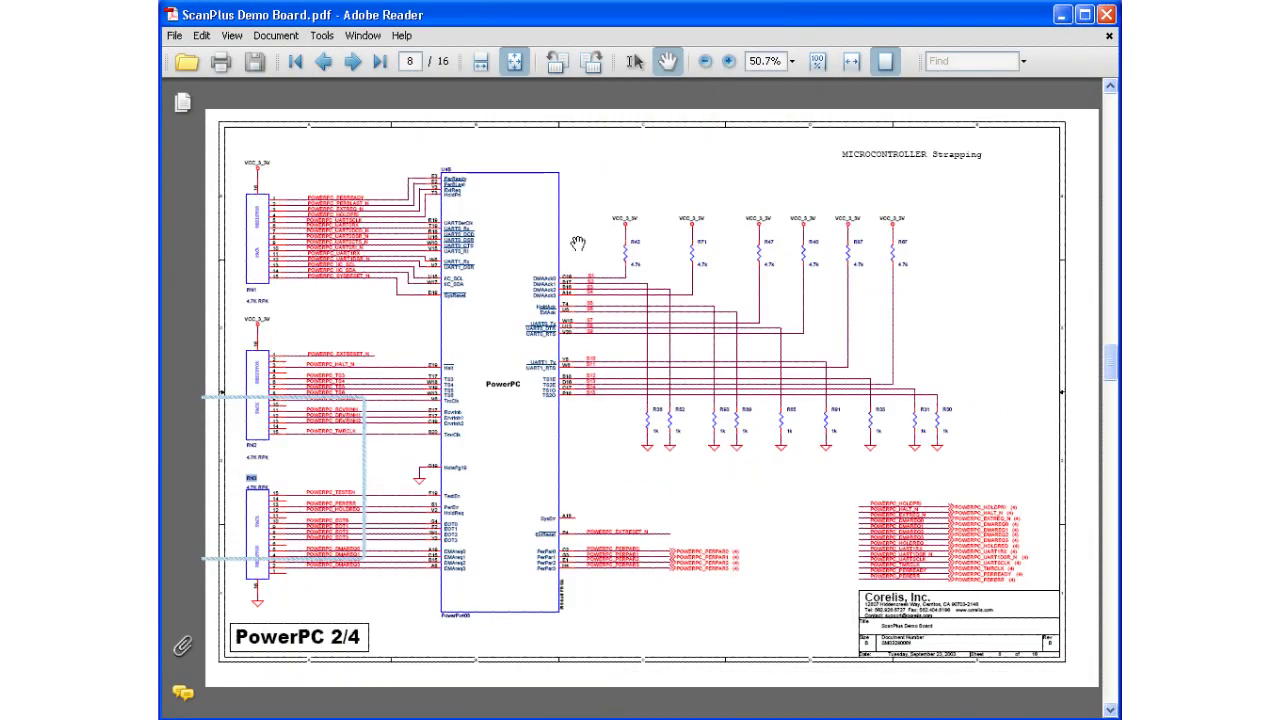
{"action": "left_click", "coordinate": [729, 62]}
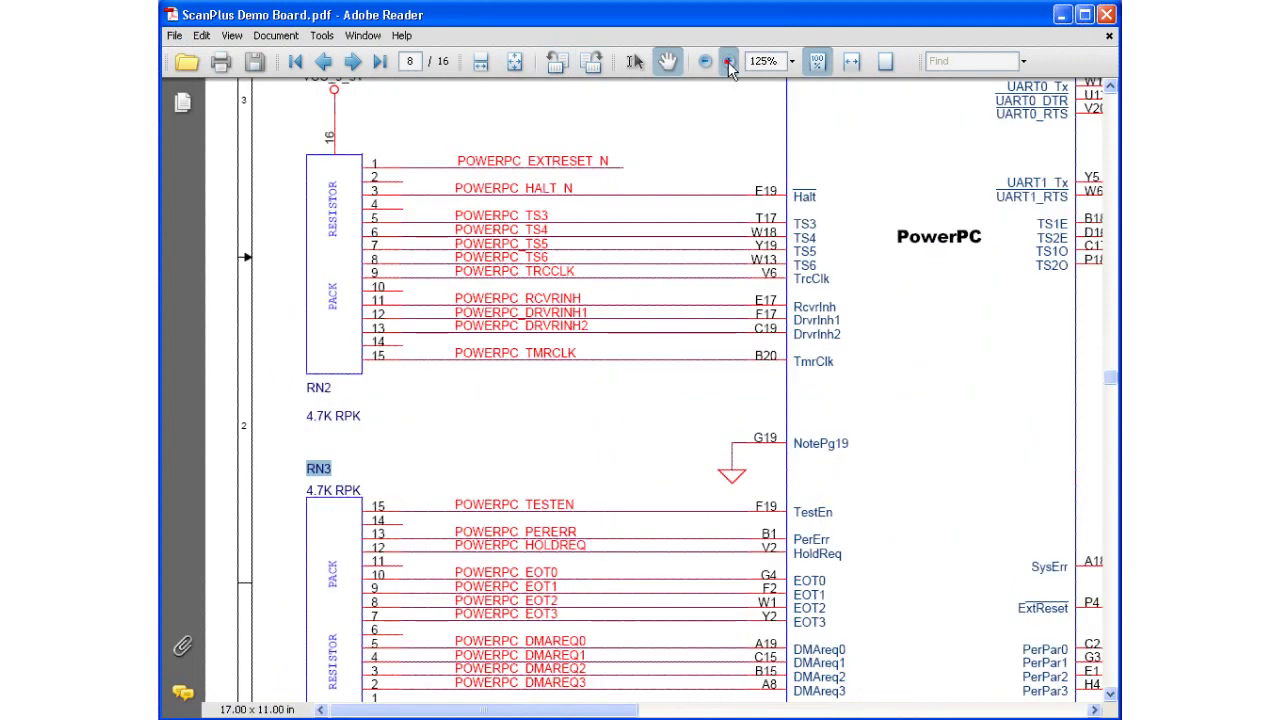
{"action": "left_click", "coordinate": [729, 62]}
{"action": "scroll", "coordinate": [541, 325], "scroll_direction": "down", "scroll_amount": 3}
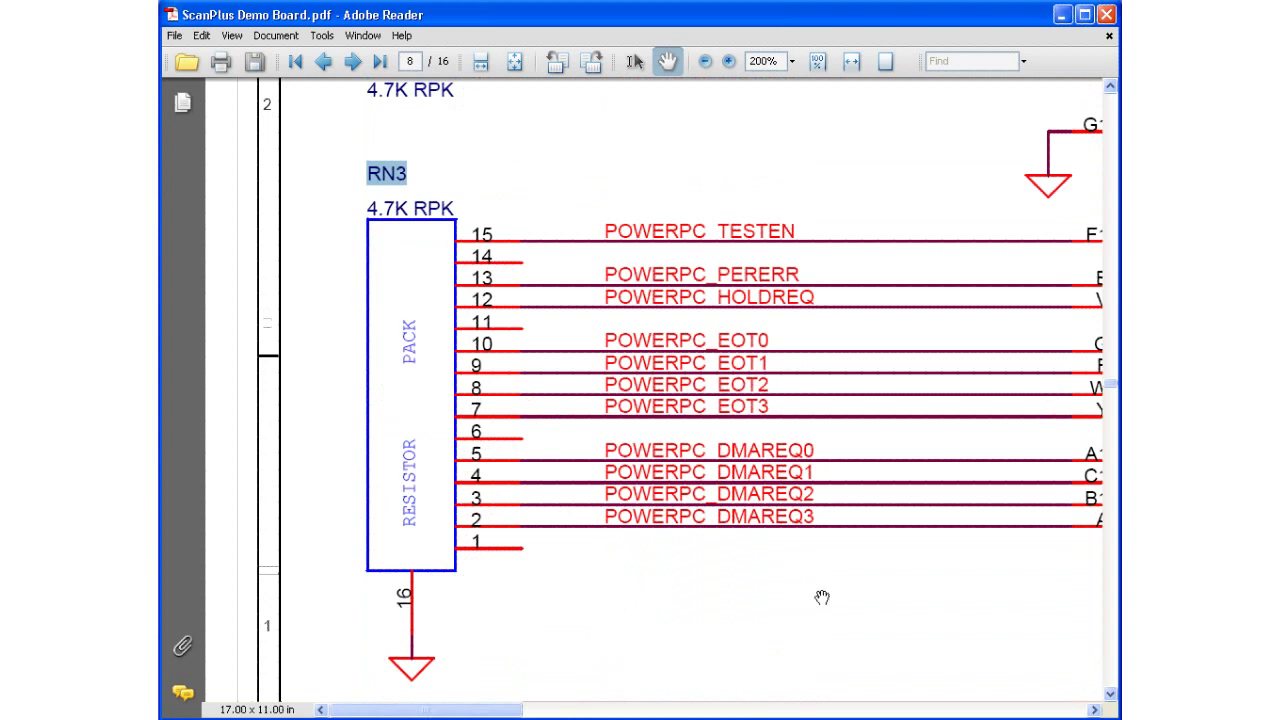
{"action": "key", "text": "ctrl+space"}
{"action": "key", "text": "Right"}
{"action": "key", "text": "Return"}
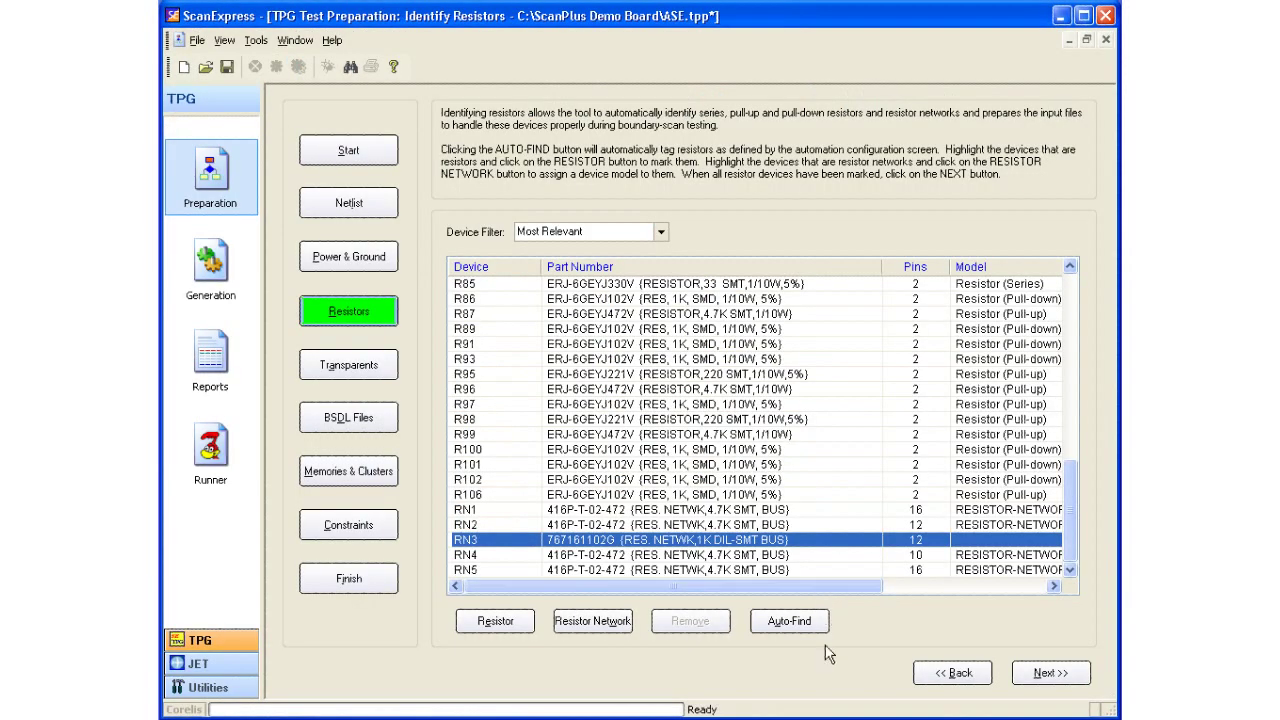
{"action": "left_click", "coordinate": [625, 621]}
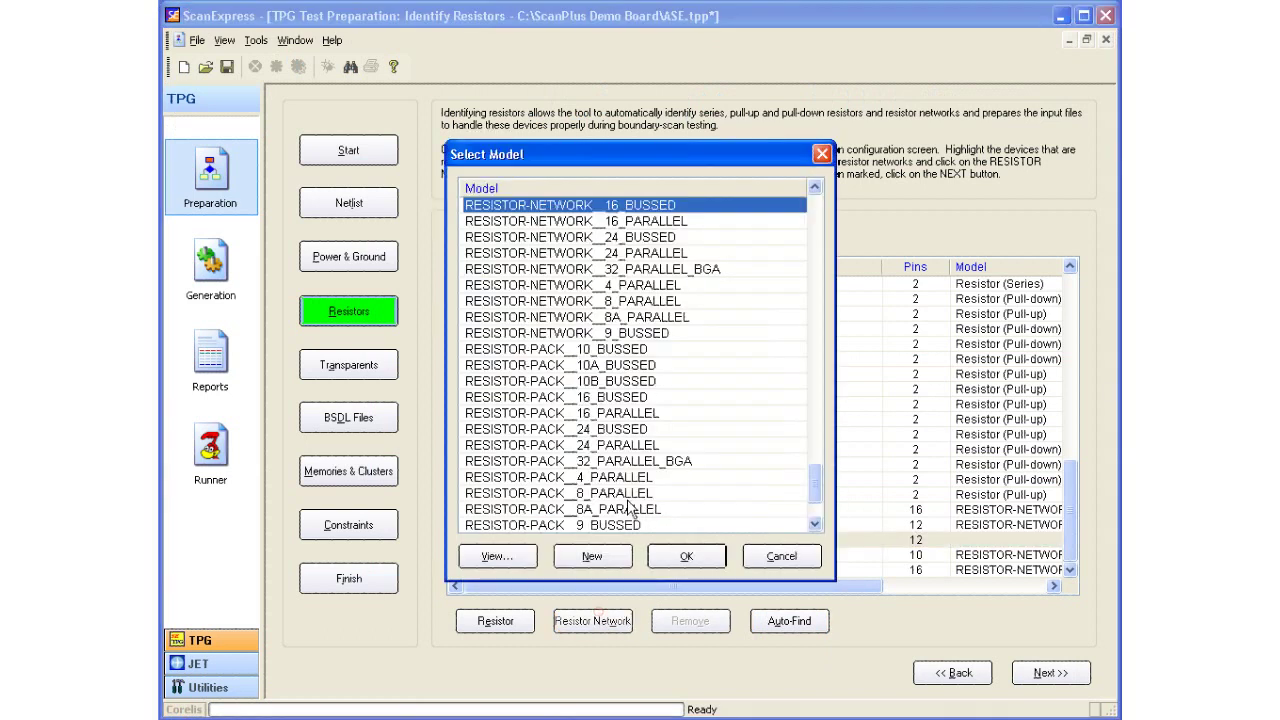
{"action": "left_click", "coordinate": [700, 561]}
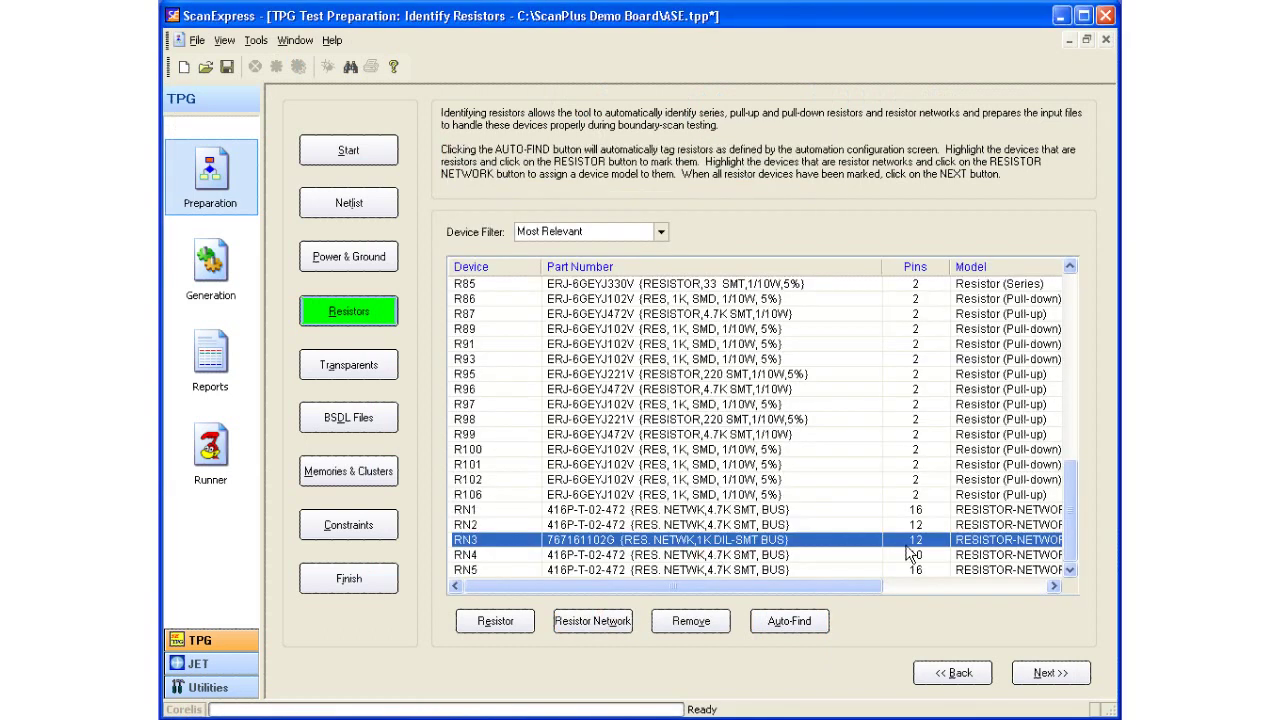
Review the assigned resistor network models, proceed to the transparent components, and inspect buffer U7's pin connections in the schematic.
{"action": "left_click", "coordinate": [979, 582]}
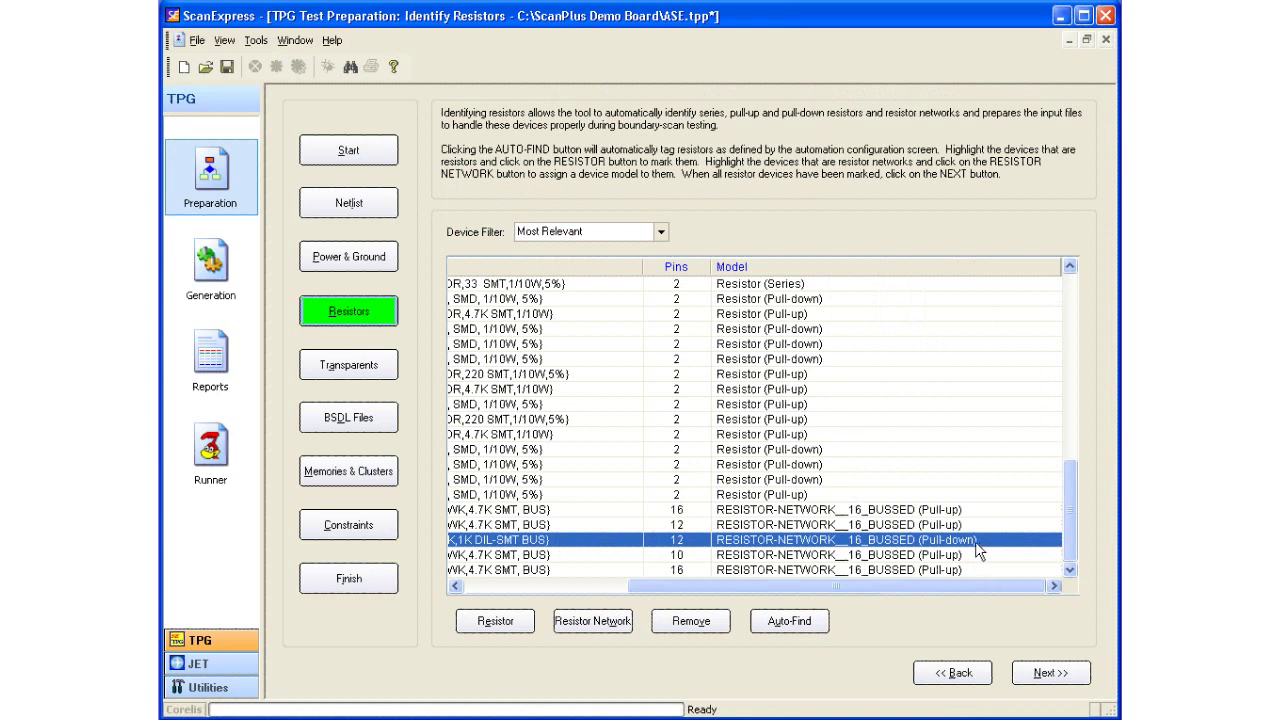
{"action": "left_click", "coordinate": [1075, 677]}
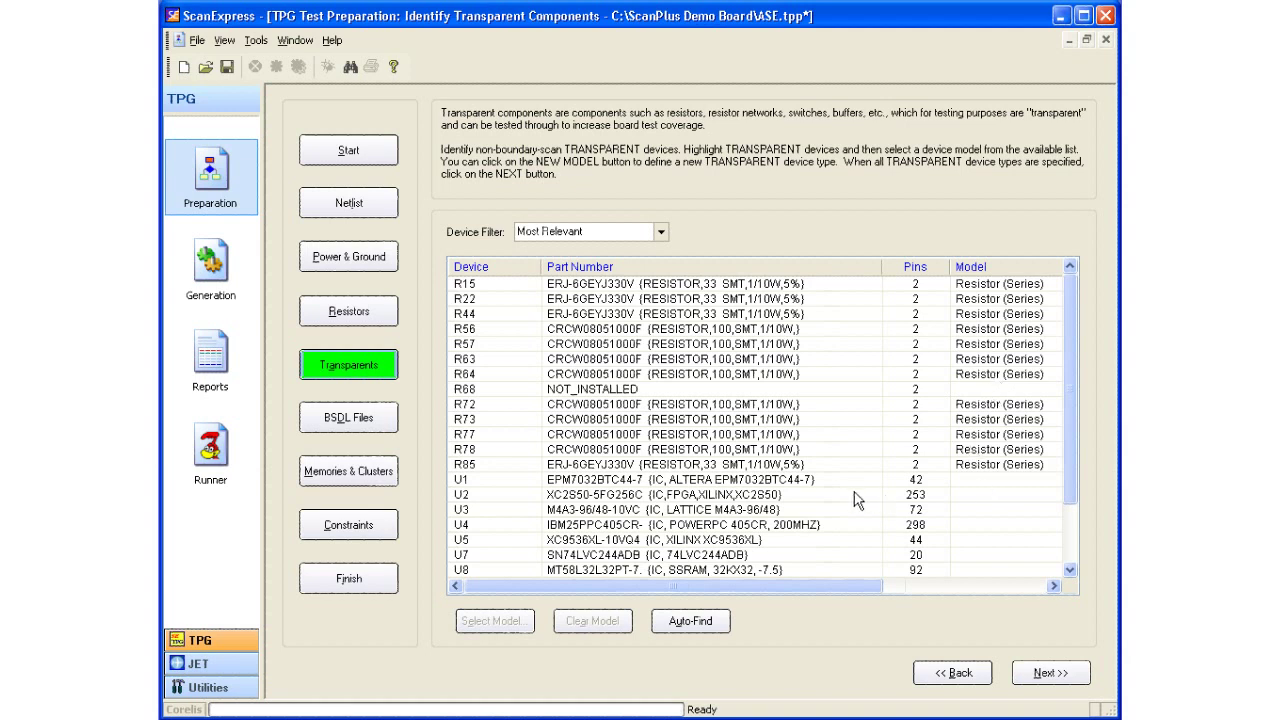
{"action": "scroll", "coordinate": [866, 510], "scroll_direction": "down", "scroll_amount": 2}
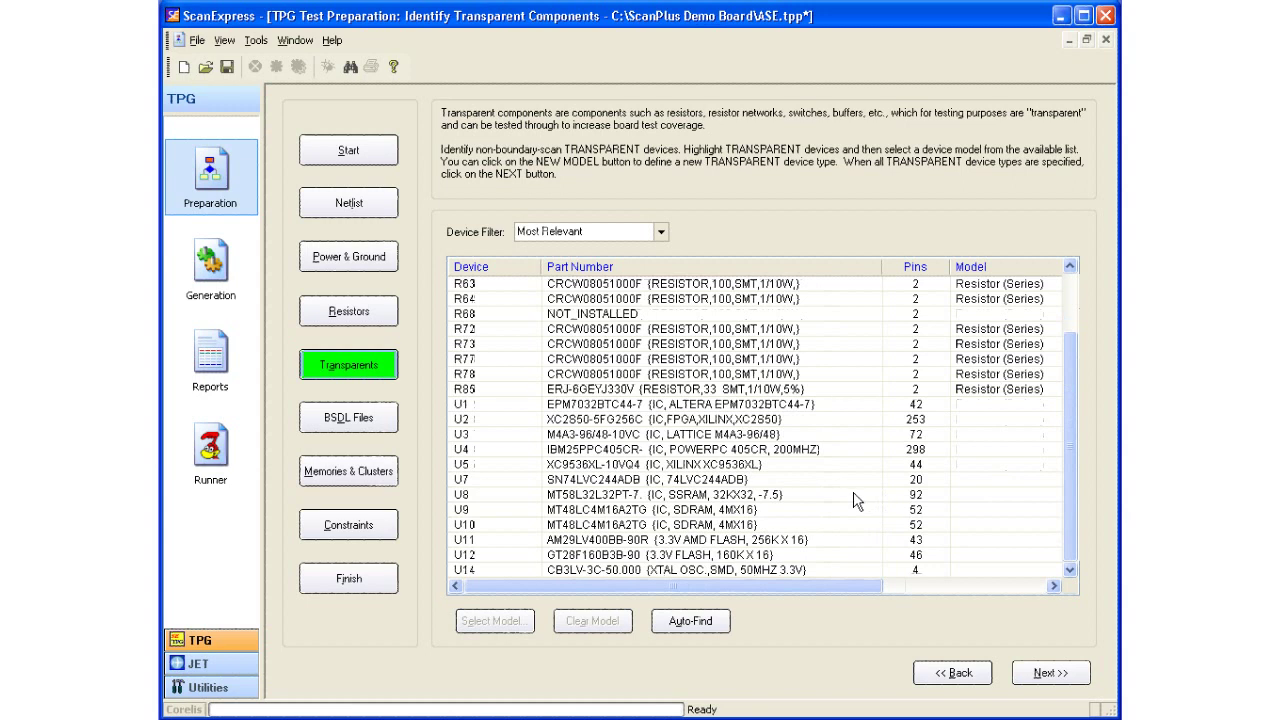
{"action": "left_click", "coordinate": [648, 481]}
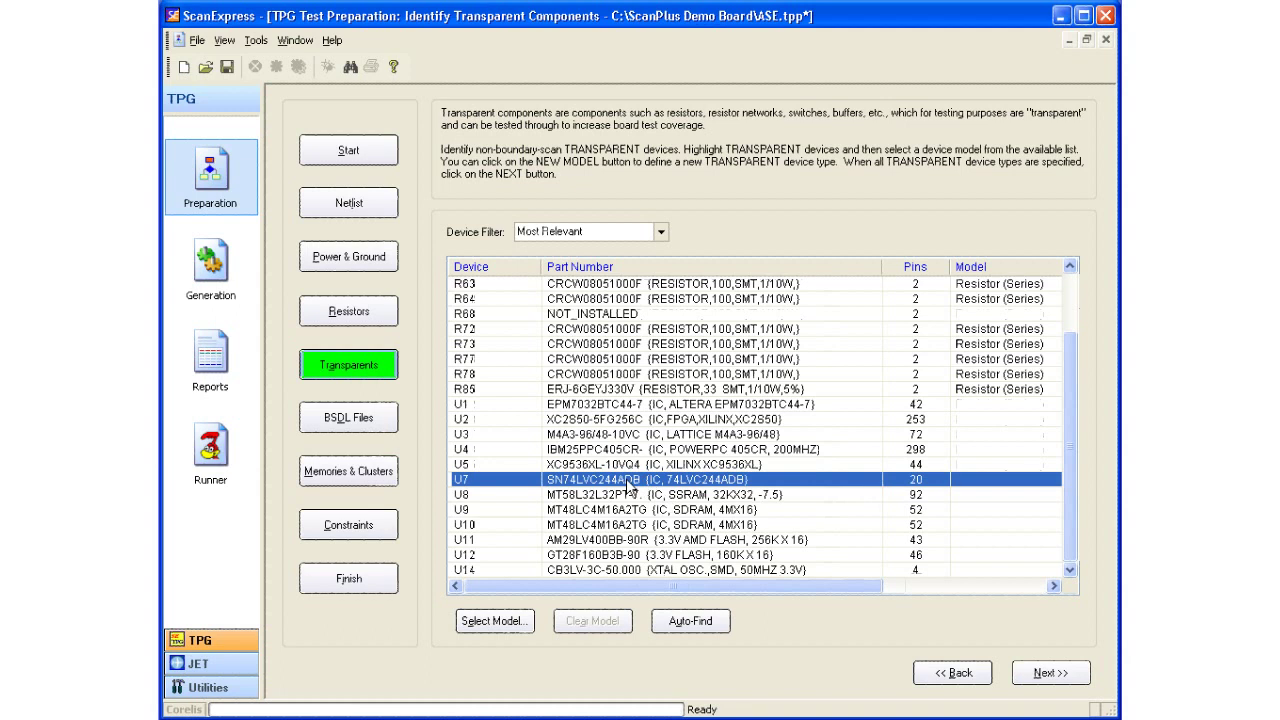
{"action": "right_click", "coordinate": [626, 479]}
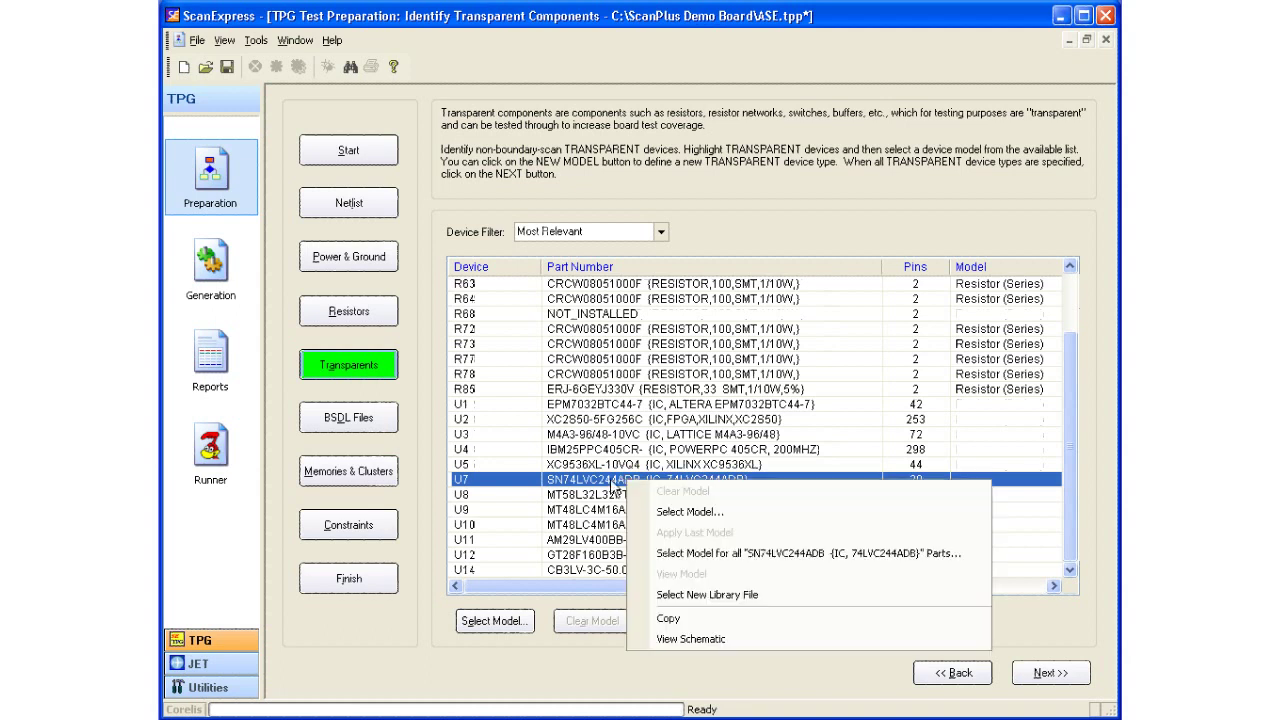
{"action": "right_click", "coordinate": [608, 476]}
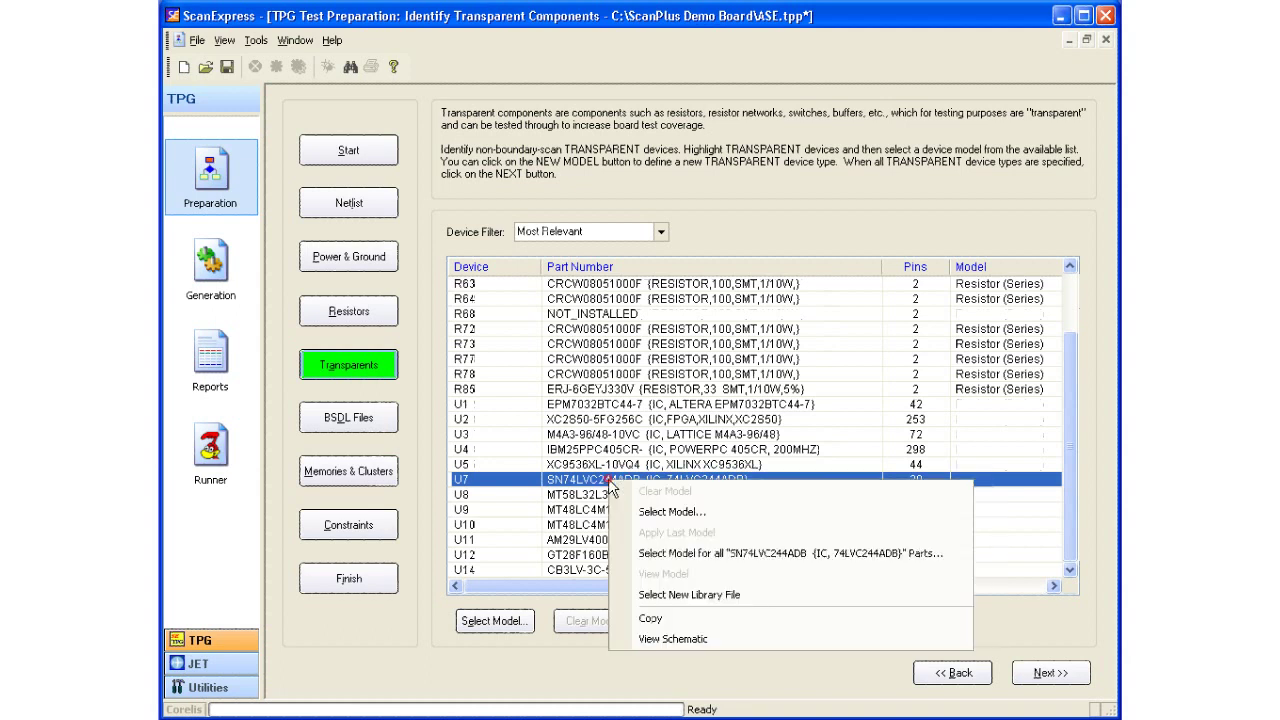
{"action": "left_click", "coordinate": [706, 638]}
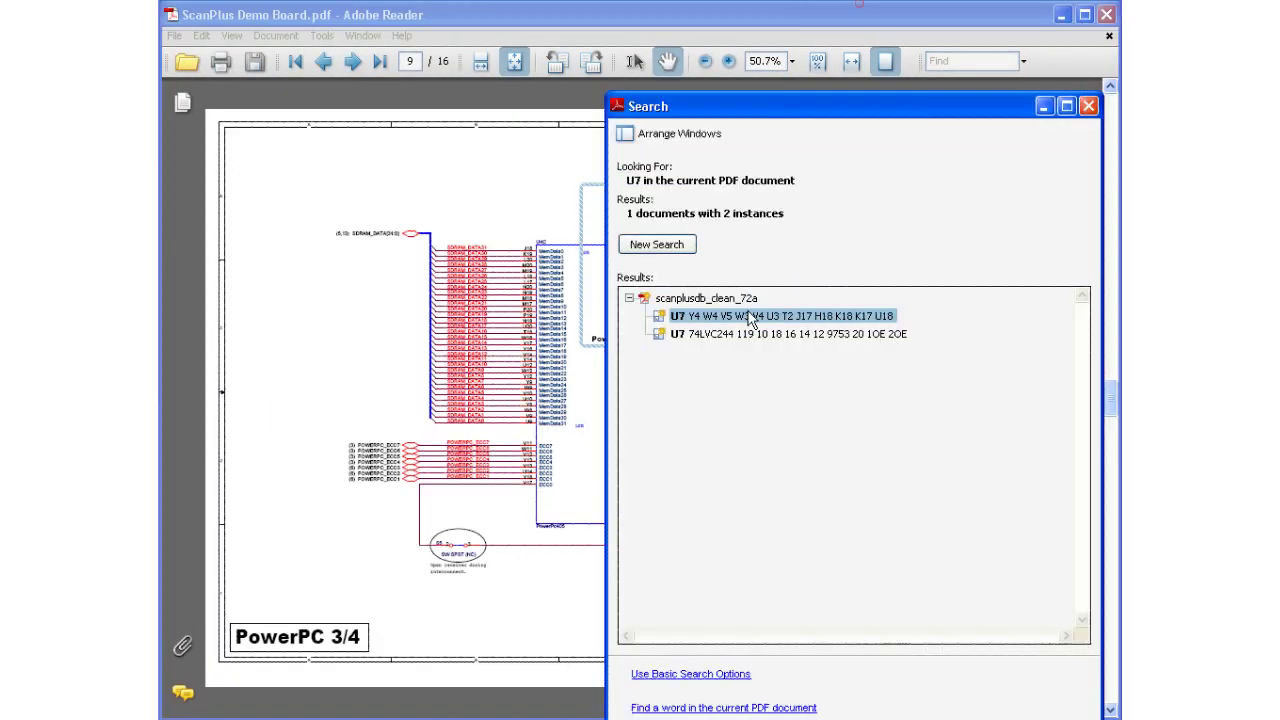
{"action": "left_click", "coordinate": [745, 334]}
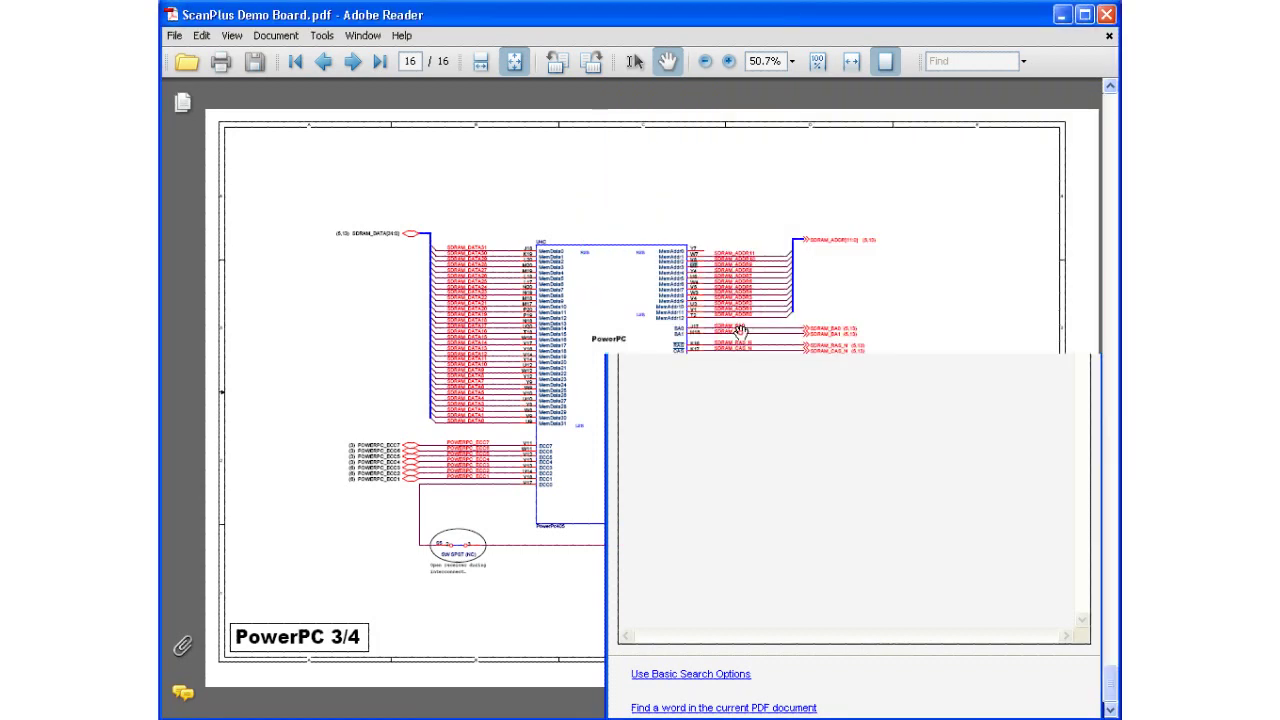
{"action": "left_click", "coordinate": [728, 61]}
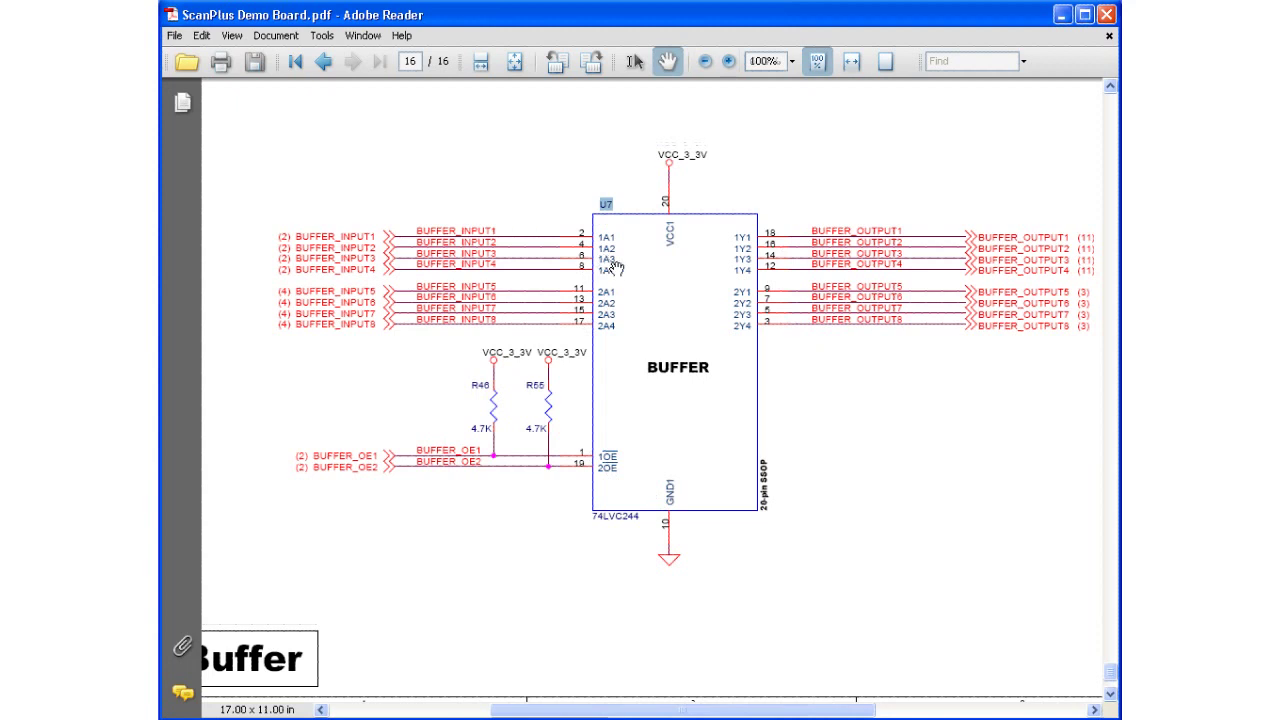
{"action": "left_click", "coordinate": [1061, 14]}
Assign the BUFFER__244 model to U7, inspecting the model's input/output pin pairs and fixed pins before accepting it.
{"action": "left_click", "coordinate": [537, 624]}
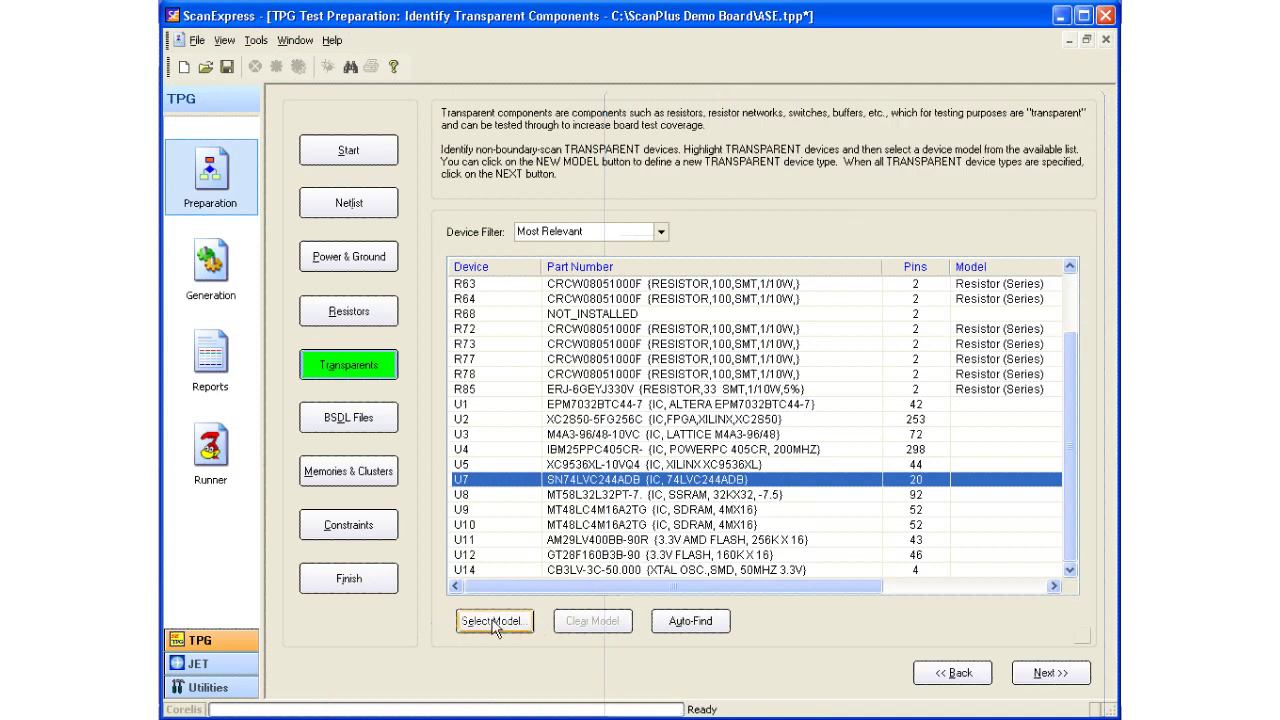
{"action": "left_click", "coordinate": [494, 623]}
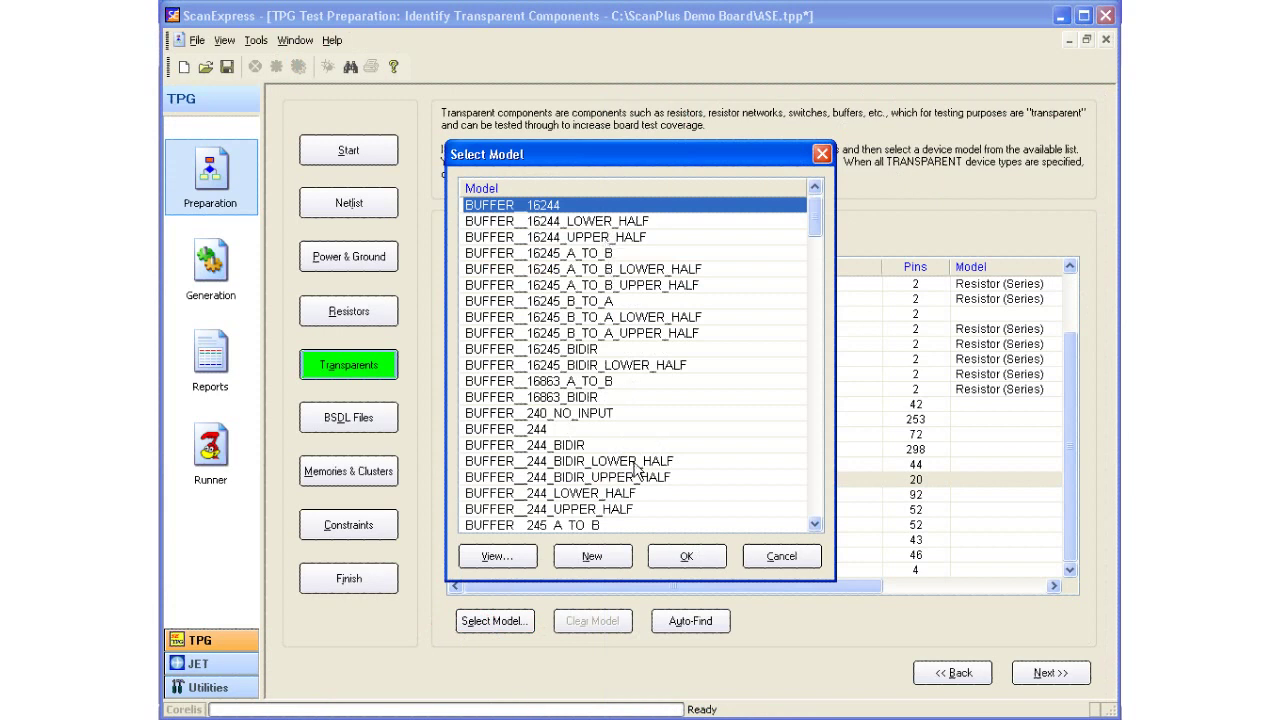
{"action": "left_click", "coordinate": [578, 430]}
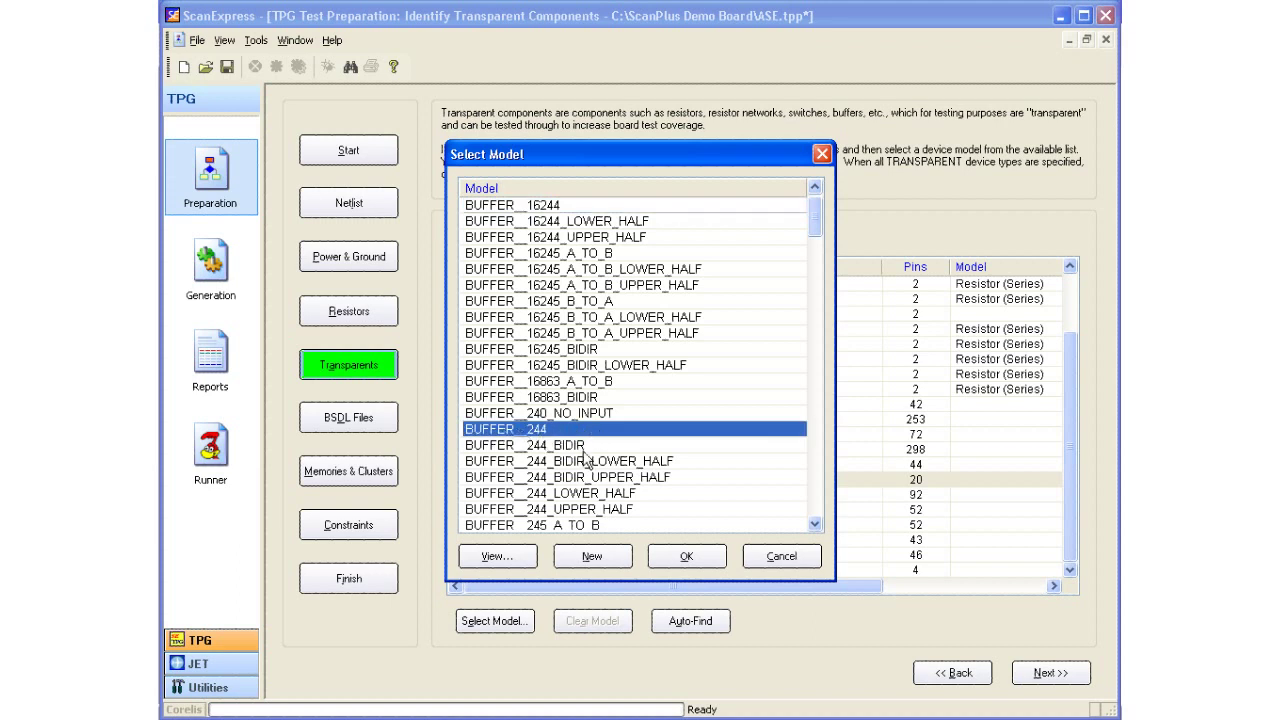
{"action": "scroll", "coordinate": [575, 485], "scroll_direction": "down", "scroll_amount": 1}
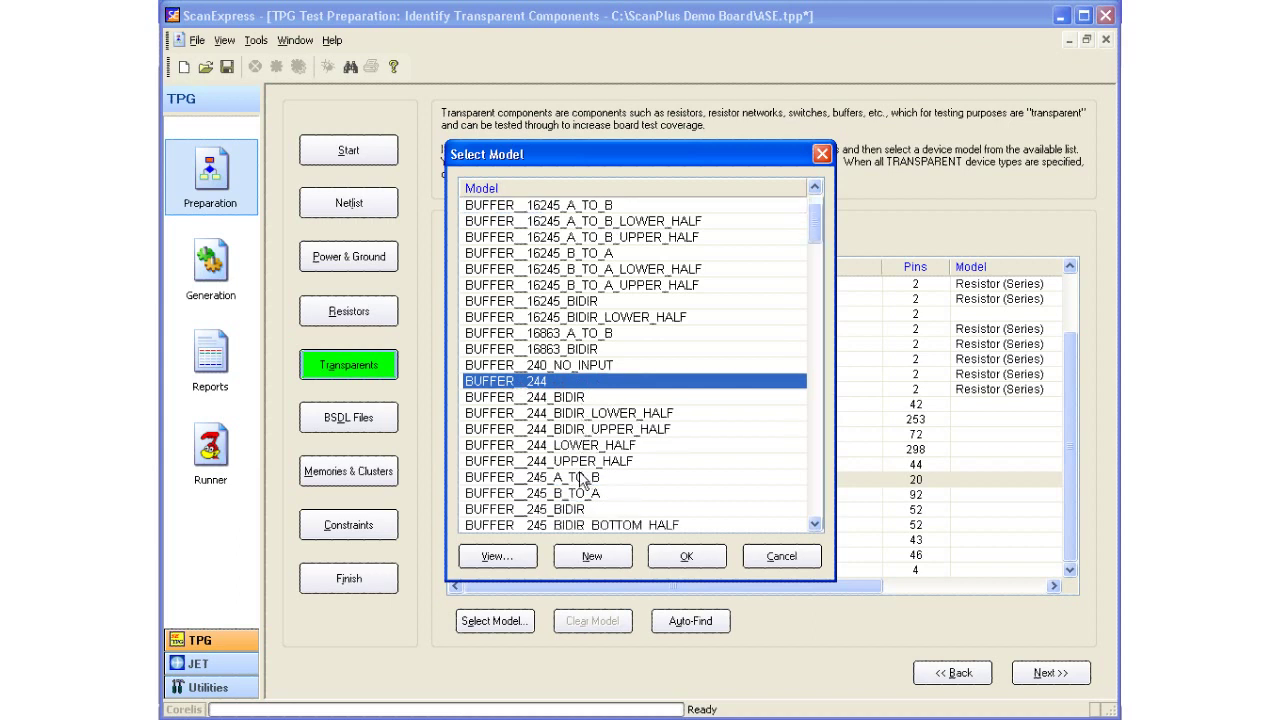
{"action": "left_click", "coordinate": [497, 557]}
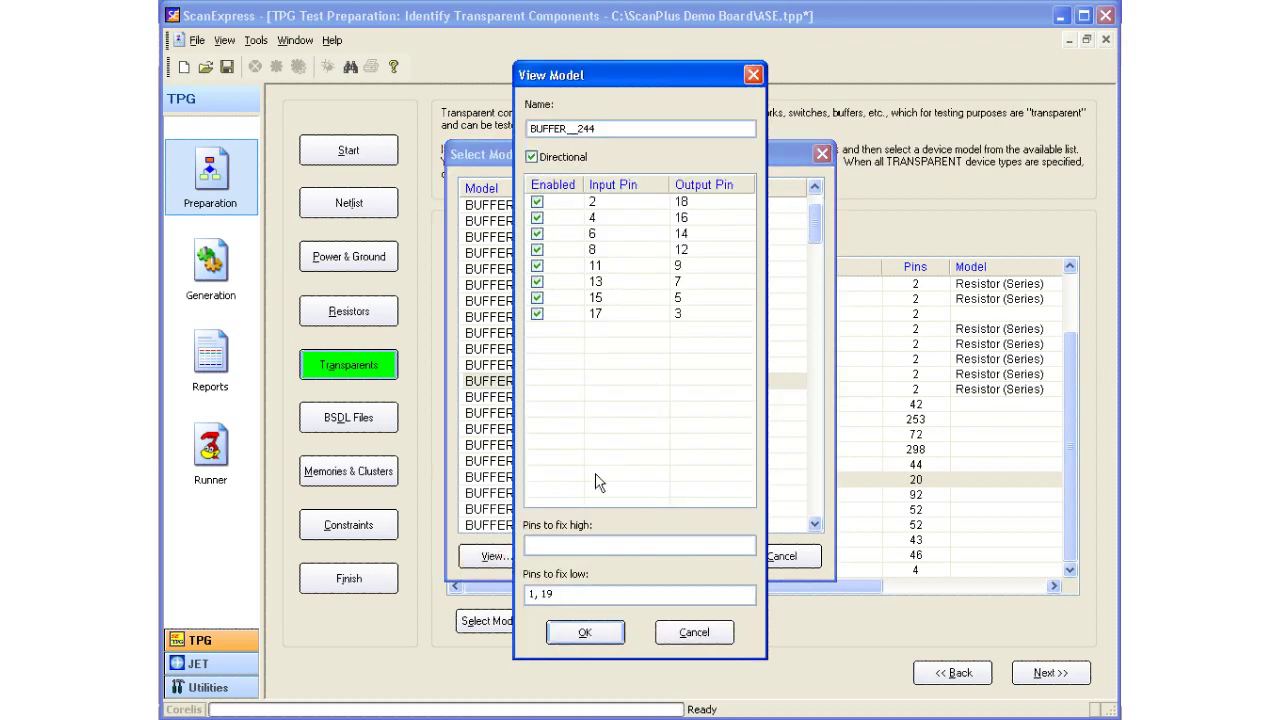
{"action": "left_click", "coordinate": [606, 128]}
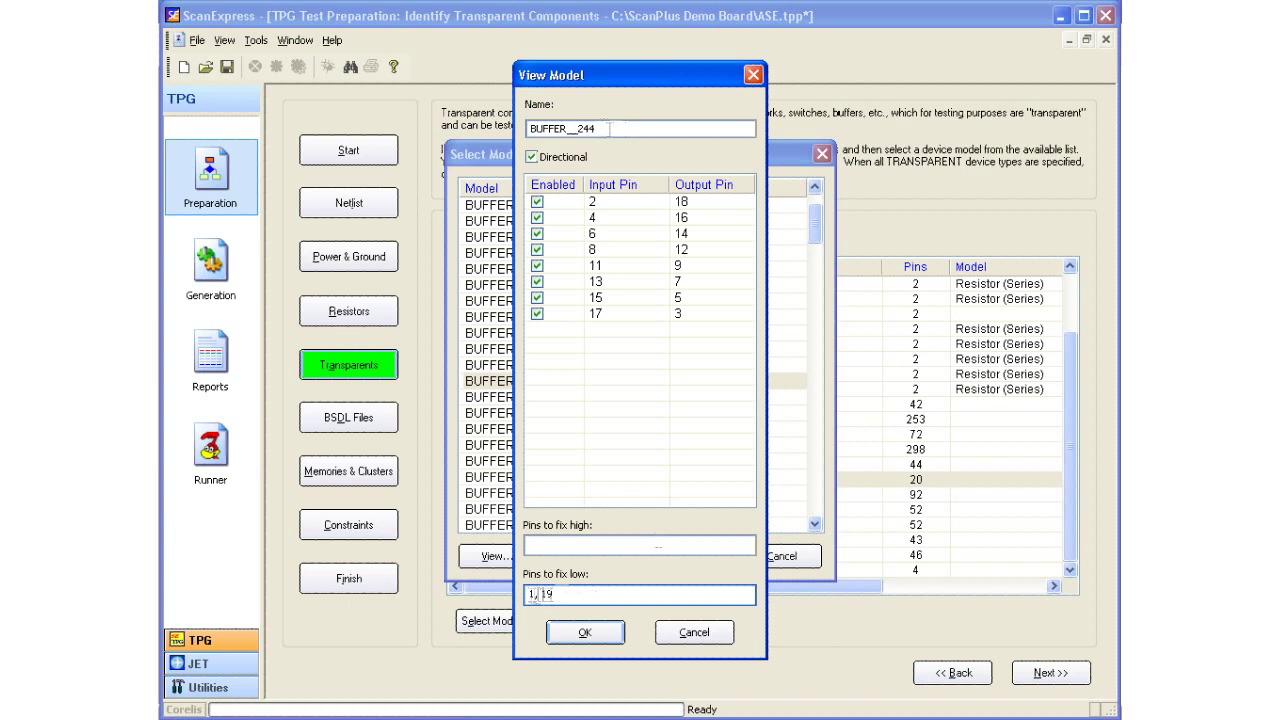
{"action": "left_click", "coordinate": [588, 628]}
{"action": "left_click", "coordinate": [686, 556]}
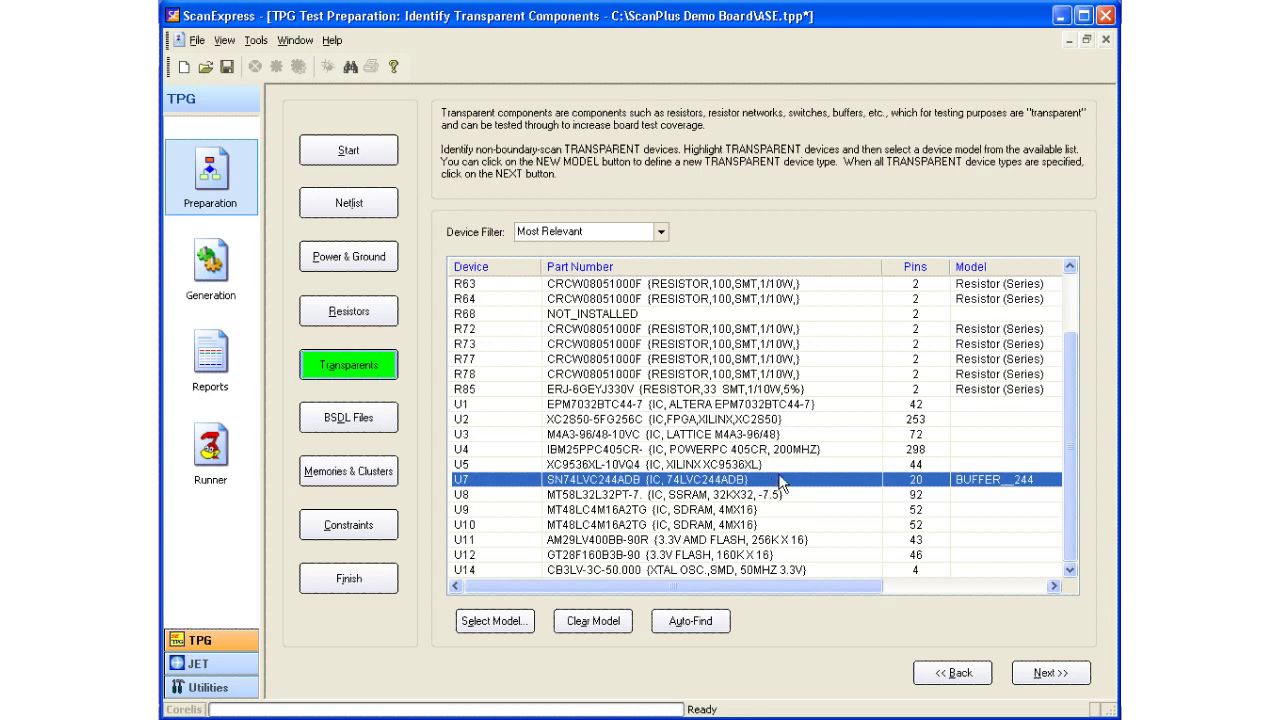
Proceed to BSDL file selection and match U3_m4a96t.bsd to device U3, widening the part number column to read it fully.
{"action": "left_click", "coordinate": [1062, 674]}
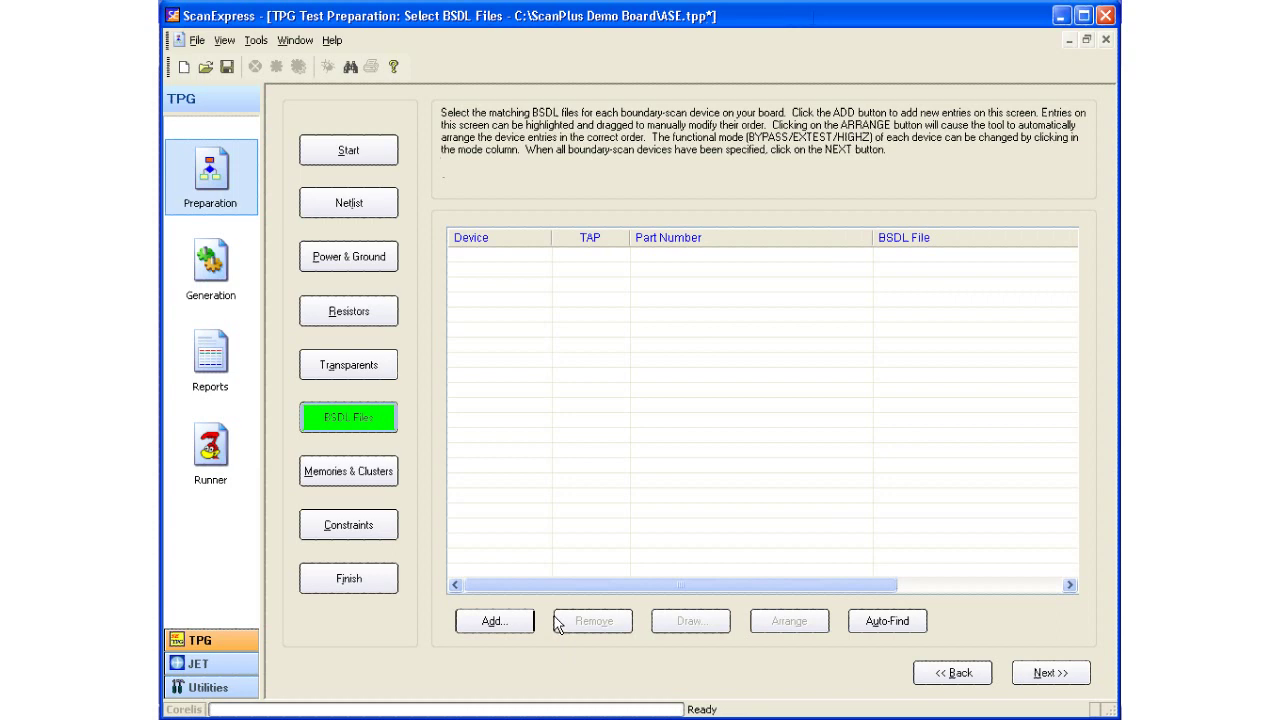
{"action": "left_click", "coordinate": [484, 621]}
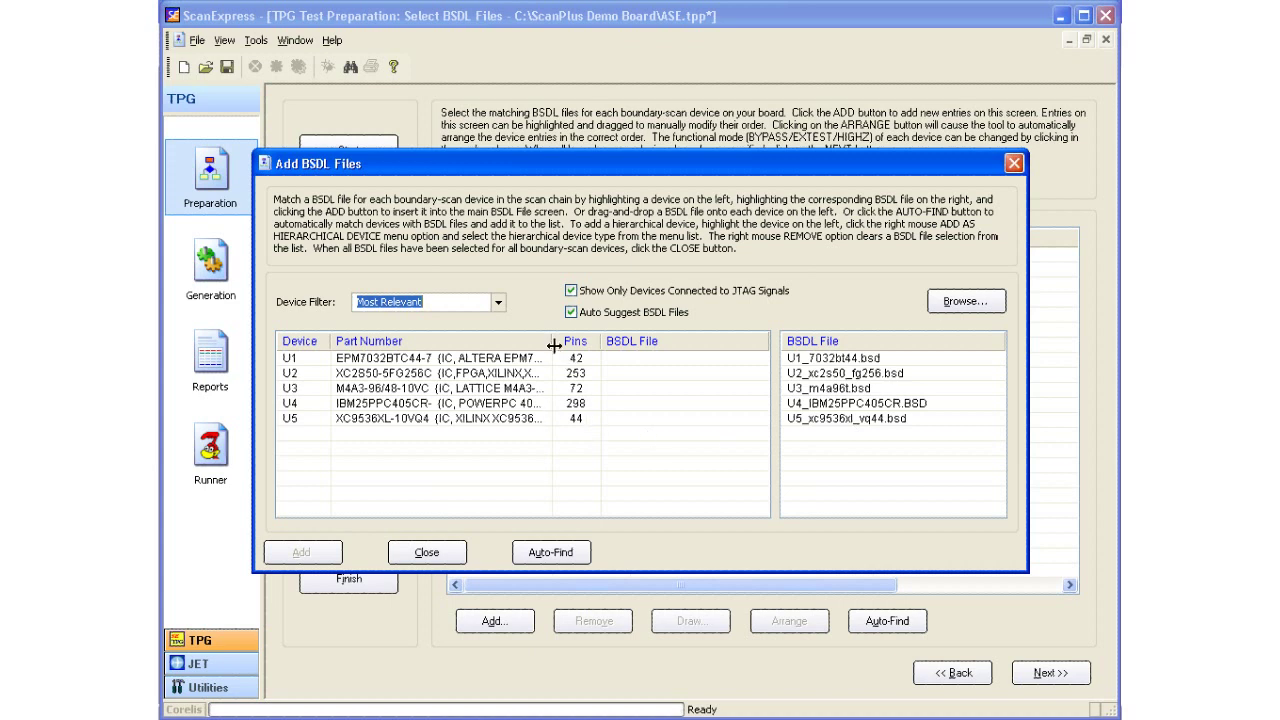
{"action": "left_click_drag", "start_coordinate": [551, 342], "coordinate": [621, 342]}
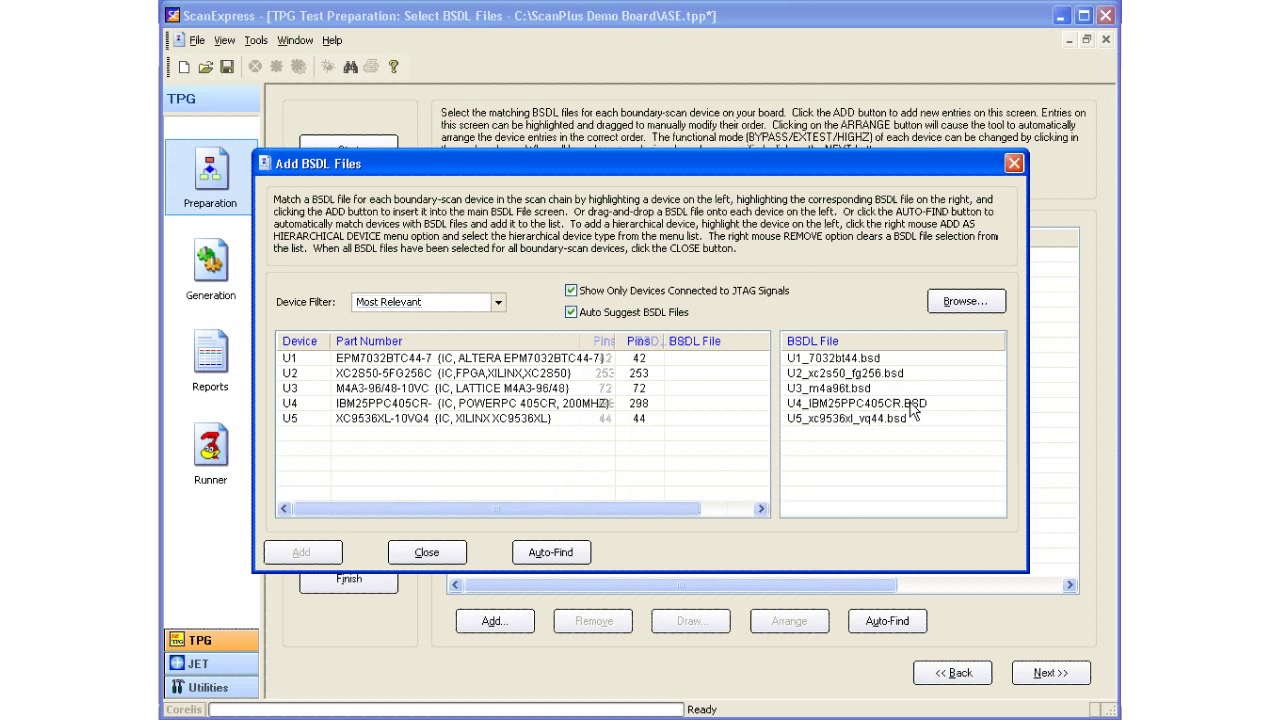
{"action": "left_click", "coordinate": [848, 390]}
{"action": "left_click_drag", "start_coordinate": [845, 388], "coordinate": [700, 390]}
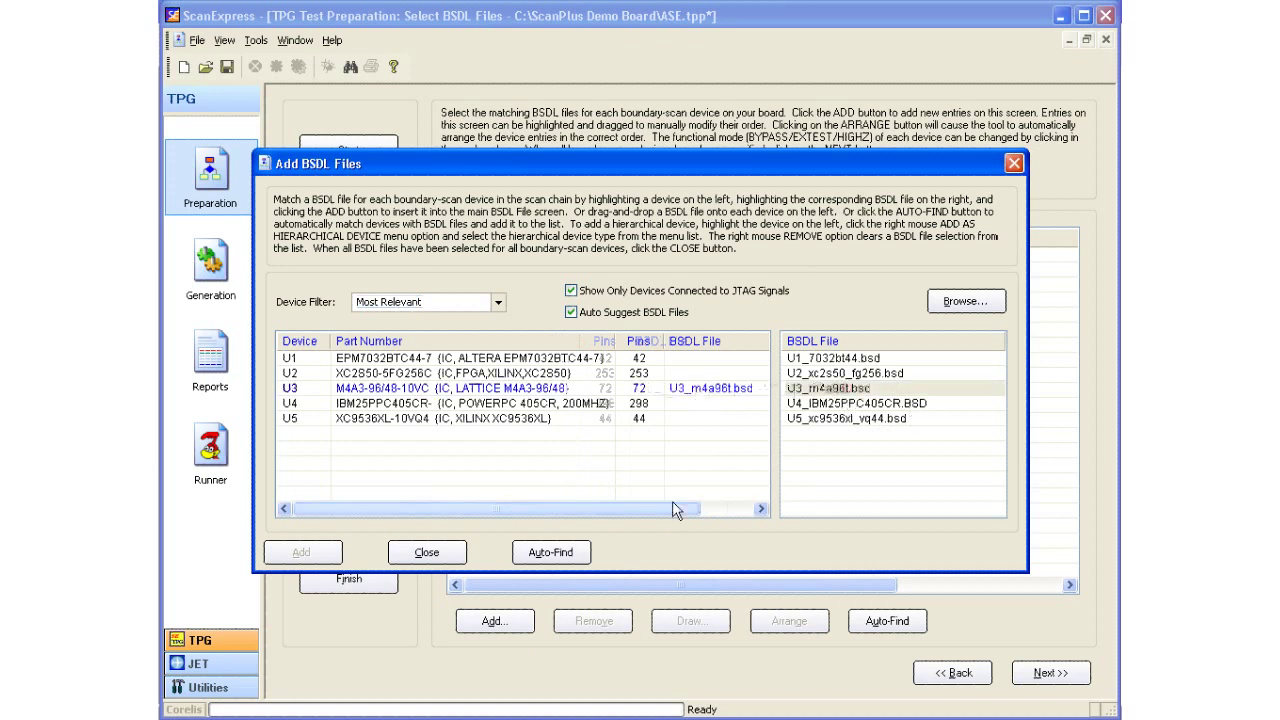
Match BSDL files to the remaining boundary-scan devices with Auto-Find and return to the BSDL device list.
{"action": "left_click", "coordinate": [551, 561]}
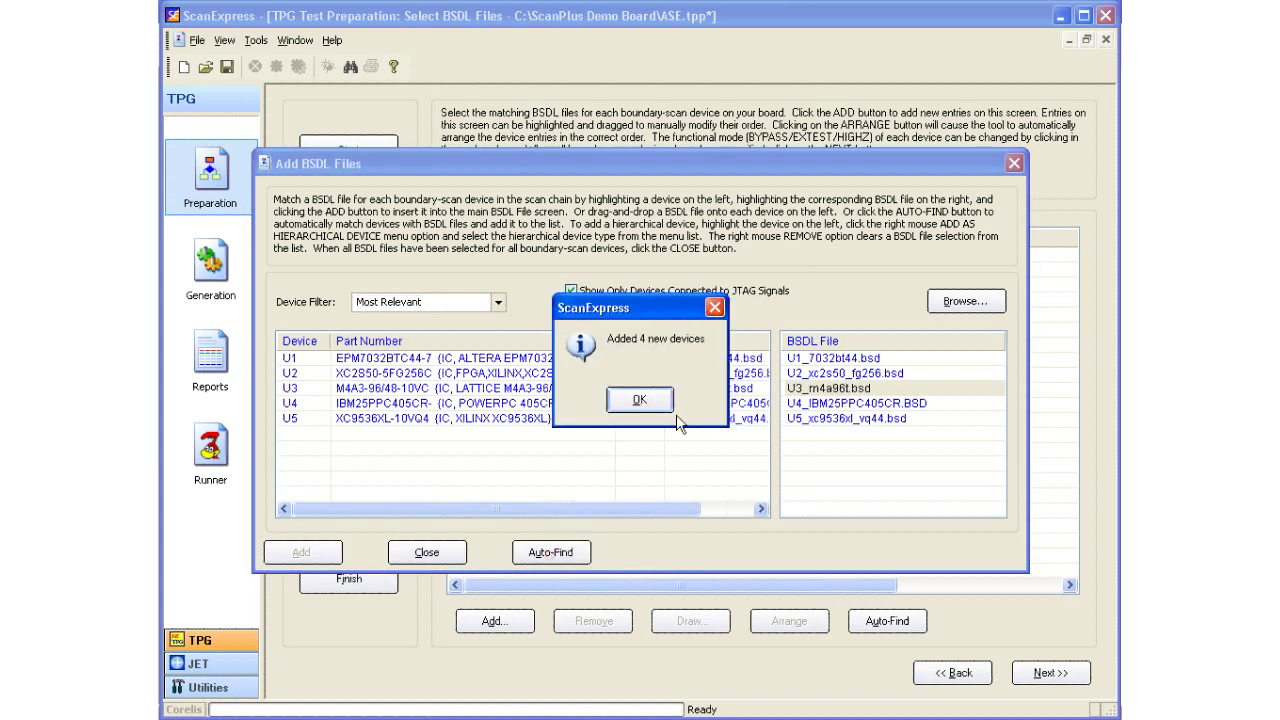
{"action": "left_click", "coordinate": [645, 400]}
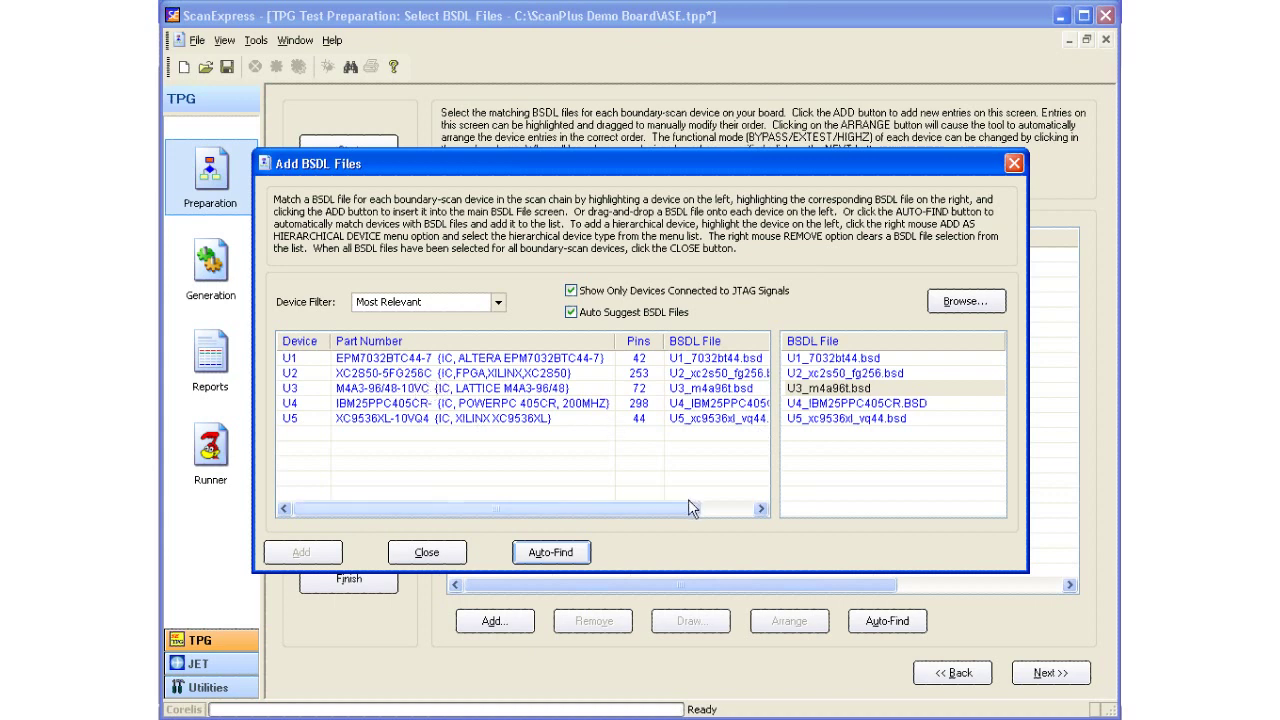
{"action": "left_click", "coordinate": [550, 552]}
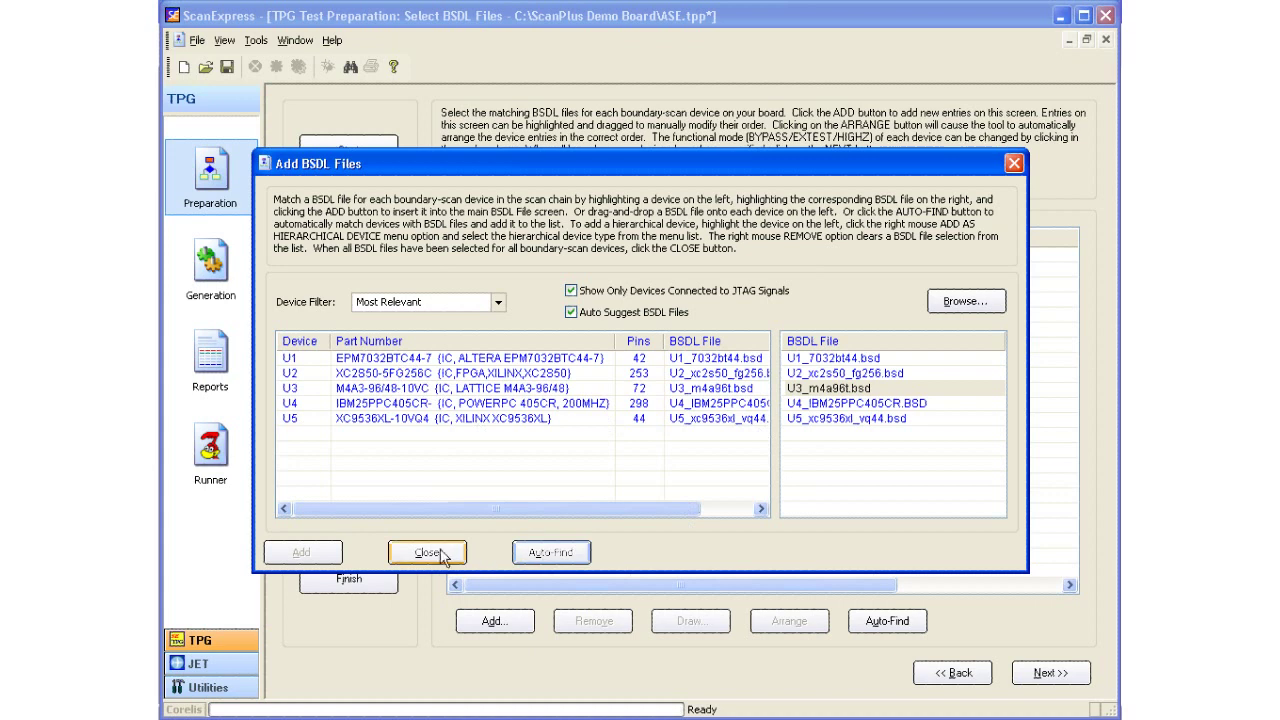
{"action": "left_click", "coordinate": [440, 553]}
{"action": "left_click", "coordinate": [455, 552]}
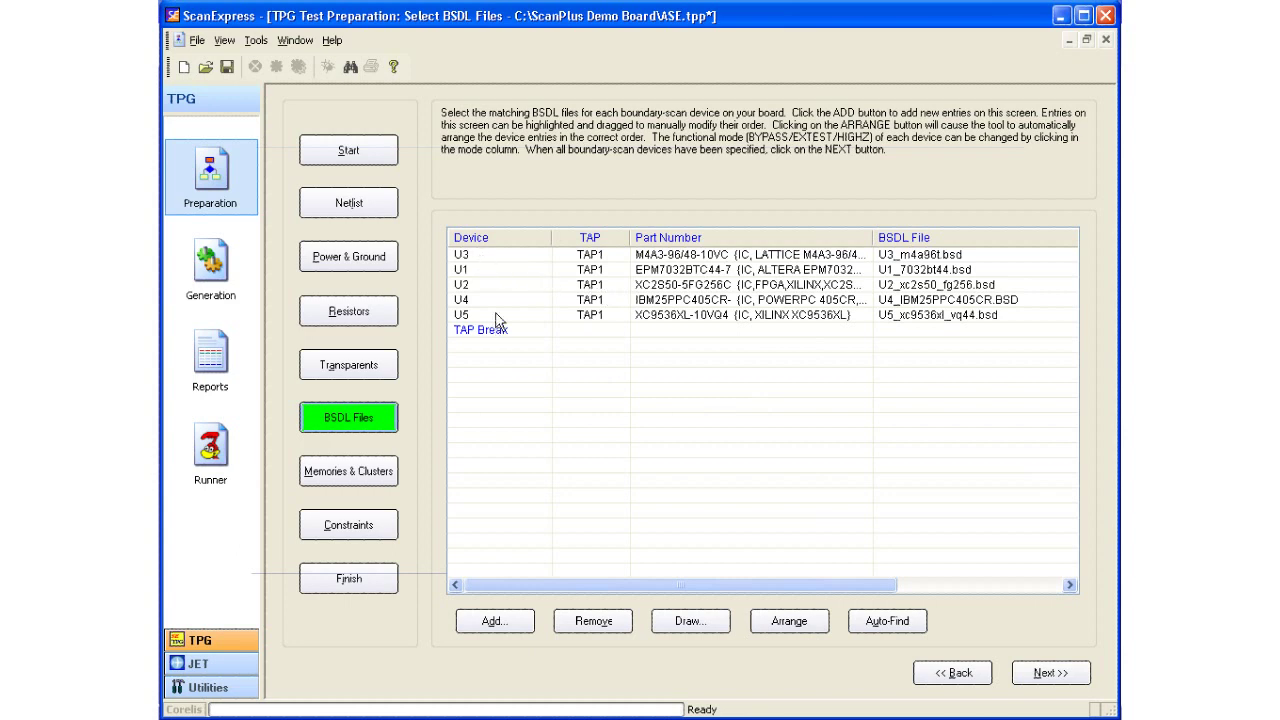
Manually reorder the scan chain to U1, U5, U2 on TAP1 and U3, U4 on TAP2, separated by a TAP break.
{"action": "left_click_drag", "start_coordinate": [680, 313], "coordinate": [680, 280]}
{"action": "left_click_drag", "start_coordinate": [680, 254], "coordinate": [680, 298]}
{"action": "left_click", "coordinate": [683, 340]}
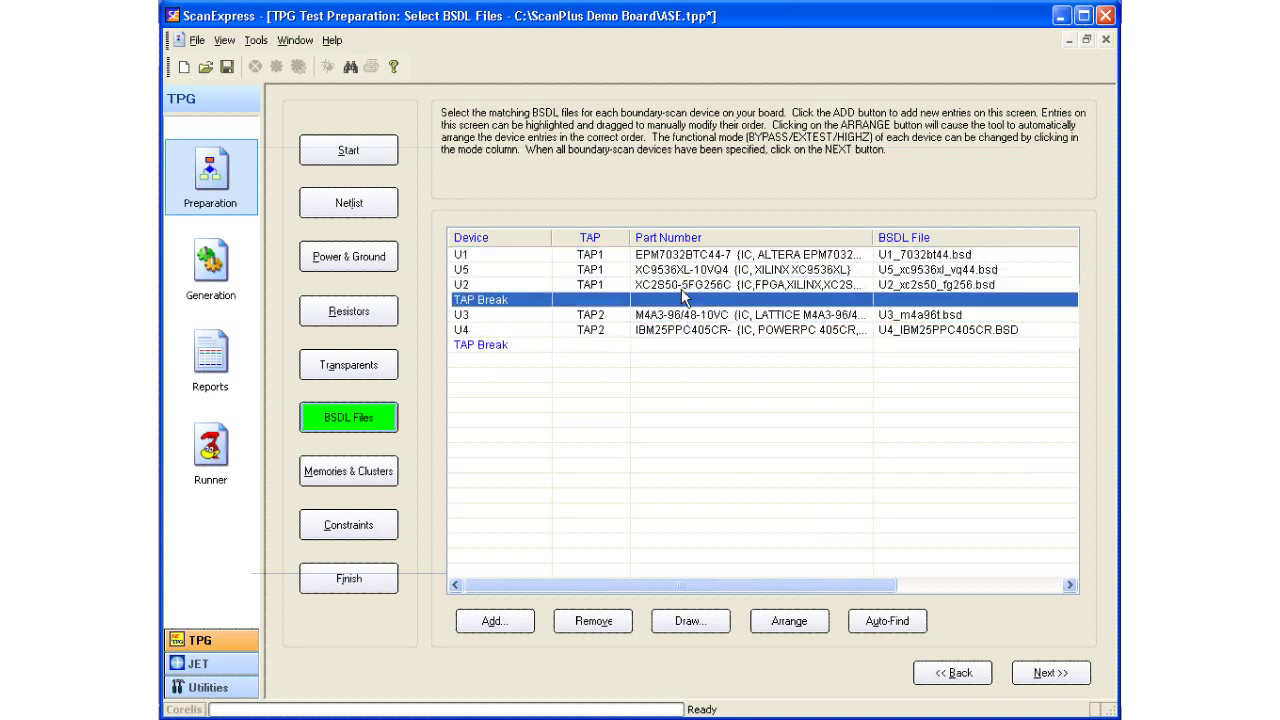
{"action": "left_click", "coordinate": [657, 395]}
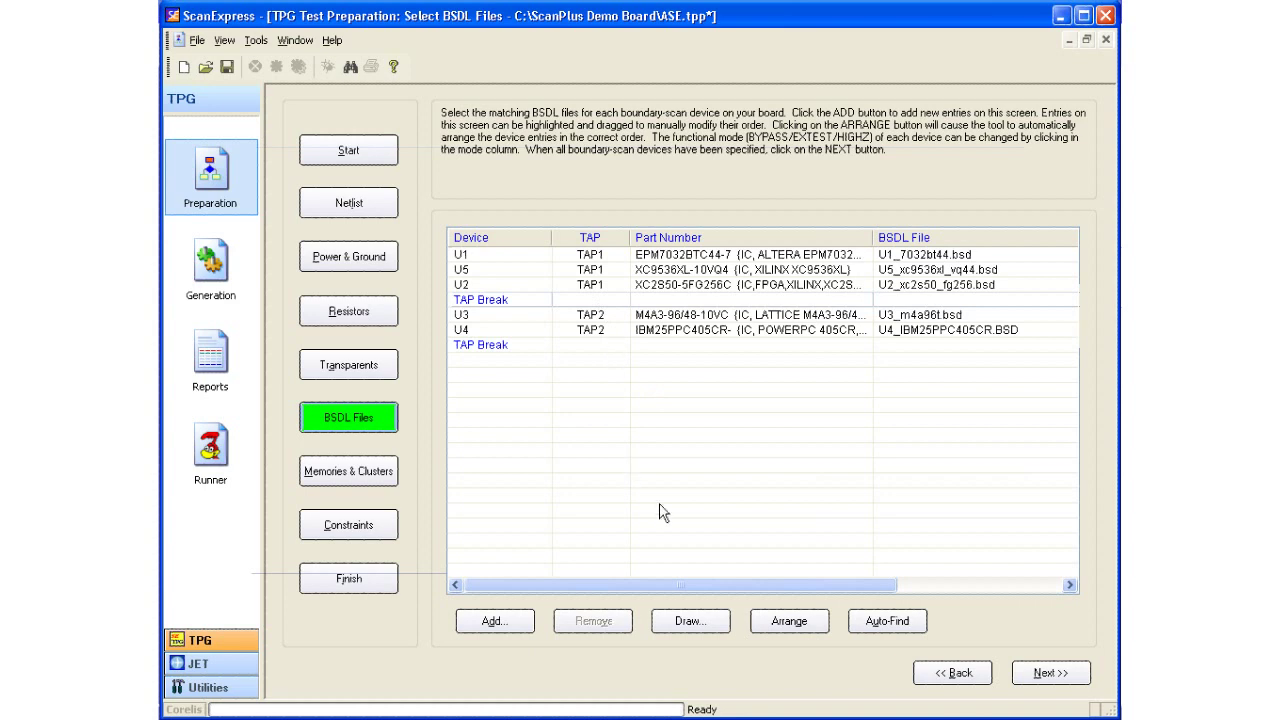
Arrange the boundary-scan devices automatically into the correct scan chain order and dismiss the status report.
{"action": "left_click", "coordinate": [786, 628]}
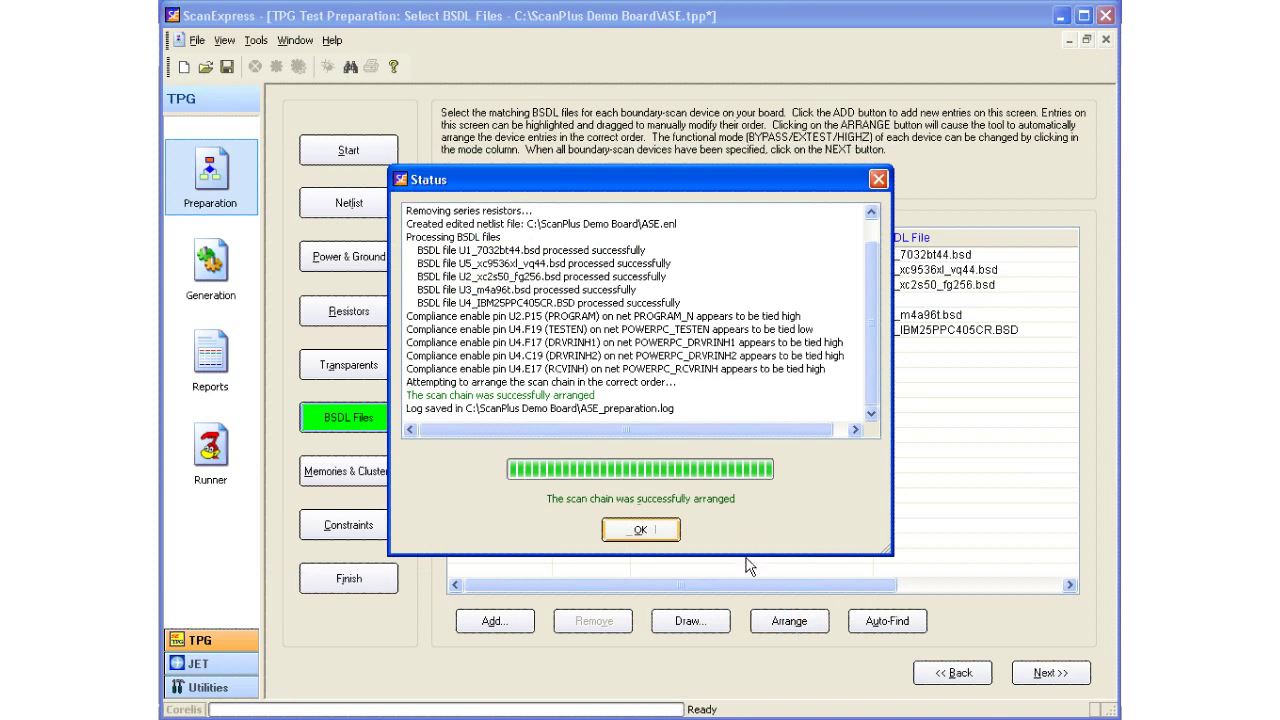
{"action": "left_click", "coordinate": [640, 530]}
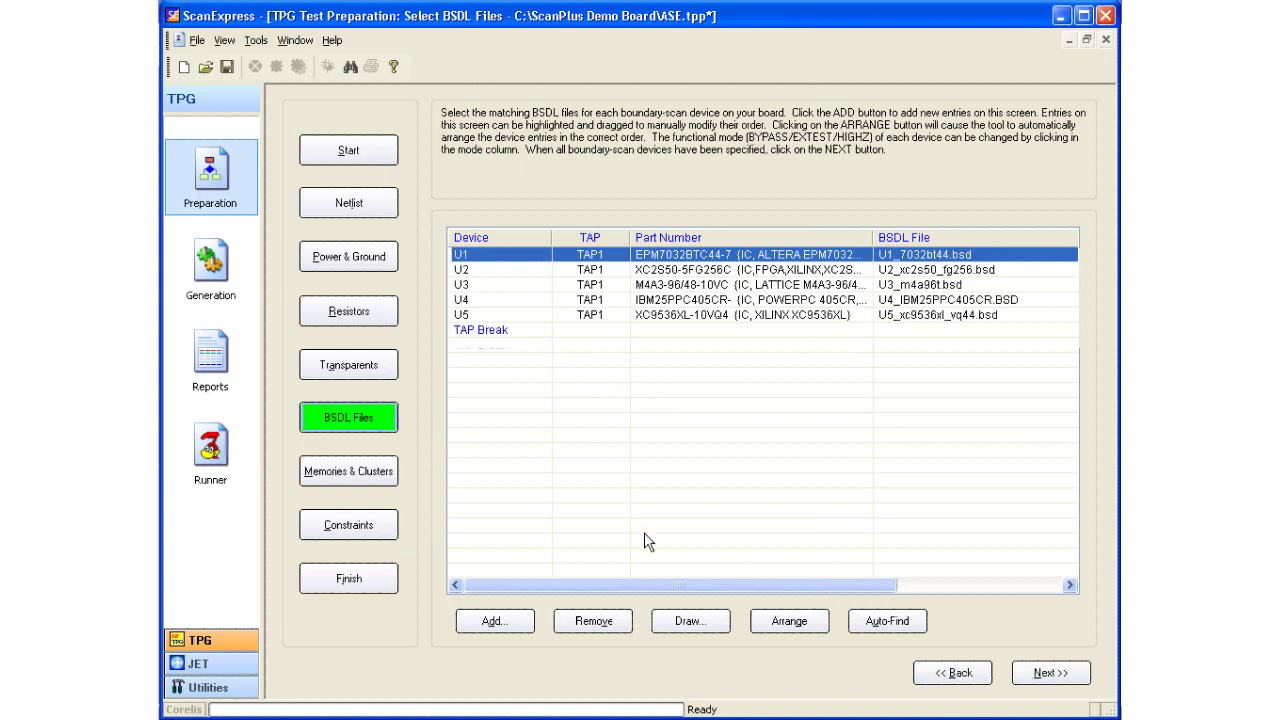
{"action": "left_click", "coordinate": [633, 482]}
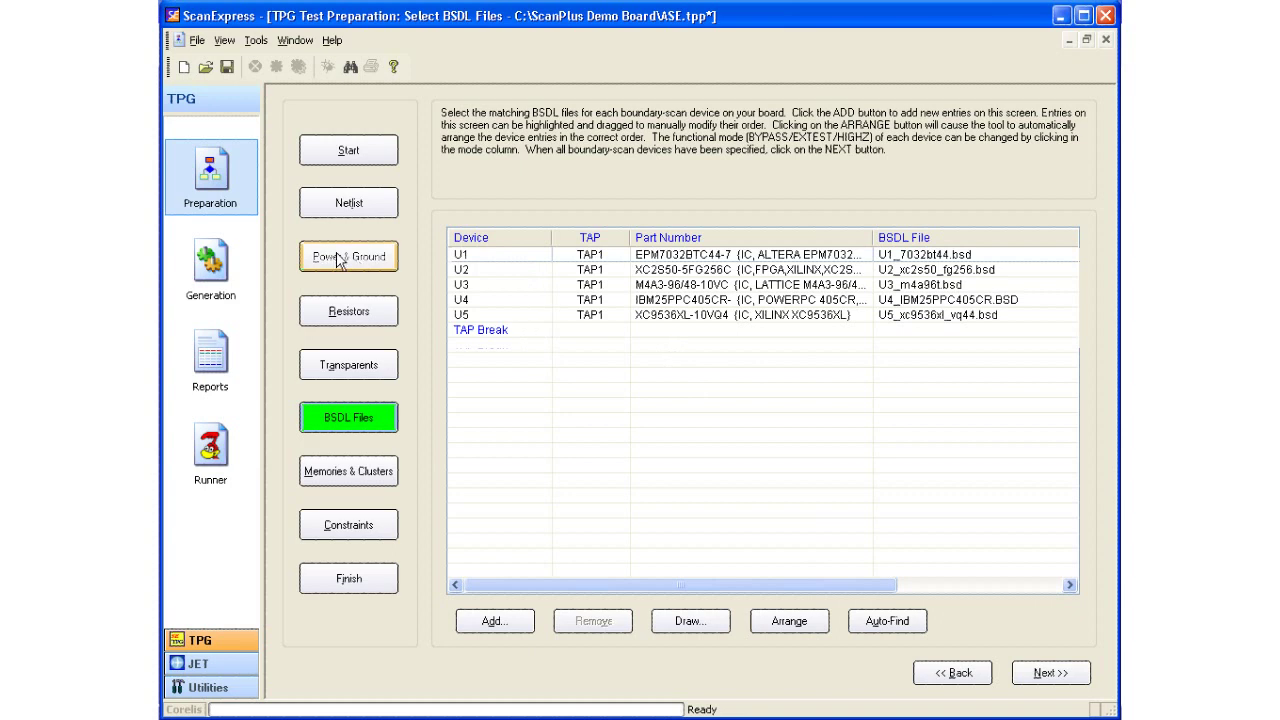
Examine the scan chain in the block diagram on page 1 of the PDF schematic, then return to the BSDL device list.
{"action": "left_click", "coordinate": [346, 204]}
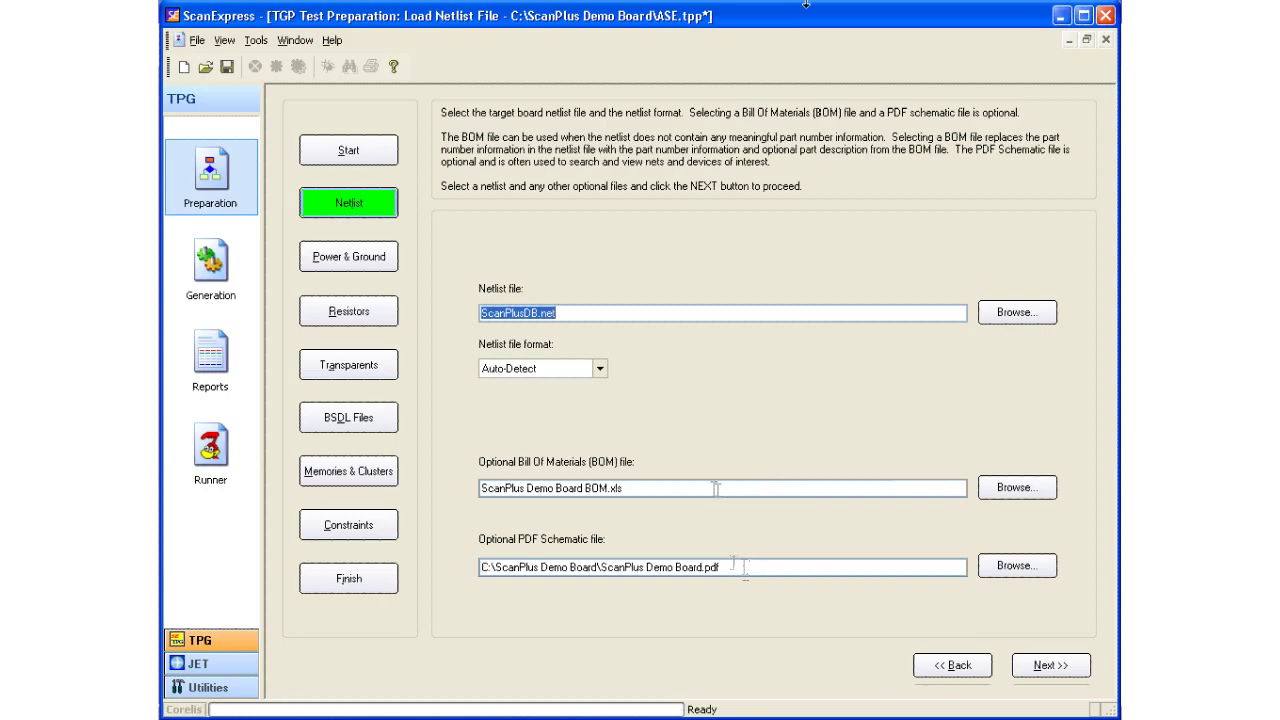
{"action": "left_click", "coordinate": [805, 10]}
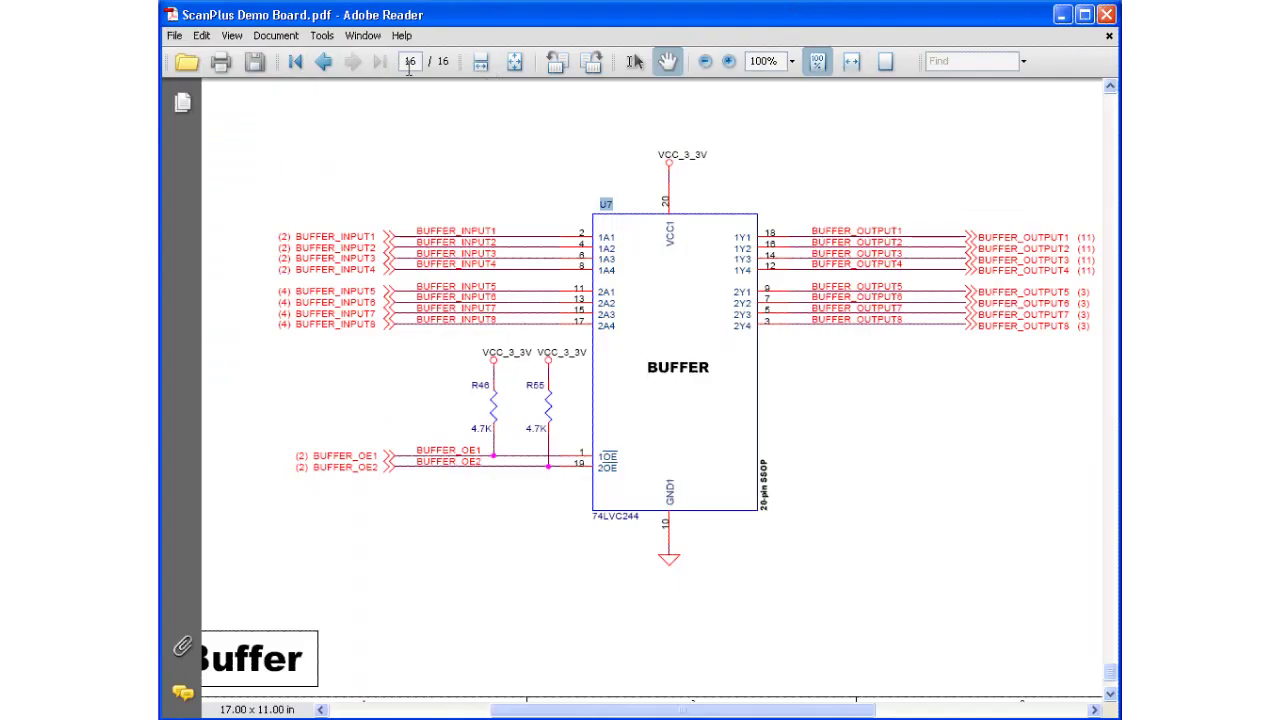
{"action": "left_click", "coordinate": [409, 61]}
{"action": "type", "text": "1"}
{"action": "key", "text": "Return"}
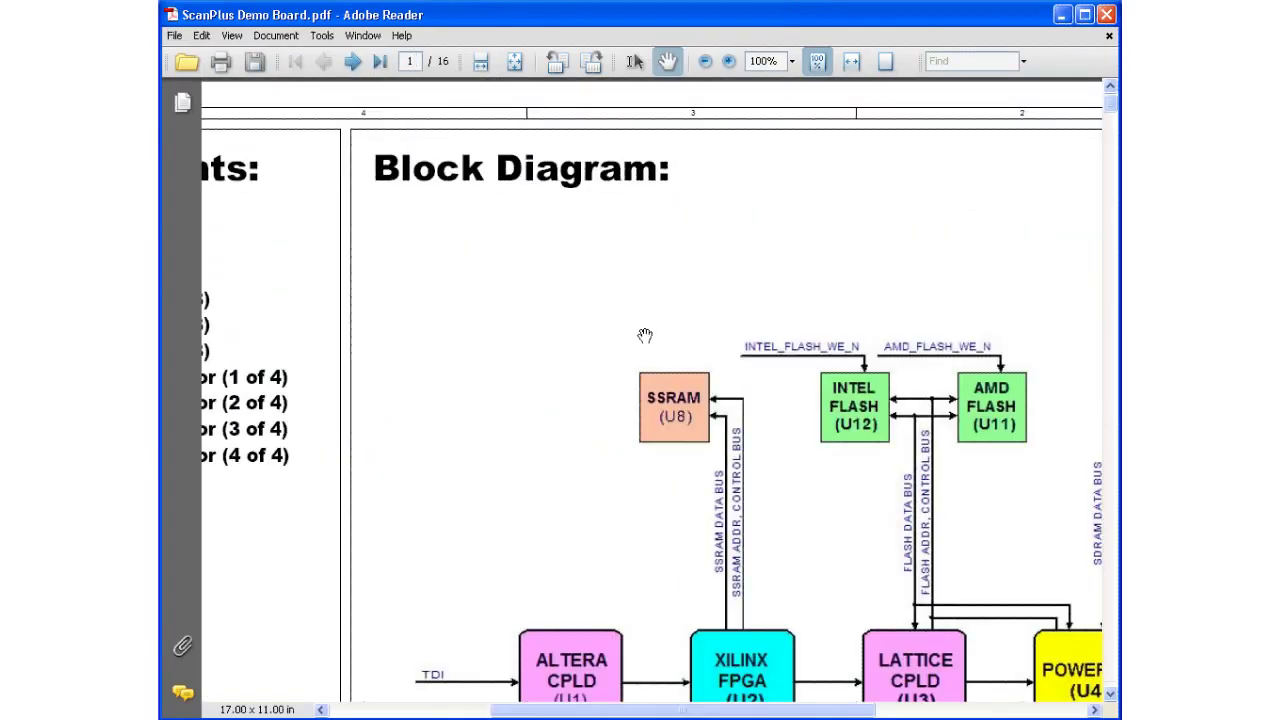
{"action": "left_click", "coordinate": [705, 61]}
{"action": "scroll", "coordinate": [864, 345], "scroll_direction": "down", "scroll_amount": 3}
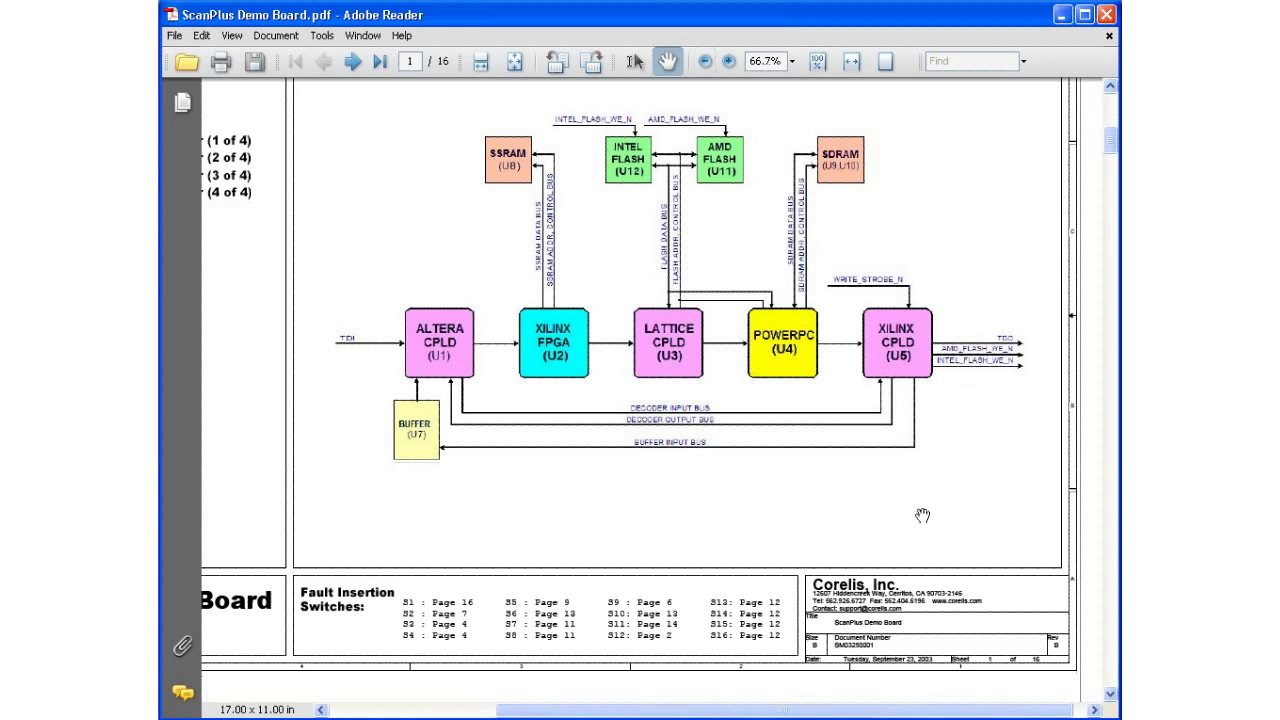
{"action": "key", "text": "alt+Tab"}
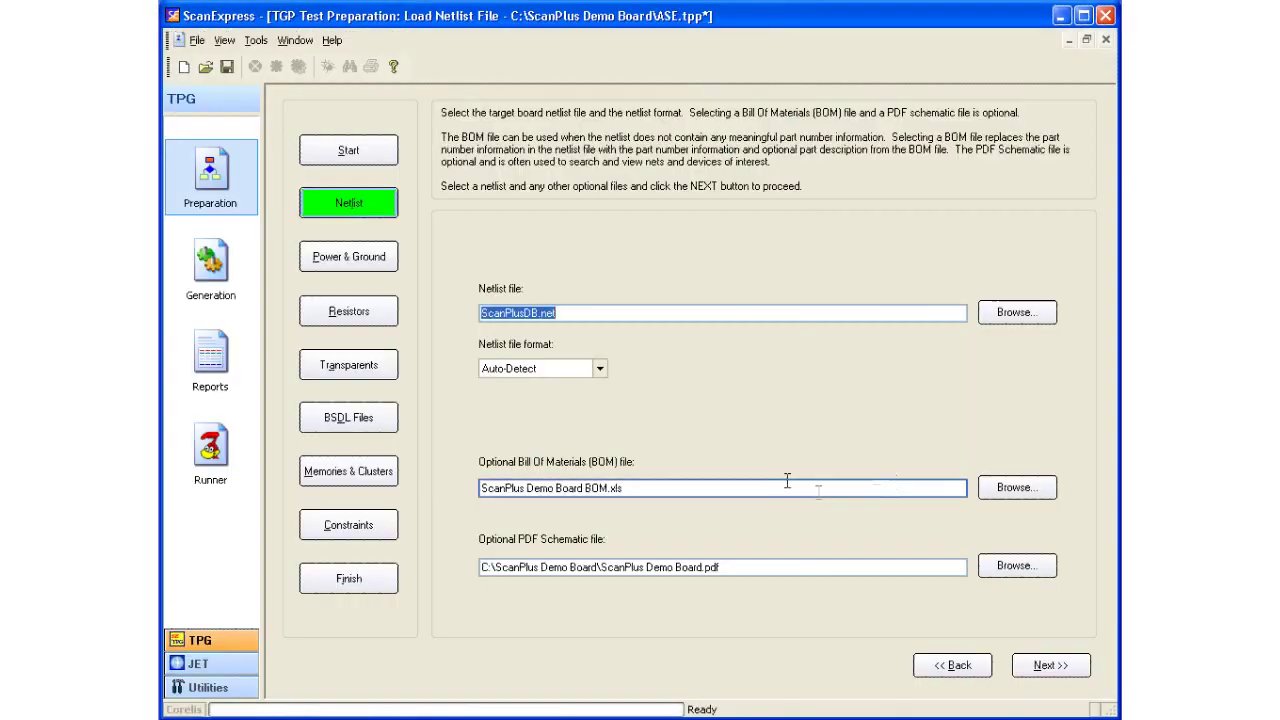
{"action": "left_click", "coordinate": [362, 422]}
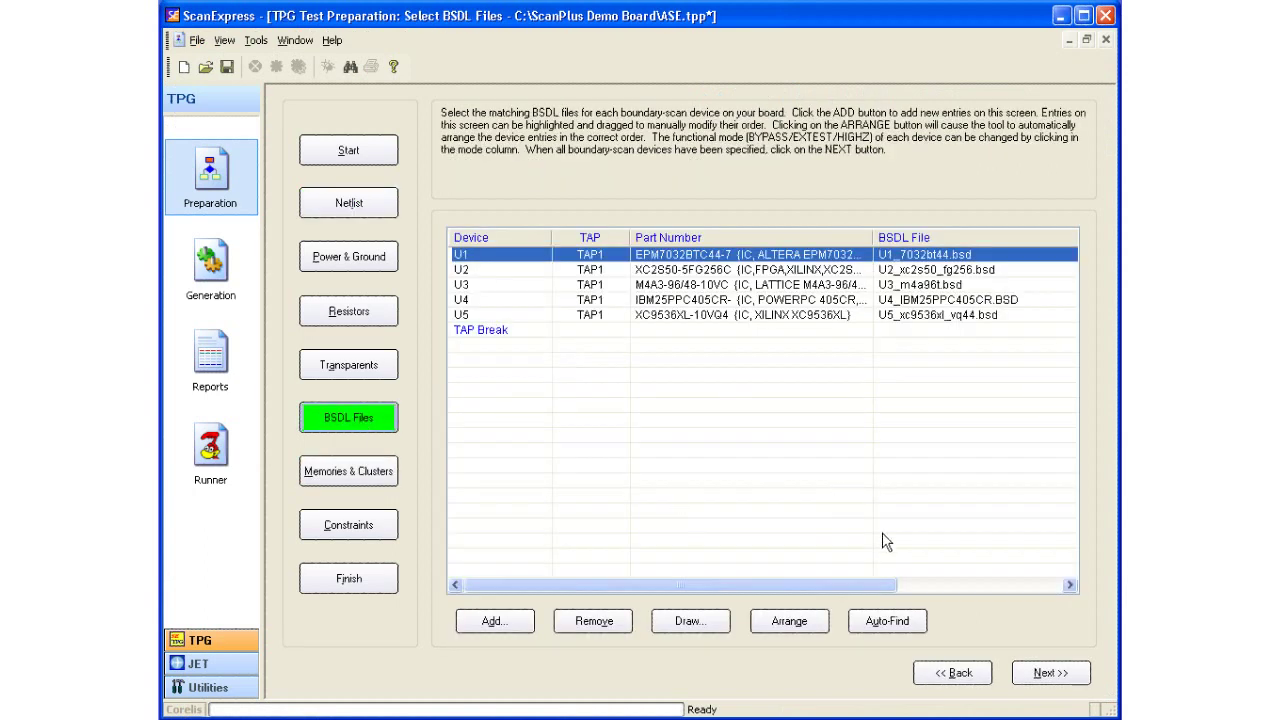
Advance to the Memories & Clusters stage and assign the model file "SSRAM 32K x 32, 100 pin TQFP, Micron_clocked.mif" to memory device U8.
{"action": "left_click", "coordinate": [1052, 675]}
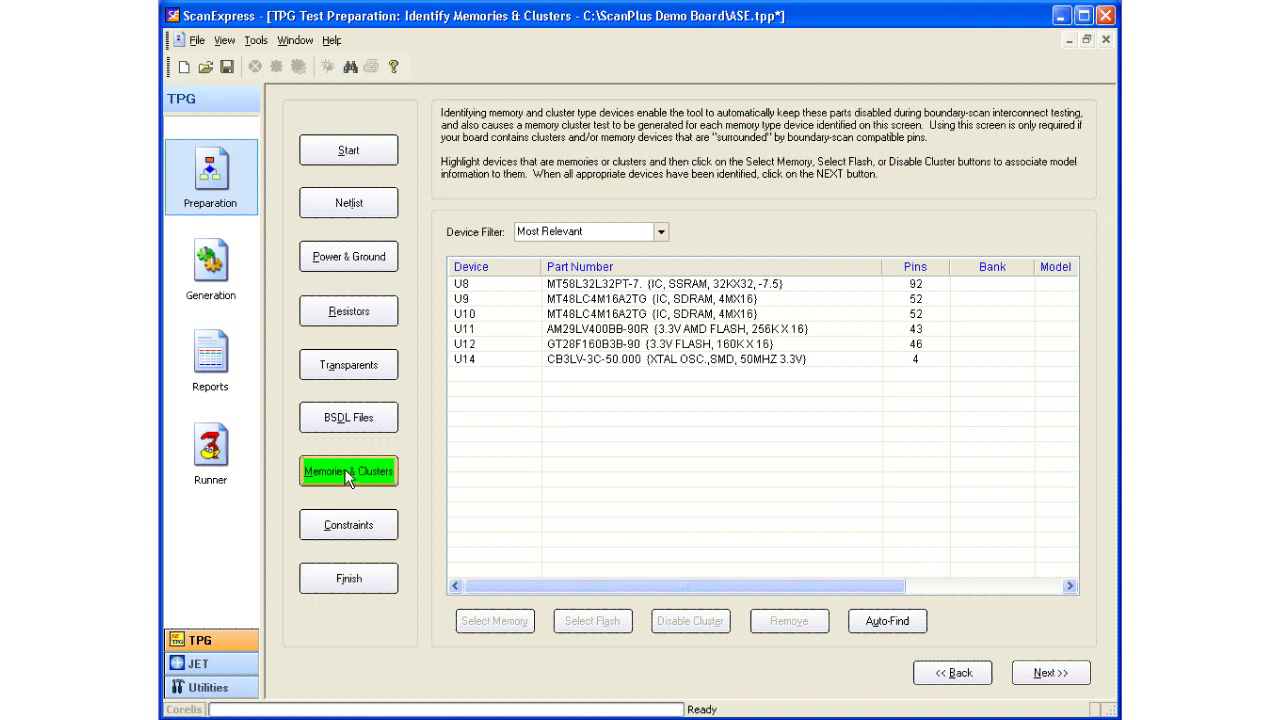
{"action": "left_click", "coordinate": [778, 288]}
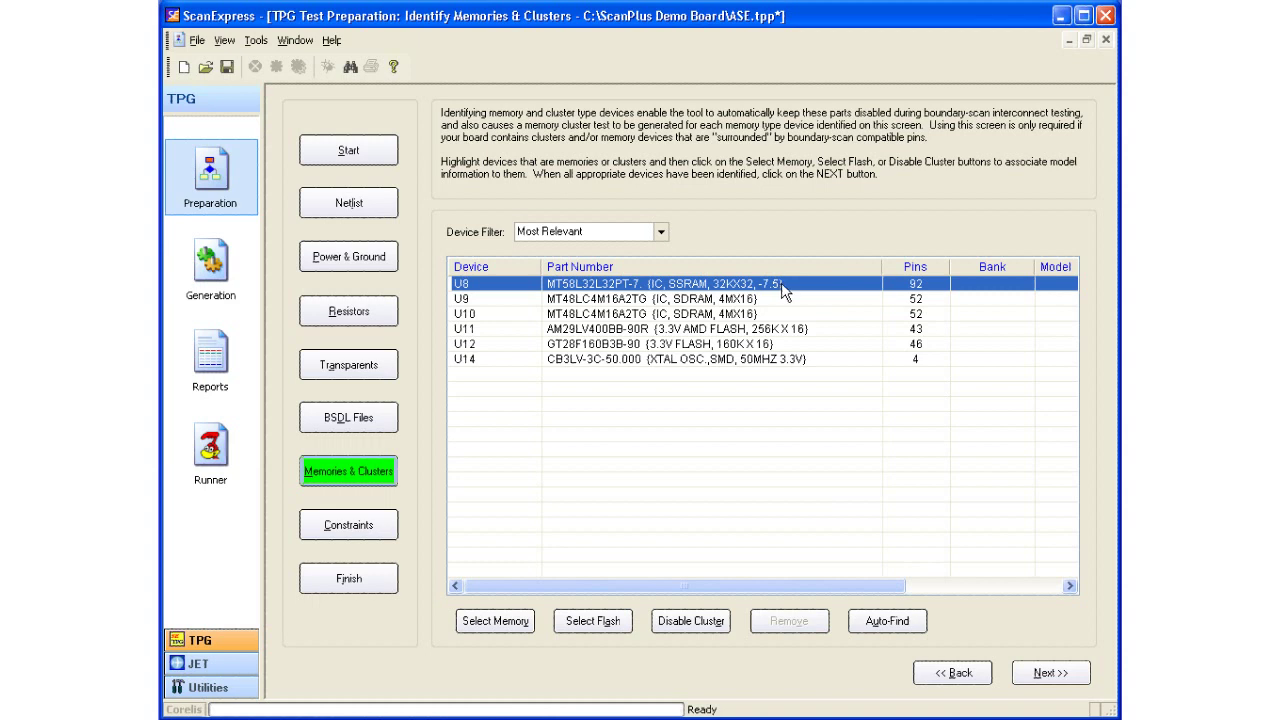
{"action": "left_click", "coordinate": [495, 621]}
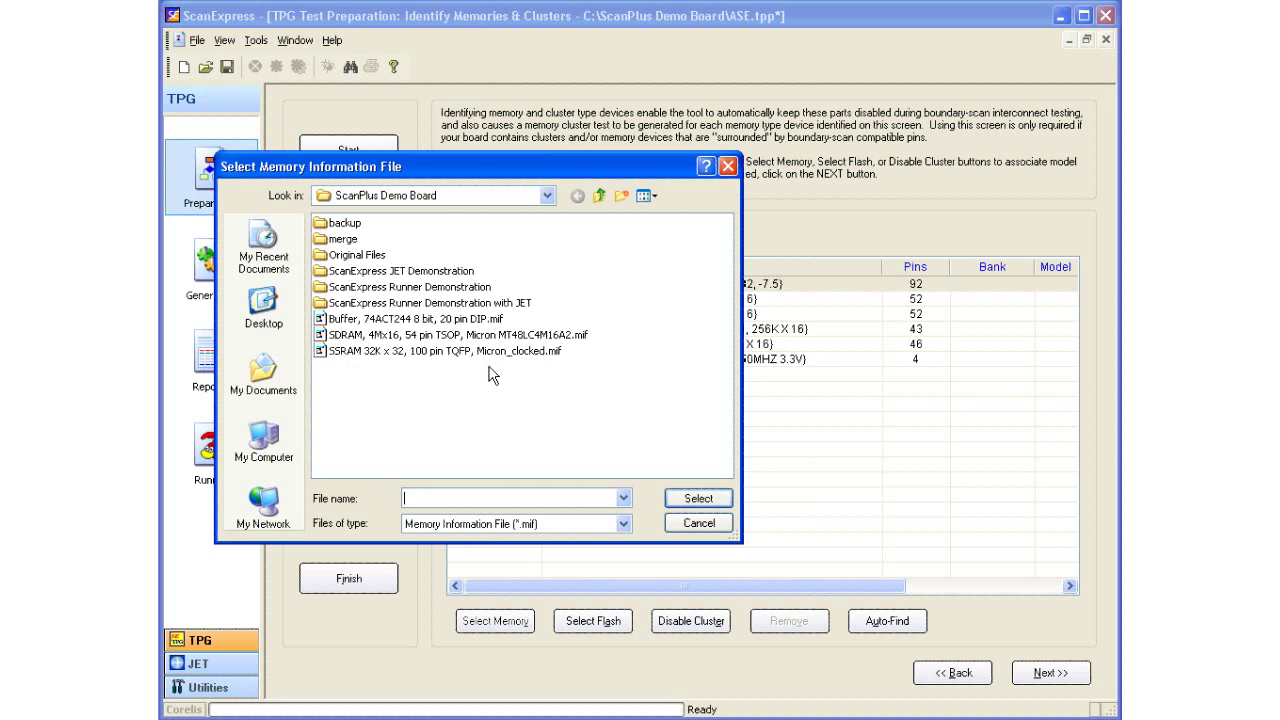
{"action": "double_click", "coordinate": [437, 351]}
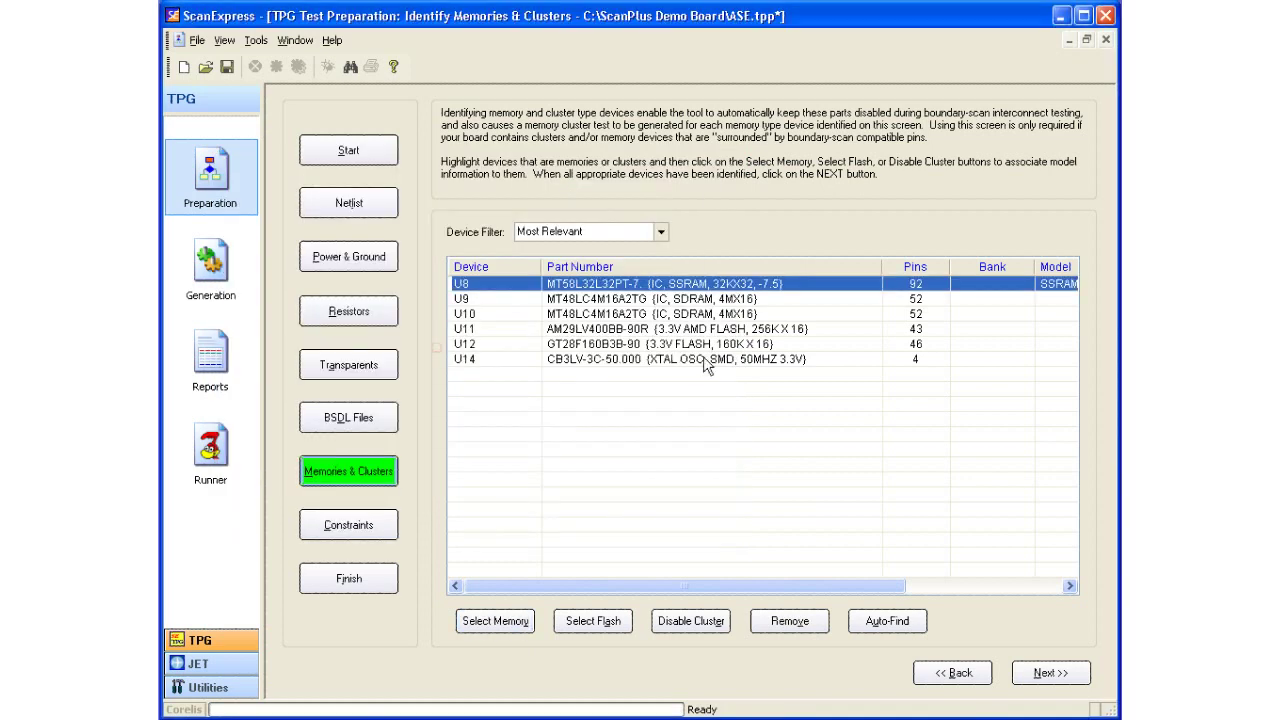
Widen the Model column so the full name of U8's memory model file fits.
{"action": "left_click", "coordinate": [955, 592]}
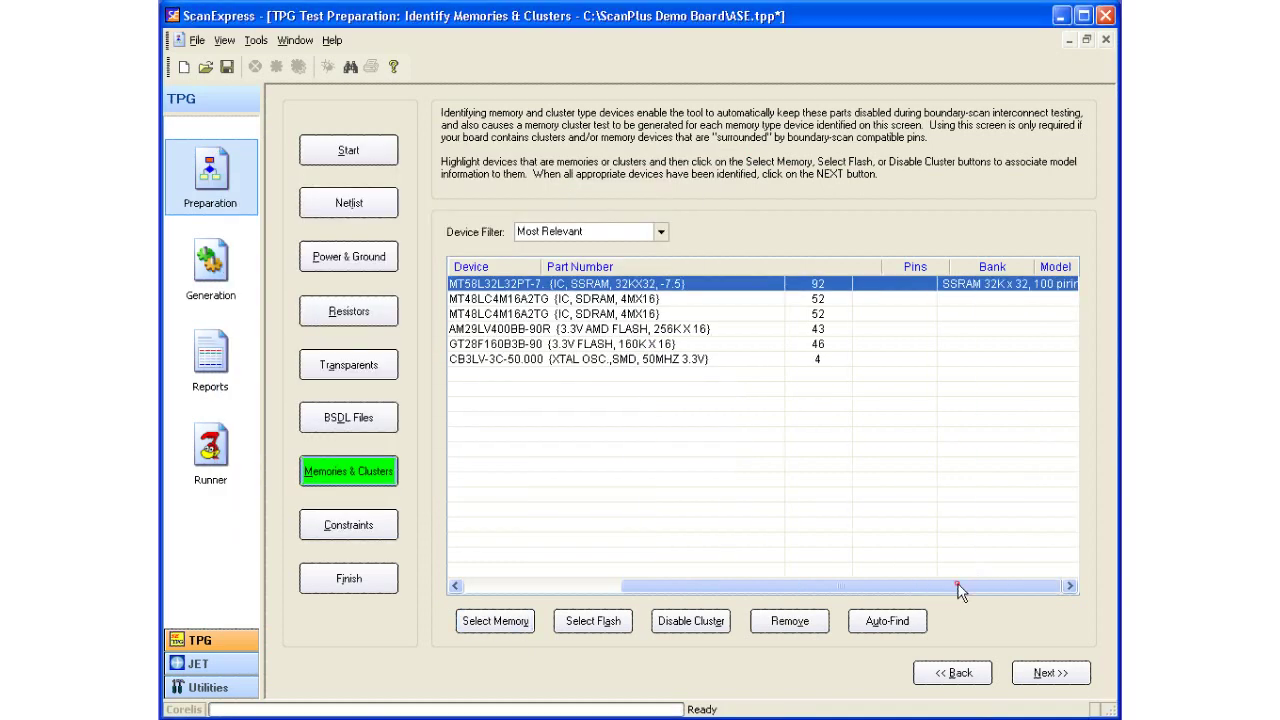
{"action": "double_click", "coordinate": [1074, 266]}
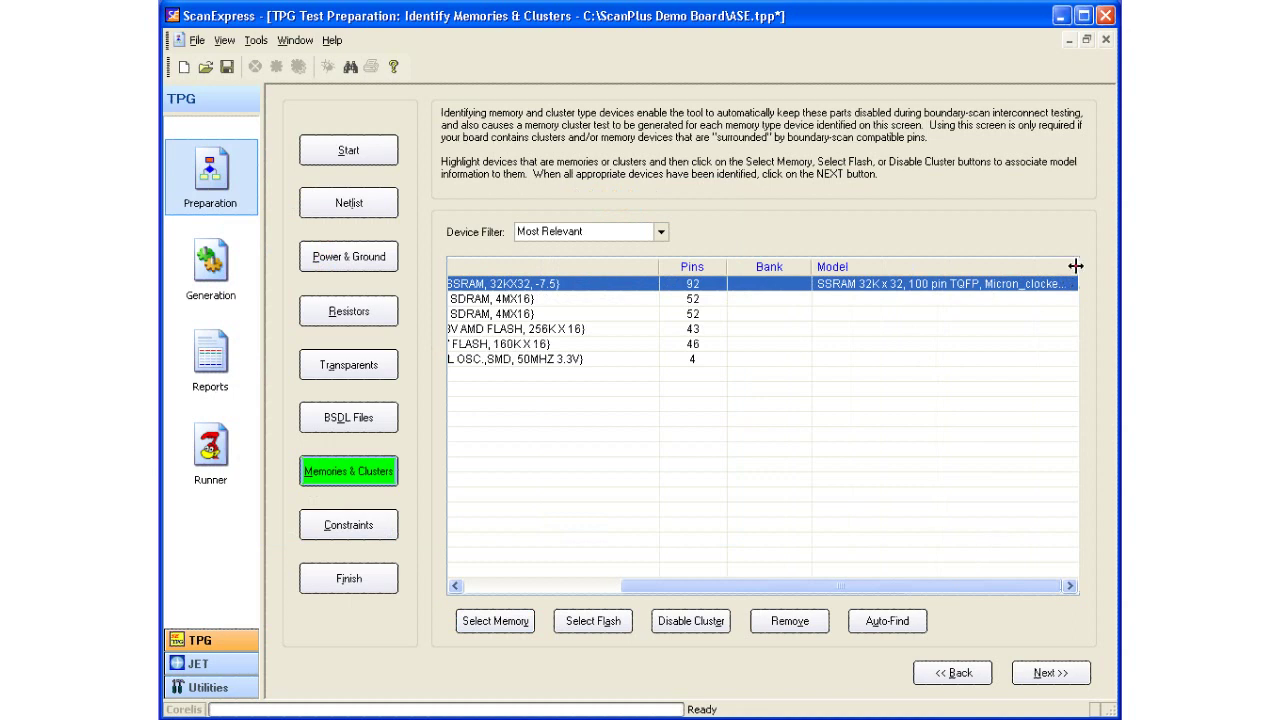
{"action": "left_click", "coordinate": [1068, 588]}
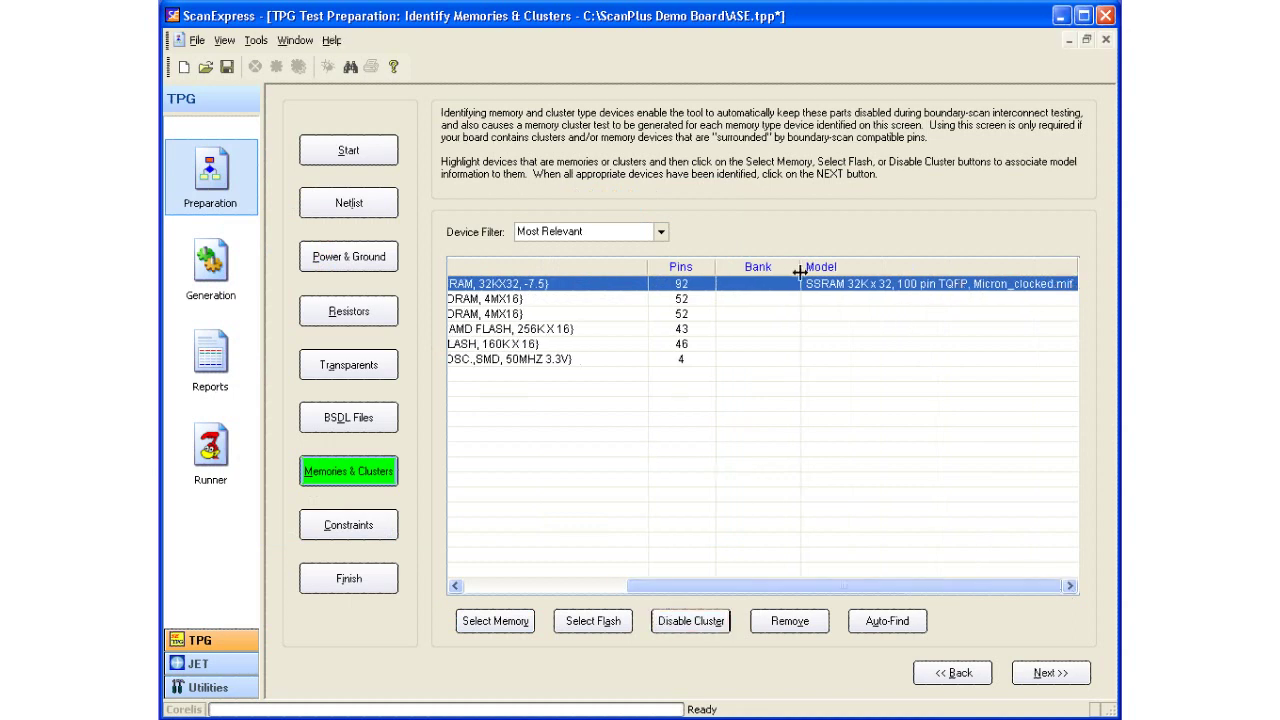
Open U8's memory model file in TextPad and examine its address bus, data bus and control bus pin definitions.
{"action": "double_click", "coordinate": [845, 284]}
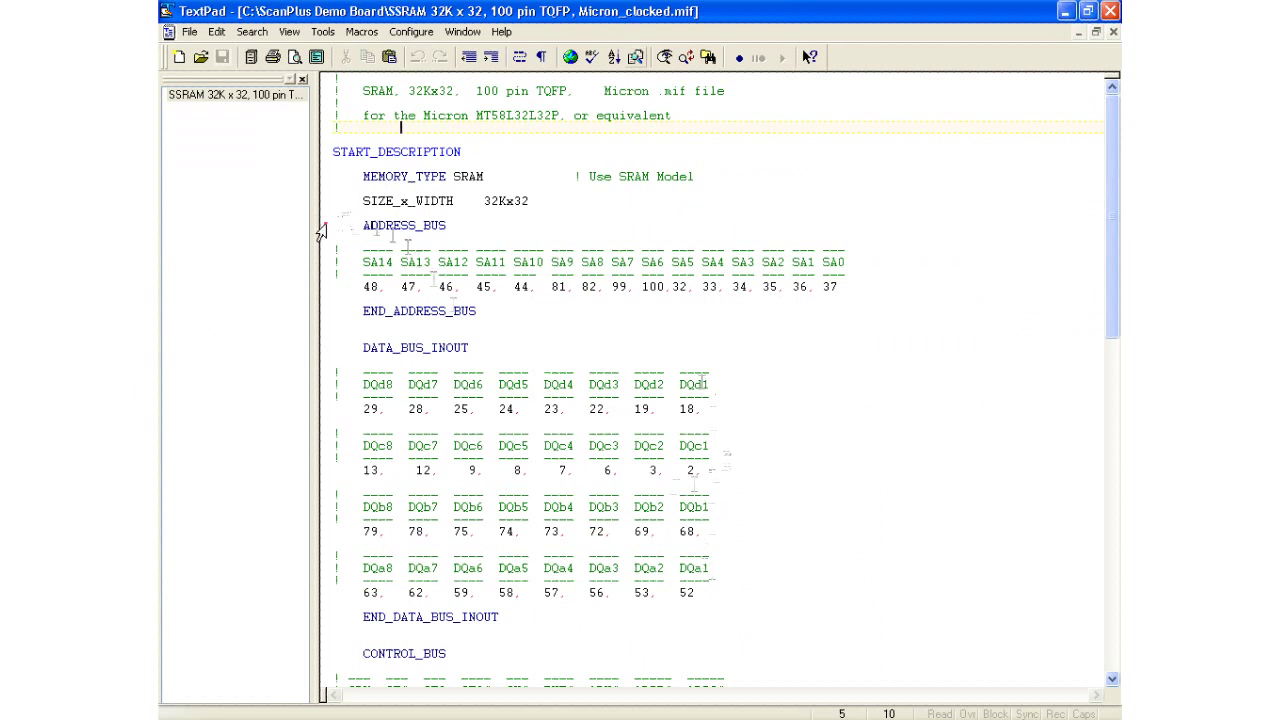
{"action": "left_click_drag", "start_coordinate": [320, 232], "coordinate": [452, 287]}
{"action": "left_click", "coordinate": [352, 322]}
{"action": "left_click", "coordinate": [350, 347]}
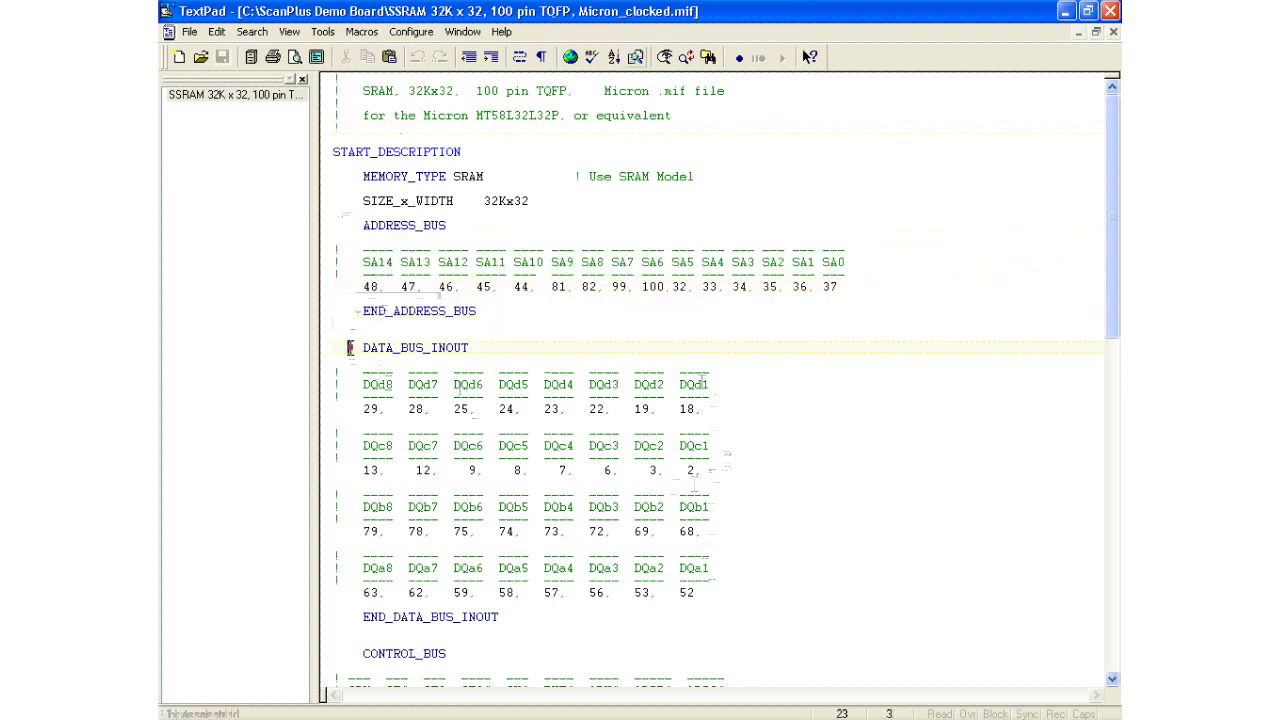
{"action": "left_click_drag", "start_coordinate": [350, 347], "coordinate": [468, 347]}
{"action": "scroll", "coordinate": [478, 404], "scroll_direction": "down", "scroll_amount": 1}
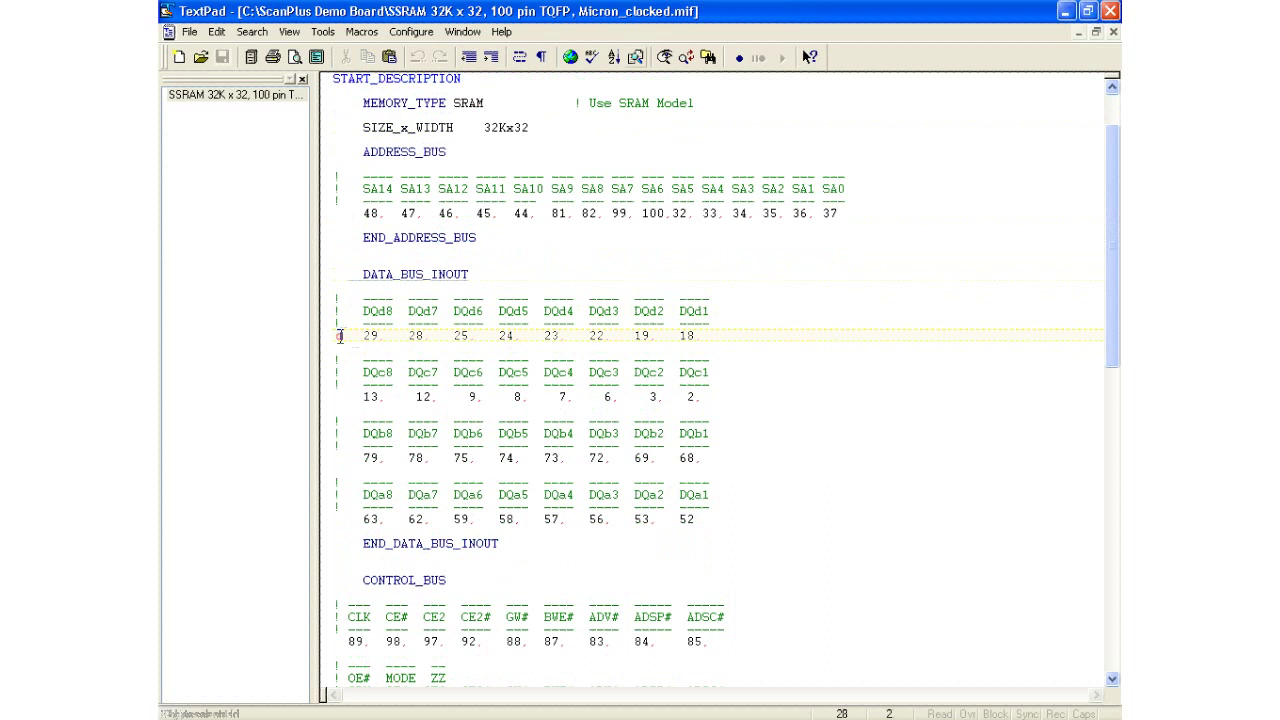
{"action": "left_click", "coordinate": [339, 336]}
{"action": "scroll", "coordinate": [345, 420], "scroll_direction": "down", "scroll_amount": 3}
{"action": "left_click_drag", "start_coordinate": [347, 467], "coordinate": [348, 482]}
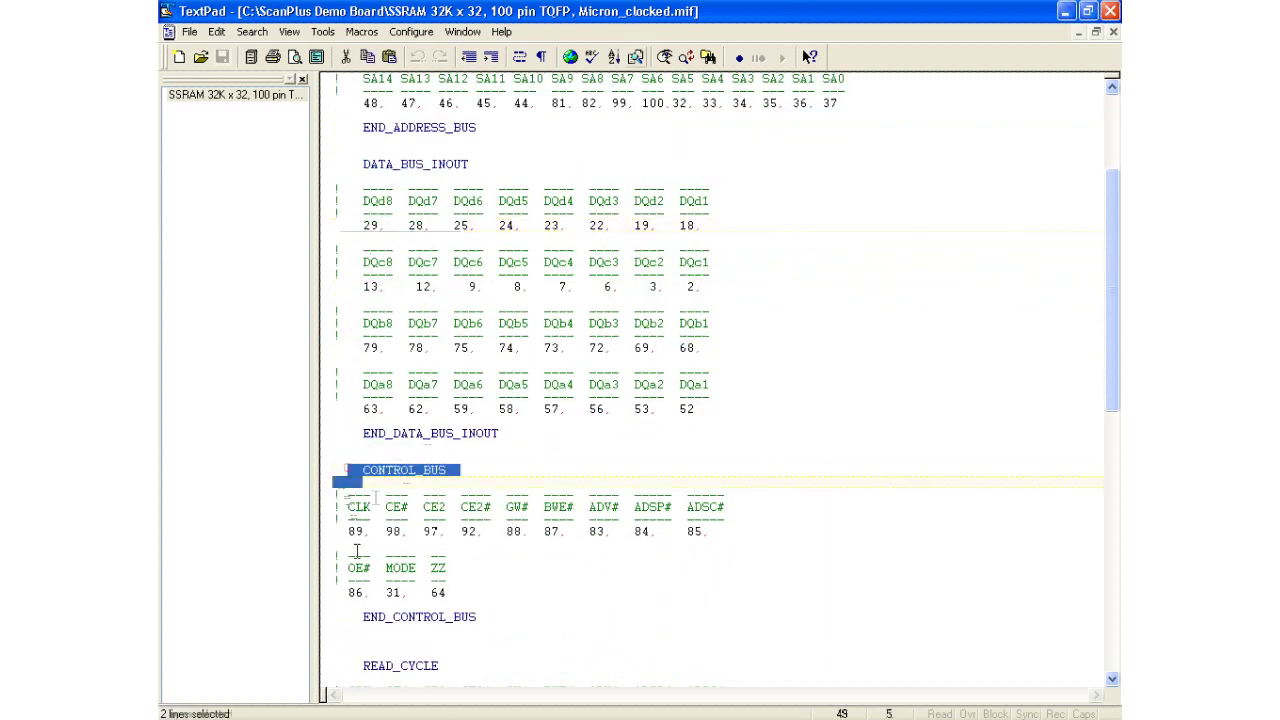
{"action": "left_click_drag", "start_coordinate": [341, 531], "coordinate": [470, 531]}
{"action": "scroll", "coordinate": [480, 534], "scroll_direction": "down", "scroll_amount": 11}
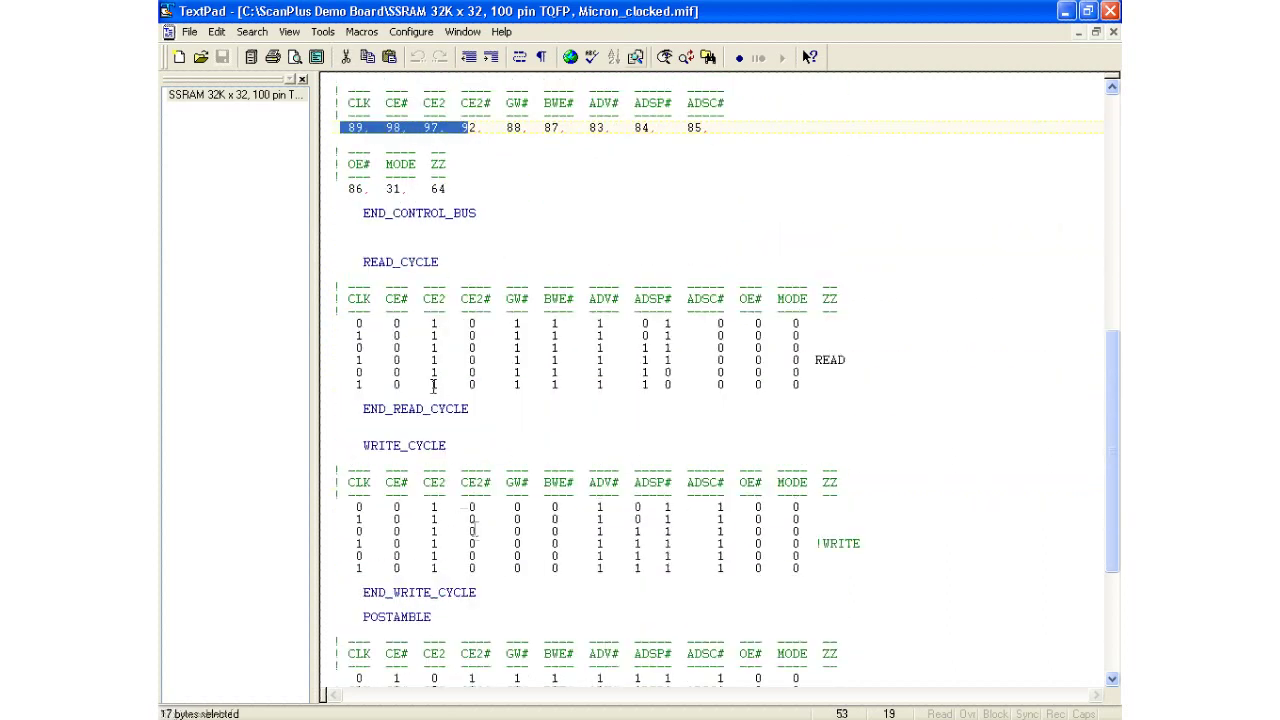
Examine the read cycle, write cycle, postamble and off cycle sections of the SSRAM model file, then return to ScanExpress.
{"action": "left_click_drag", "start_coordinate": [360, 262], "coordinate": [457, 263]}
{"action": "left_click", "coordinate": [354, 447]}
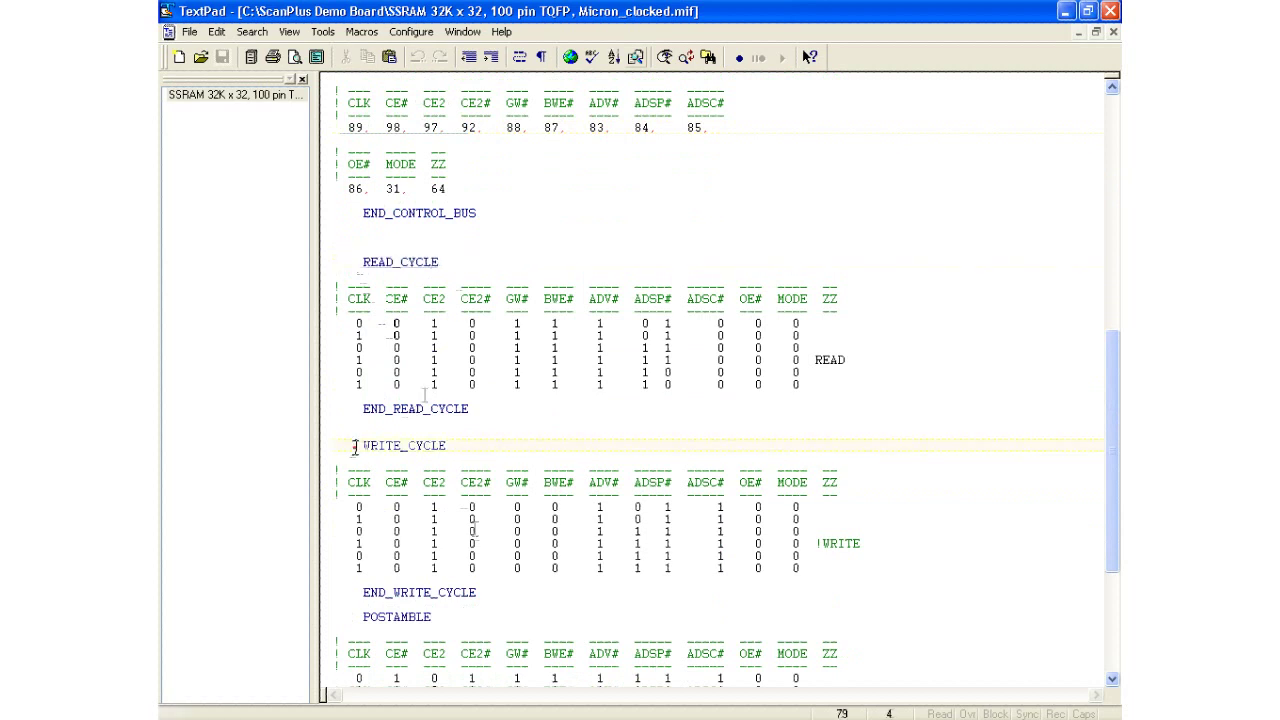
{"action": "left_click_drag", "start_coordinate": [354, 447], "coordinate": [446, 447]}
{"action": "scroll", "coordinate": [350, 400], "scroll_direction": "down", "scroll_amount": 7}
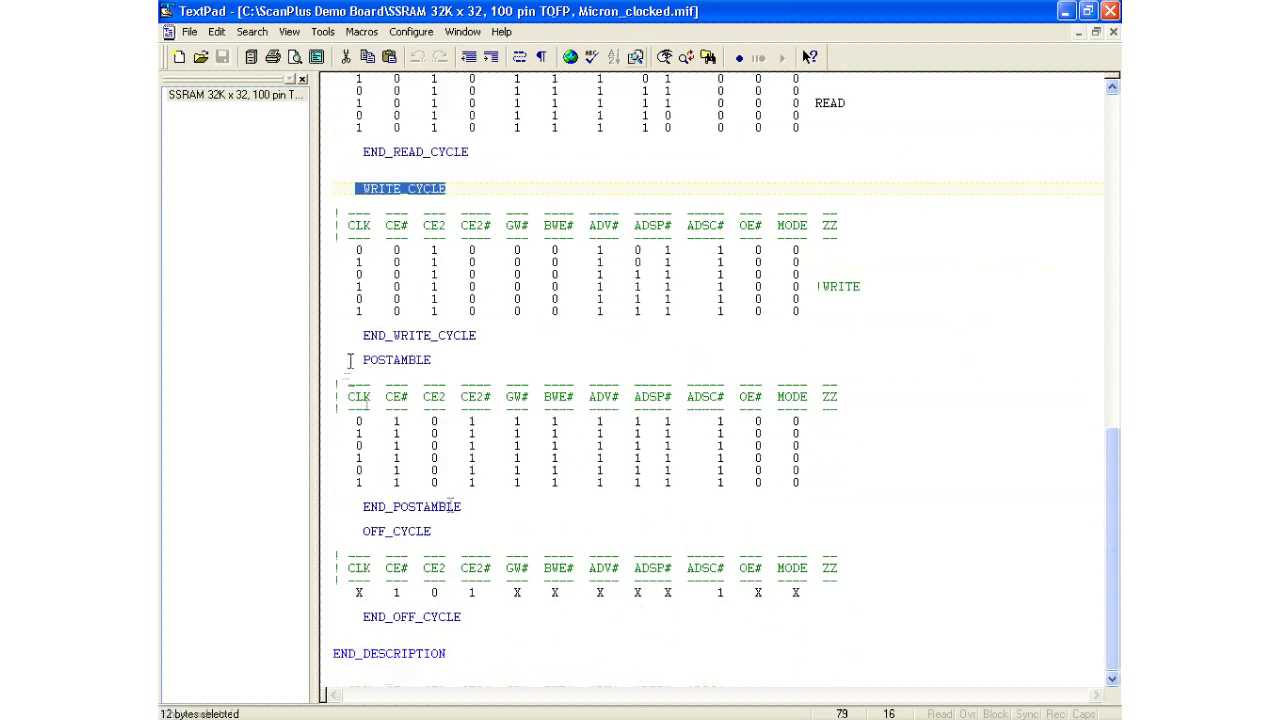
{"action": "left_click_drag", "start_coordinate": [350, 361], "coordinate": [493, 361]}
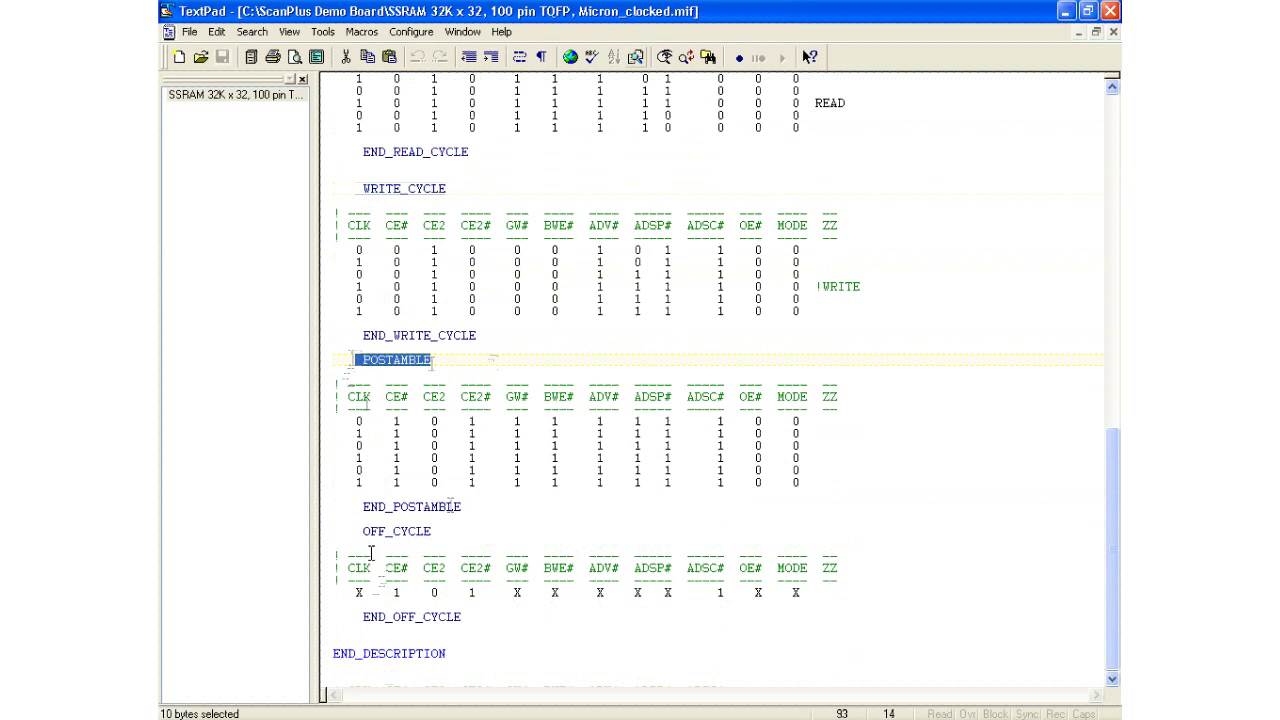
{"action": "left_click", "coordinate": [360, 531]}
{"action": "left_click_drag", "start_coordinate": [360, 531], "coordinate": [491, 534]}
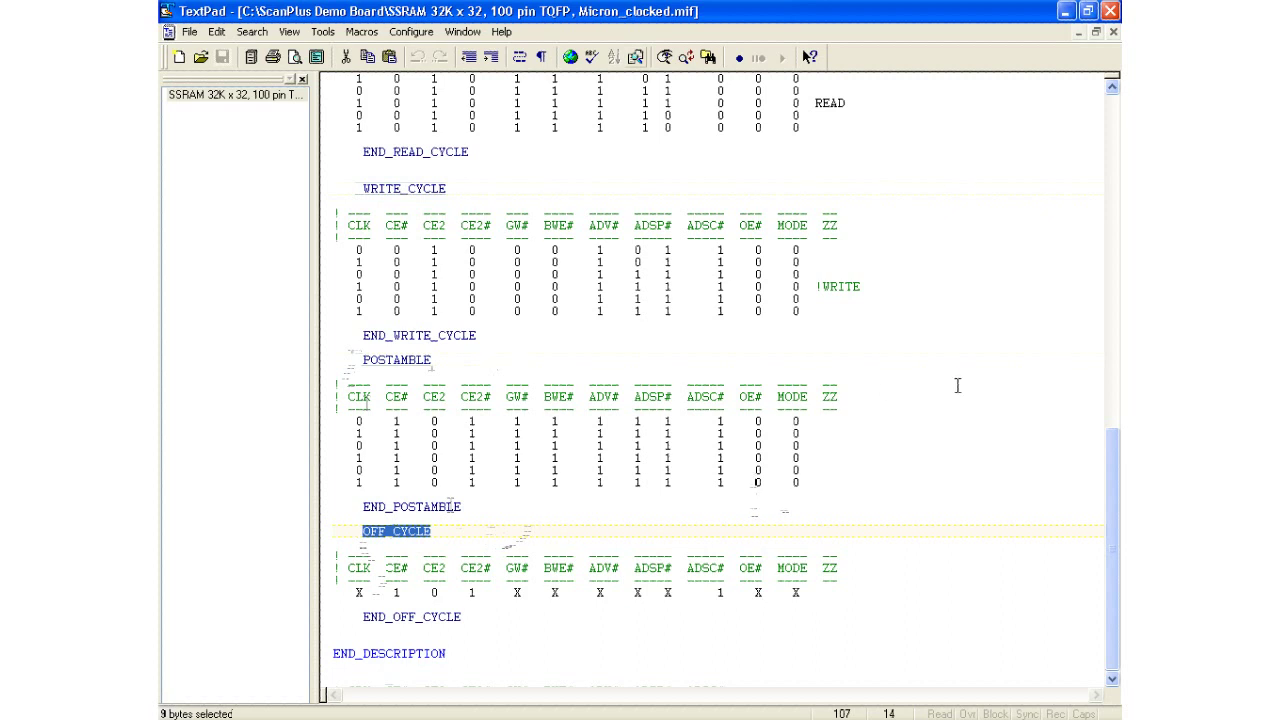
{"action": "left_click", "coordinate": [1066, 17]}
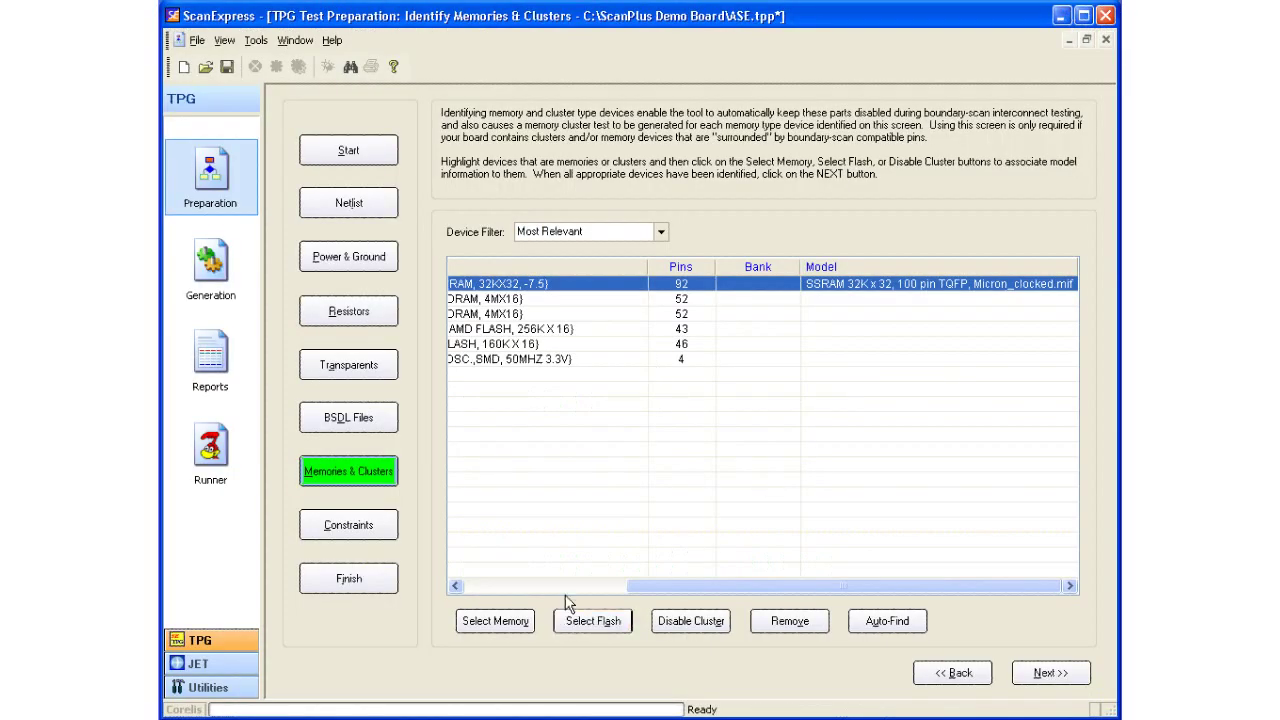
Assign the model file "SDRAM, 4Mx16, 54 pin TSOP, Micron MT48LC4M16A2.mif" to memory devices U9 and U10 together.
{"action": "left_click", "coordinate": [566, 586]}
{"action": "left_click", "coordinate": [680, 299]}
{"action": "left_click", "coordinate": [692, 314], "text": "shift"}
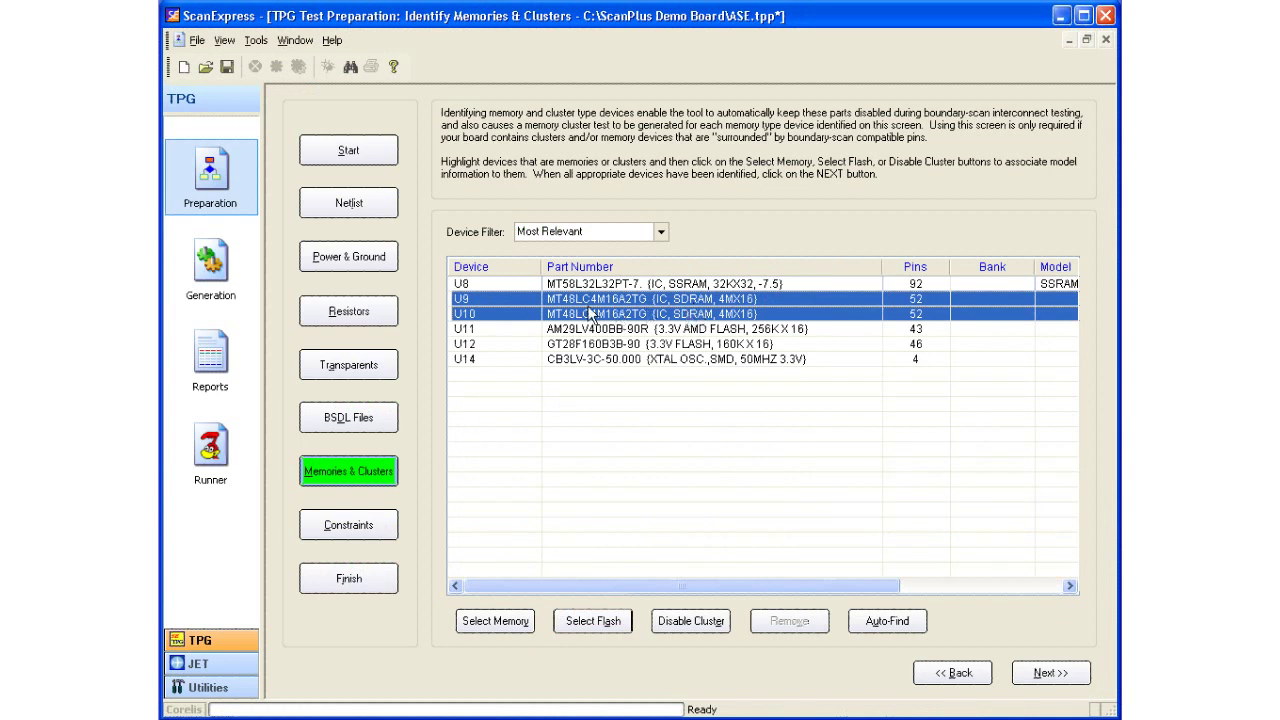
{"action": "left_click", "coordinate": [506, 621]}
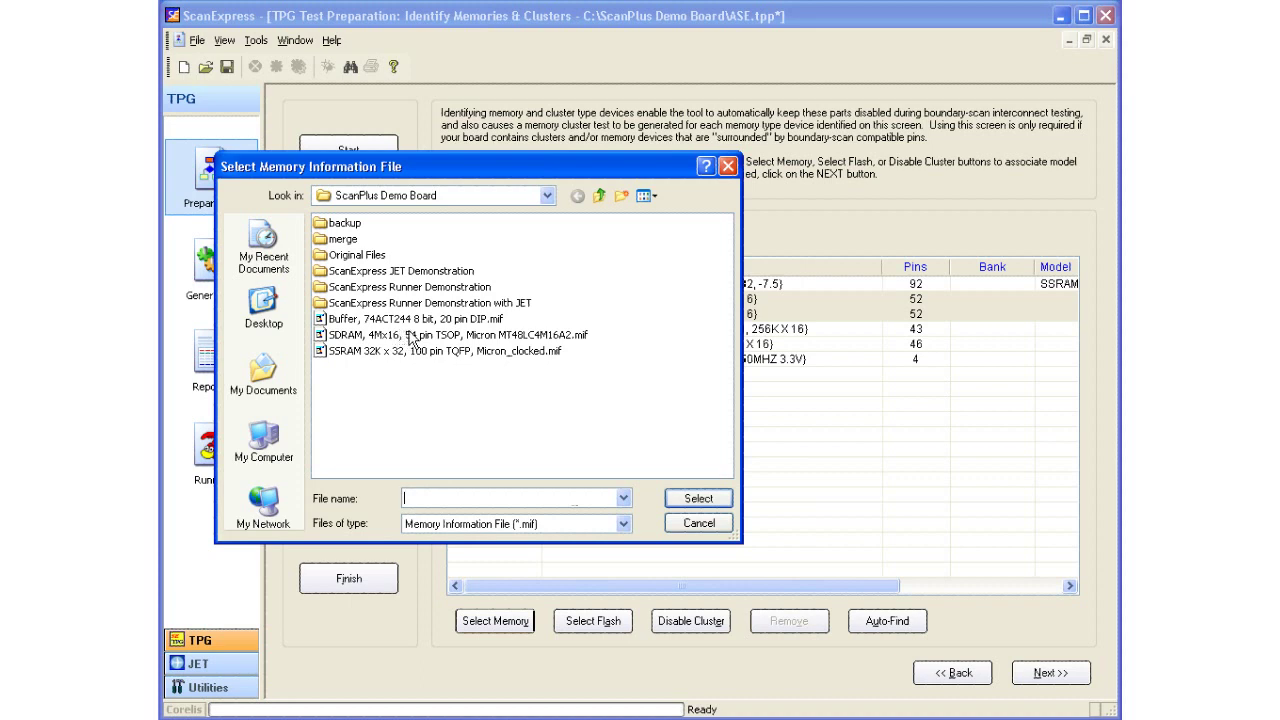
{"action": "double_click", "coordinate": [414, 337]}
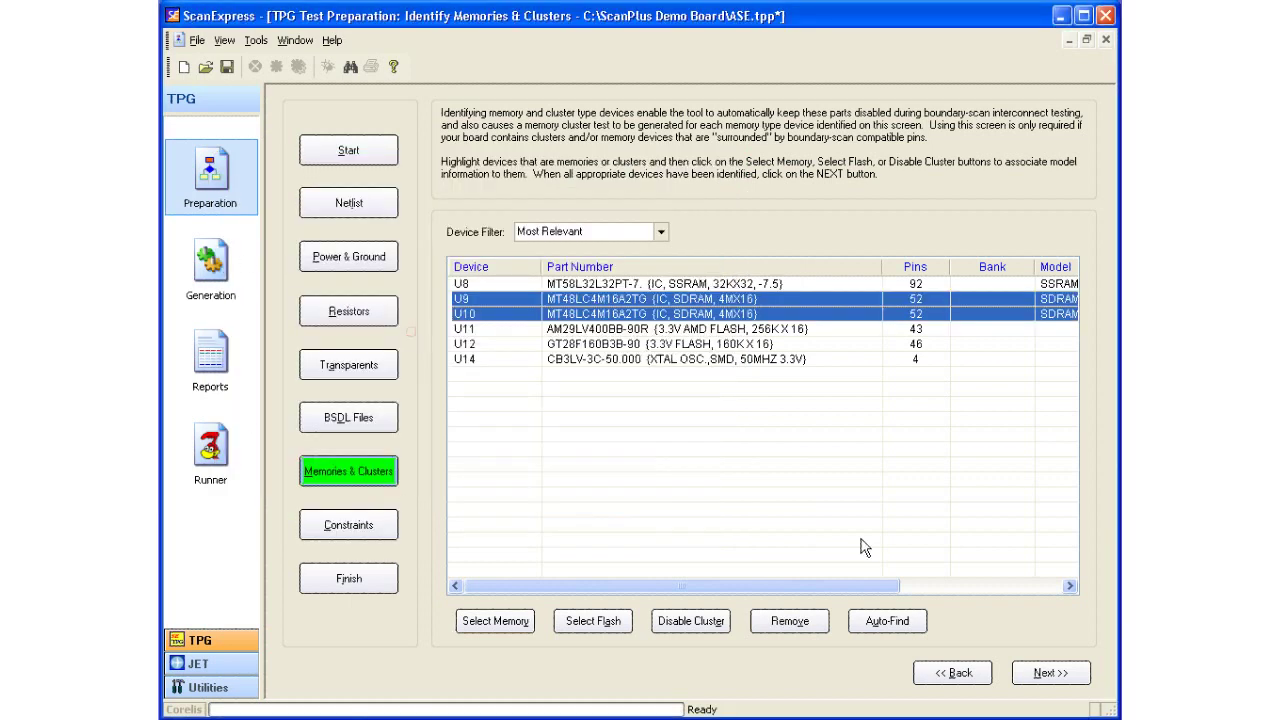
Widen the Model column to fit the SDRAM file names and sort the list by device designator.
{"action": "left_click", "coordinate": [993, 587]}
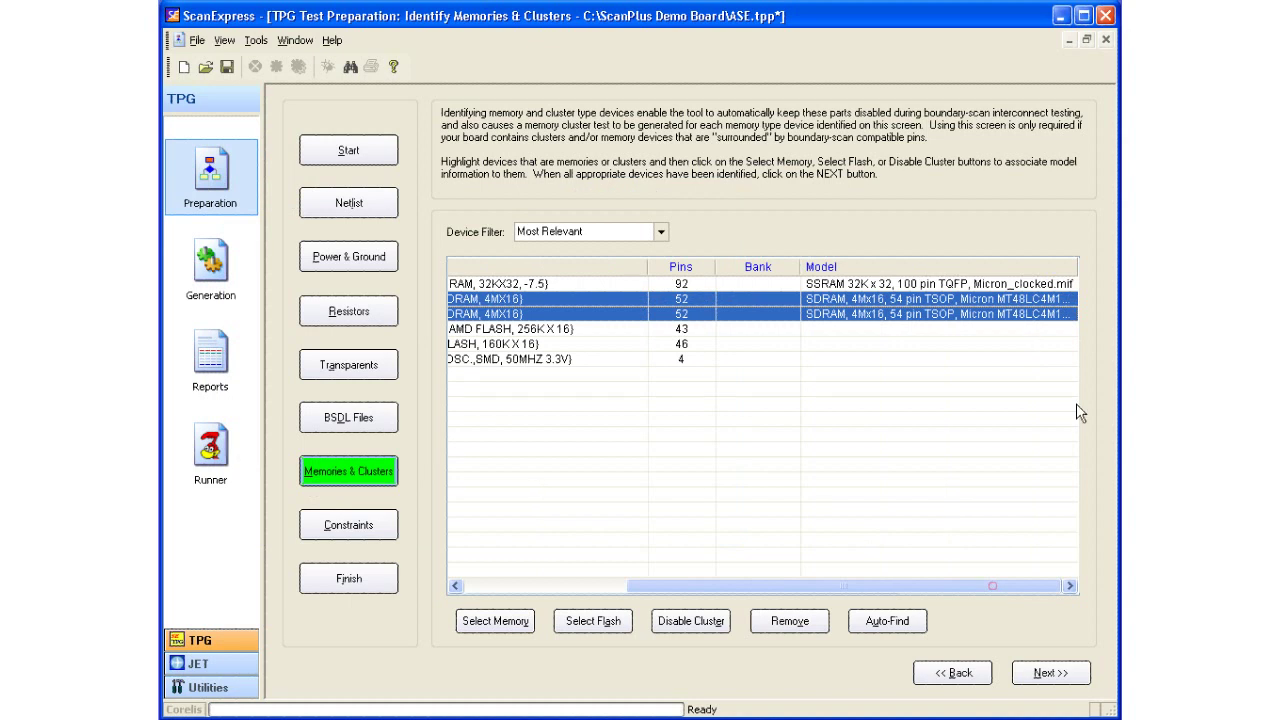
{"action": "left_click", "coordinate": [1076, 267]}
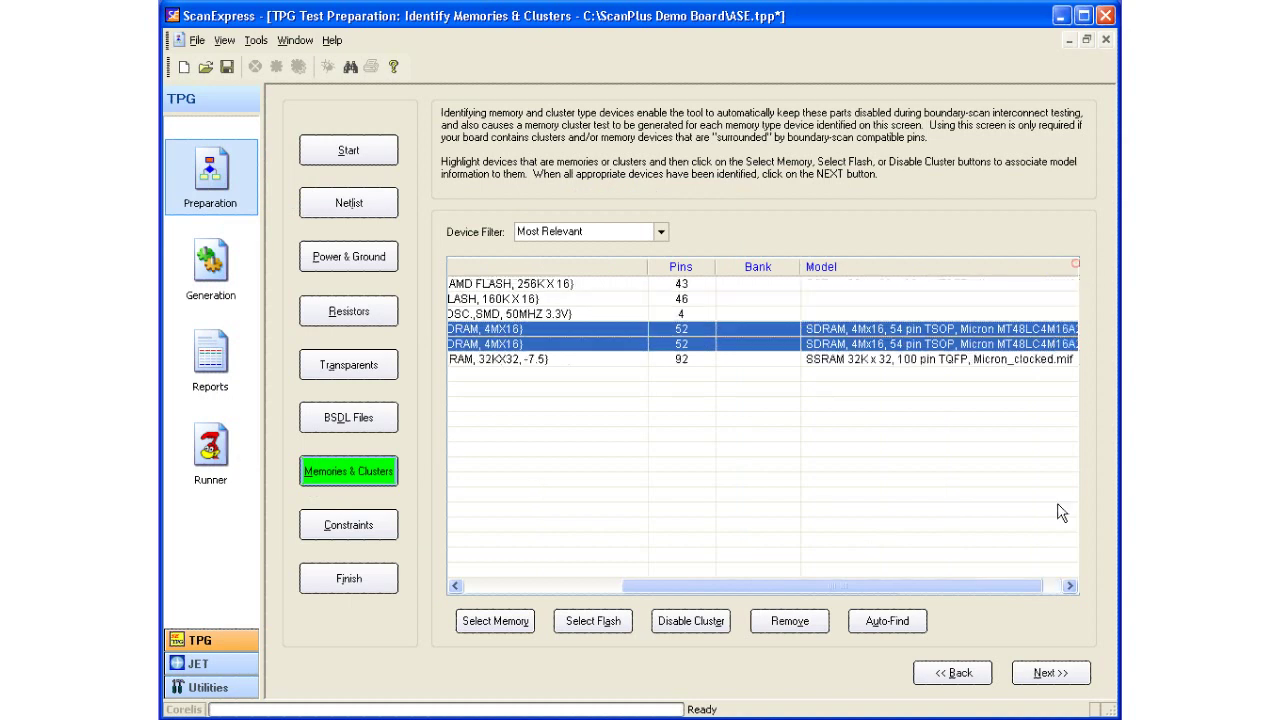
{"action": "left_click", "coordinate": [1047, 585]}
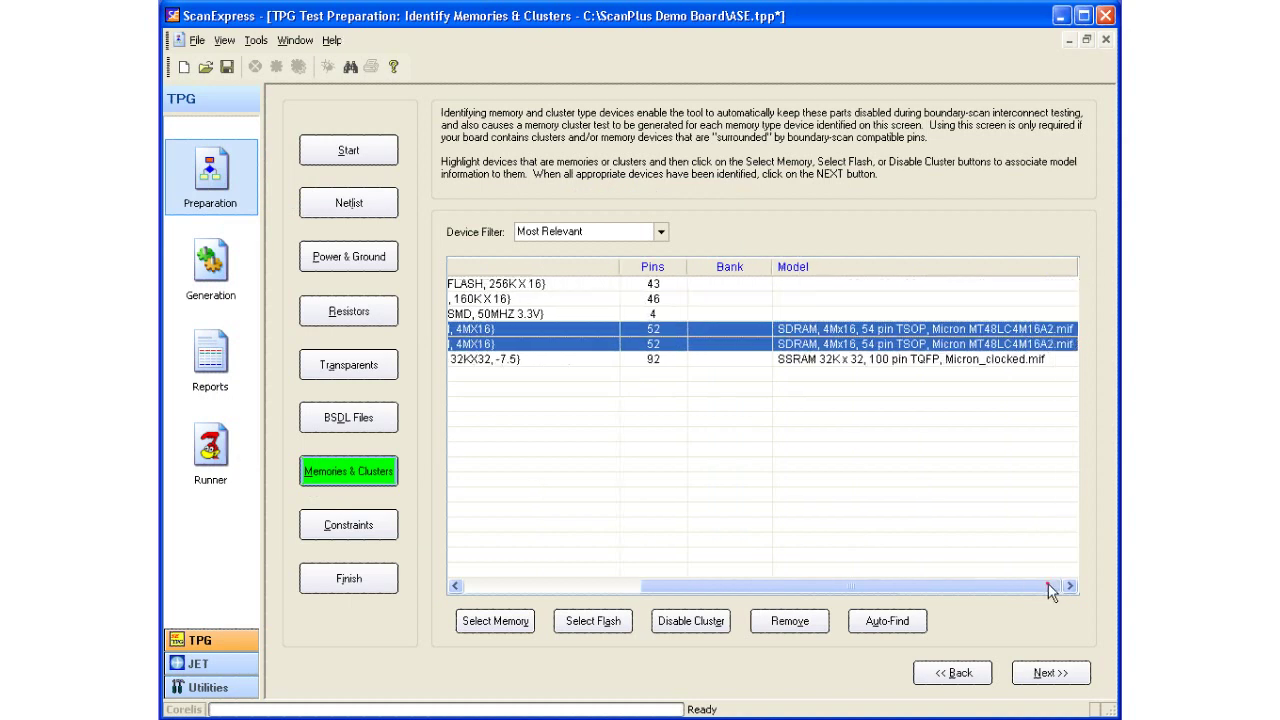
{"action": "left_click", "coordinate": [972, 266]}
{"action": "left_click", "coordinate": [606, 586]}
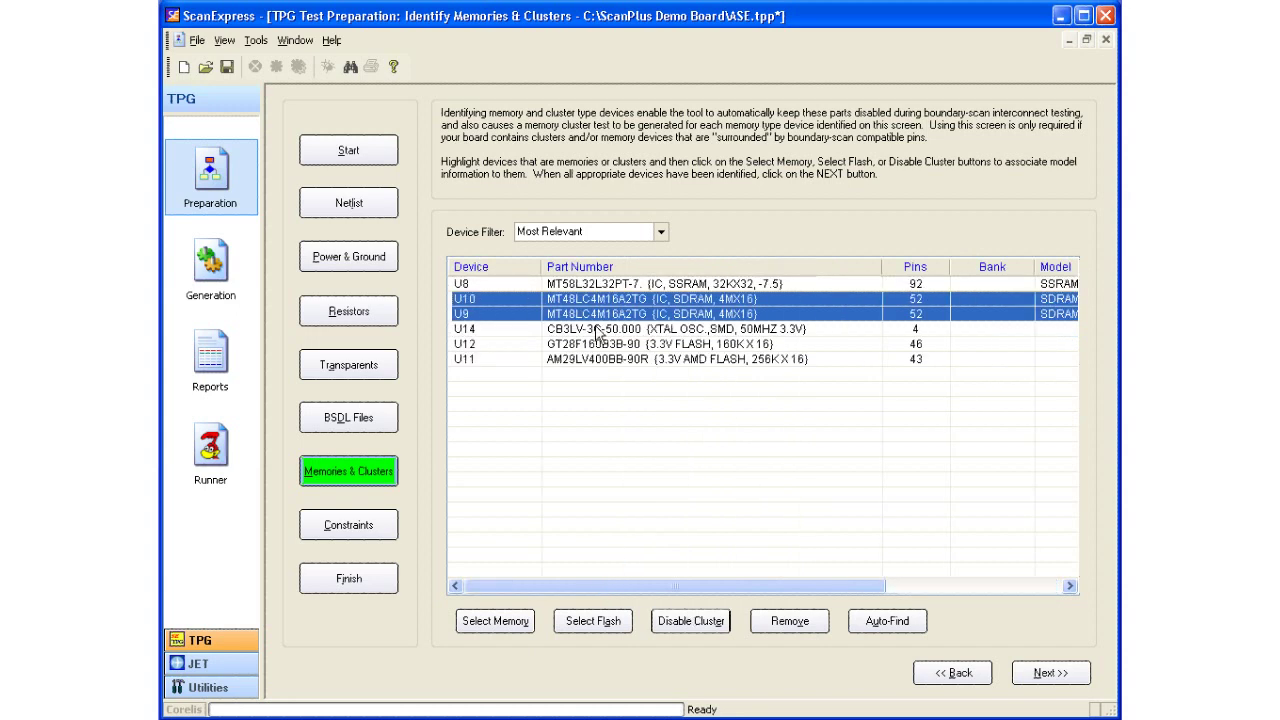
{"action": "left_click", "coordinate": [500, 266]}
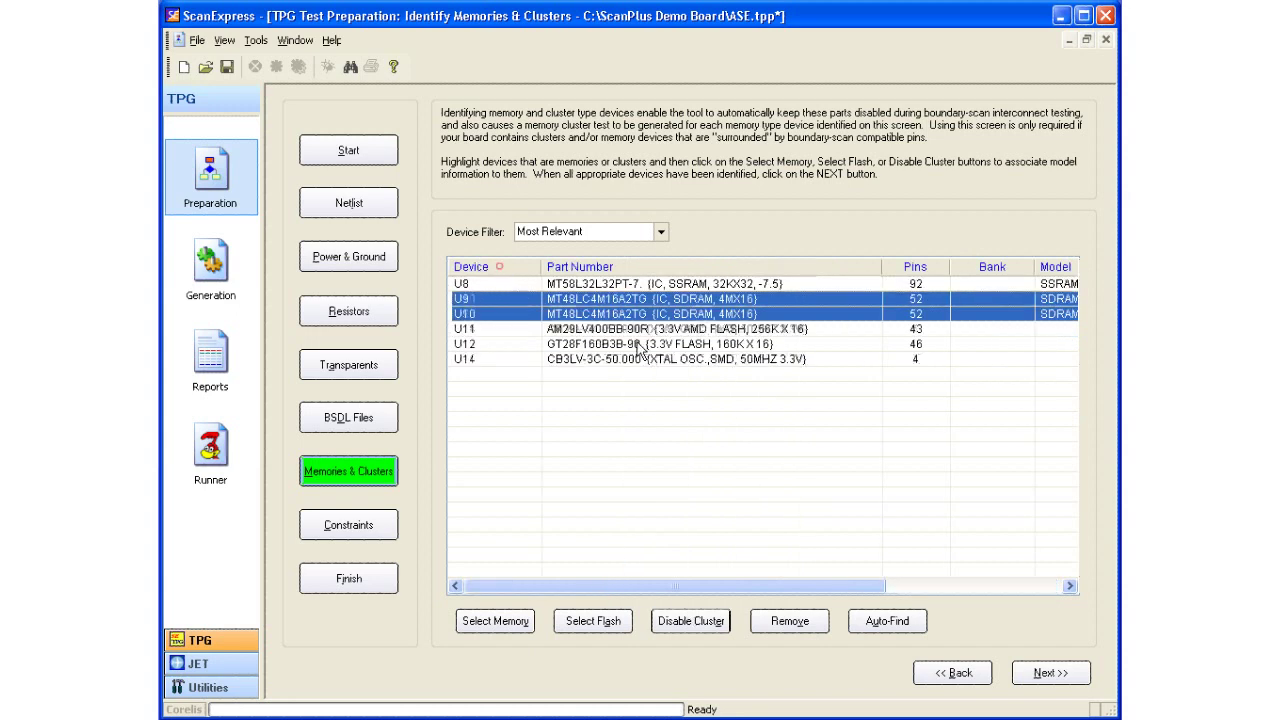
Open the flash device selection for U11 and move the dialog clear of the device list.
{"action": "left_click", "coordinate": [717, 345]}
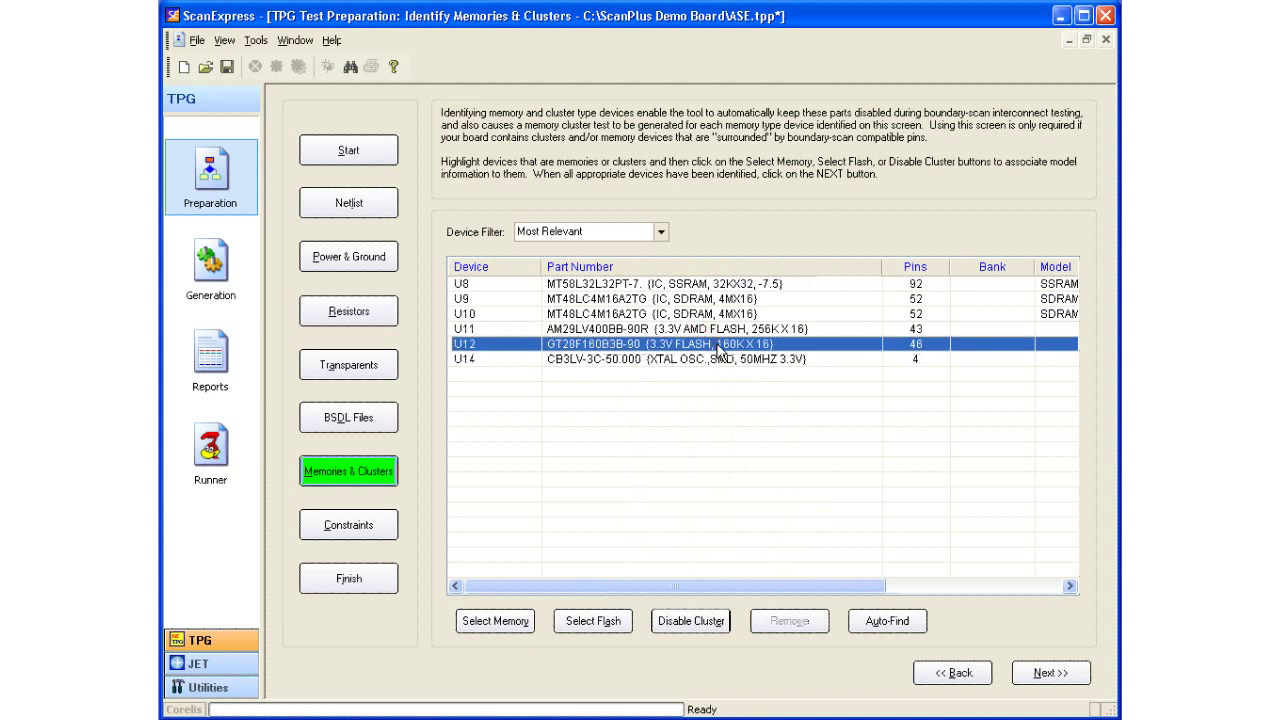
{"action": "left_click", "coordinate": [717, 332]}
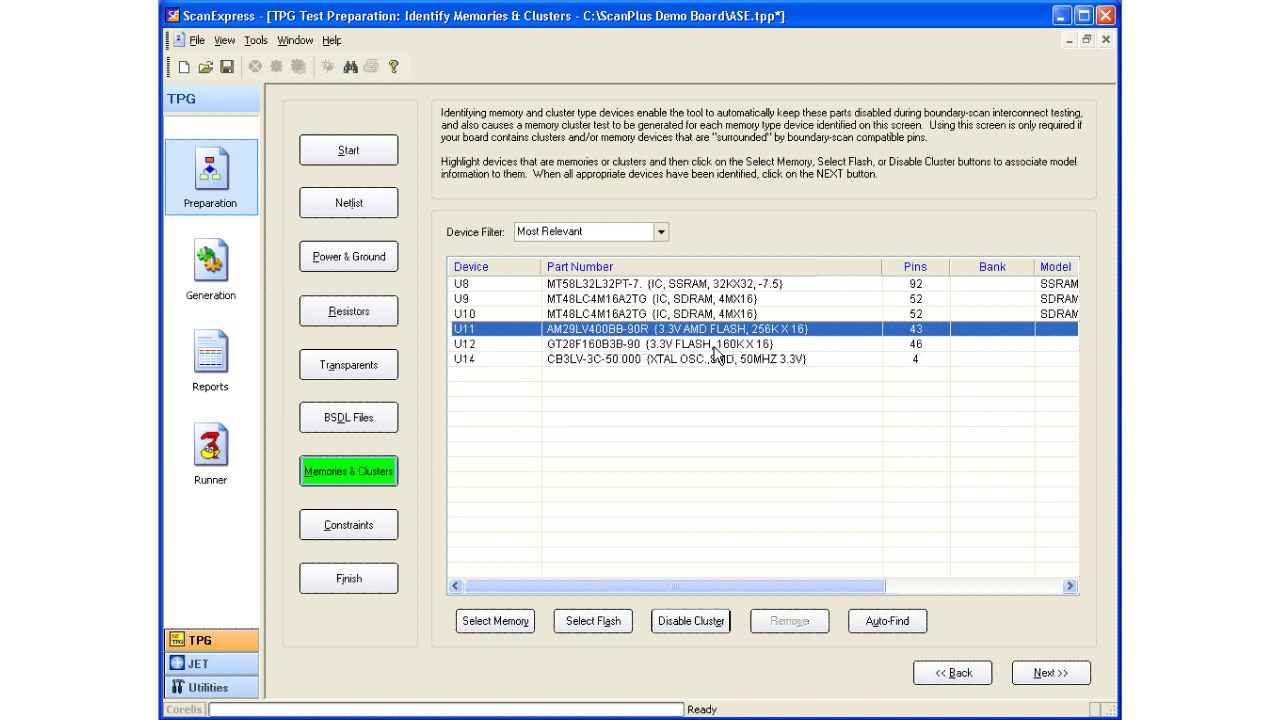
{"action": "left_click", "coordinate": [522, 624]}
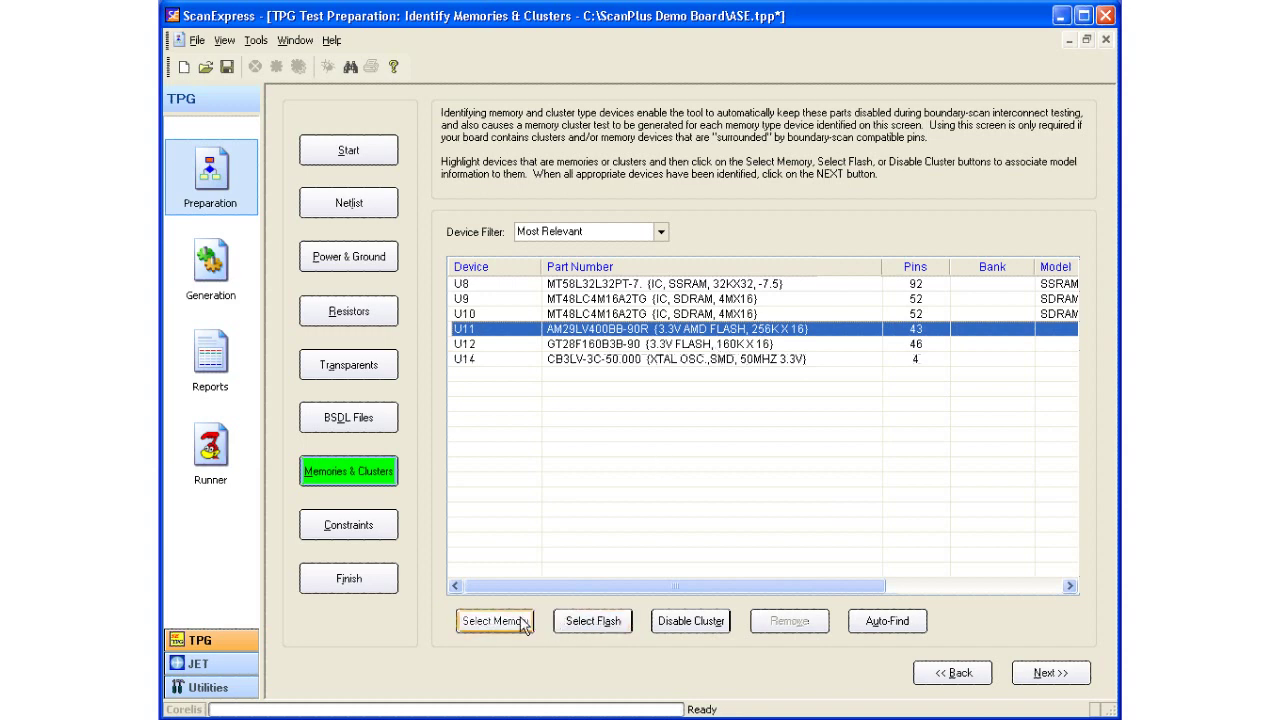
{"action": "left_click", "coordinate": [593, 621]}
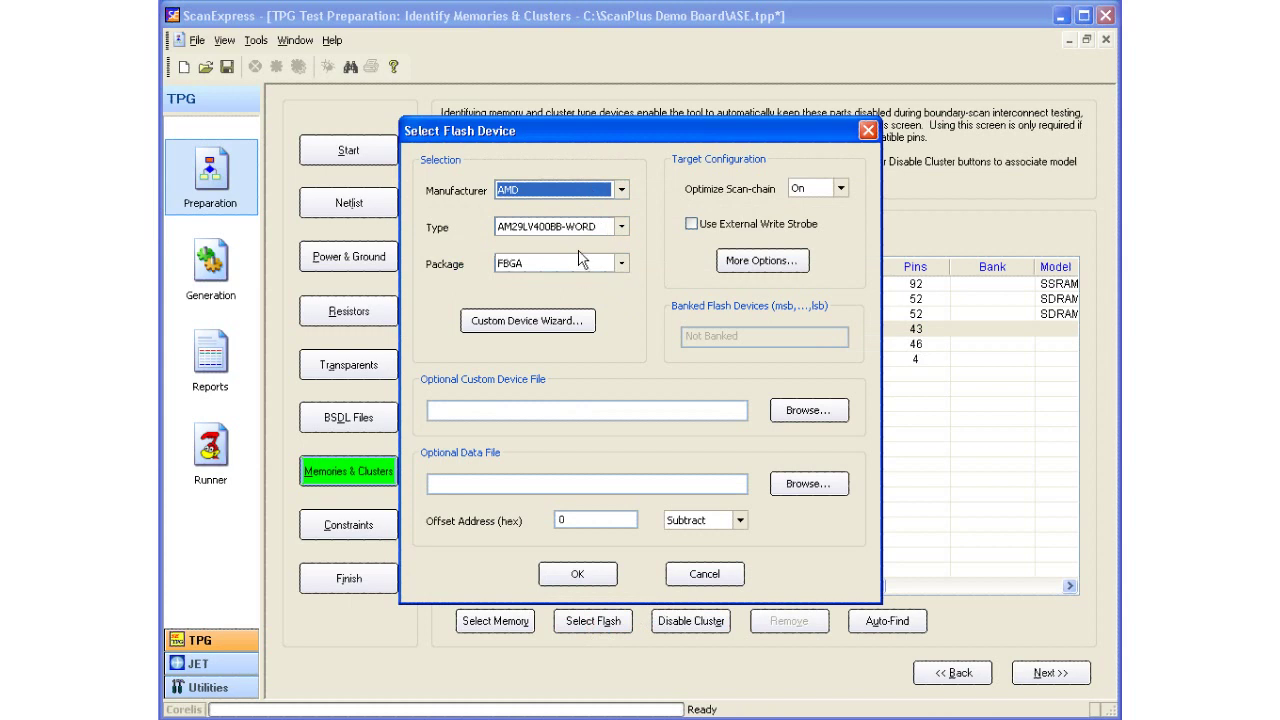
{"action": "left_click_drag", "start_coordinate": [598, 138], "coordinate": [710, 381]}
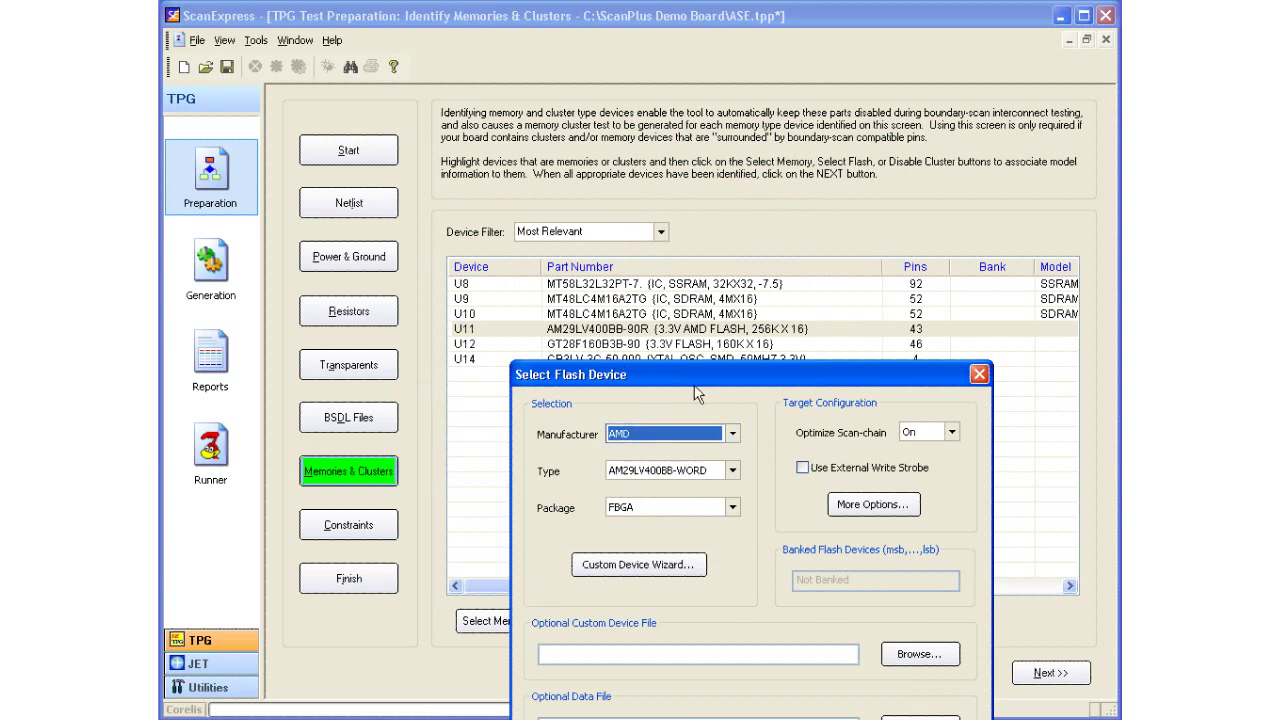
Review the manufacturer, type and package choices for U11's flash device, keeping AMD, AM29LV400BB-WORD and FBGA.
{"action": "left_click", "coordinate": [733, 434]}
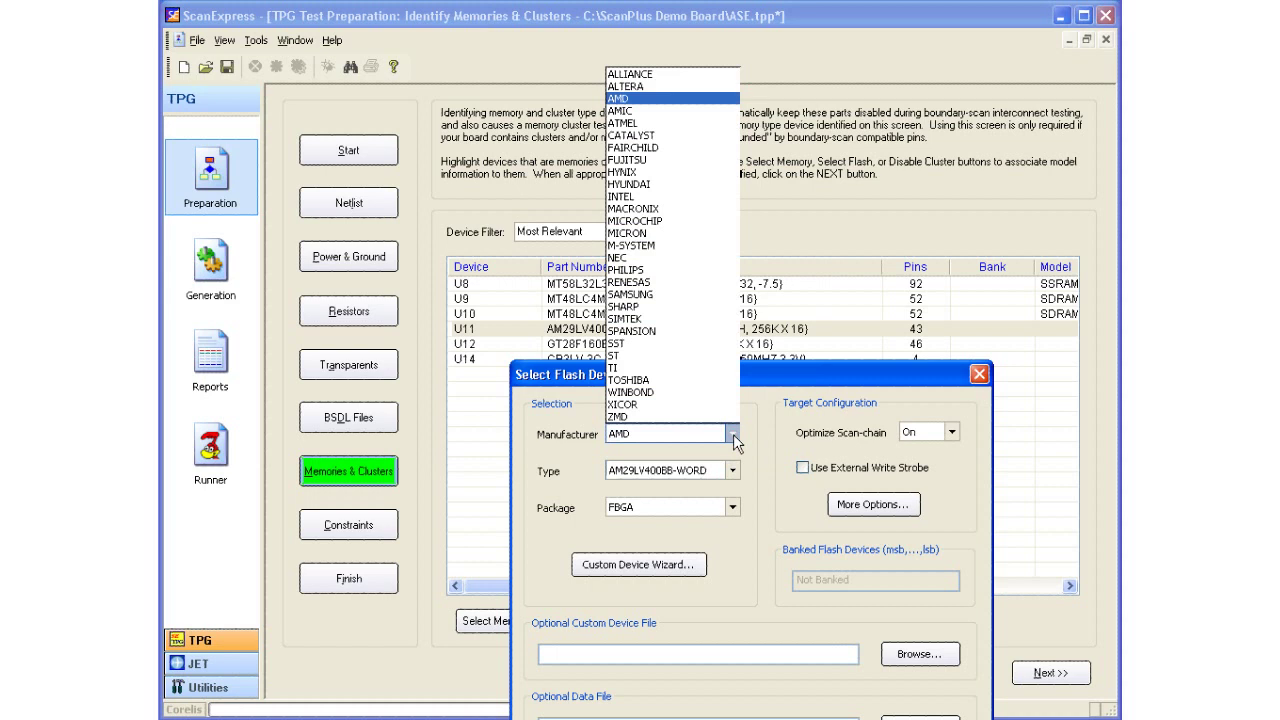
{"action": "left_click", "coordinate": [733, 434]}
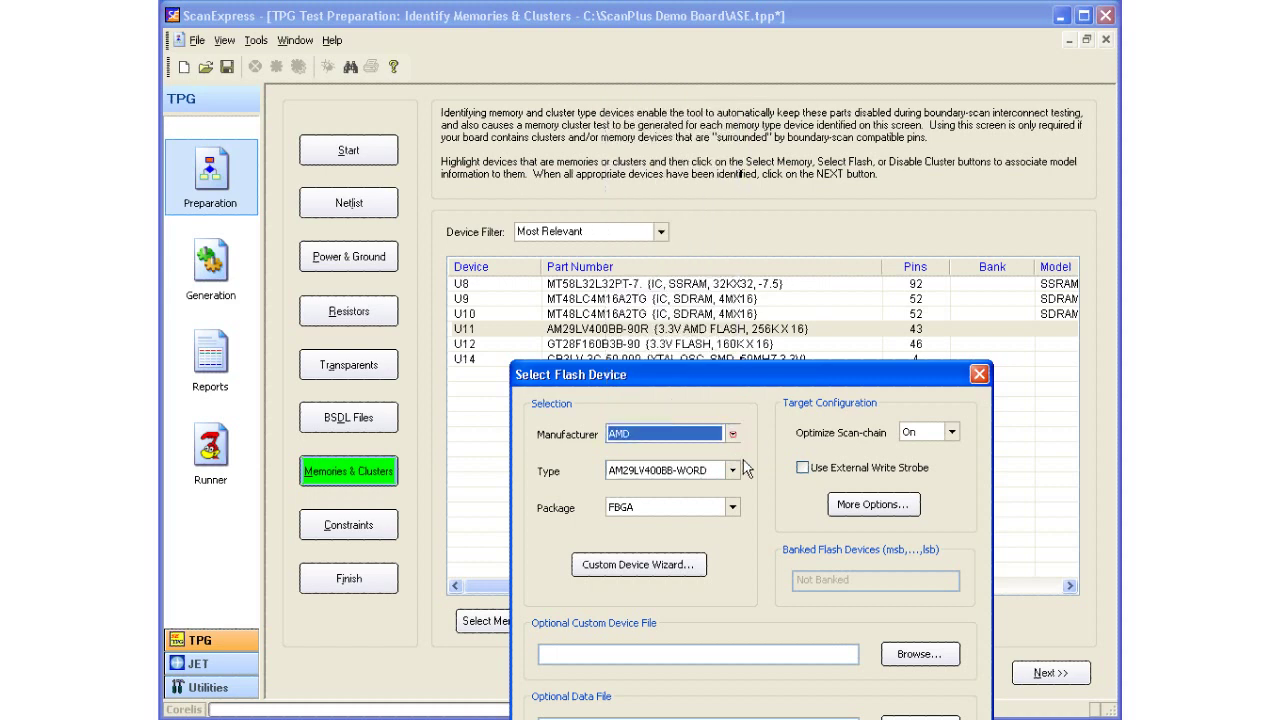
{"action": "left_click", "coordinate": [733, 470]}
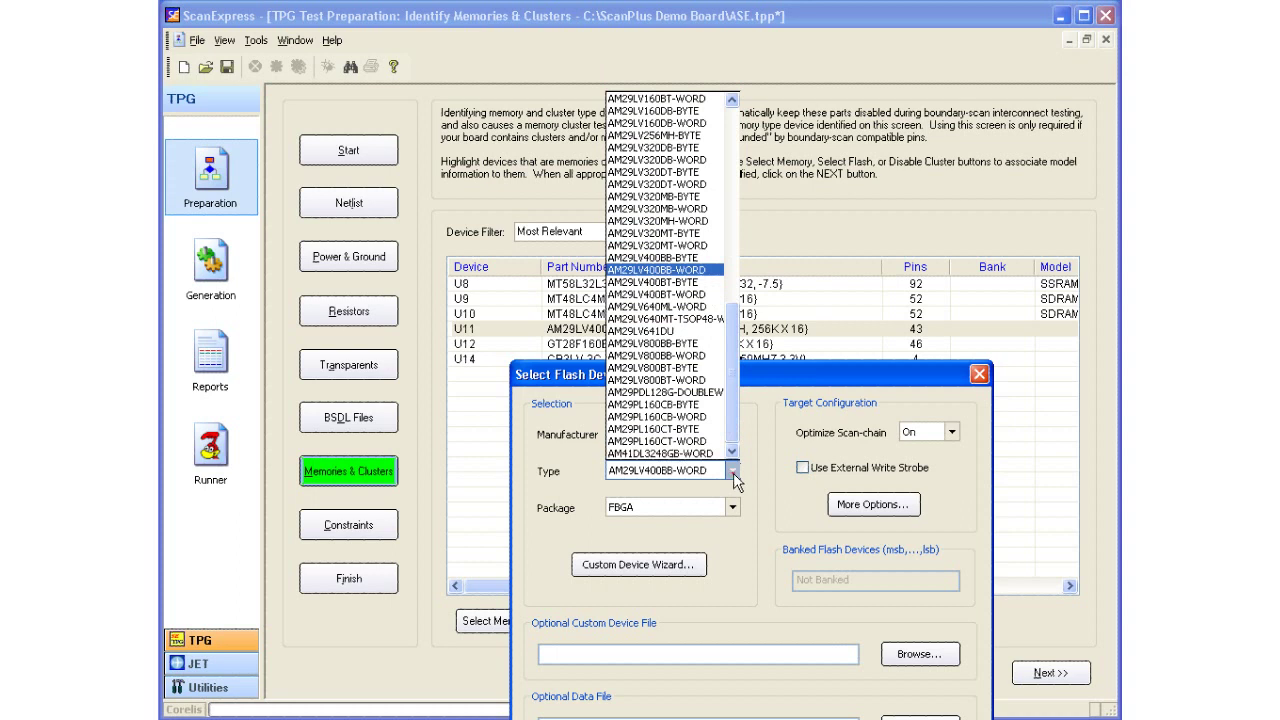
{"action": "left_click", "coordinate": [733, 472]}
{"action": "left_click", "coordinate": [735, 508]}
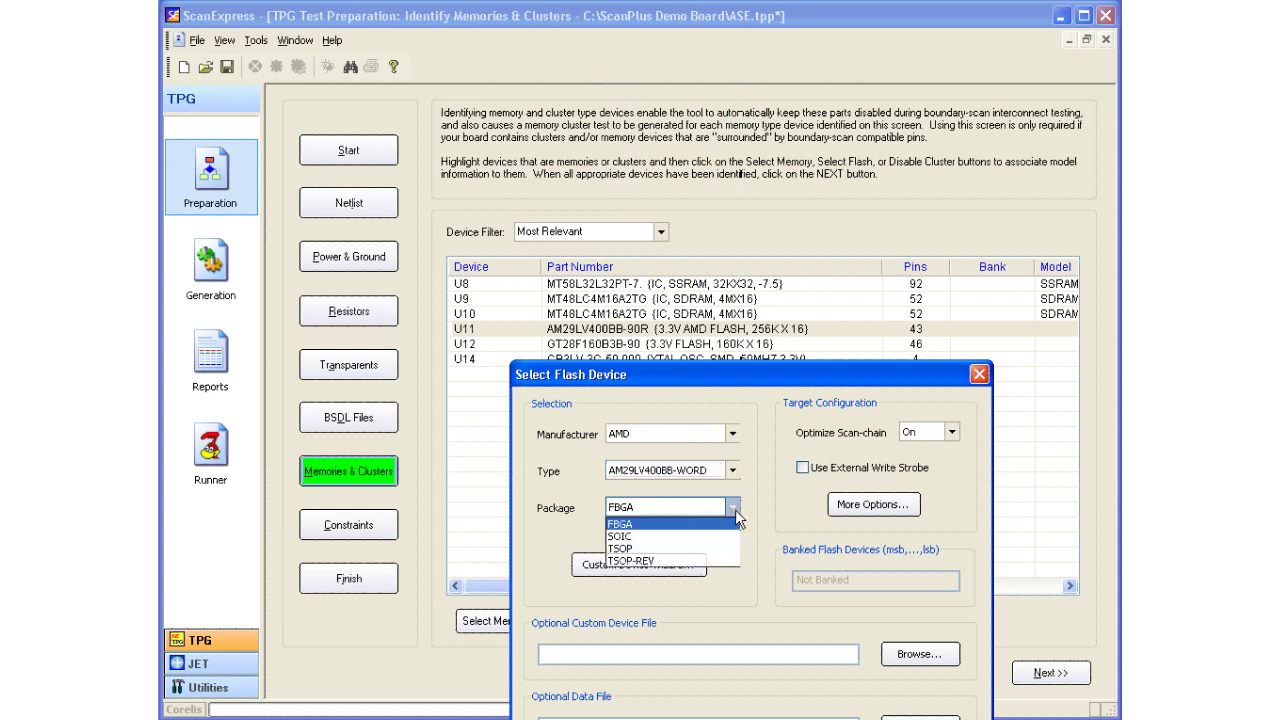
{"action": "left_click", "coordinate": [735, 509]}
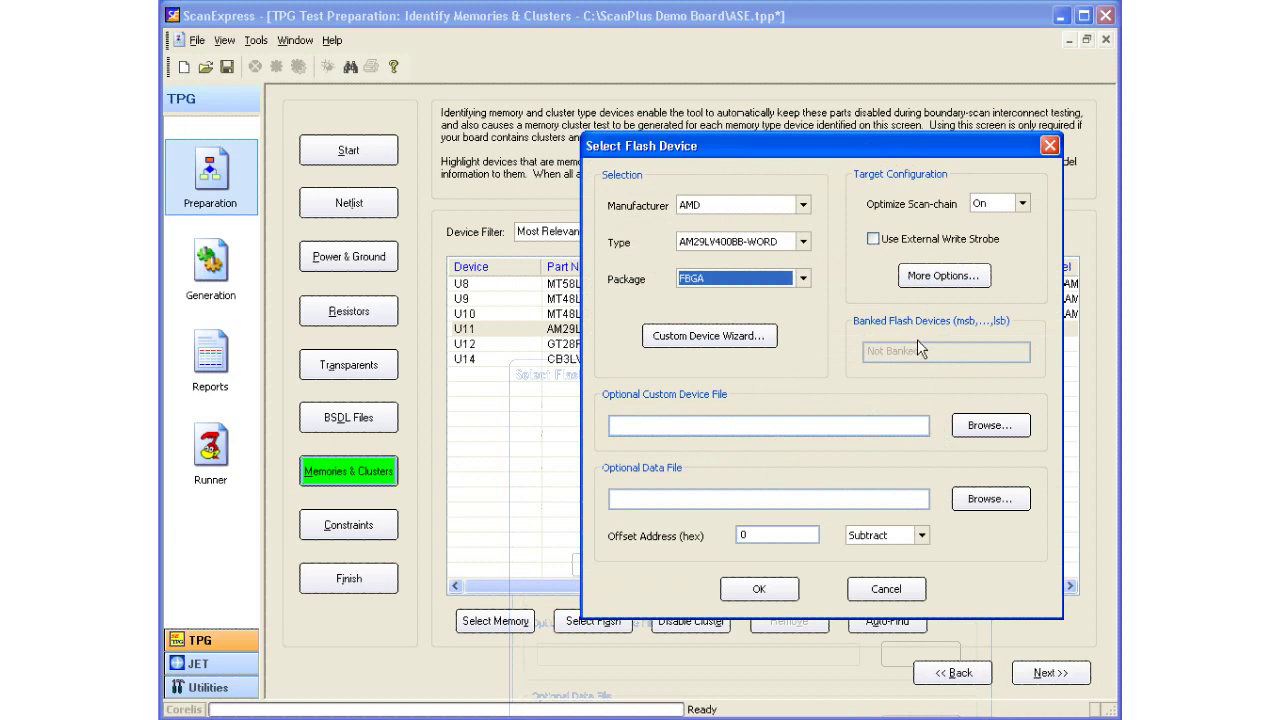
Check U11's additional flash programming options and accept the AMD AM29LV400BB-WORD device in FBGA package for it.
{"action": "left_click", "coordinate": [943, 276]}
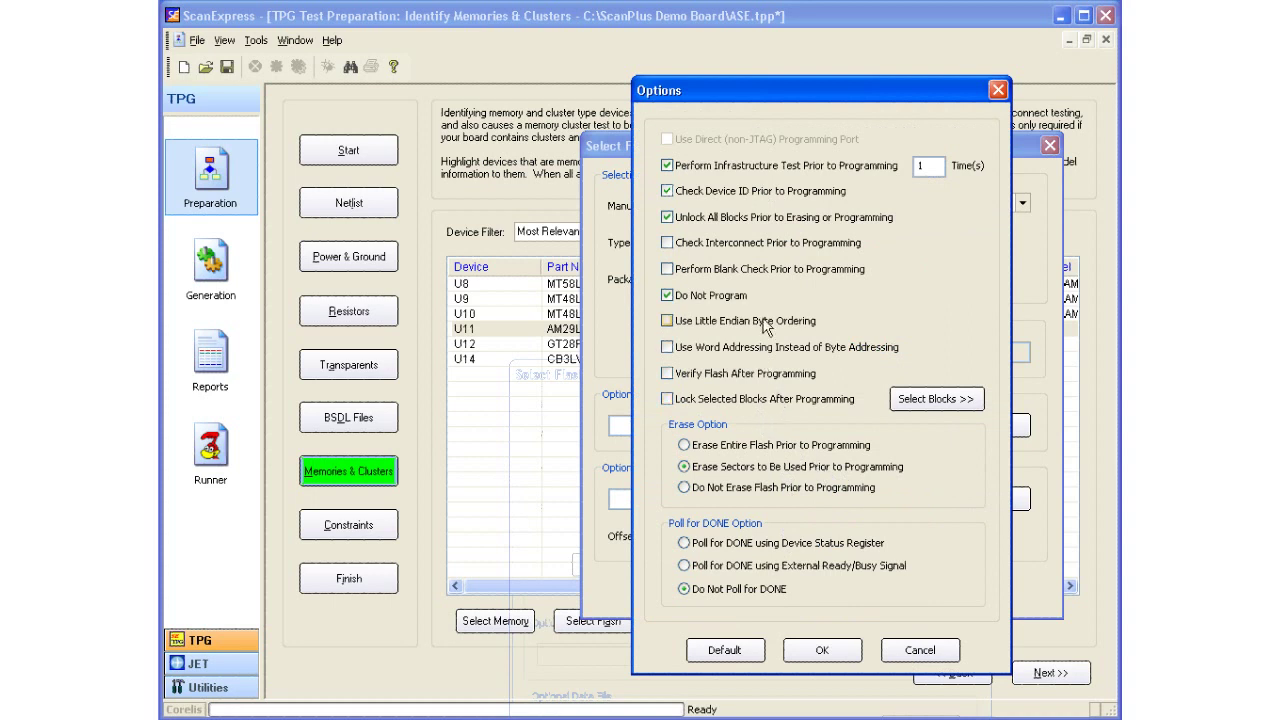
{"action": "left_click", "coordinate": [830, 650]}
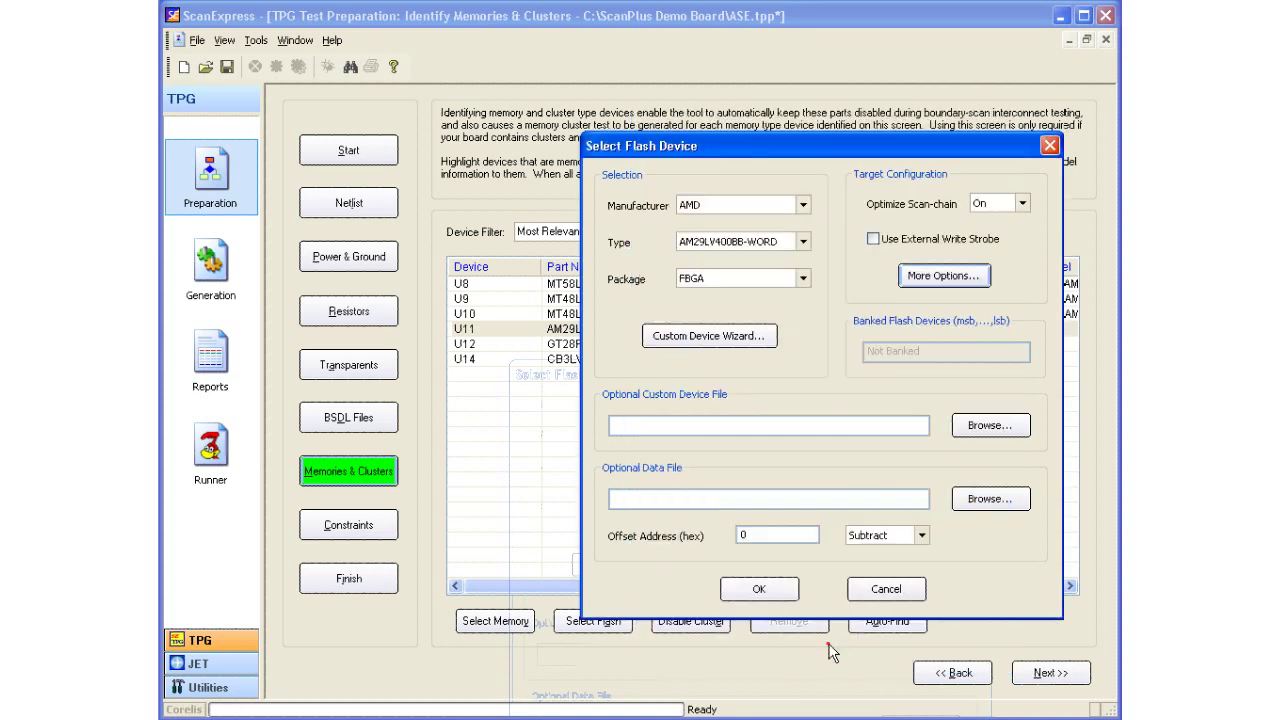
{"action": "left_click", "coordinate": [771, 589]}
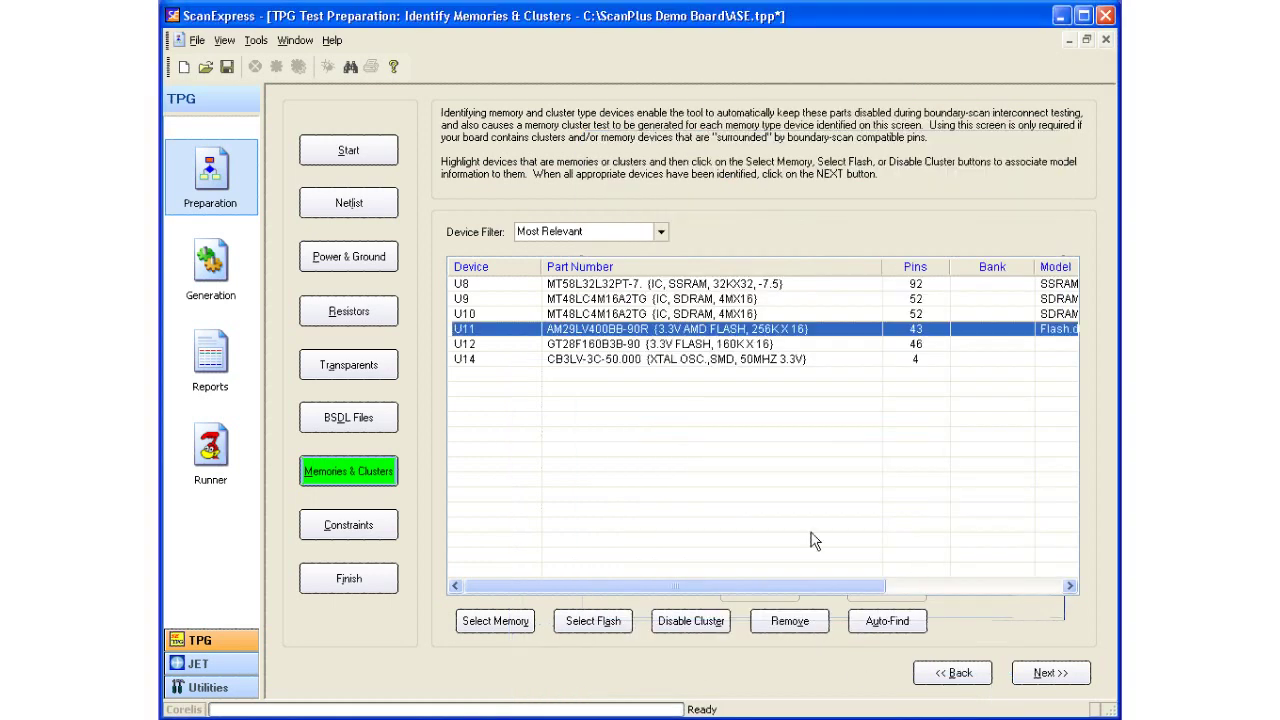
Assign the INTEL 28F160B3B flash device with package BGA* to device U12.
{"action": "left_click", "coordinate": [645, 345]}
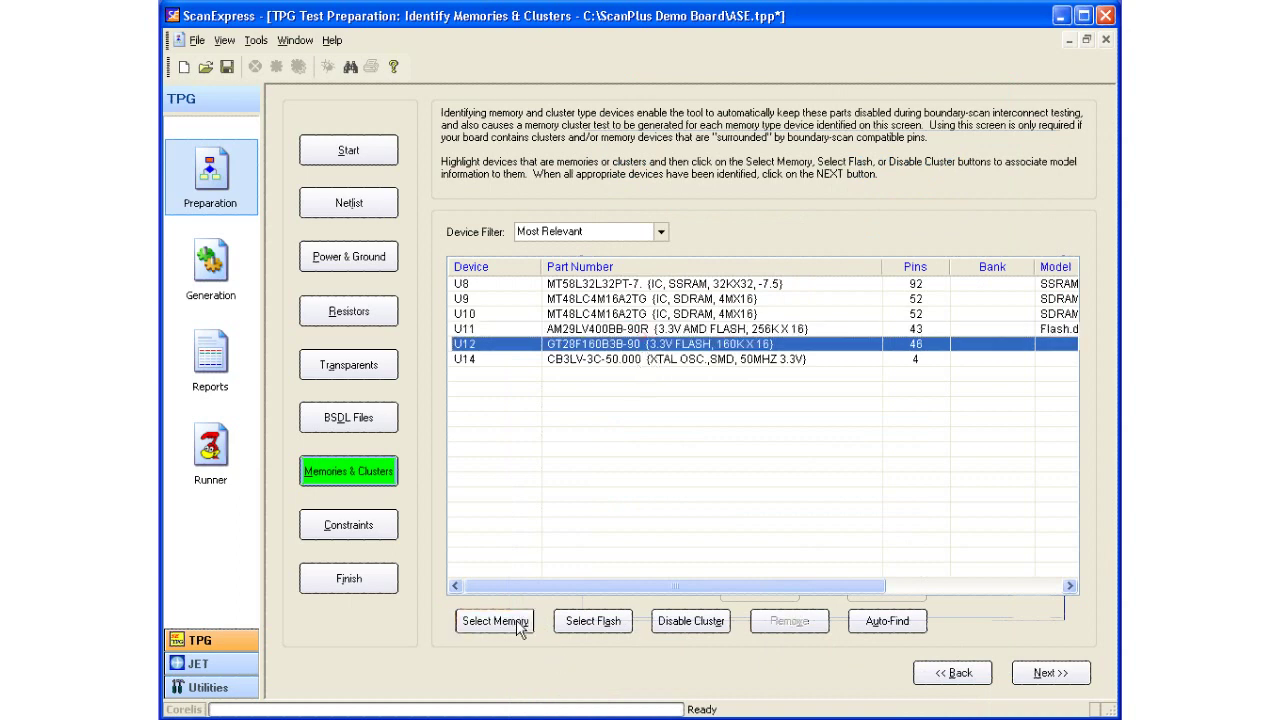
{"action": "left_click", "coordinate": [612, 622]}
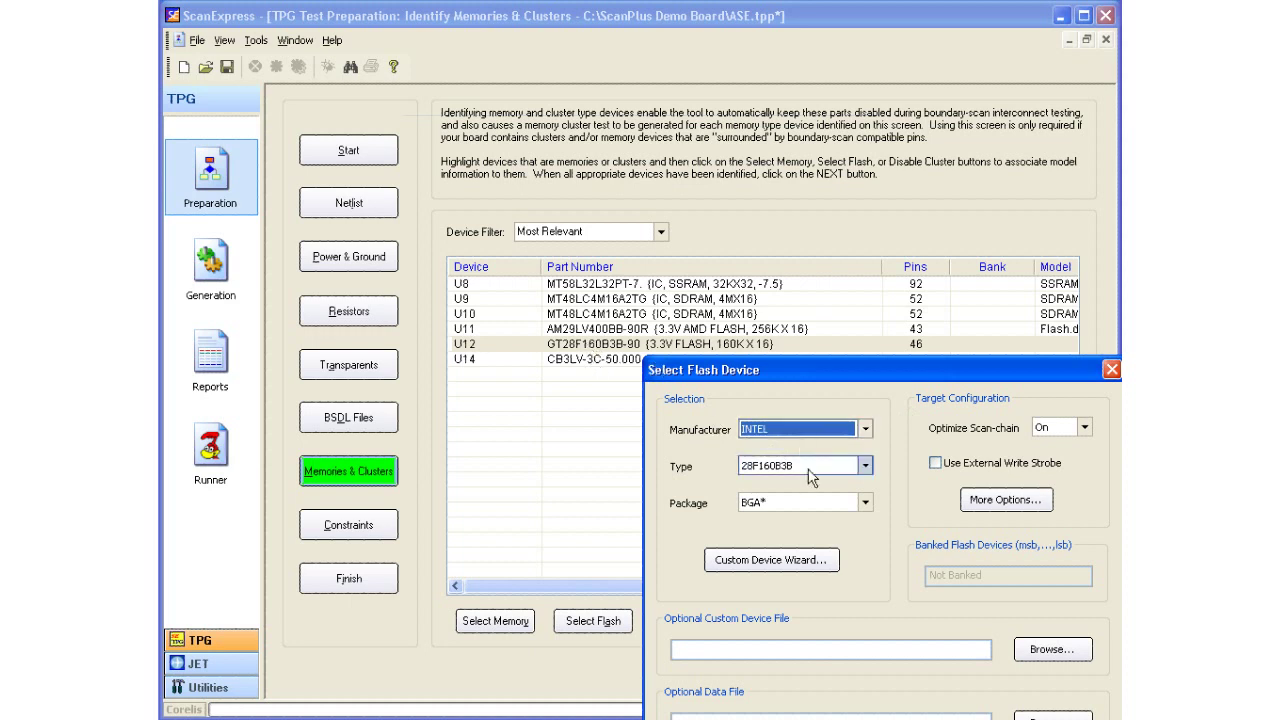
{"action": "left_click_drag", "start_coordinate": [877, 372], "coordinate": [828, 190]}
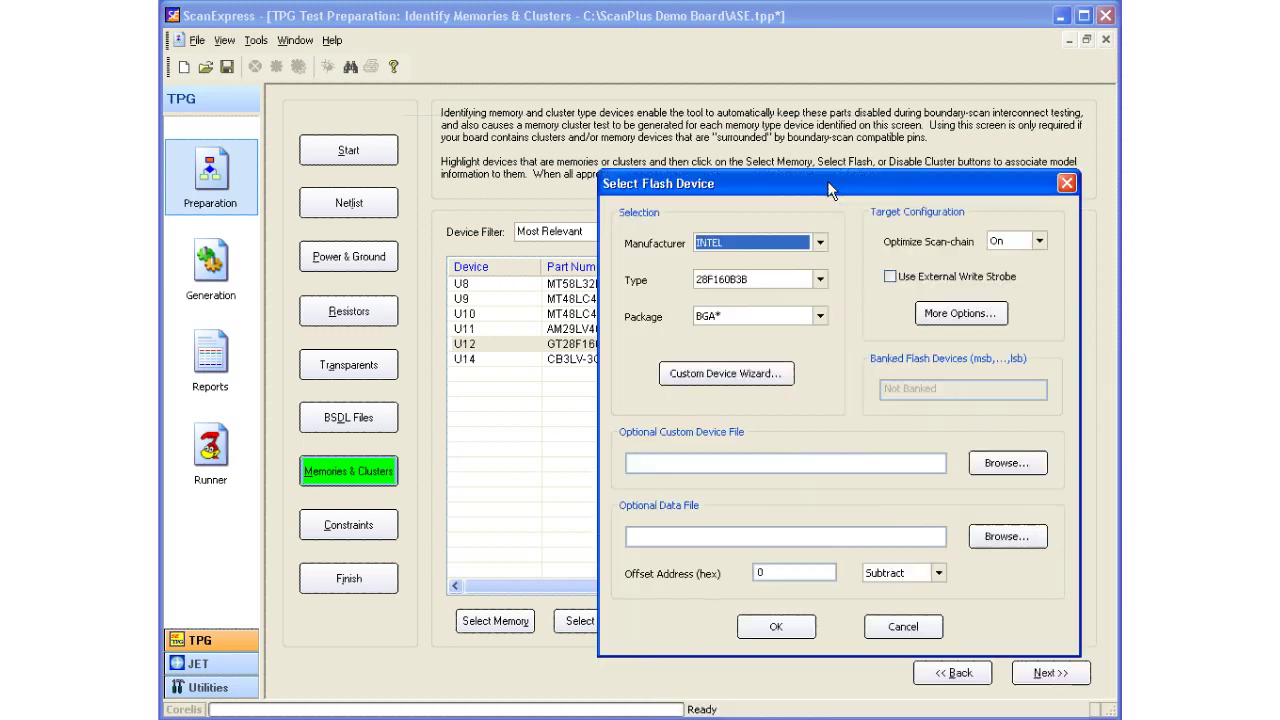
{"action": "left_click", "coordinate": [790, 626]}
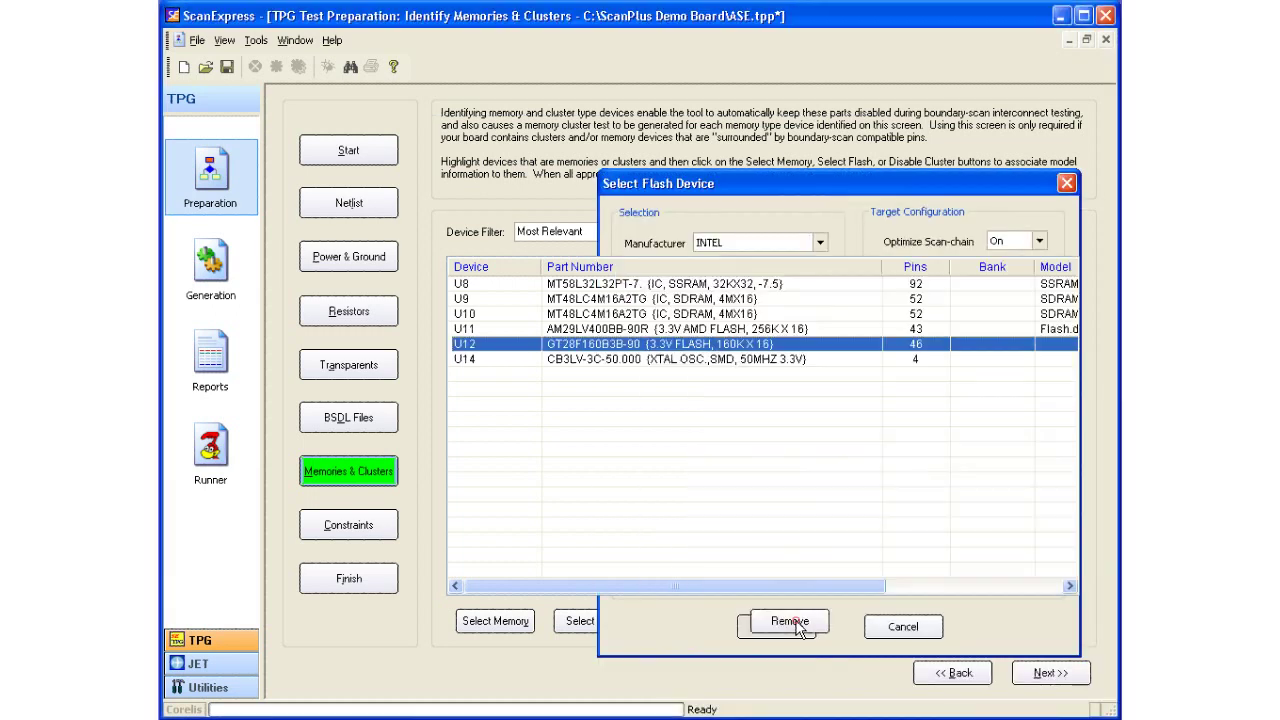
Examine oscillator U14 and its output-enable and clock connections close up in the Adobe Reader schematic, and return to ScanExpress.
{"action": "left_click", "coordinate": [728, 365]}
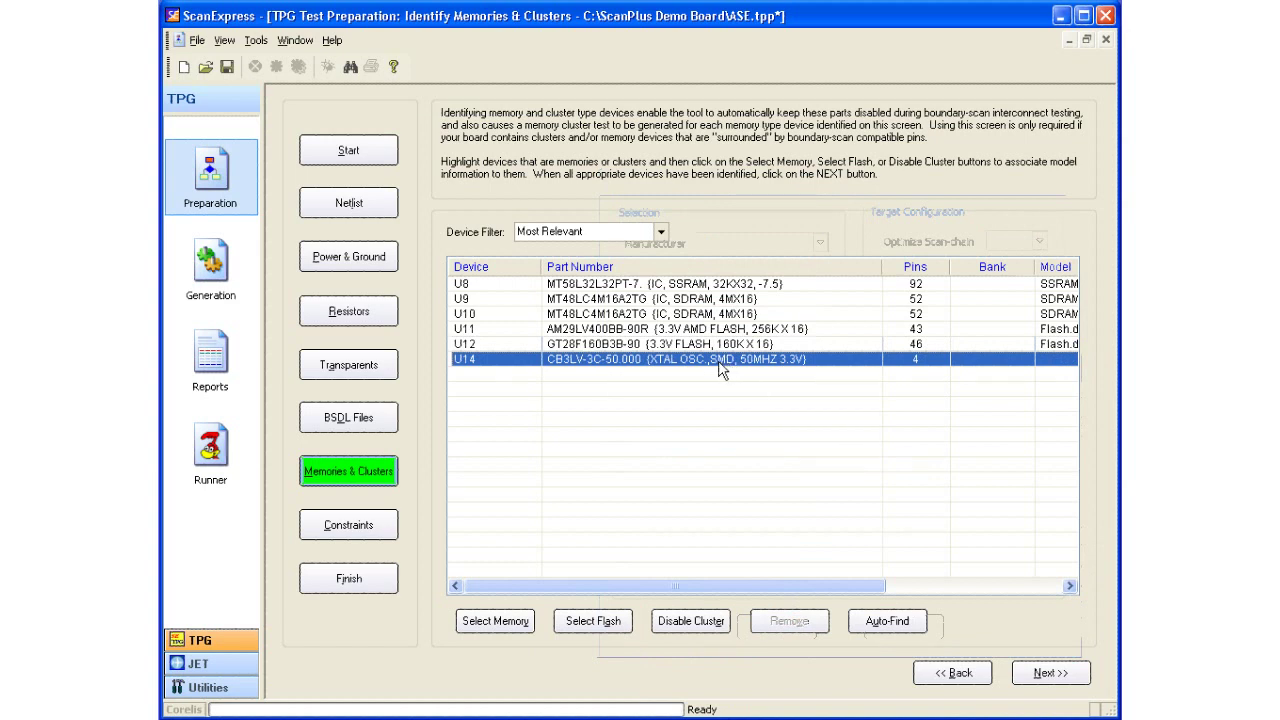
{"action": "right_click", "coordinate": [721, 367]}
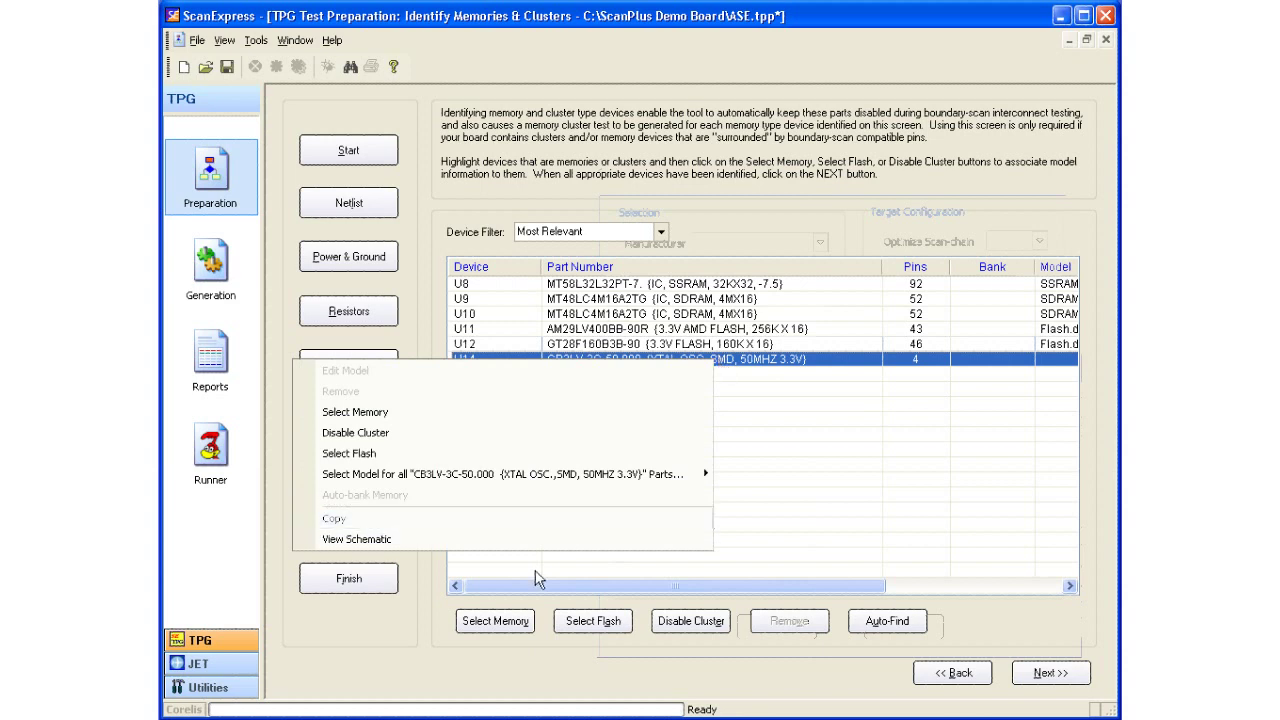
{"action": "left_click", "coordinate": [477, 541]}
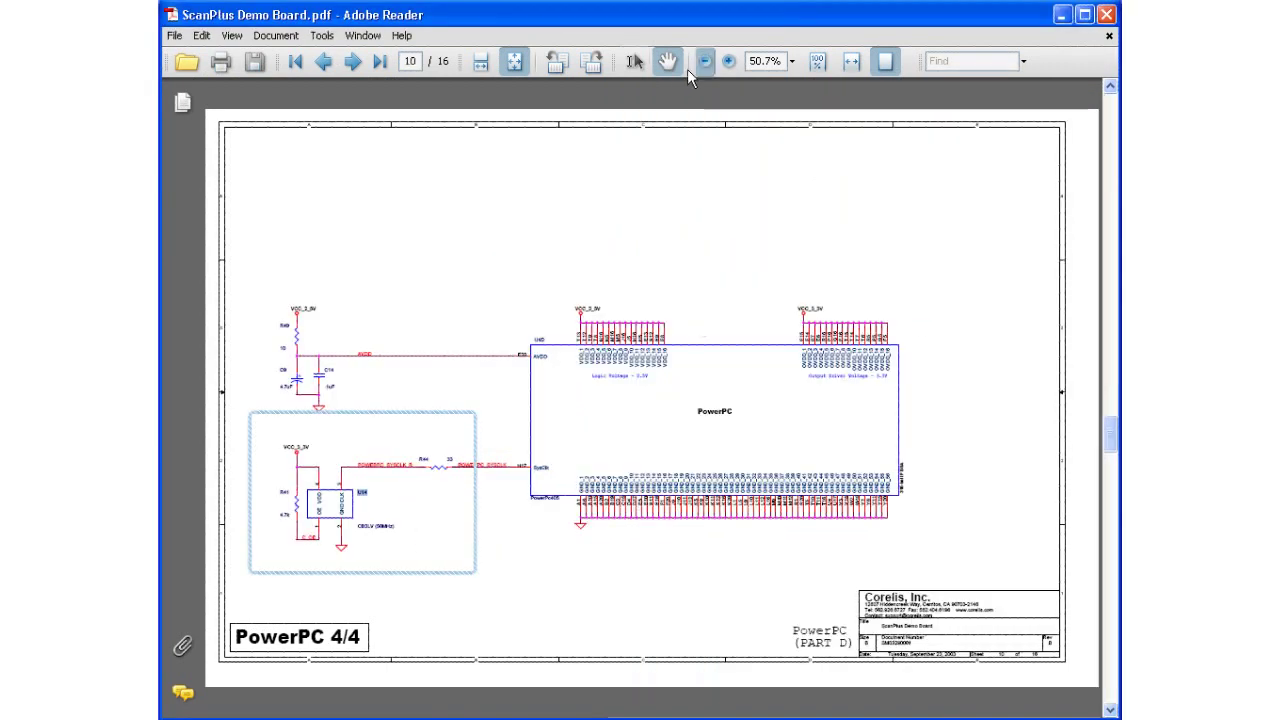
{"action": "left_click", "coordinate": [728, 61]}
{"action": "left_click", "coordinate": [728, 61]}
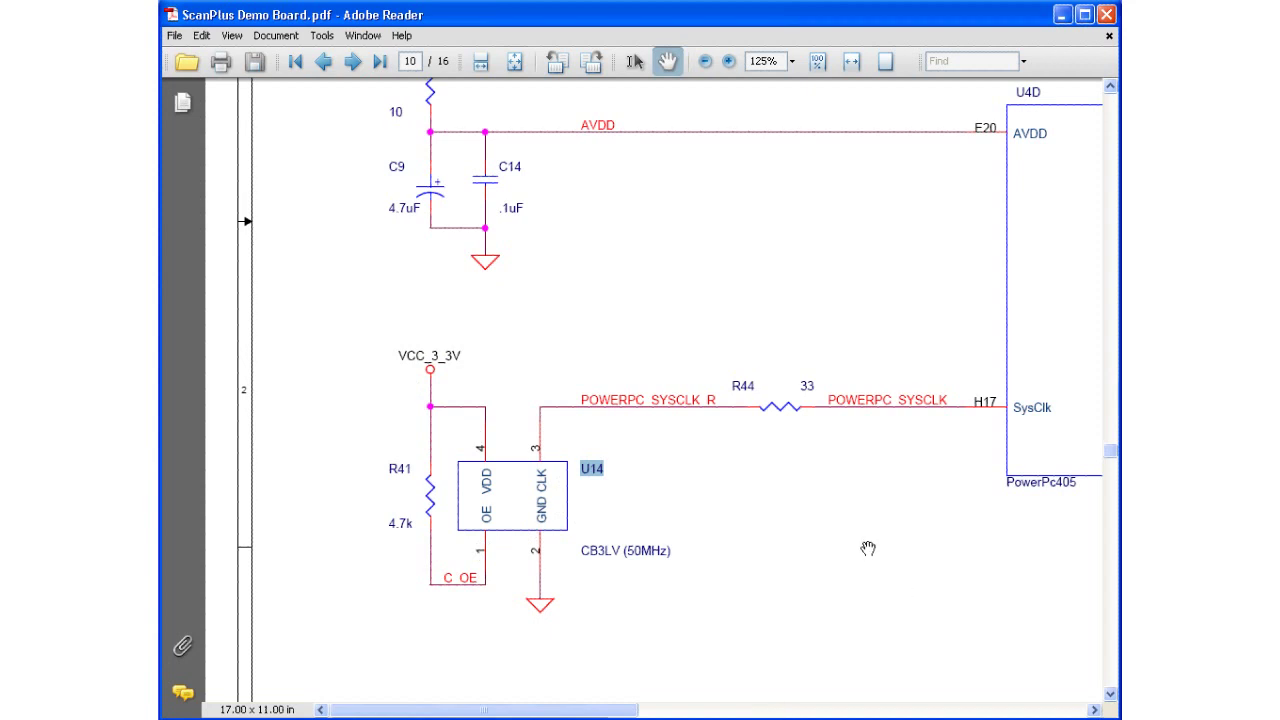
{"action": "key", "text": "alt+Tab"}
{"action": "key", "text": "alt+Tab"}
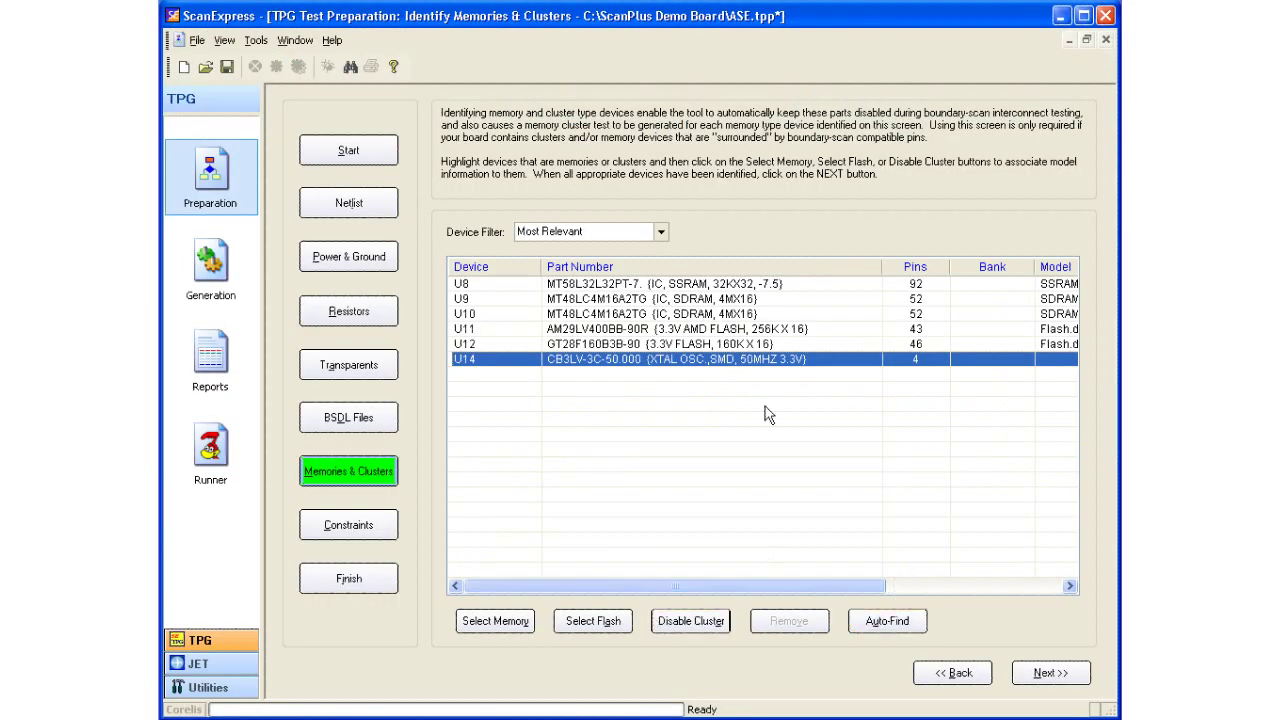
Assign the cluster information file OSCILLATOR_4_PIN.CIF to U14 as a disabled cluster and bring the assigned models into view.
{"action": "left_click", "coordinate": [681, 626]}
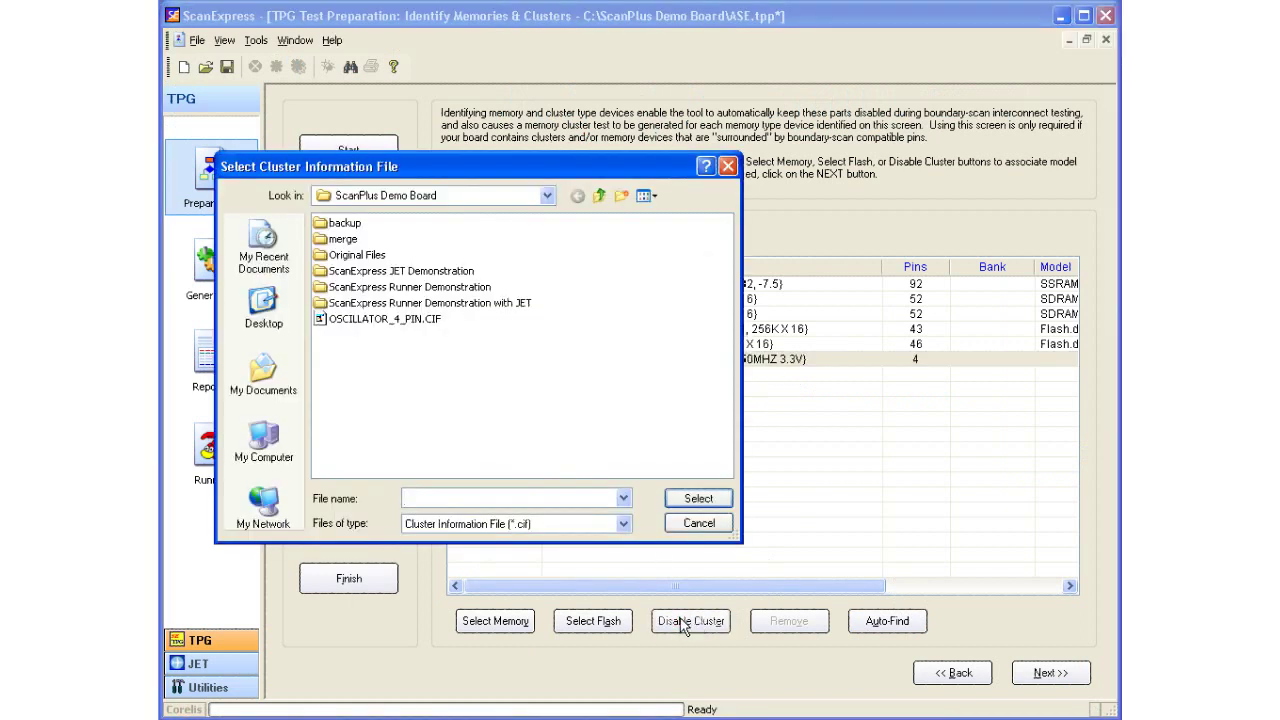
{"action": "double_click", "coordinate": [378, 320]}
{"action": "left_click", "coordinate": [938, 588]}
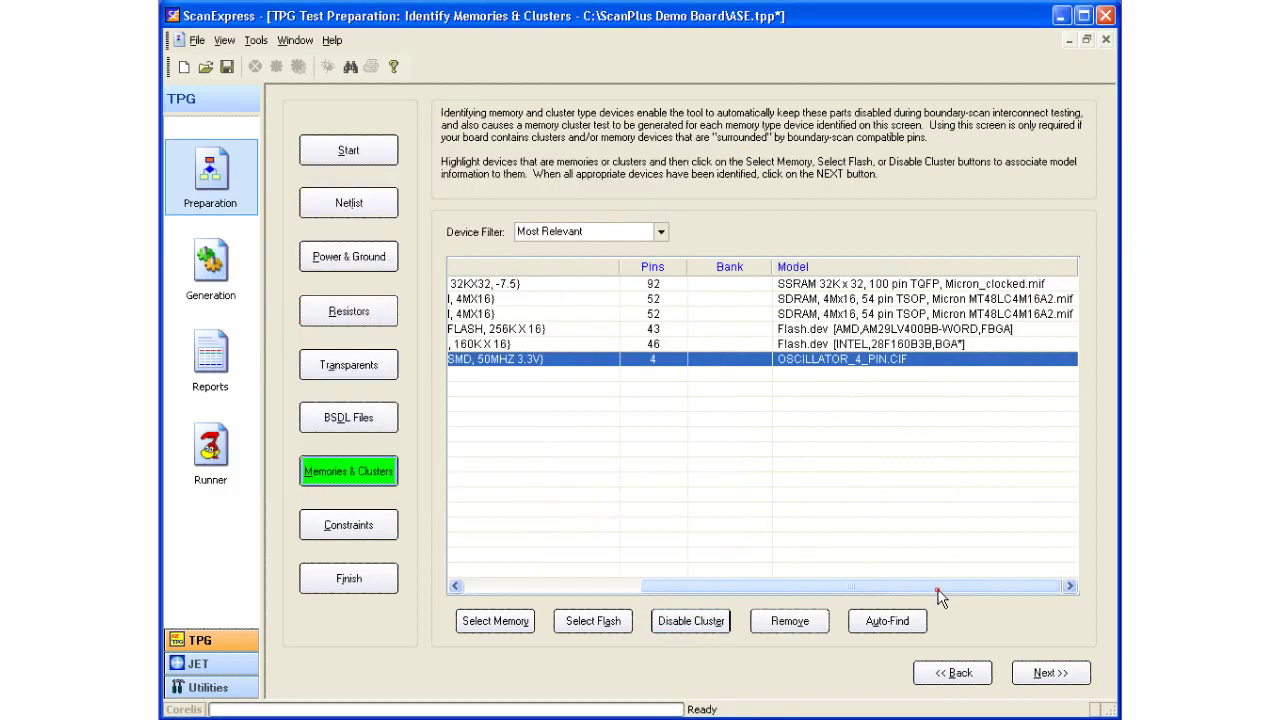
Read the pin 1 and pin 3 definitions in U14's cluster file in TextPad, and return to ScanExpress.
{"action": "double_click", "coordinate": [903, 360]}
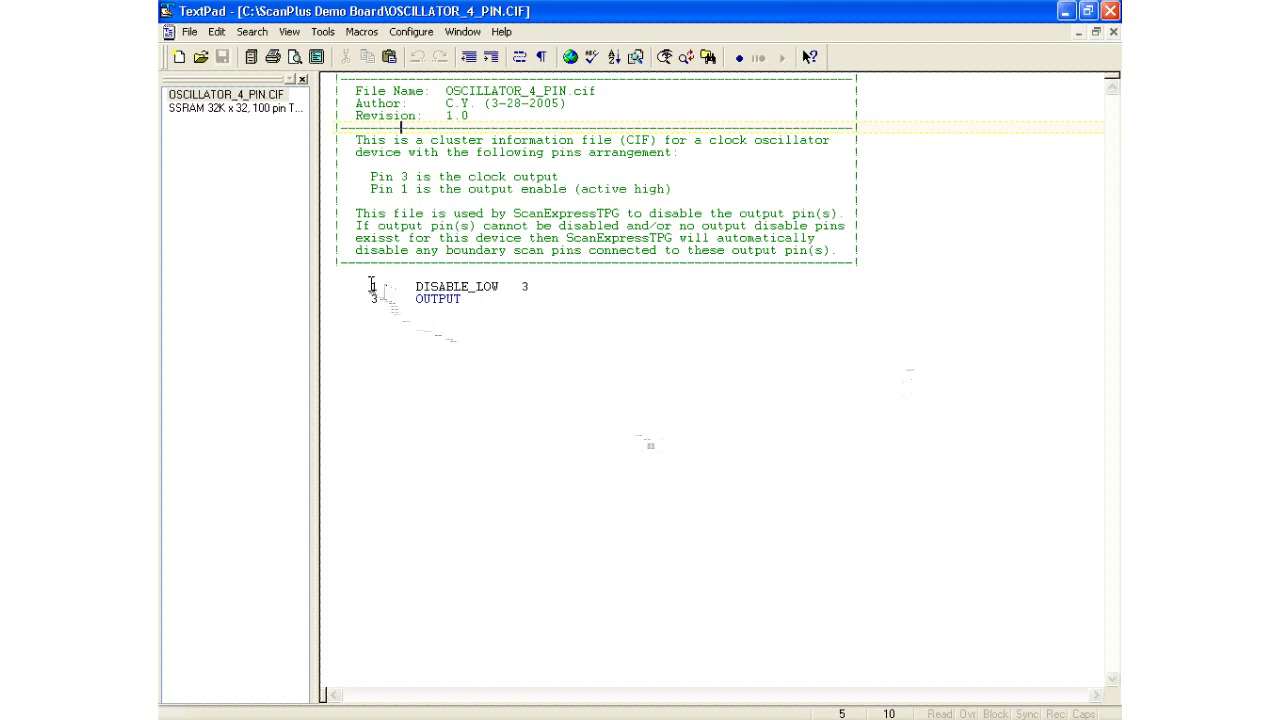
{"action": "left_click_drag", "start_coordinate": [412, 287], "coordinate": [497, 288]}
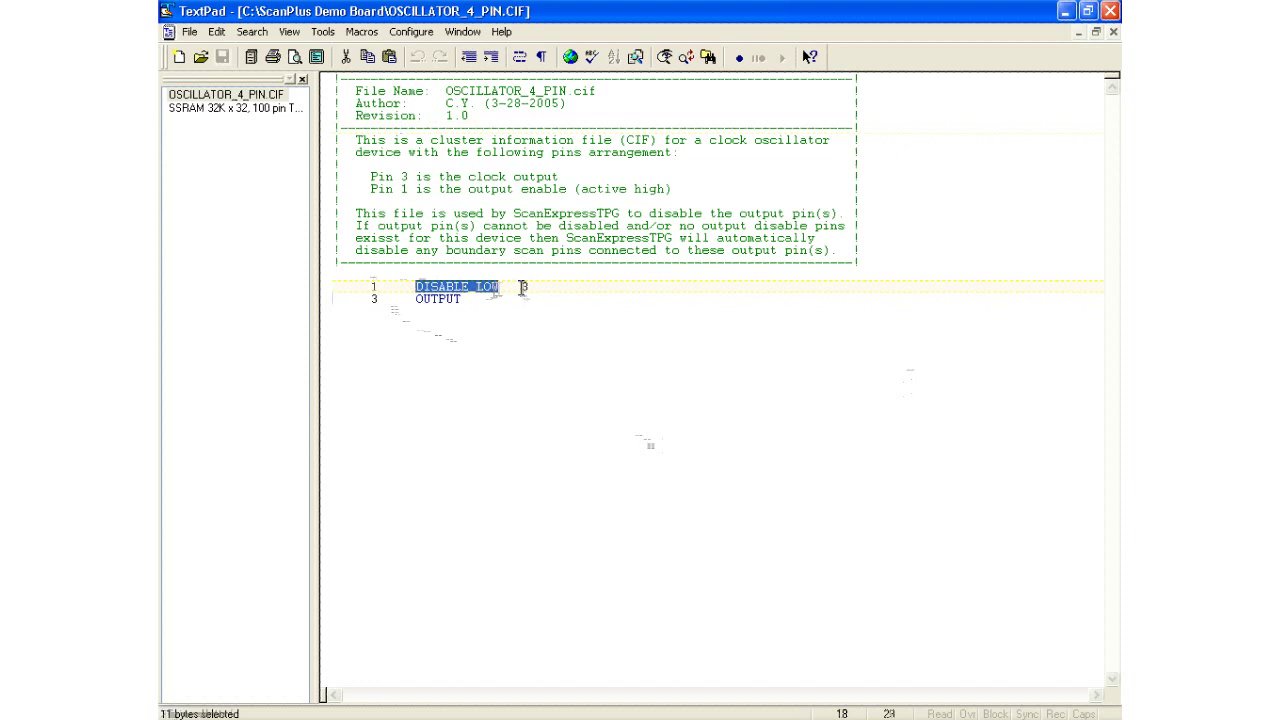
{"action": "double_click", "coordinate": [523, 287]}
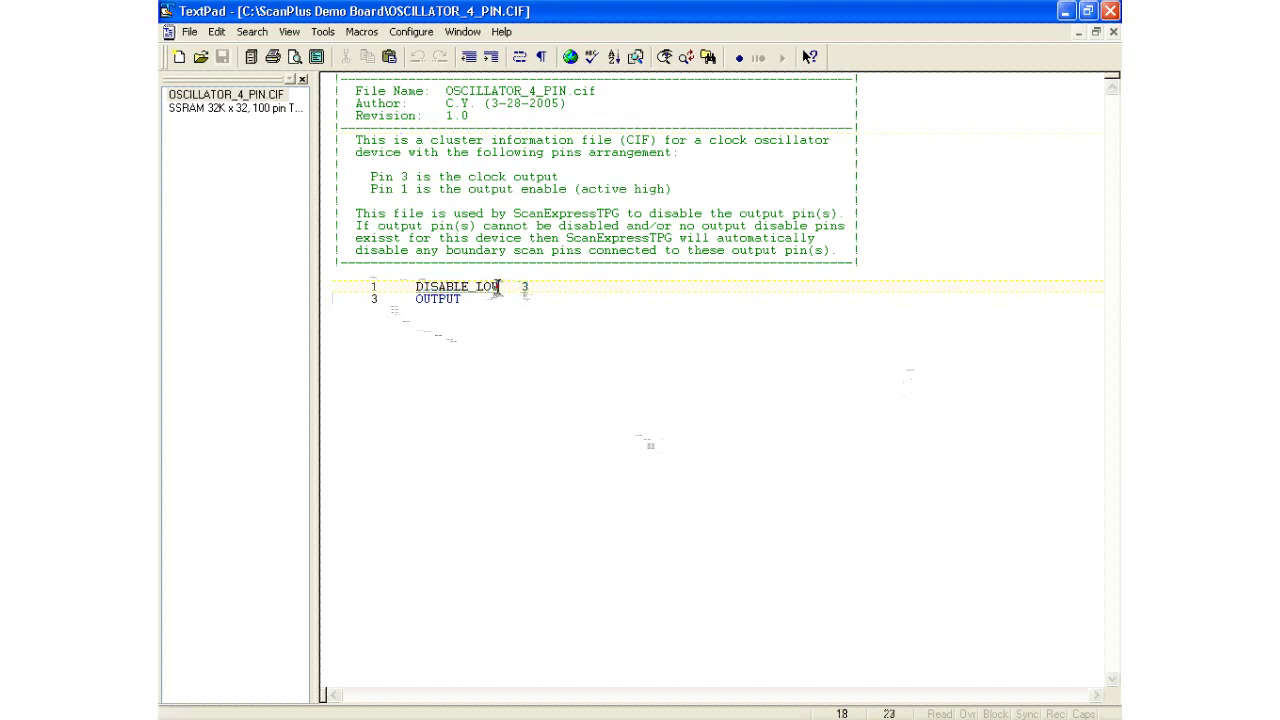
{"action": "double_click", "coordinate": [373, 299]}
{"action": "left_click_drag", "start_coordinate": [404, 299], "coordinate": [464, 300]}
{"action": "left_click", "coordinate": [491, 313]}
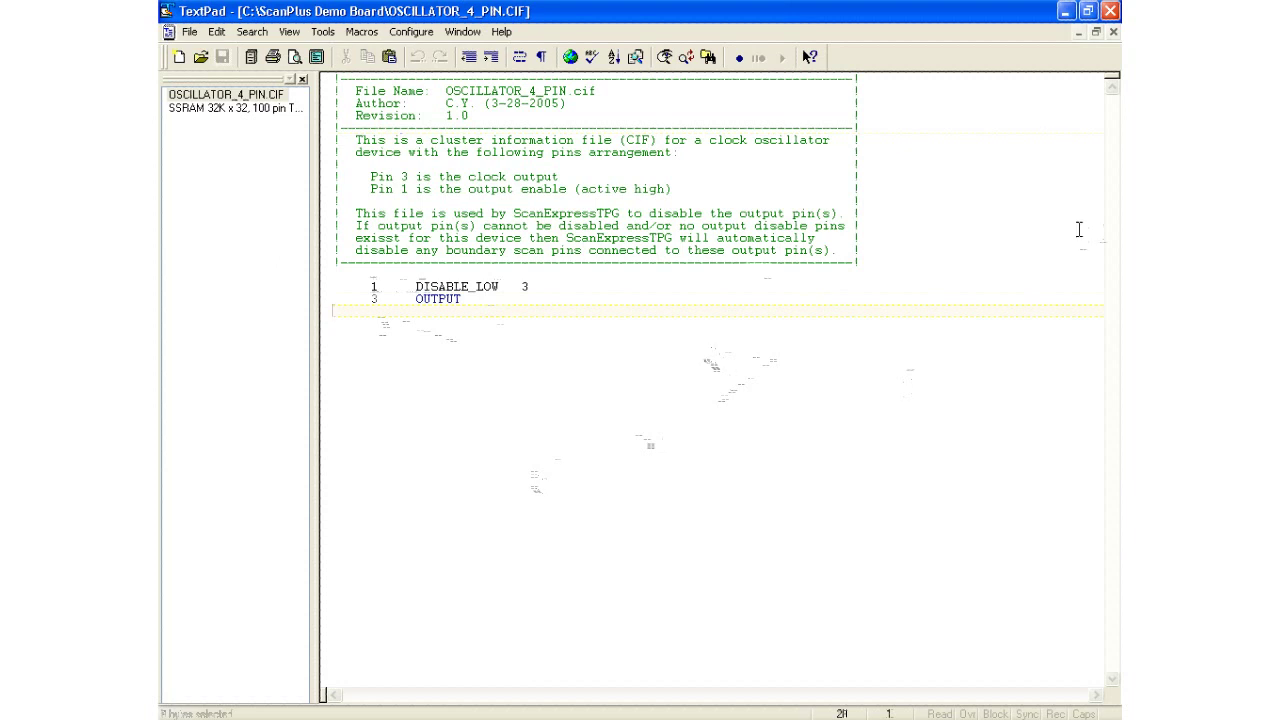
{"action": "left_click", "coordinate": [1066, 12]}
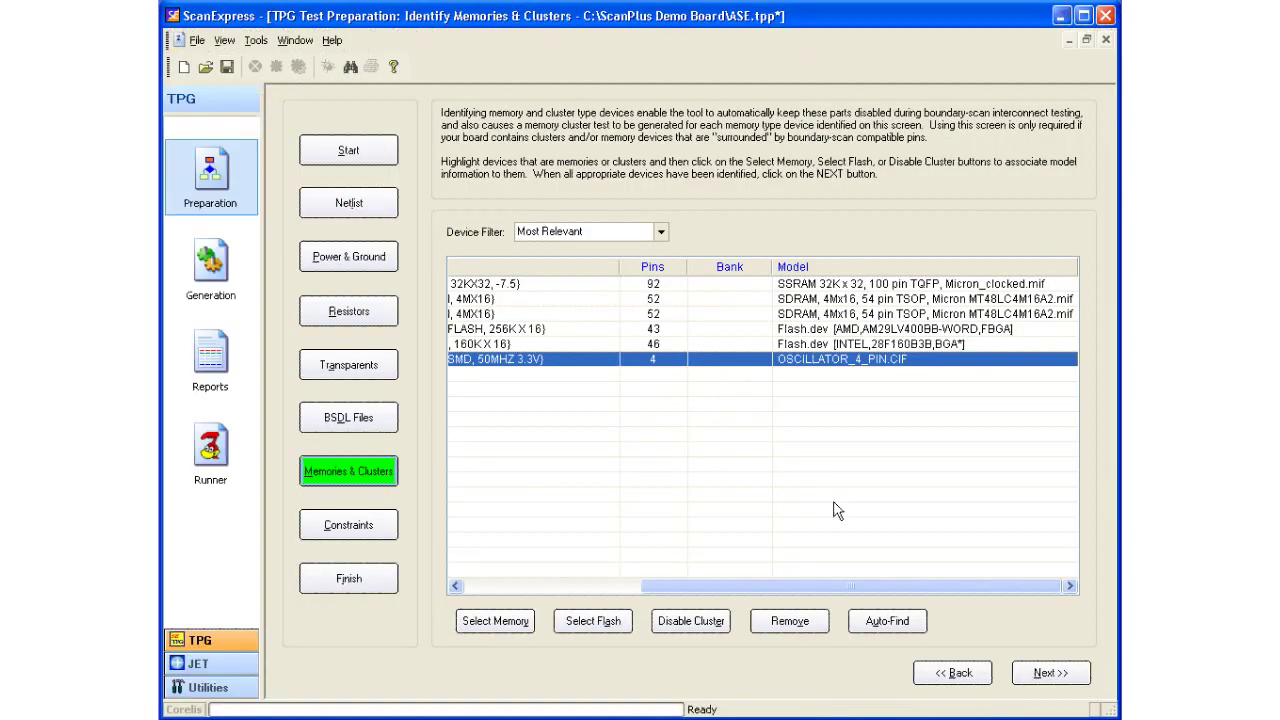
Proceed to the constraints stage and set the test coverage to EXTENSIVE, testing all boundary-scan nets with supplemental vectors.
{"action": "left_click", "coordinate": [1062, 677]}
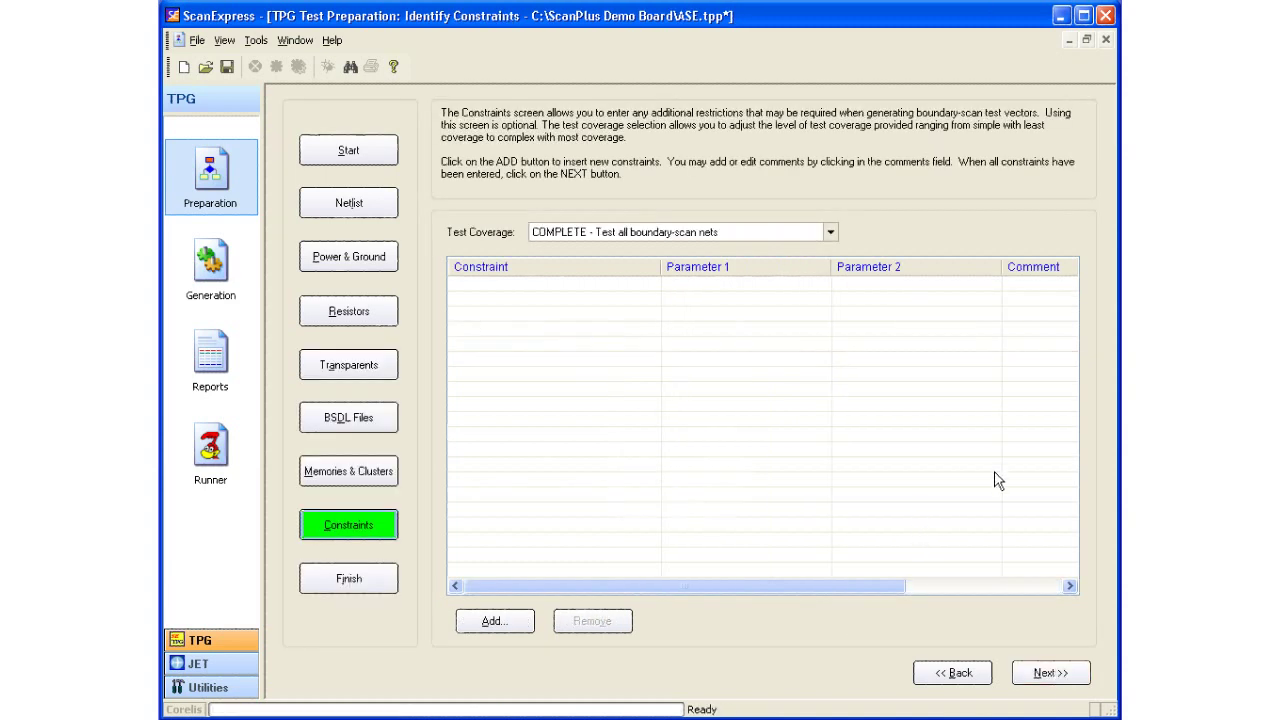
{"action": "left_click", "coordinate": [830, 233]}
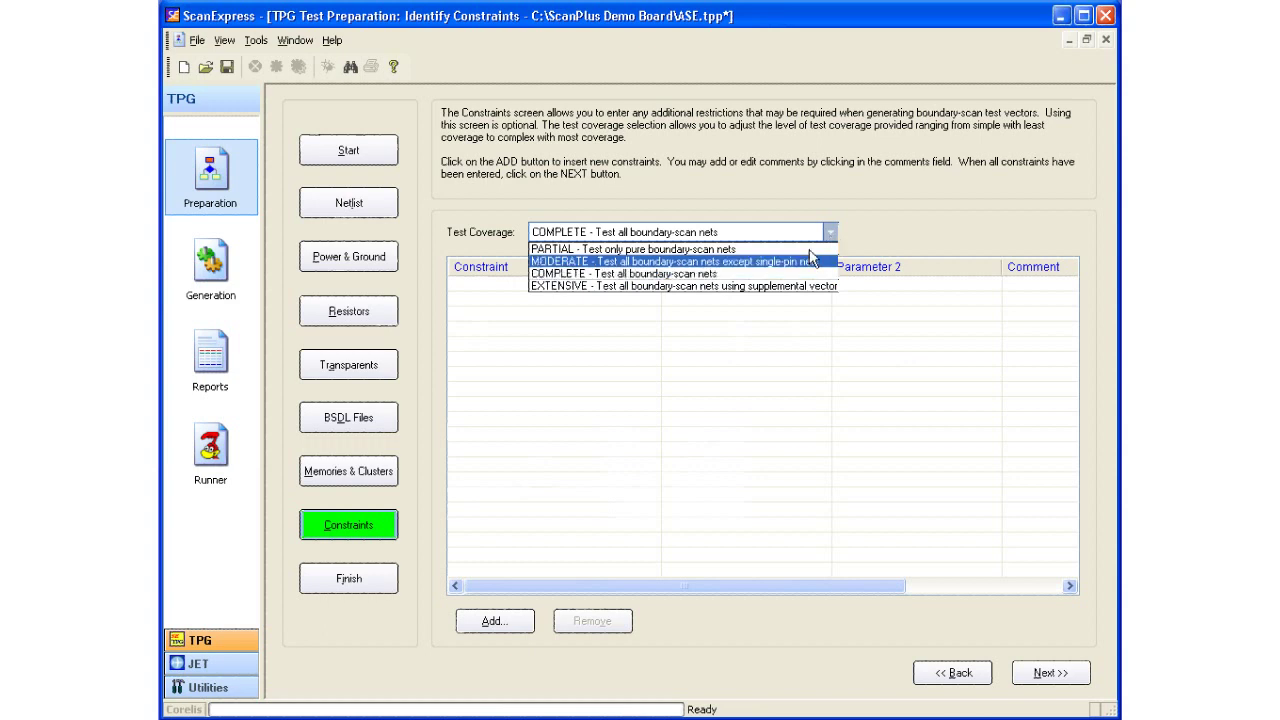
{"action": "left_click", "coordinate": [778, 286]}
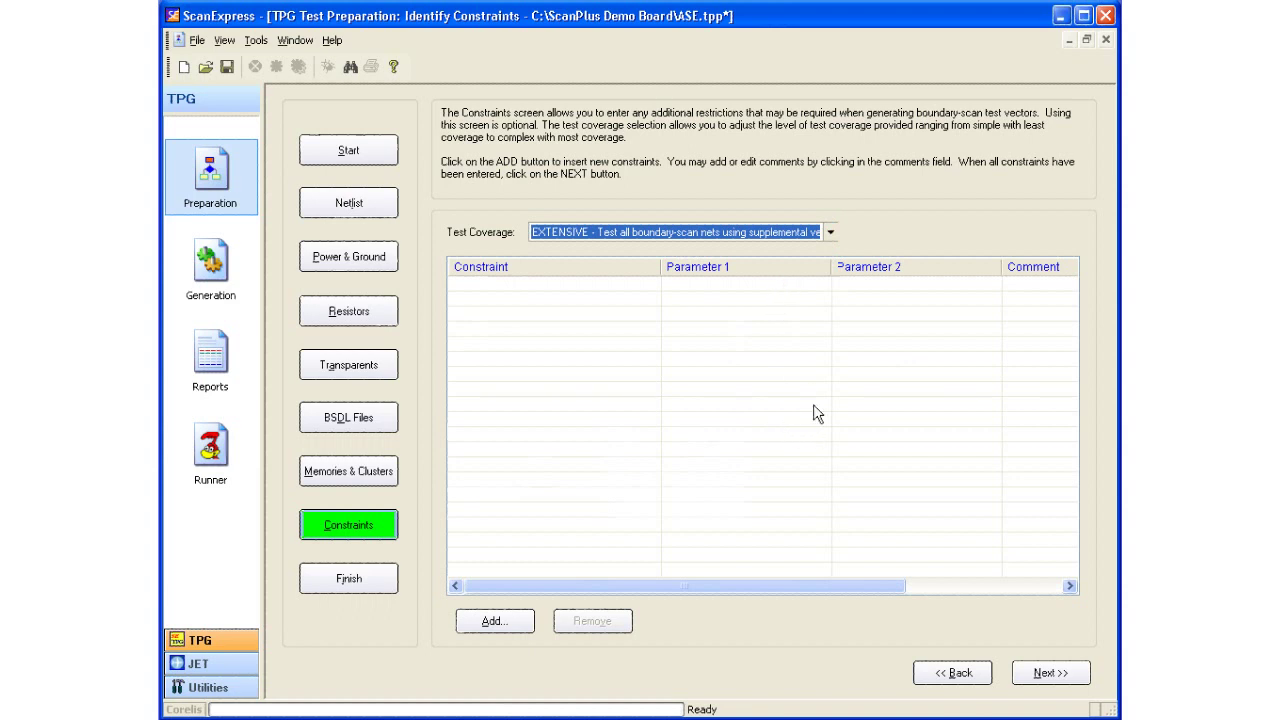
Review the constraint types available for nets and pins, without adding any constraint.
{"action": "left_click", "coordinate": [494, 621]}
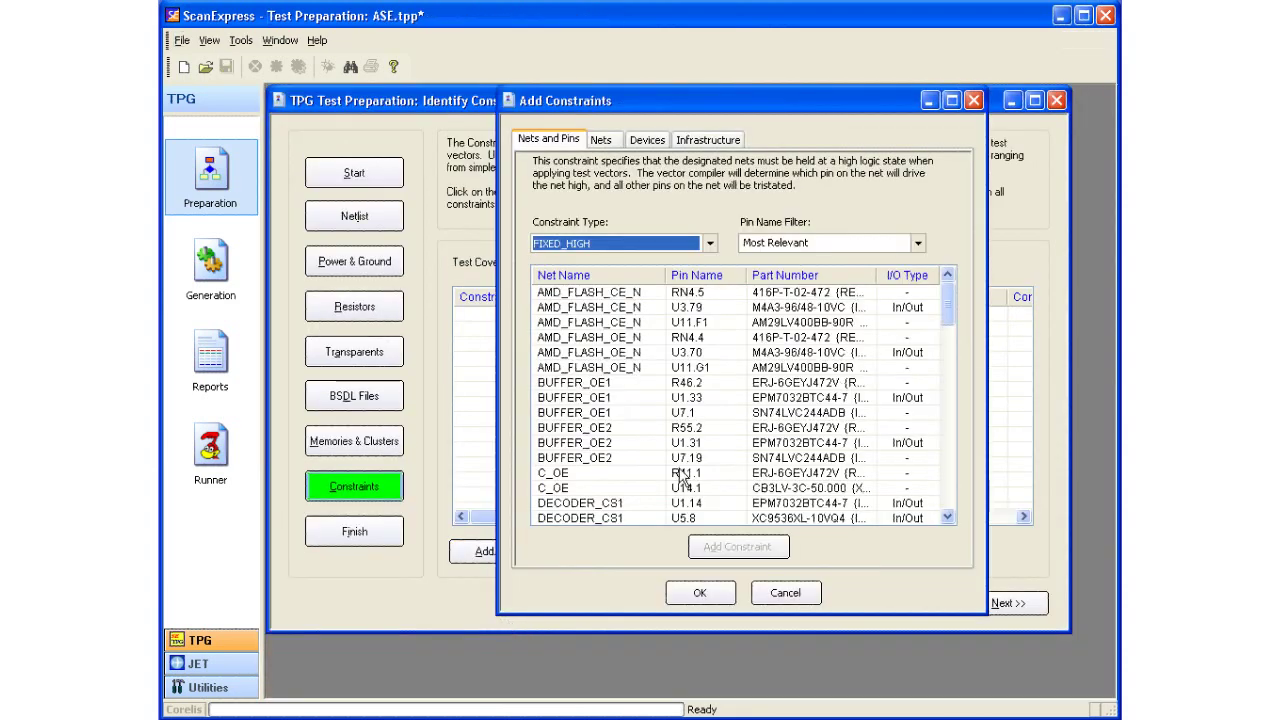
{"action": "left_click", "coordinate": [711, 244]}
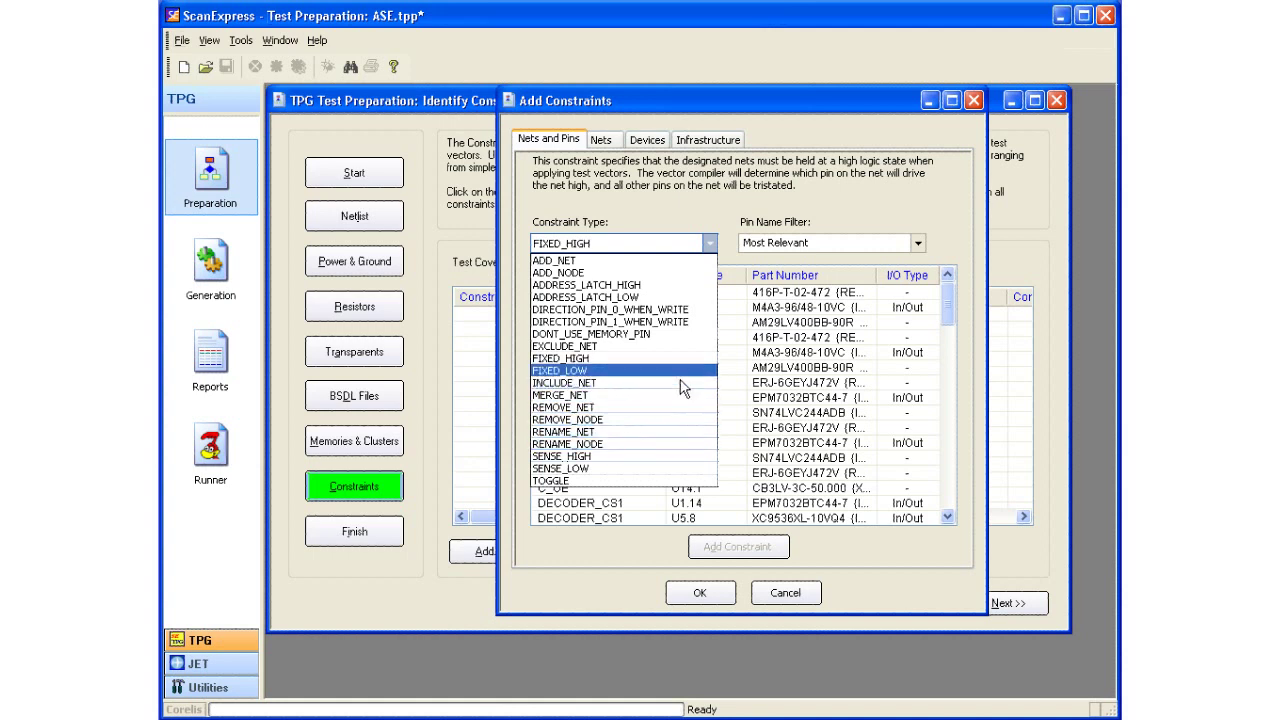
{"action": "left_click", "coordinate": [709, 243]}
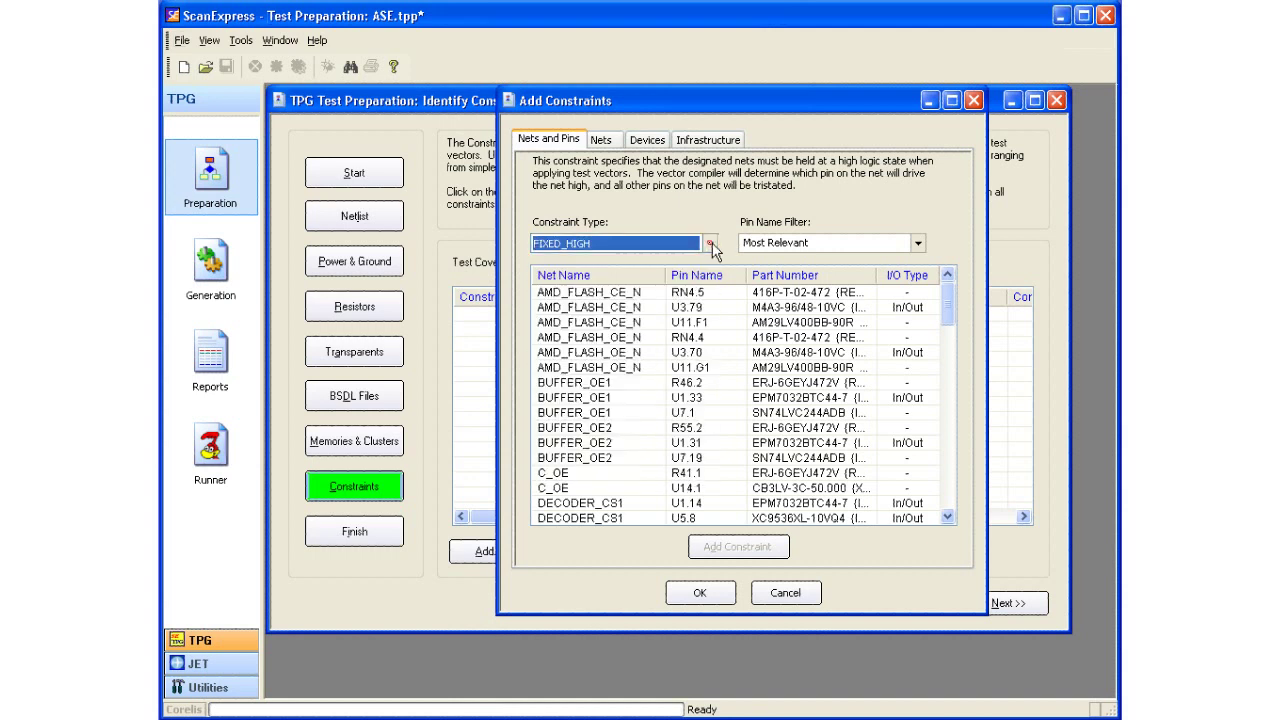
{"action": "left_click", "coordinate": [783, 593]}
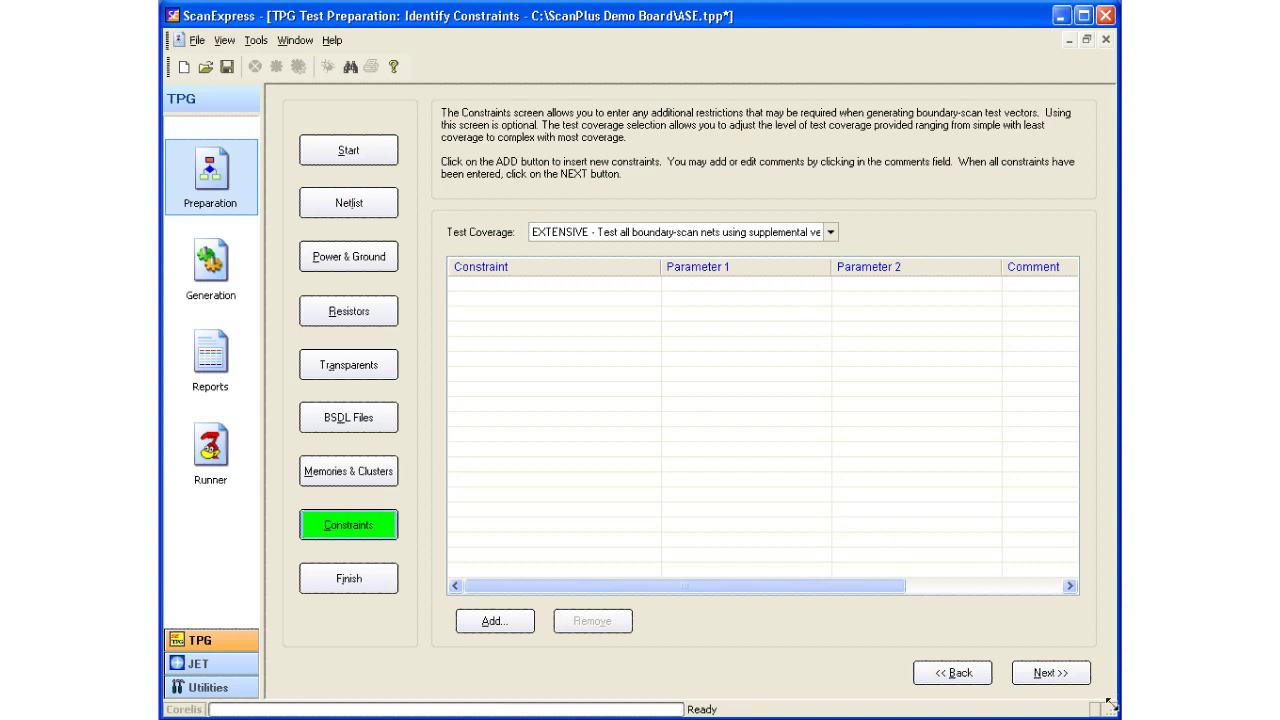
Finish the preparation by creating a new test list and input files, and generate all test steps of ASE.tpg.
{"action": "left_click", "coordinate": [1050, 675]}
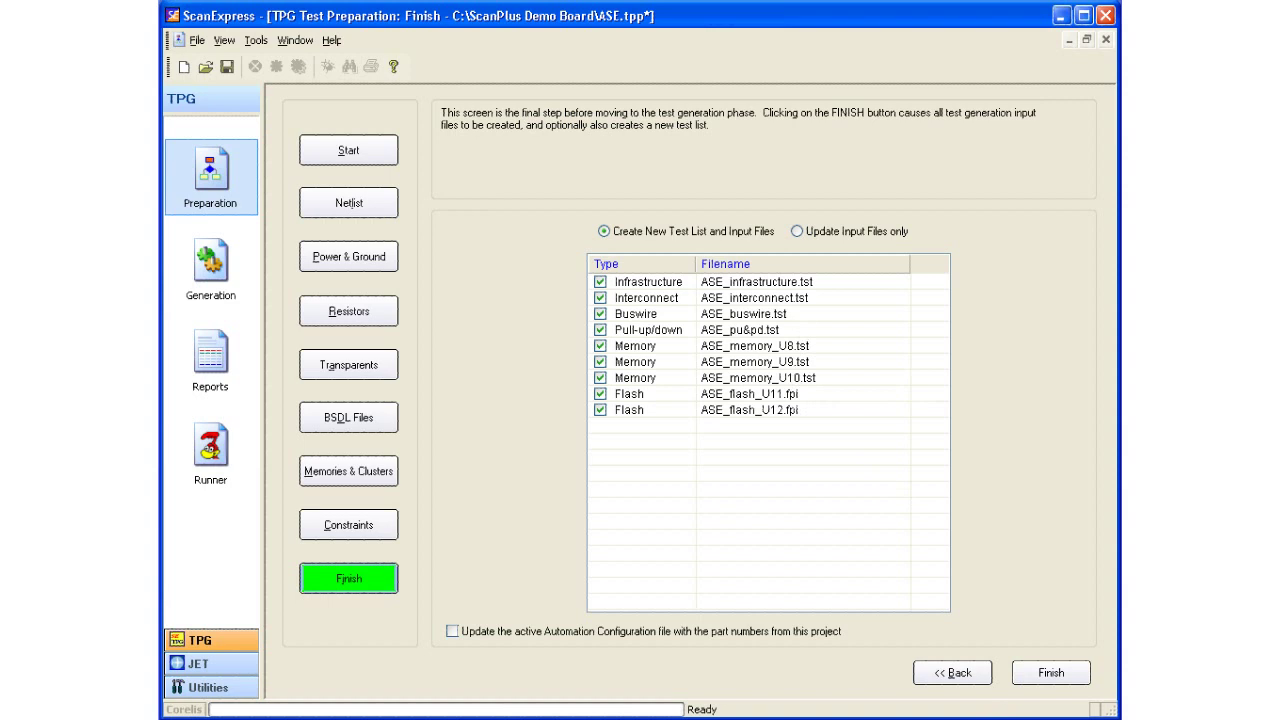
{"action": "left_click", "coordinate": [1051, 673]}
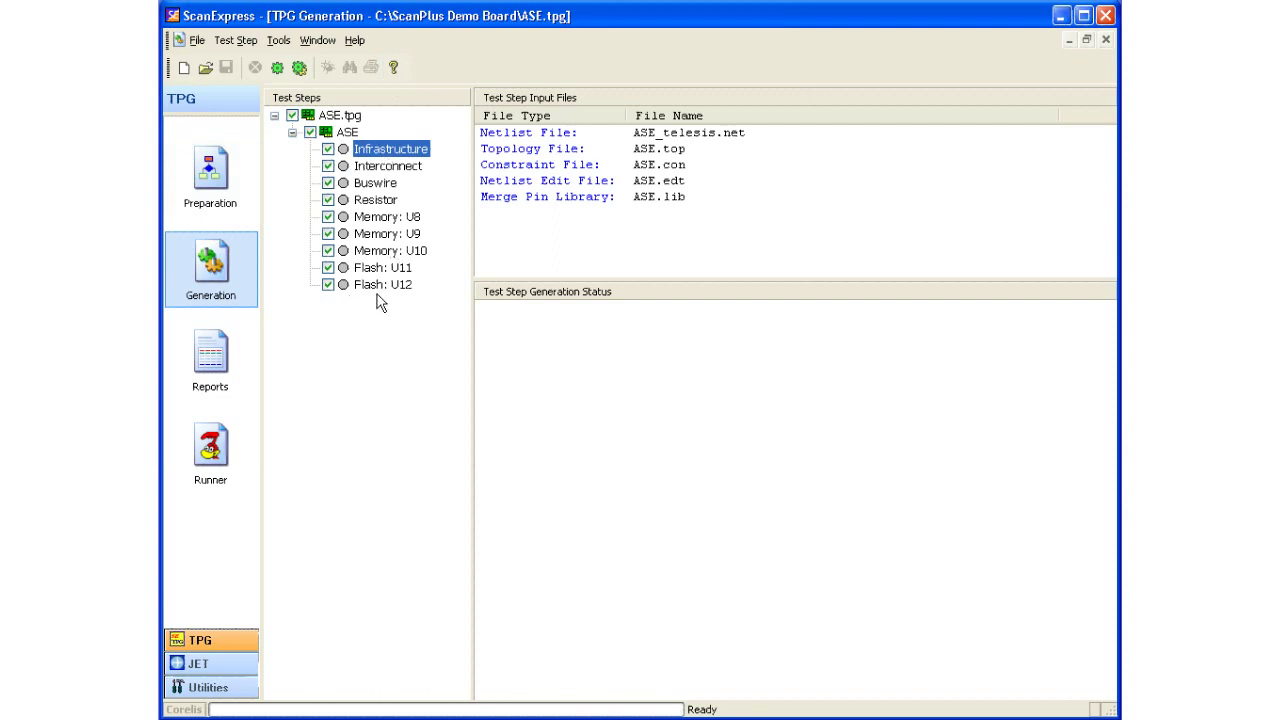
{"action": "left_click", "coordinate": [304, 76]}
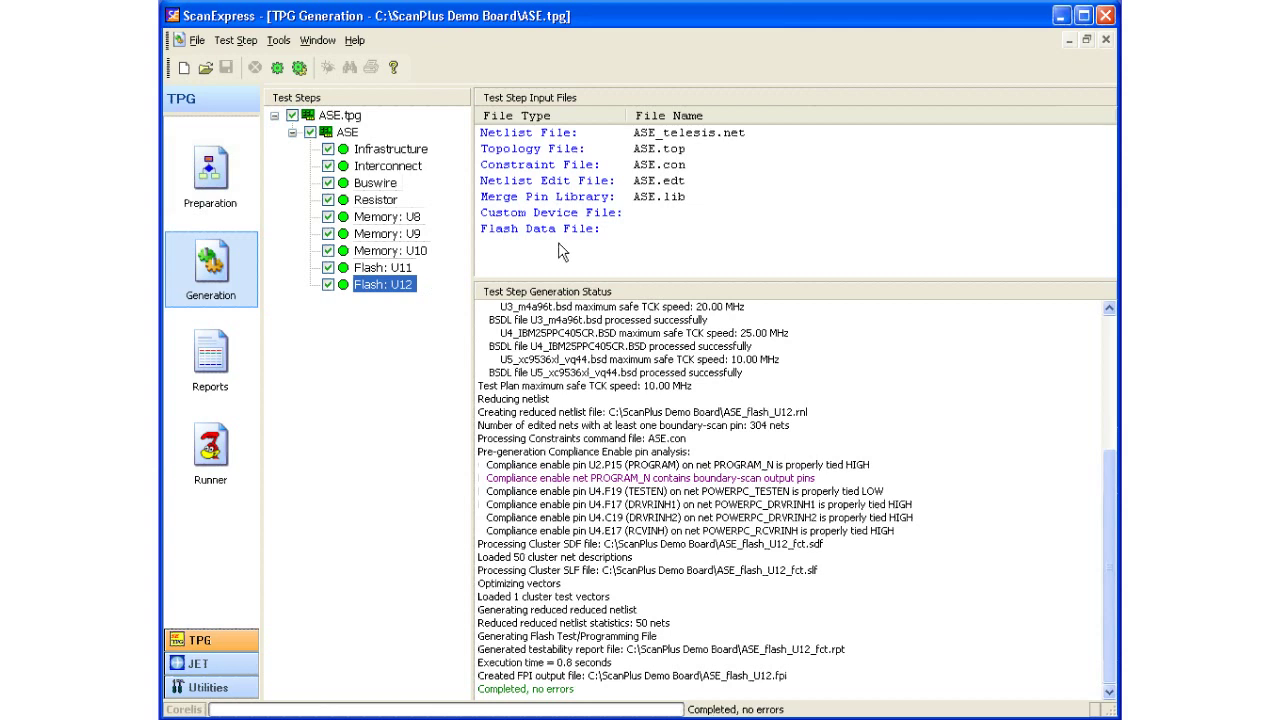
Generate all listed coverage reports in a maximized ScanExpressDFT and highlight the Fully Tested Nets entry of the coverage summary.
{"action": "left_click", "coordinate": [217, 366]}
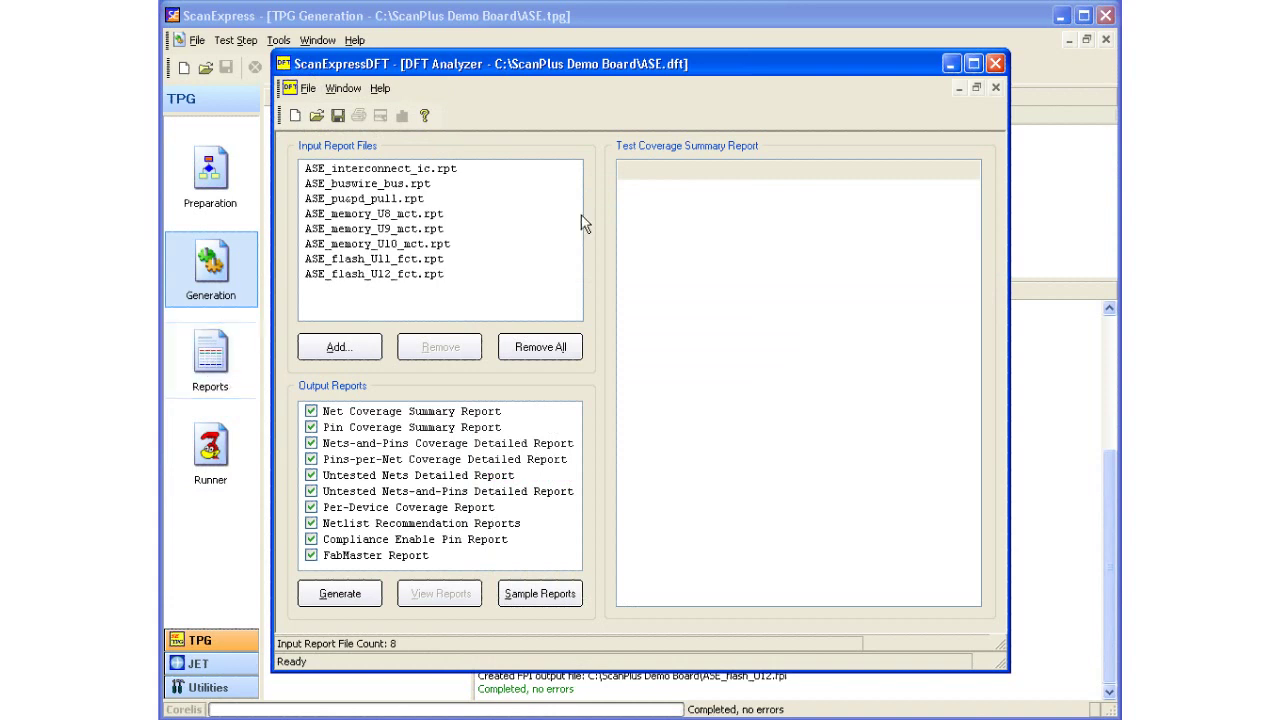
{"action": "double_click", "coordinate": [672, 66]}
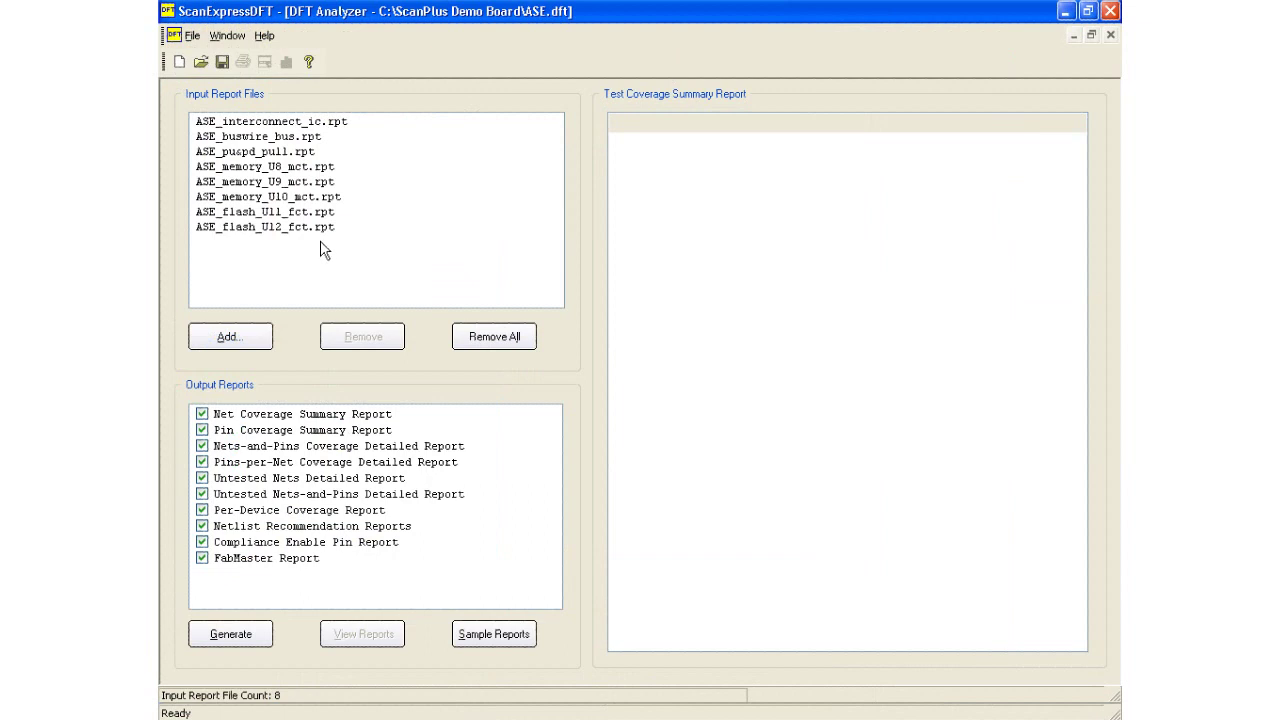
{"action": "left_click", "coordinate": [236, 638]}
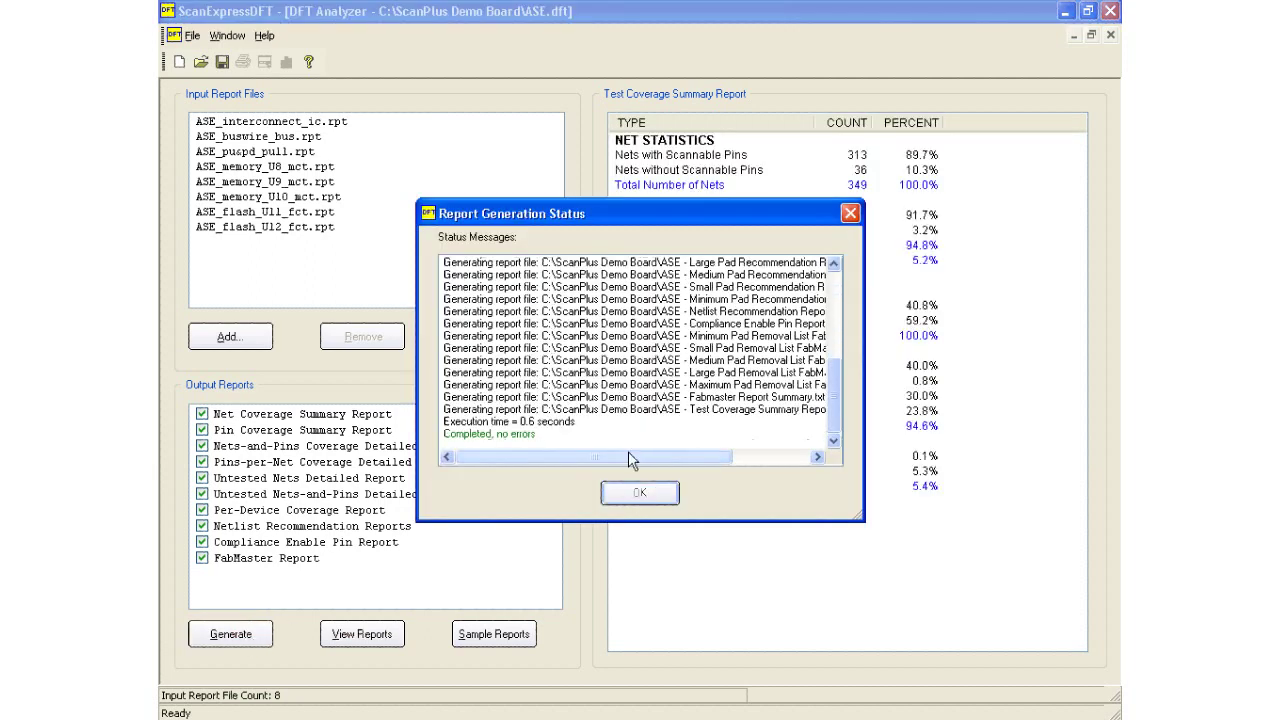
{"action": "left_click", "coordinate": [704, 300]}
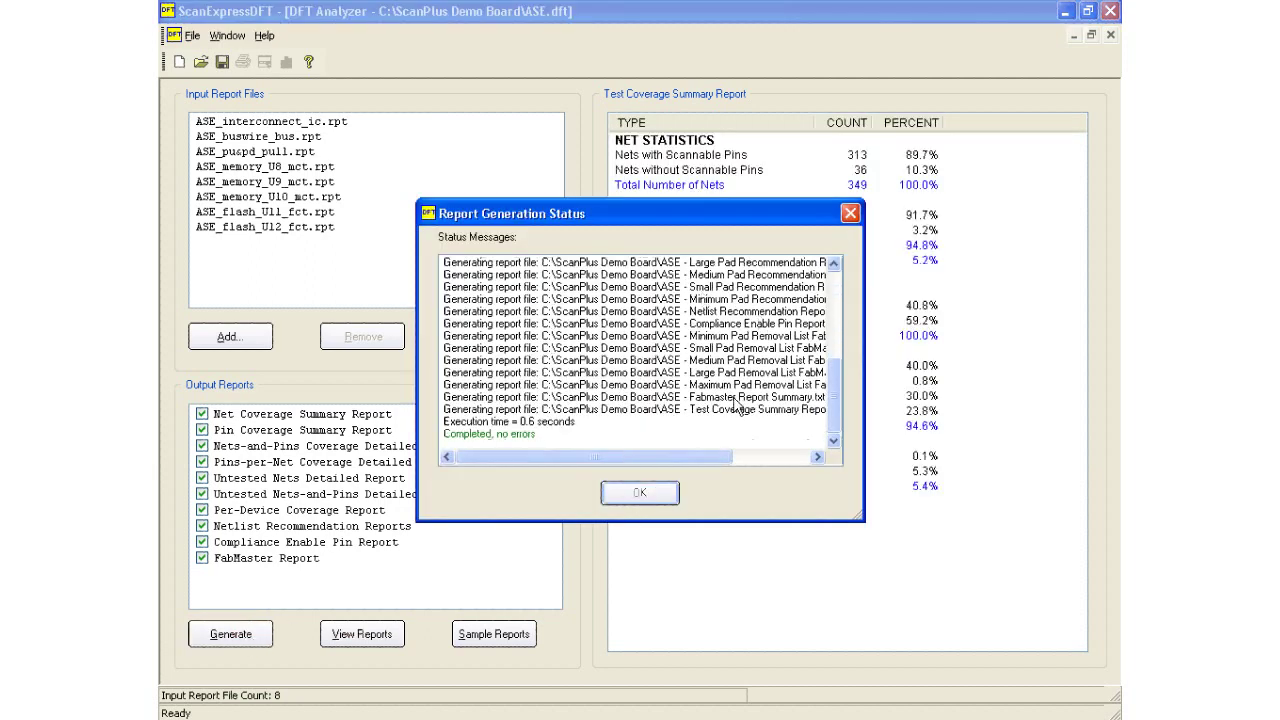
{"action": "left_click", "coordinate": [640, 496]}
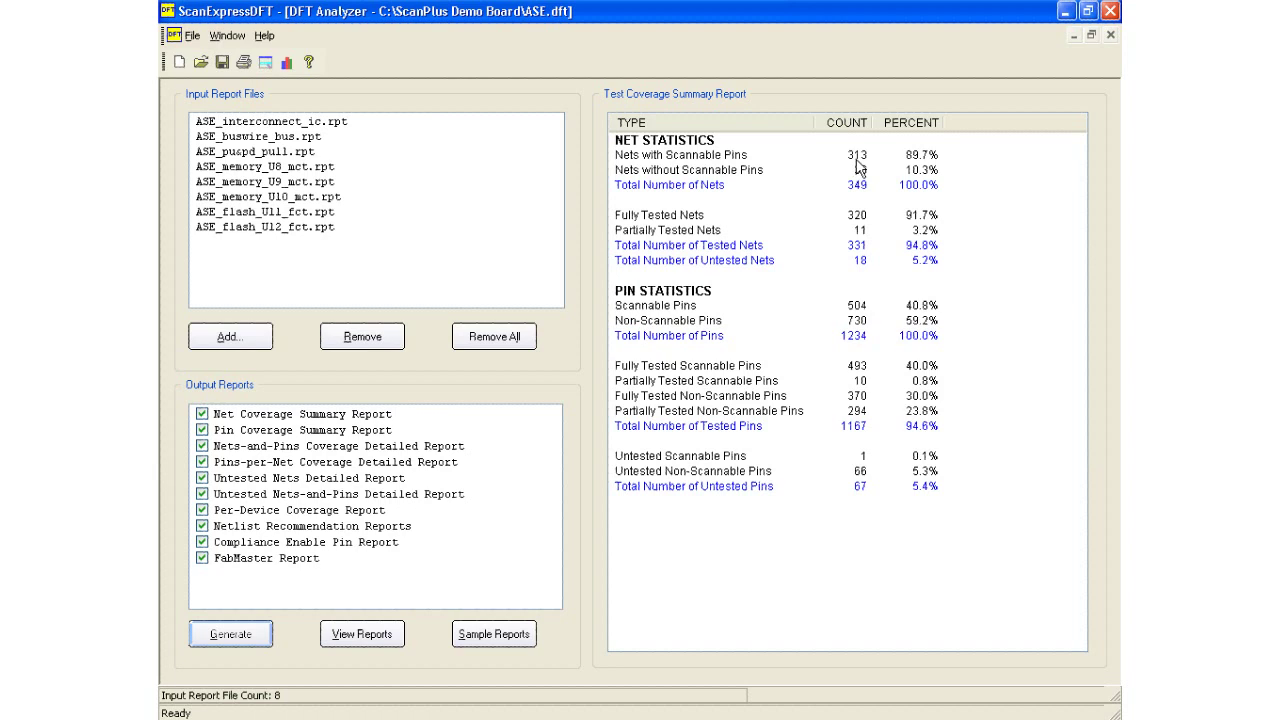
{"action": "left_click", "coordinate": [866, 216]}
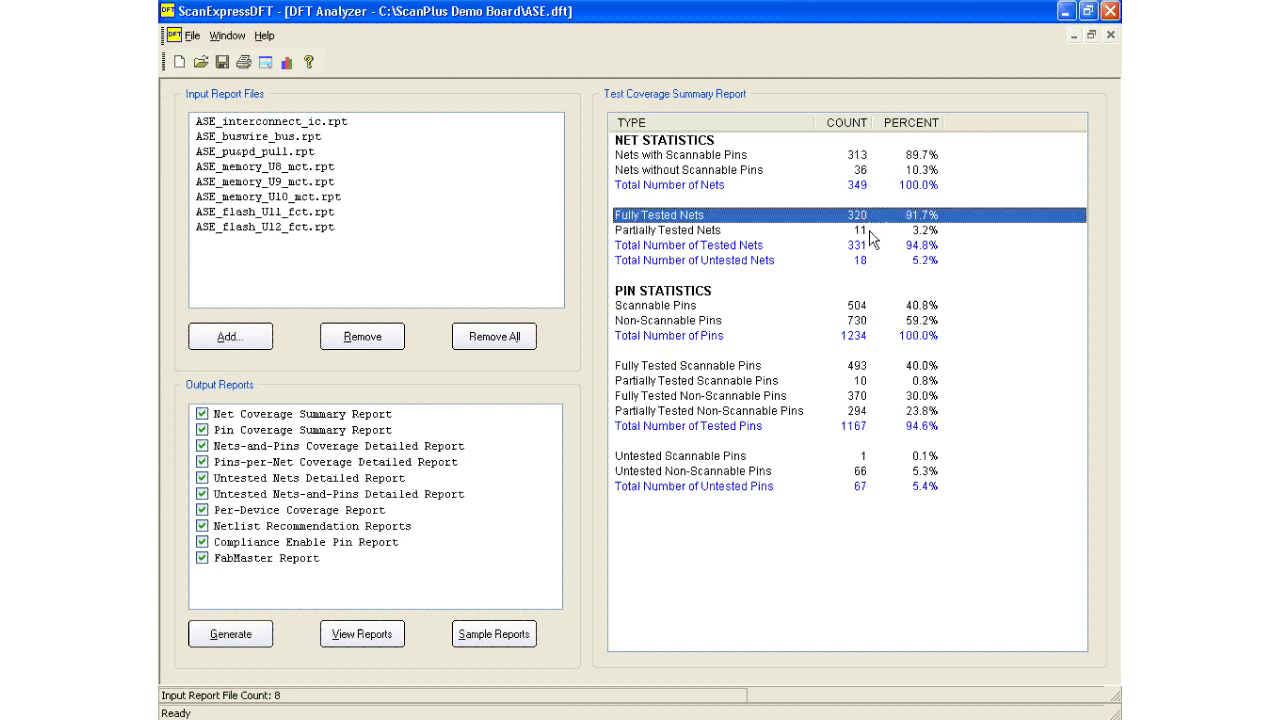
Highlight the partially tested and total tested nets in the coverage summary, and open the generated reports with the Compliance Enable Pin Report maximized.
{"action": "left_click", "coordinate": [869, 230]}
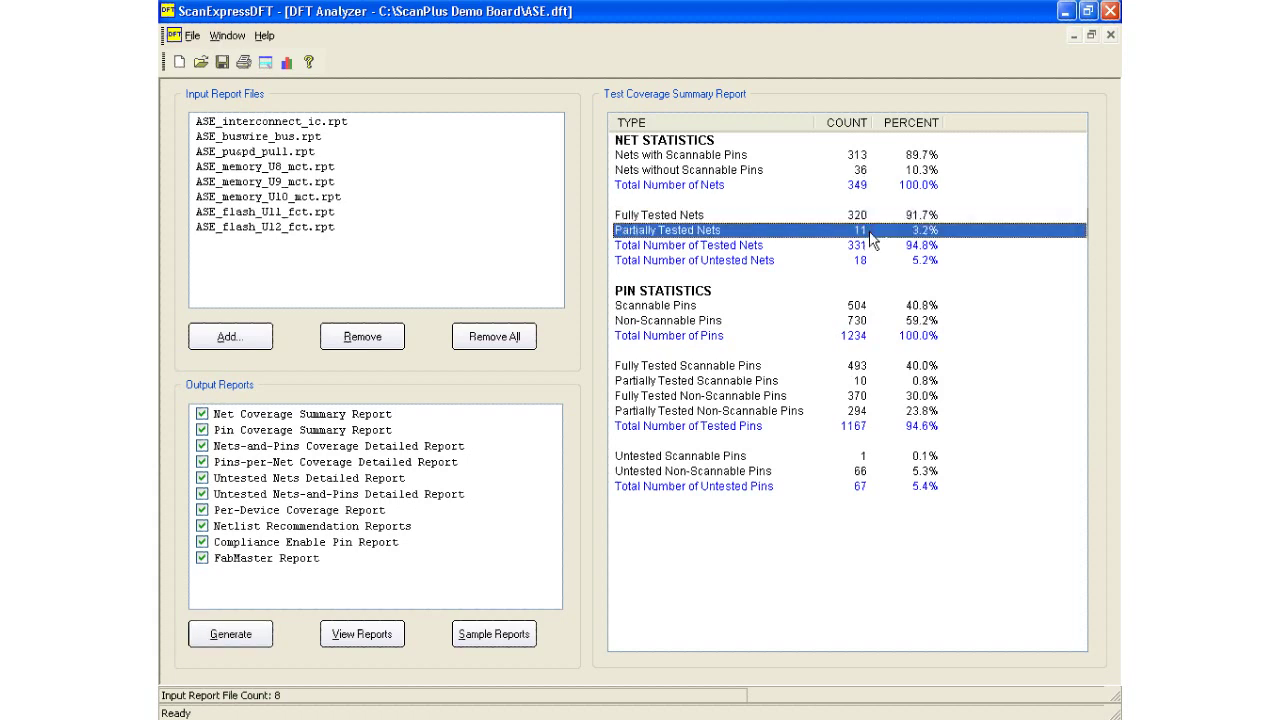
{"action": "left_click", "coordinate": [876, 246]}
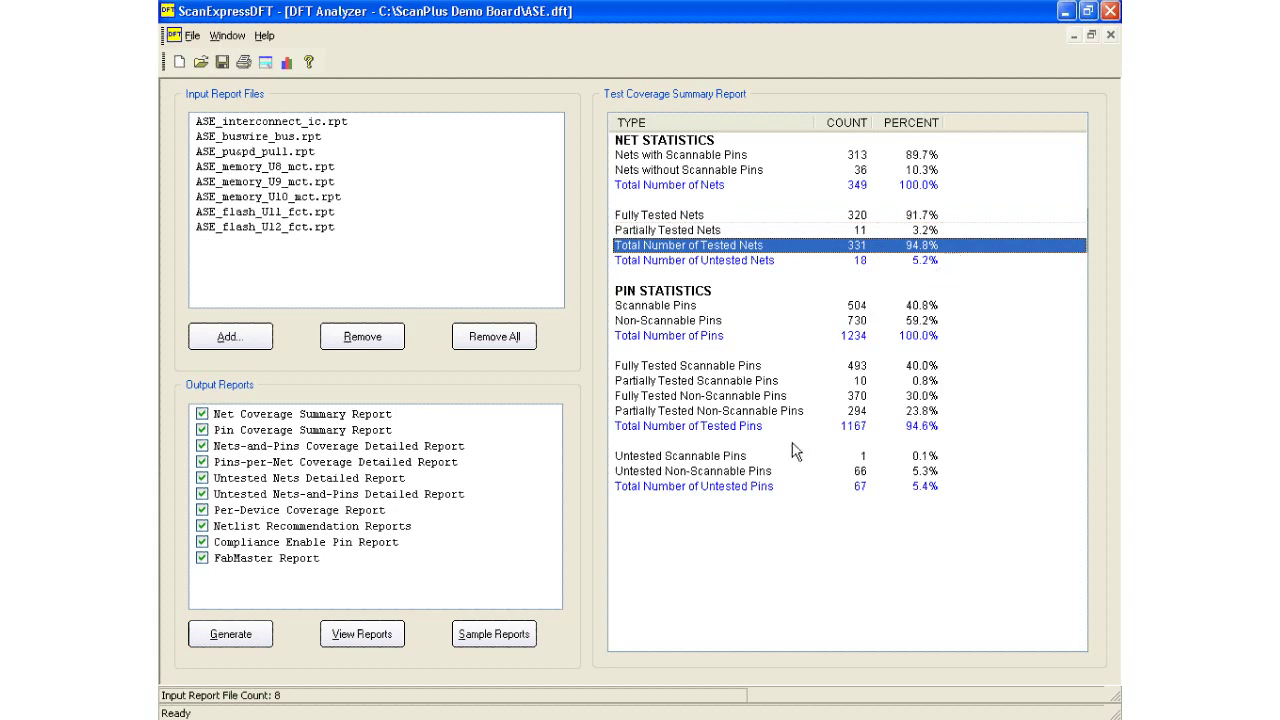
{"action": "left_click", "coordinate": [392, 642]}
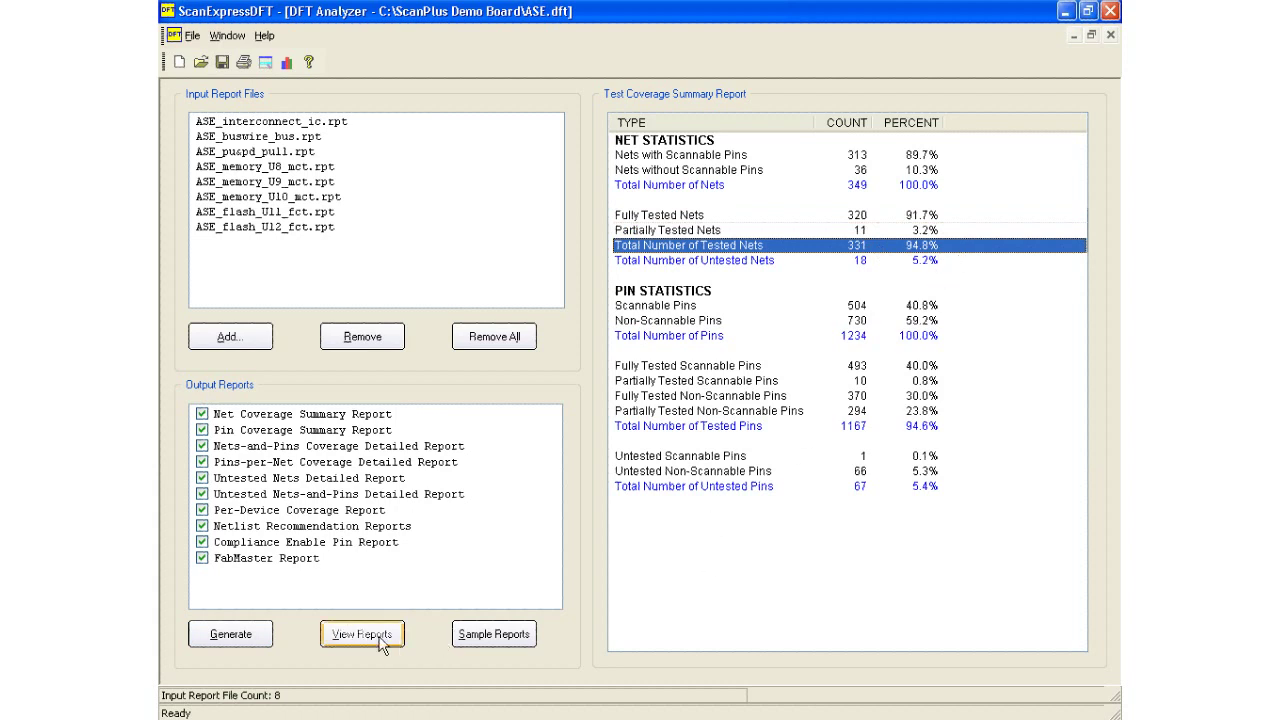
{"action": "left_click", "coordinate": [381, 642]}
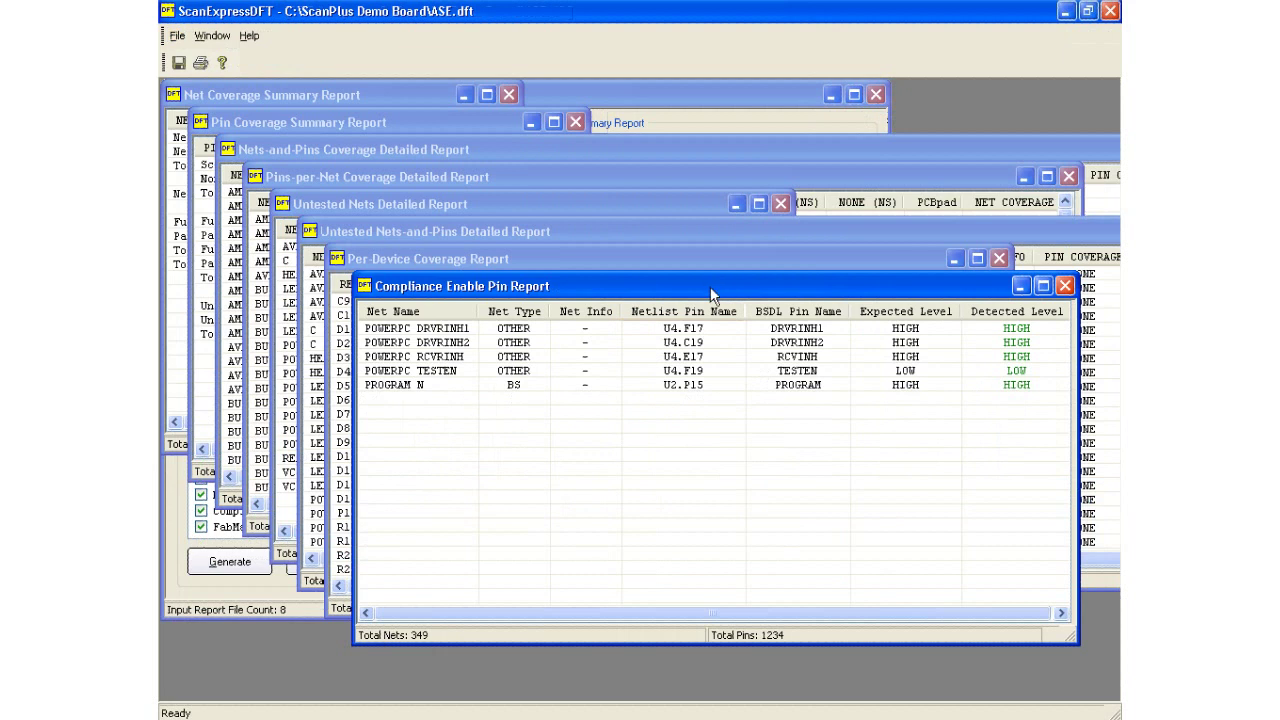
{"action": "double_click", "coordinate": [610, 286]}
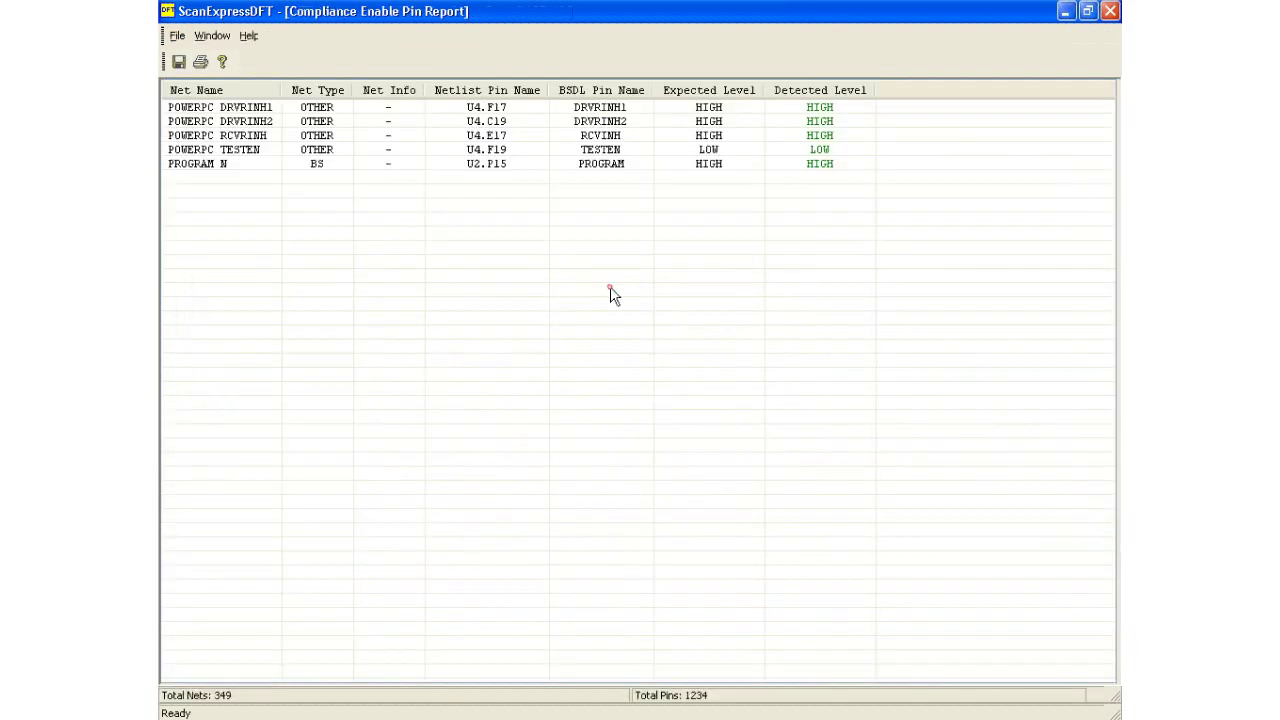
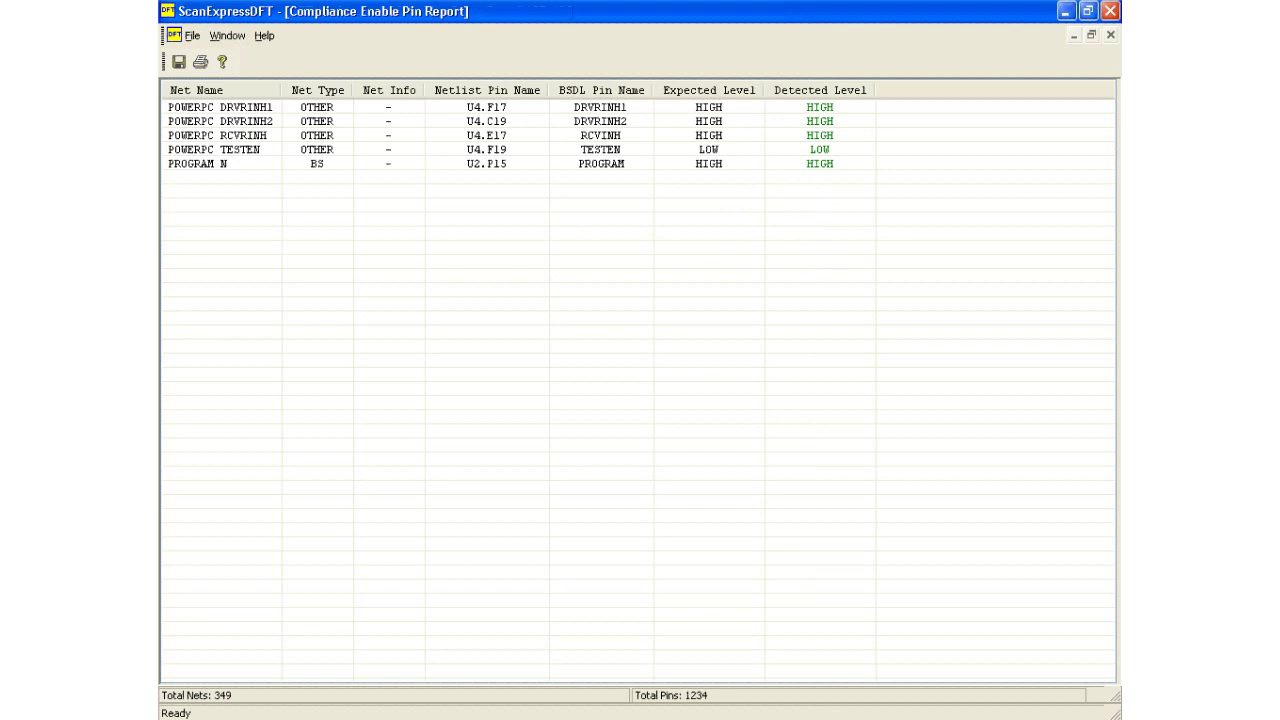
Review the remaining coverage reports, from Per-Device Coverage to Net Coverage Summary, closing each one until only the DFT Analyzer is left.
{"action": "left_click", "coordinate": [1110, 35]}
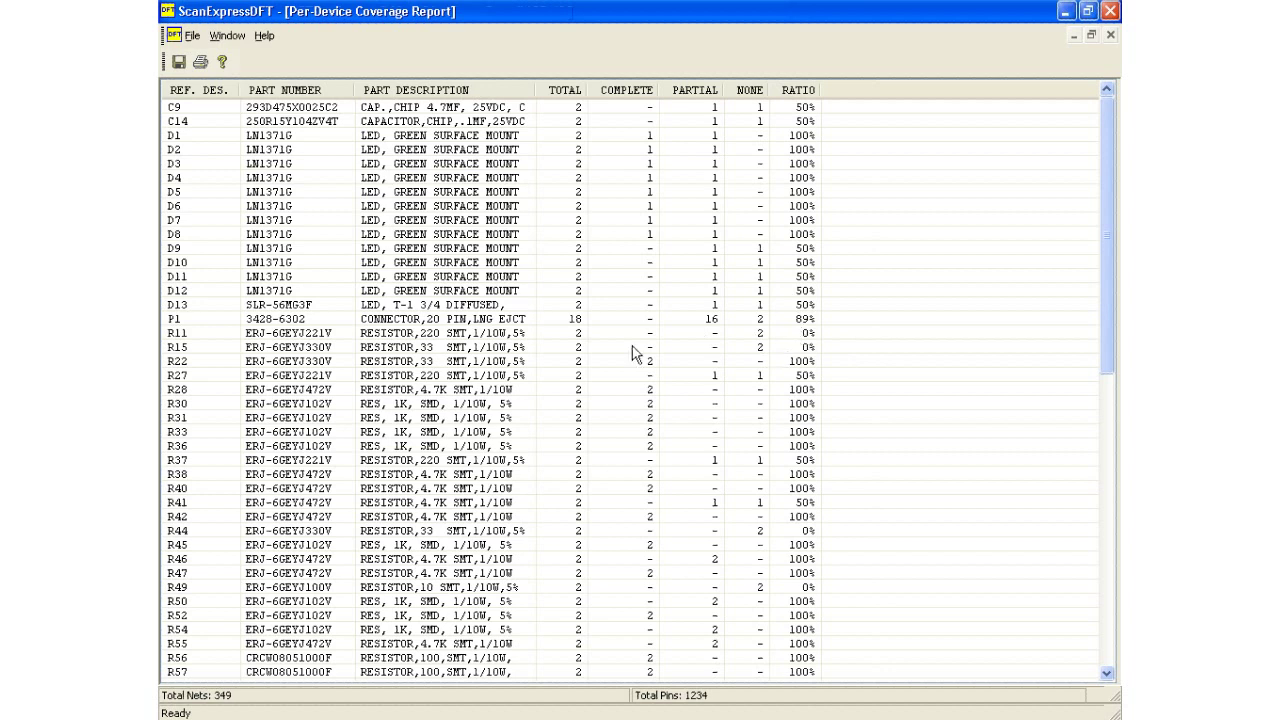
{"action": "left_click", "coordinate": [1111, 37]}
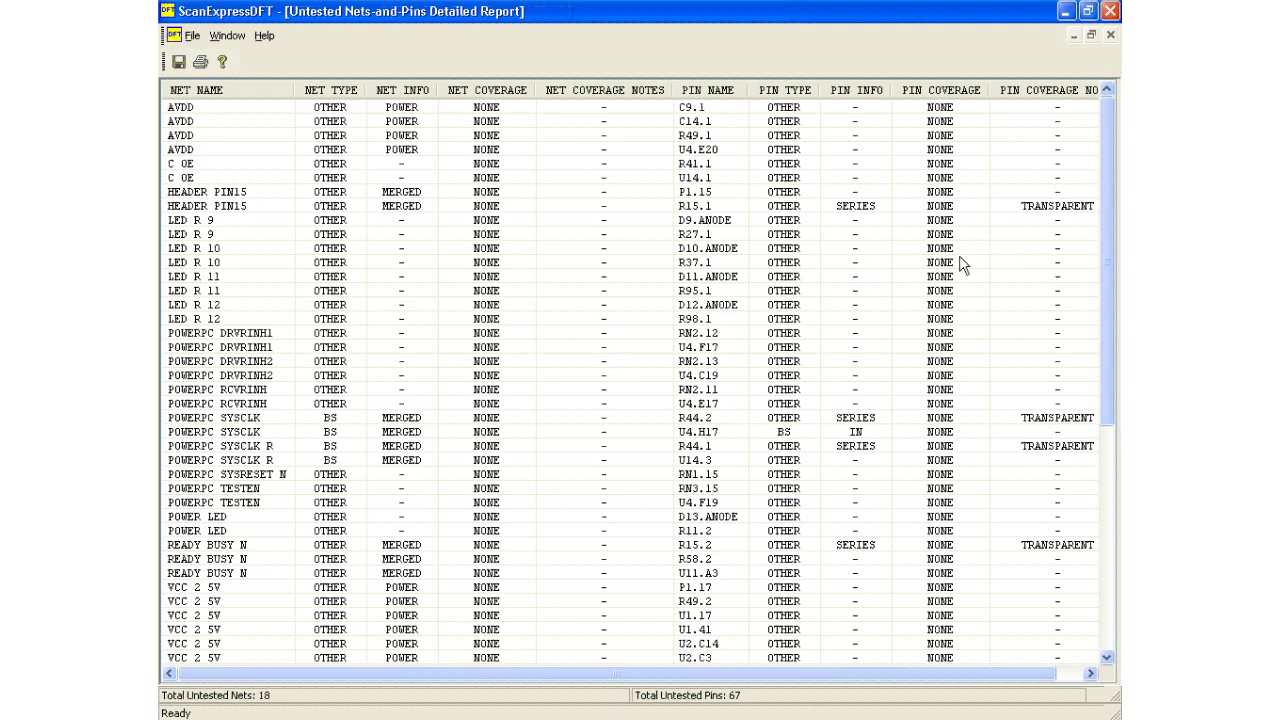
{"action": "left_click", "coordinate": [1110, 35]}
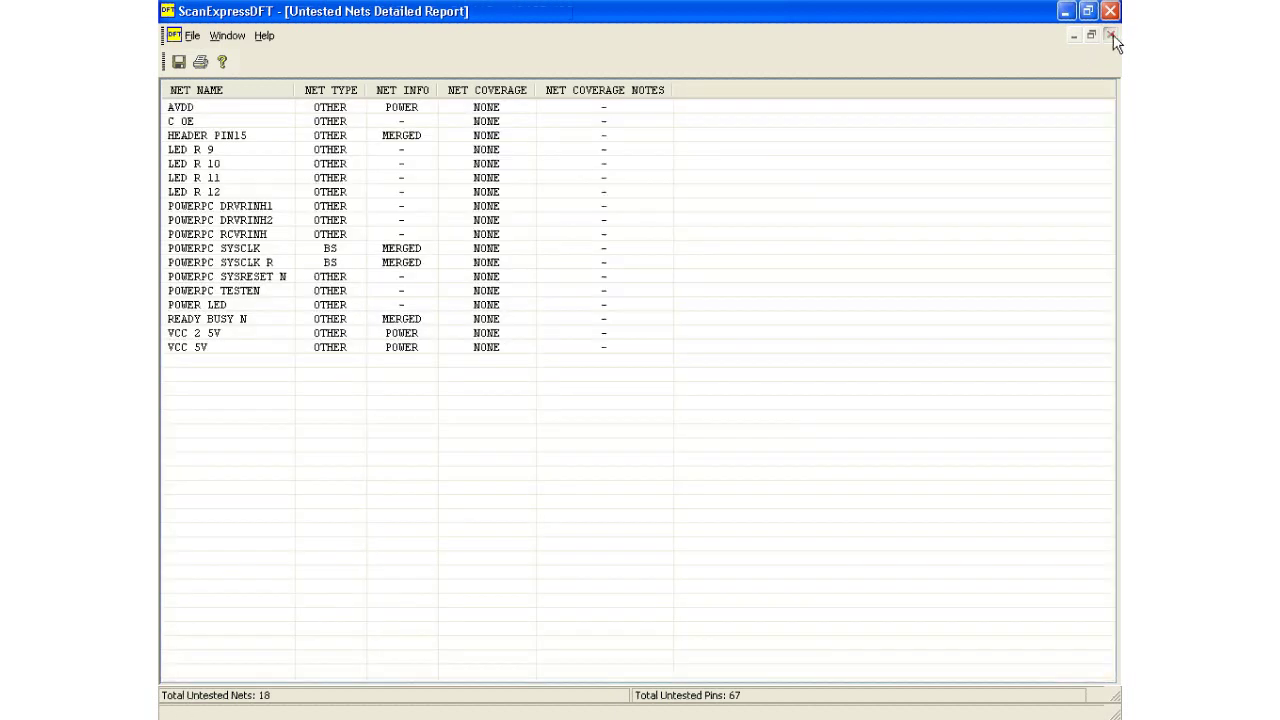
{"action": "left_click", "coordinate": [1110, 35]}
{"action": "left_click", "coordinate": [1111, 36]}
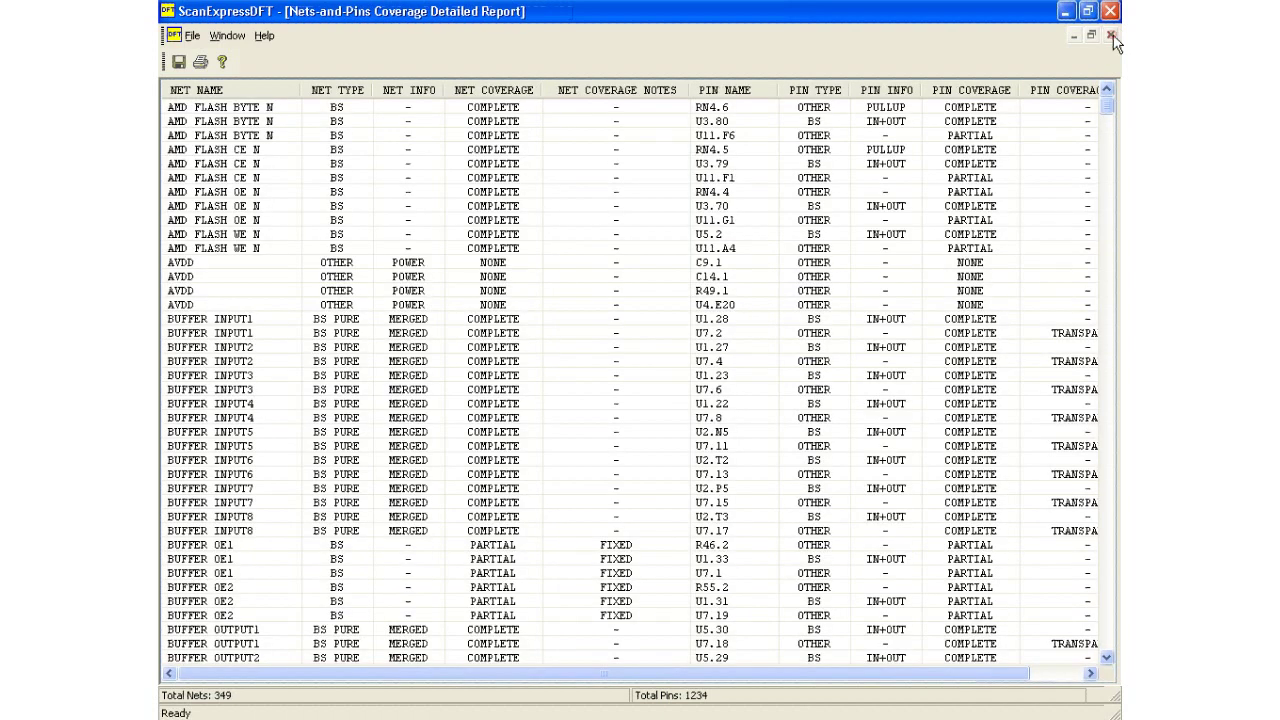
{"action": "left_click", "coordinate": [1111, 36]}
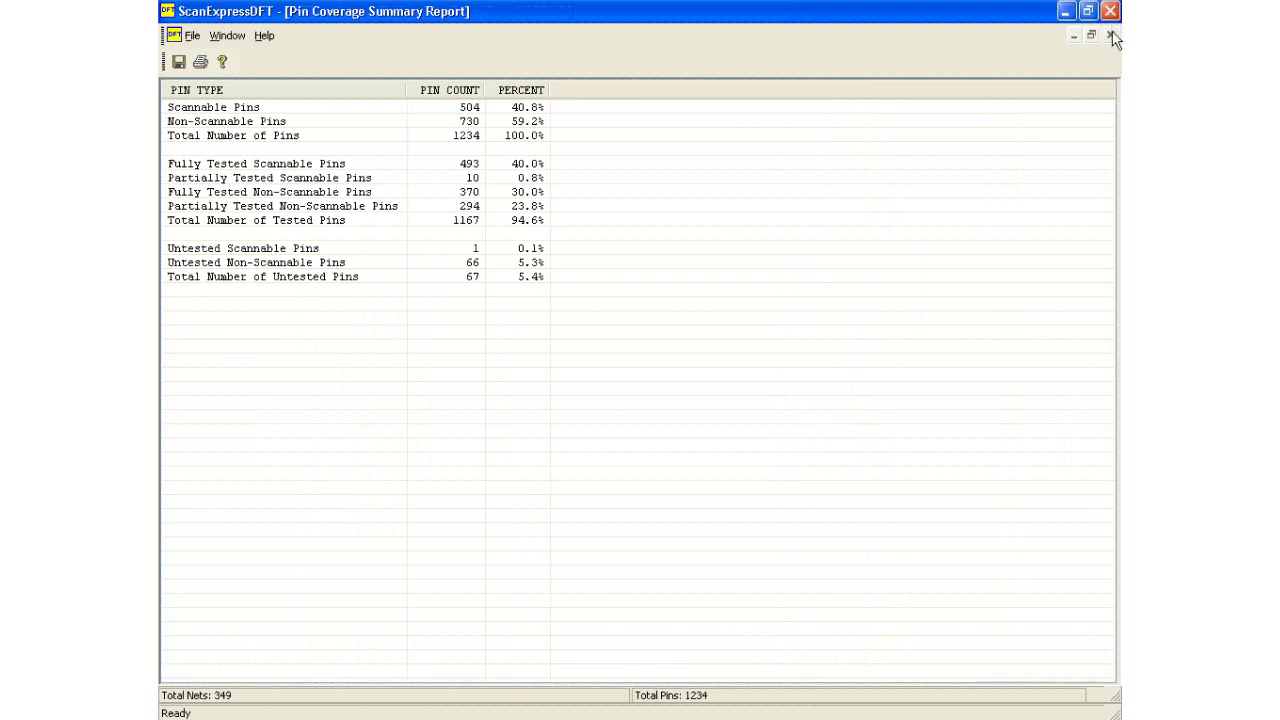
{"action": "left_click", "coordinate": [1112, 36]}
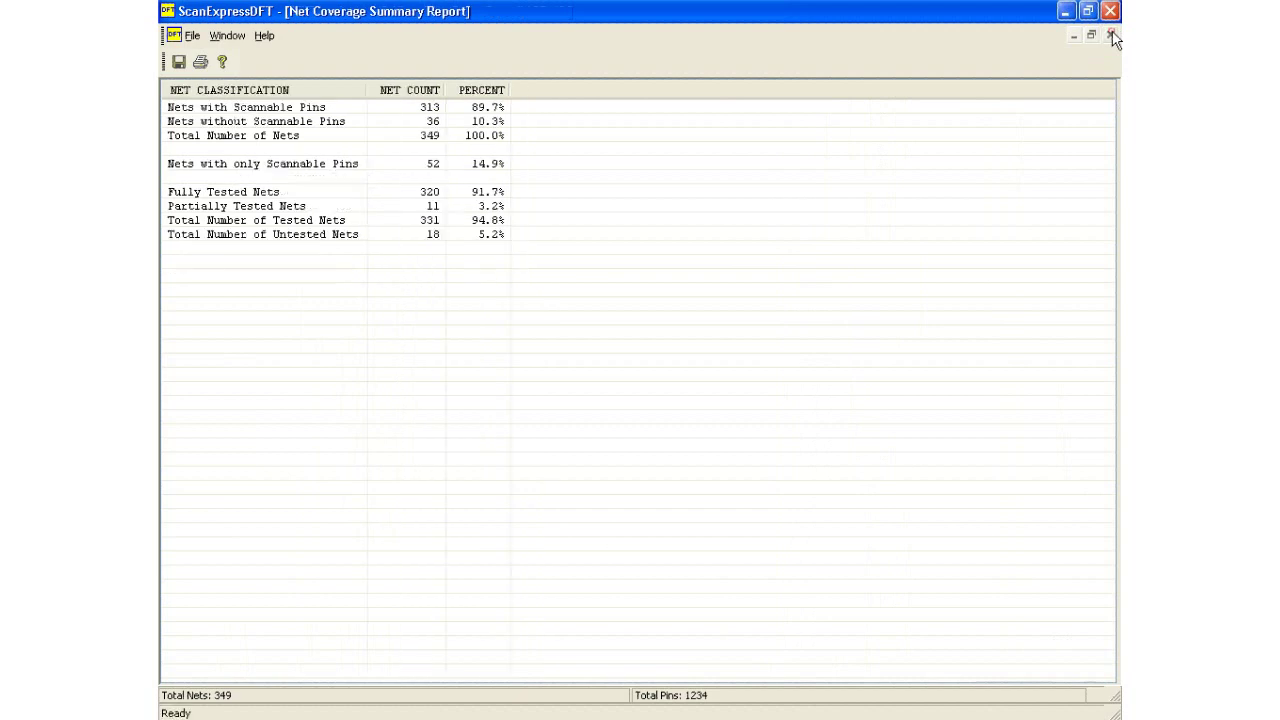
{"action": "left_click", "coordinate": [1112, 36]}
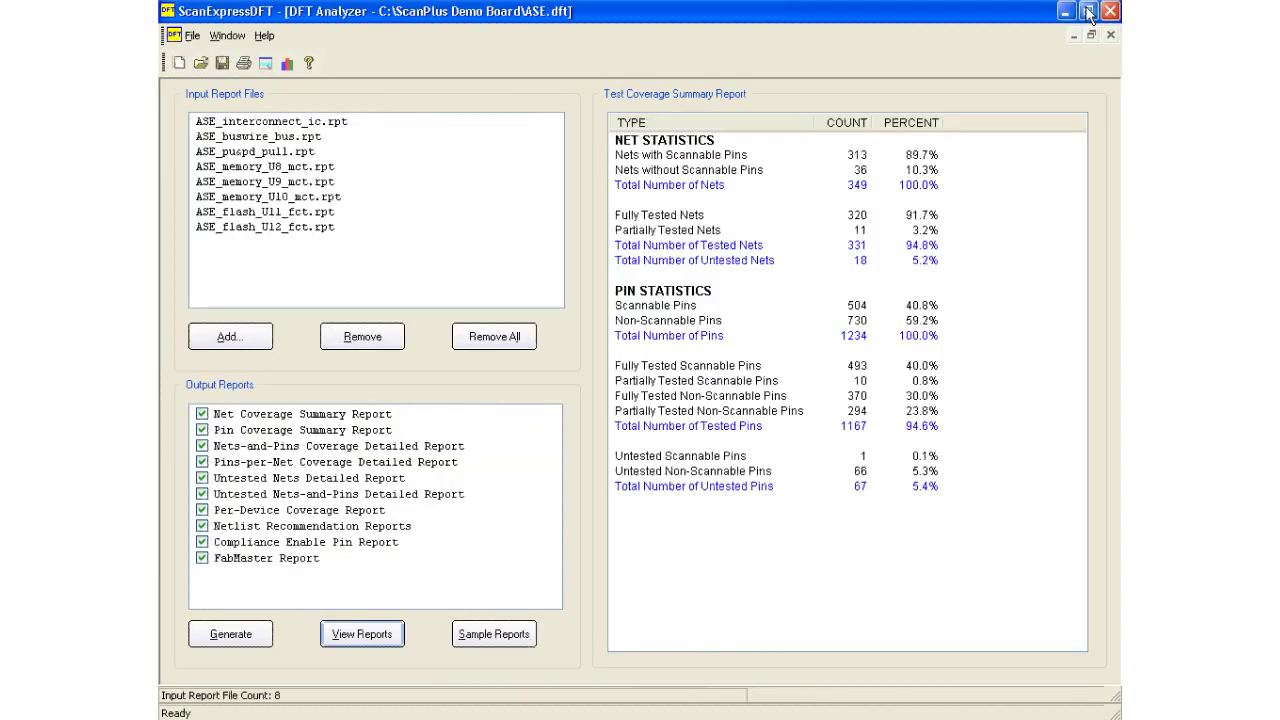
Minimize ScanExpressDFT and open the ASE test plan in a maximized ScanExpress Runner.
{"action": "left_click", "coordinate": [1066, 11]}
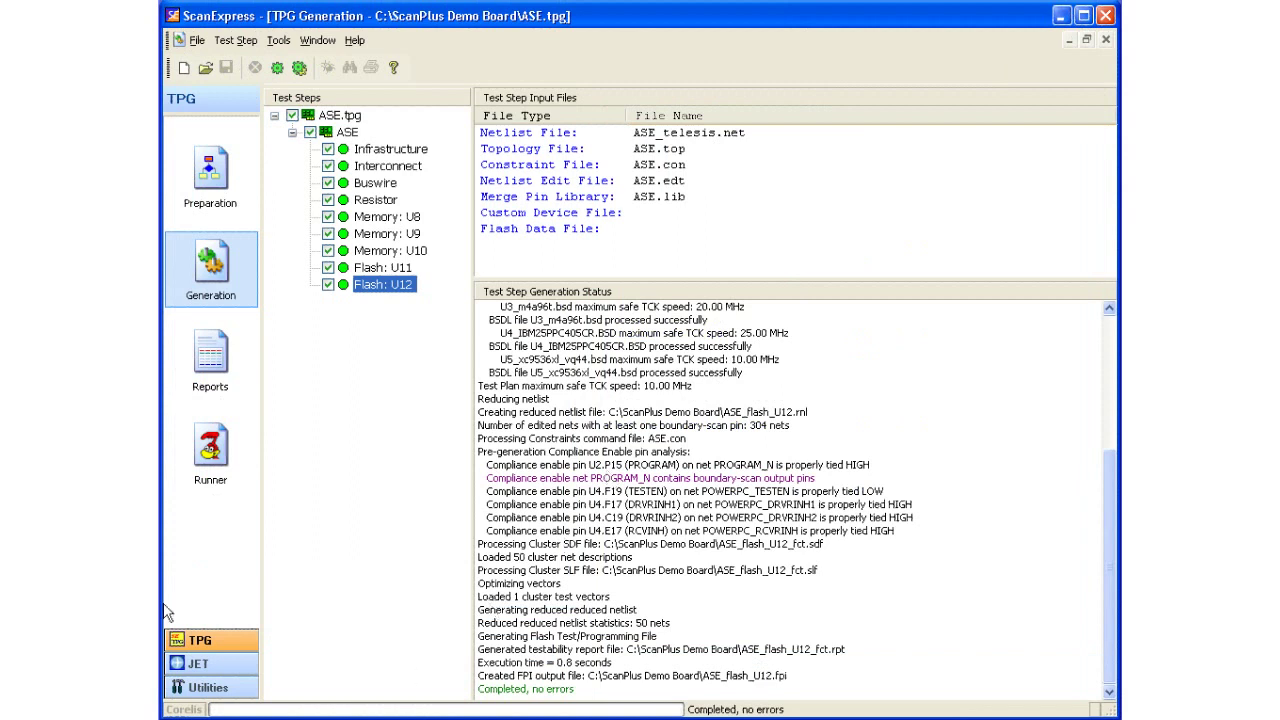
{"action": "left_click", "coordinate": [212, 458]}
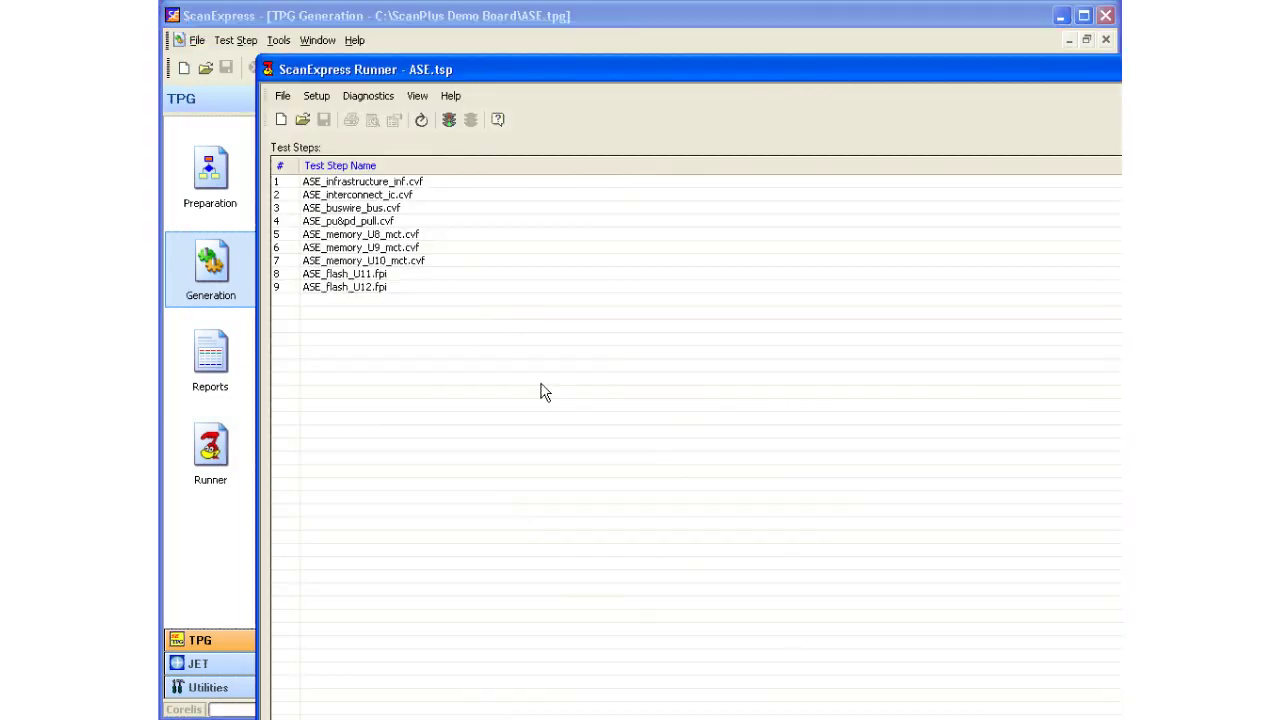
{"action": "double_click", "coordinate": [893, 78]}
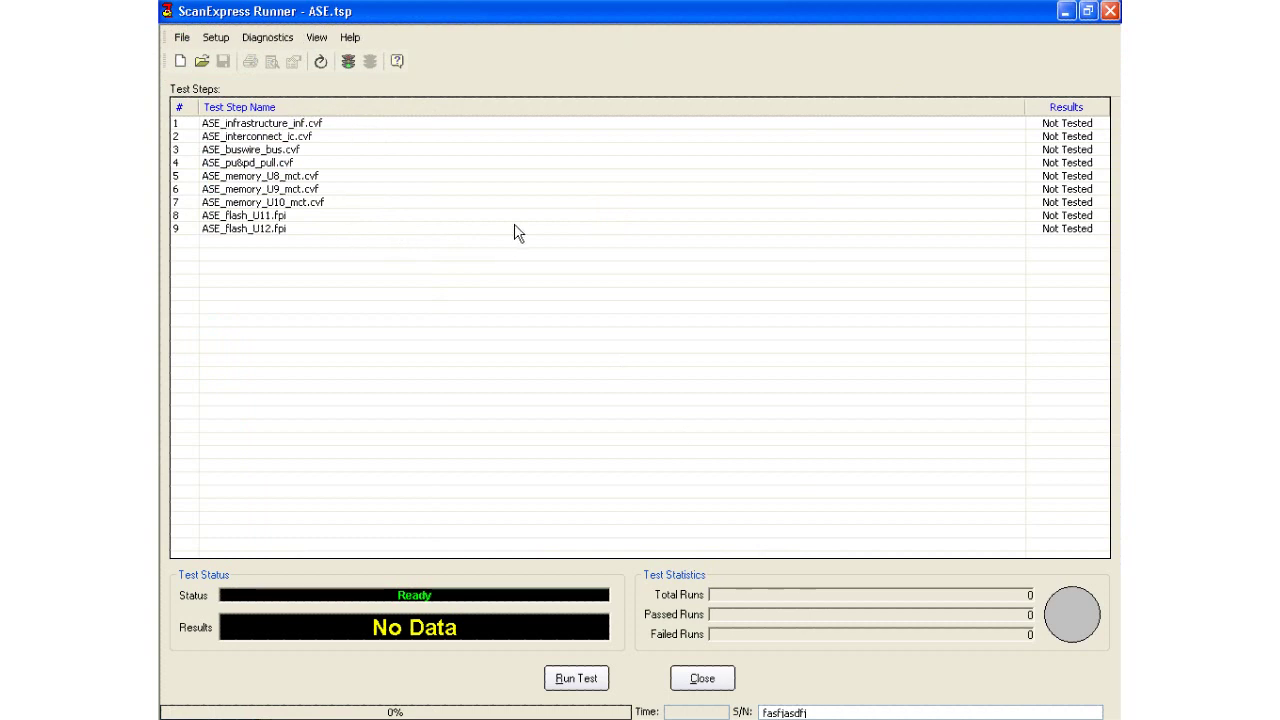
Review the available controllers and the controller settings of the test plan, and accept the configuration without changes.
{"action": "left_click", "coordinate": [215, 37]}
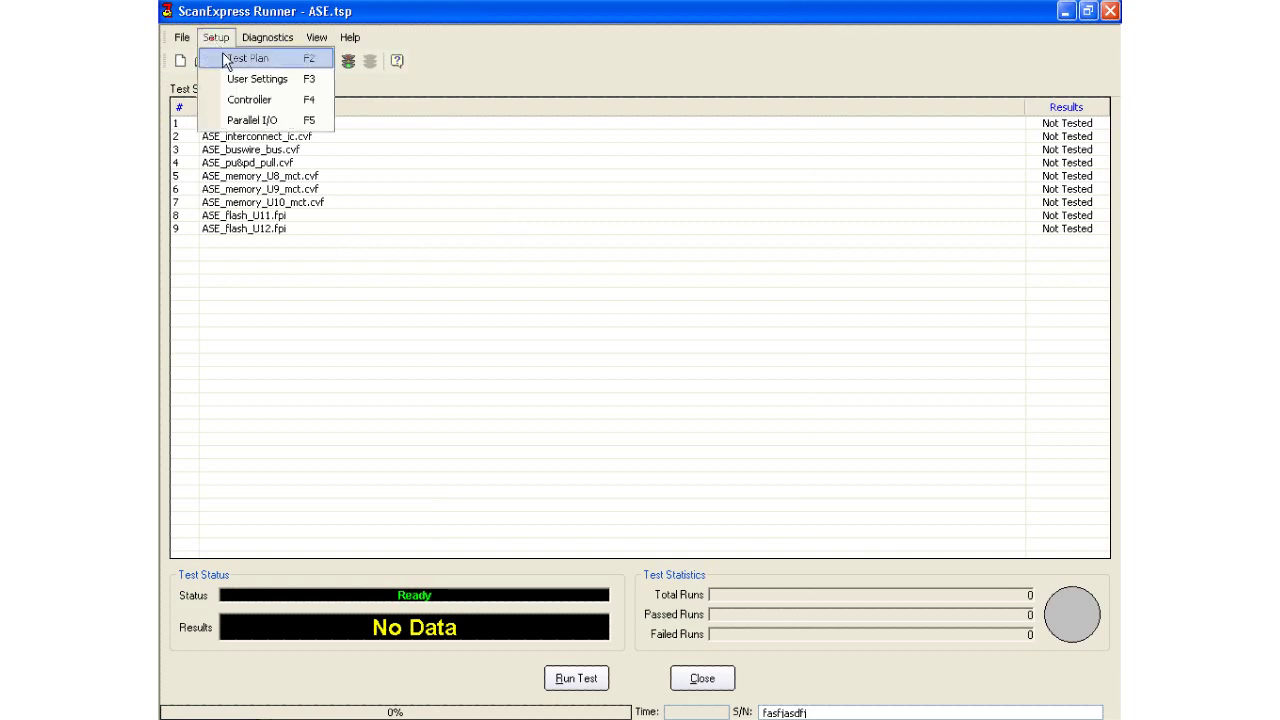
{"action": "left_click", "coordinate": [240, 99]}
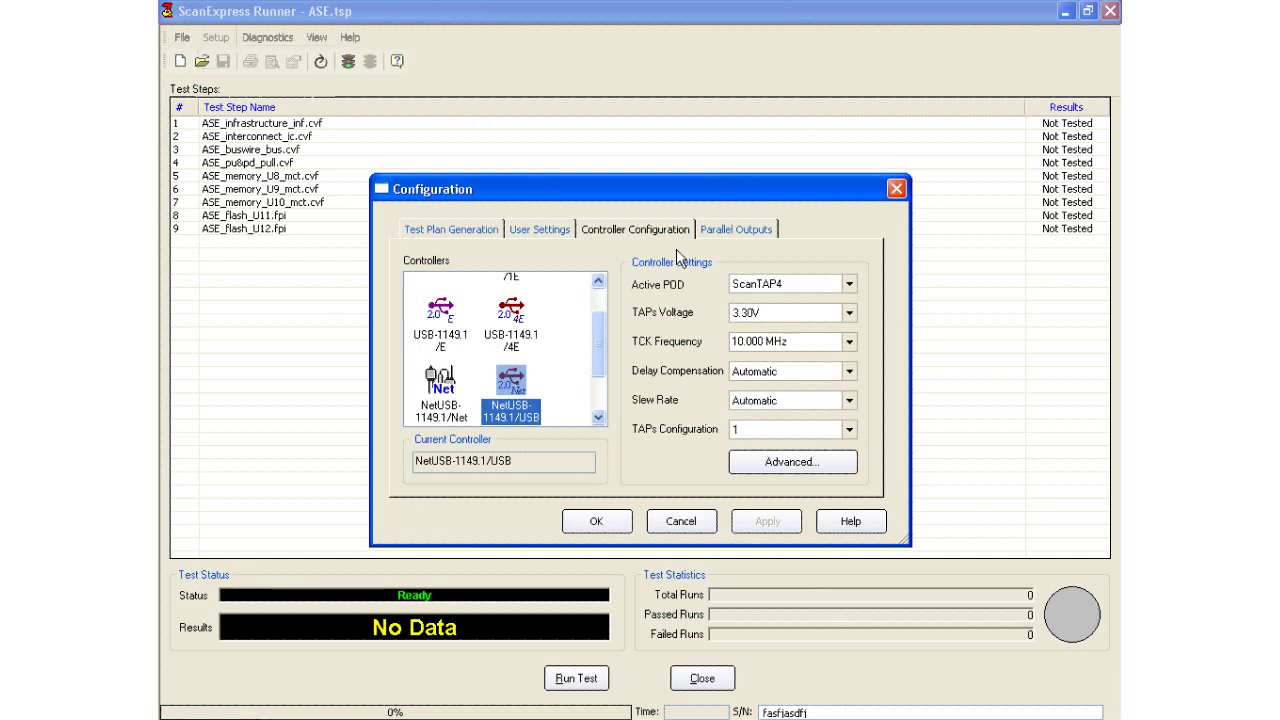
{"action": "left_click", "coordinate": [598, 418]}
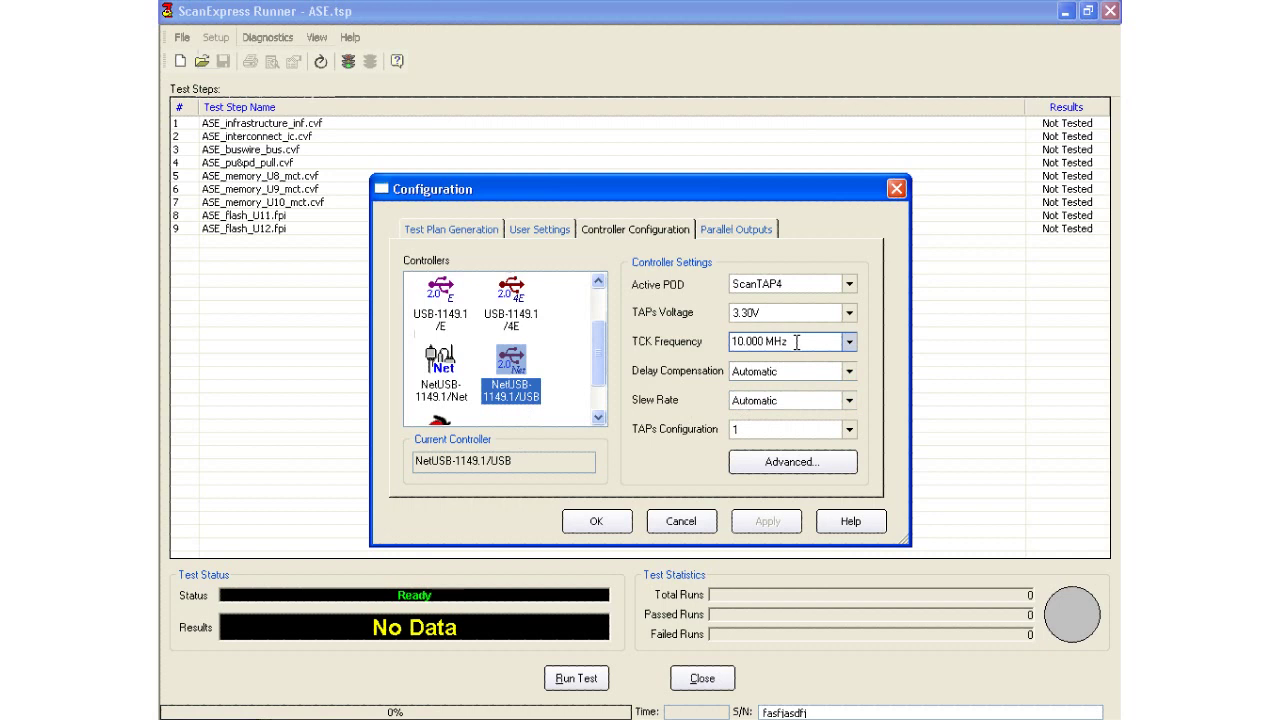
{"action": "left_click", "coordinate": [600, 520]}
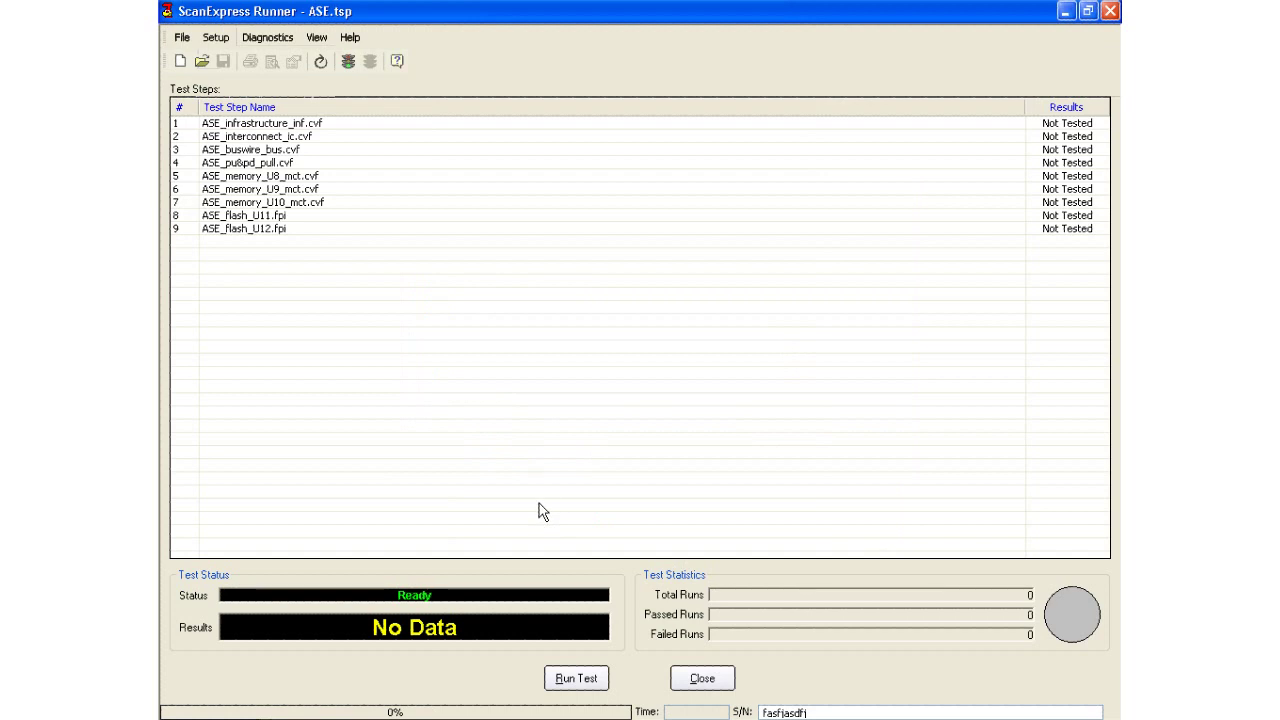
Run the ASE test plan, overwriting the current log file, and highlight the seconds of its execution time.
{"action": "left_click", "coordinate": [578, 684]}
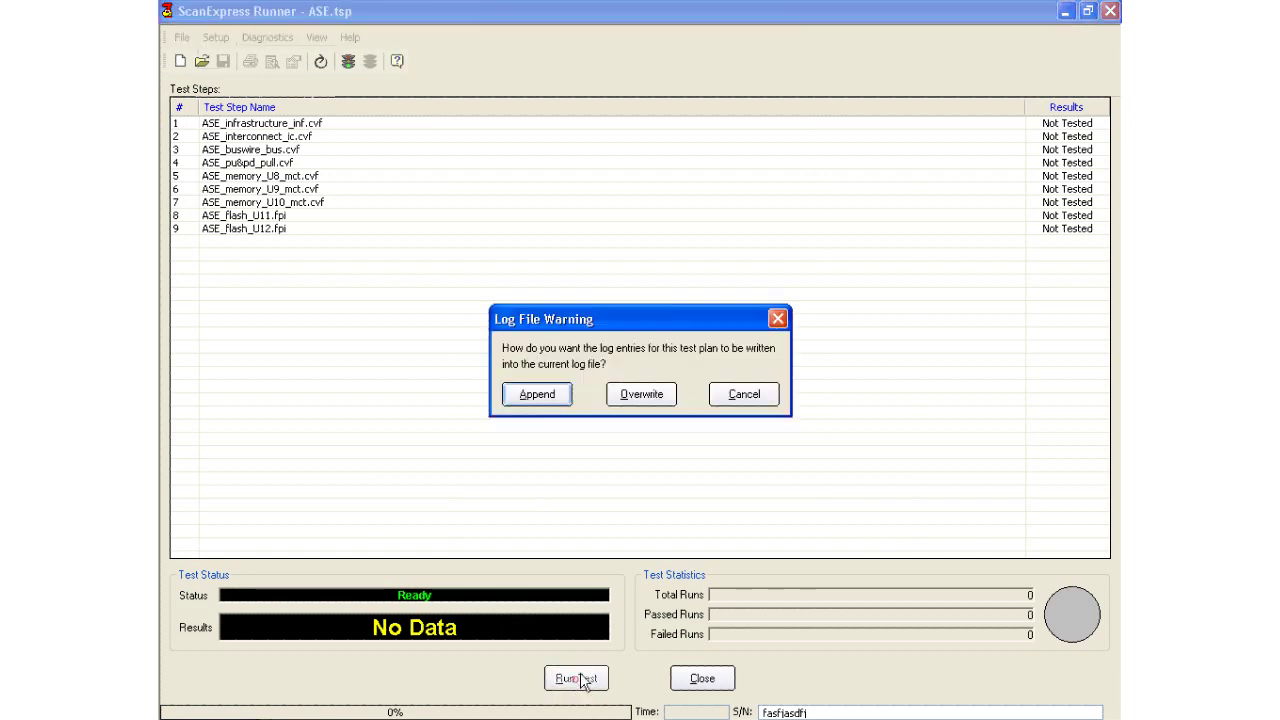
{"action": "left_click", "coordinate": [642, 396]}
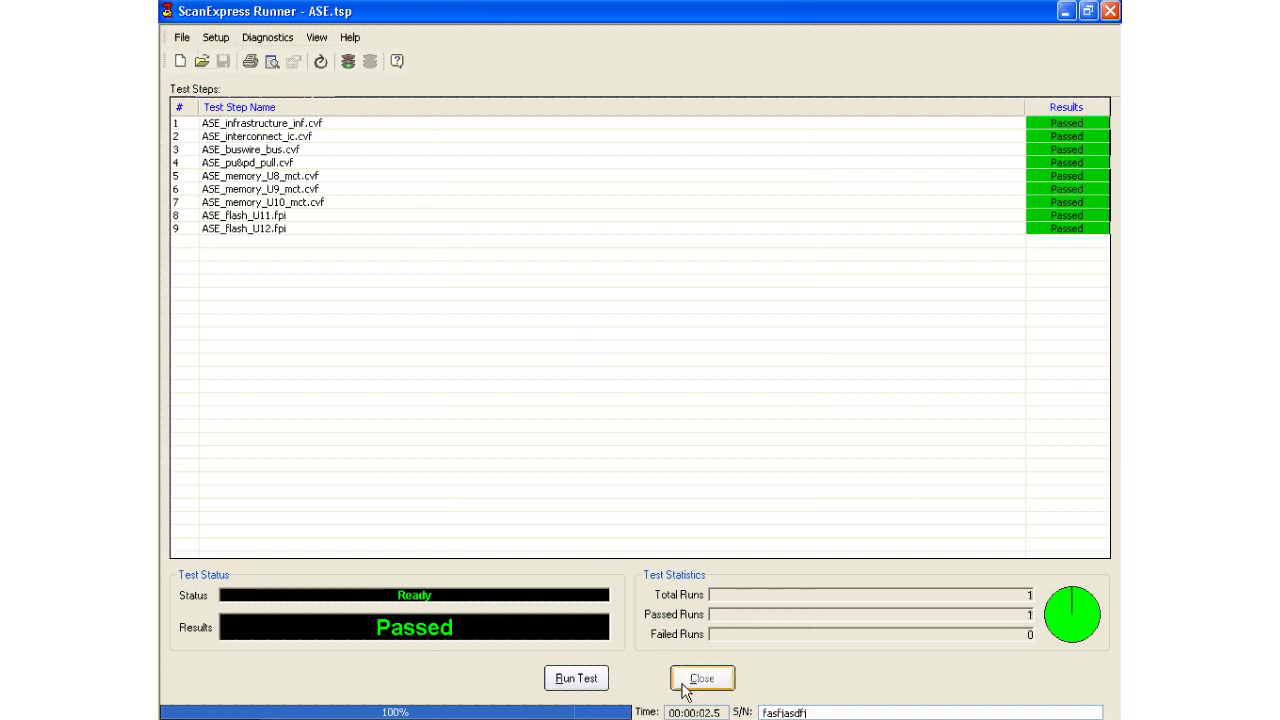
{"action": "left_click_drag", "start_coordinate": [705, 712], "coordinate": [724, 712]}
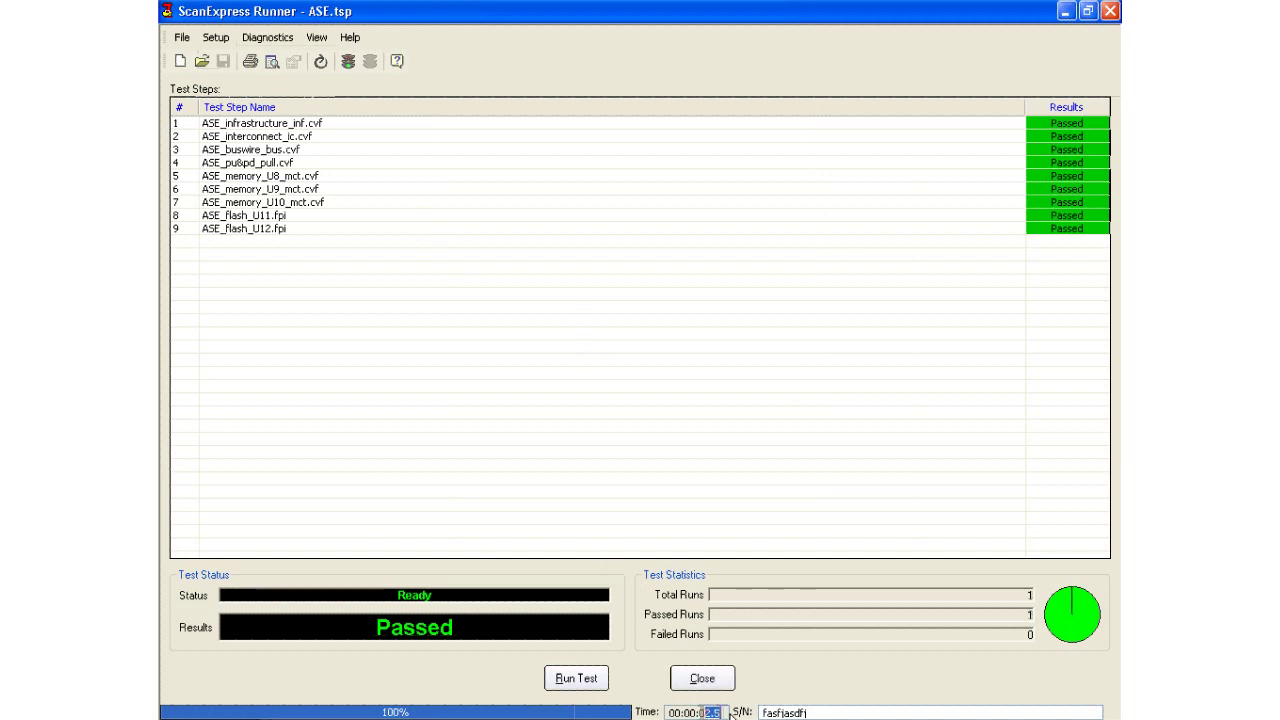
{"action": "left_click", "coordinate": [670, 305]}
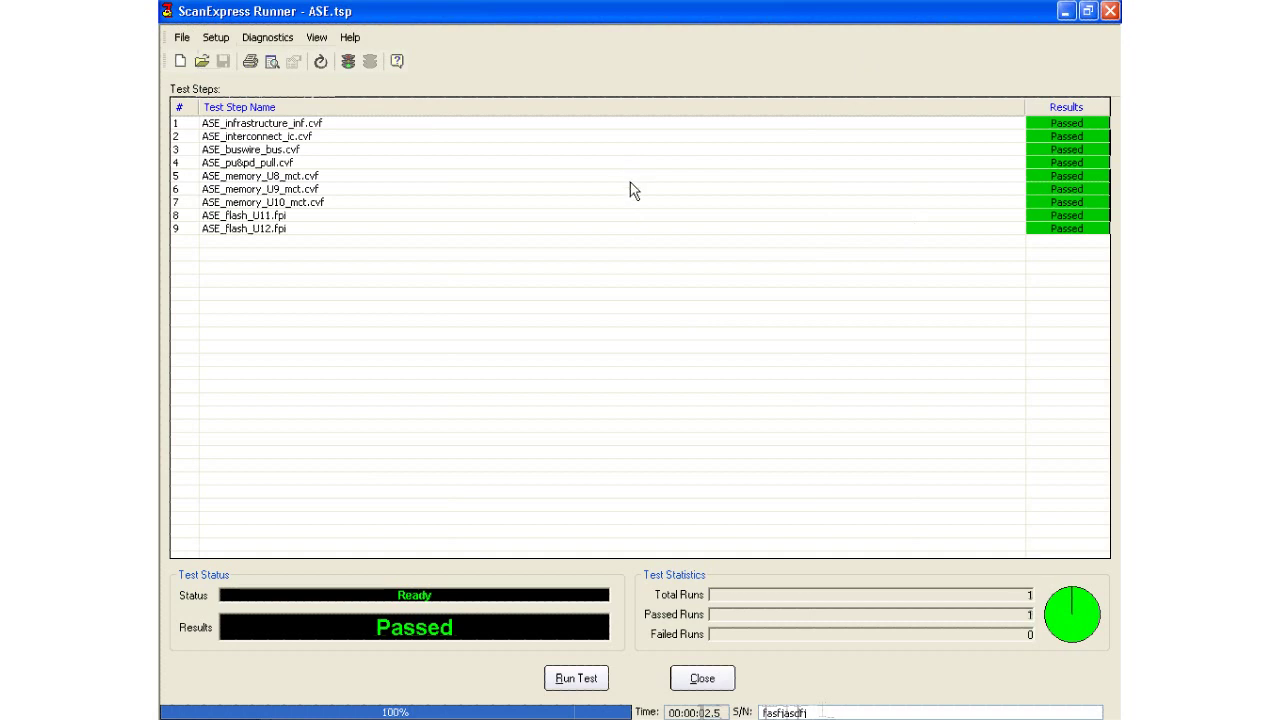
Switch to the ScanPlus Demo Board schematic in Adobe Reader and find switch S6 with a whole-words search, showing its SDRAM connections.
{"action": "mouse_move", "coordinate": [598, 10]}
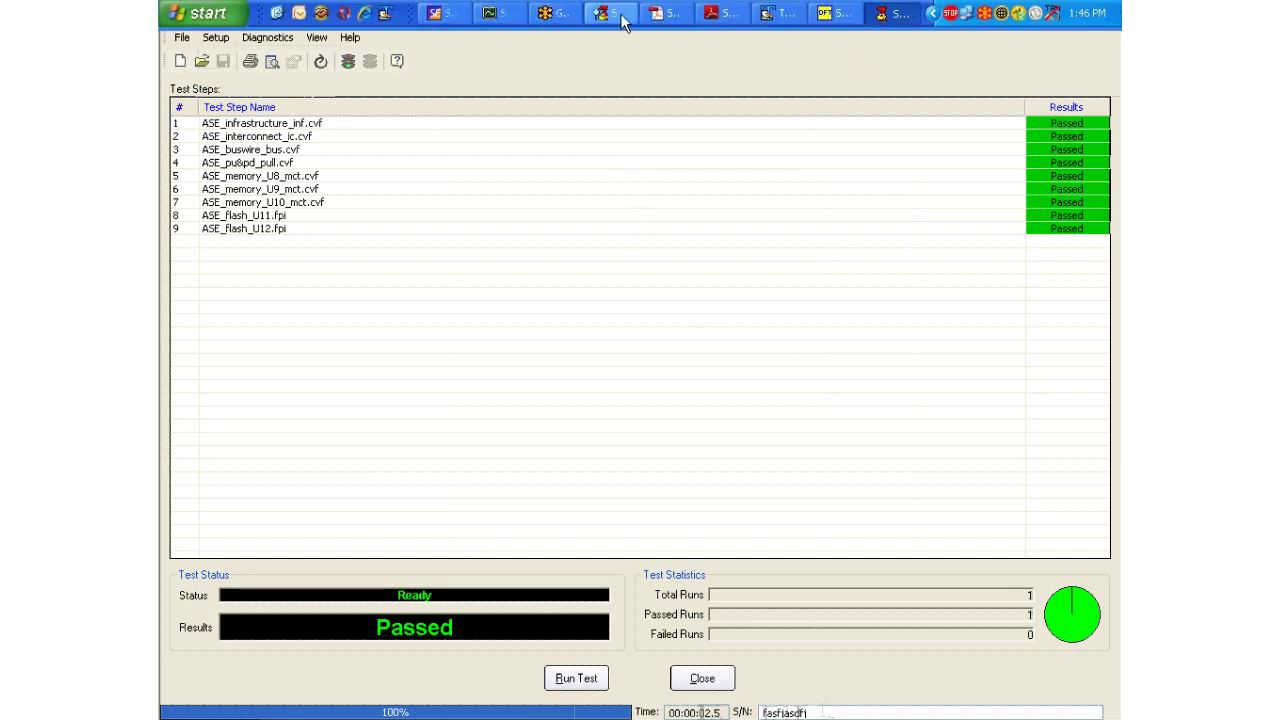
{"action": "left_click", "coordinate": [672, 16]}
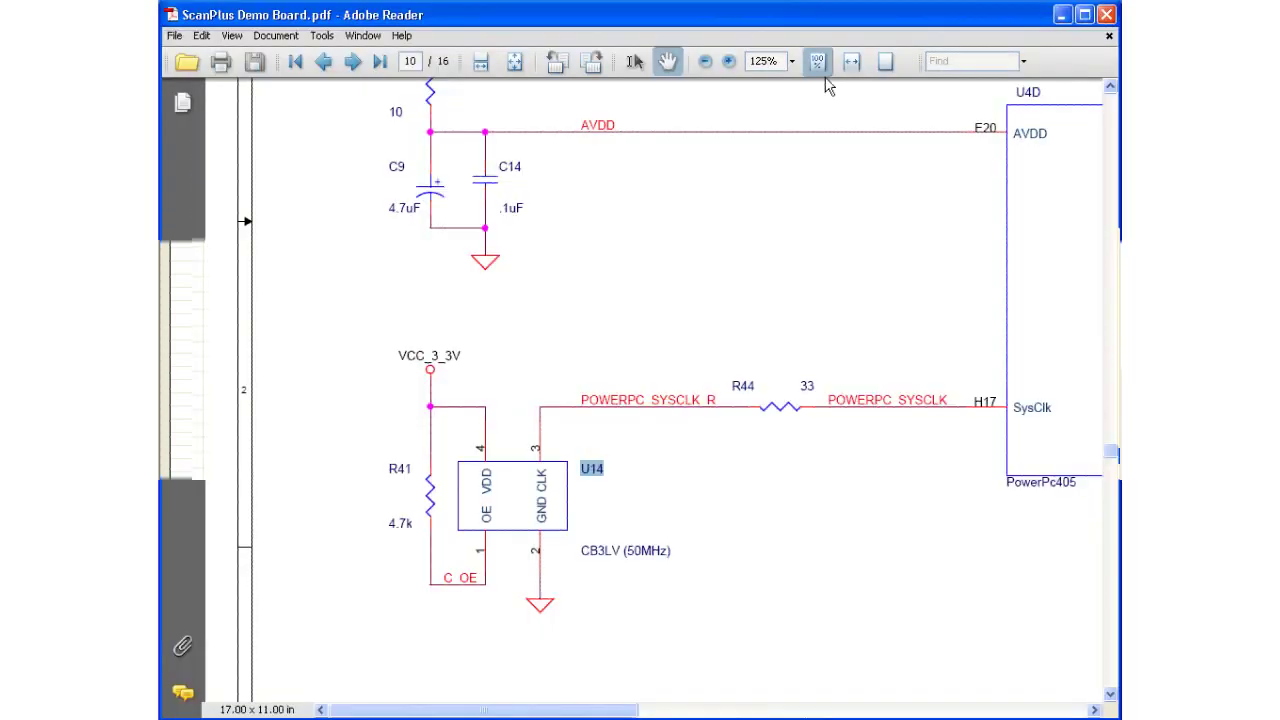
{"action": "left_click", "coordinate": [962, 61]}
{"action": "type", "text": "s6"}
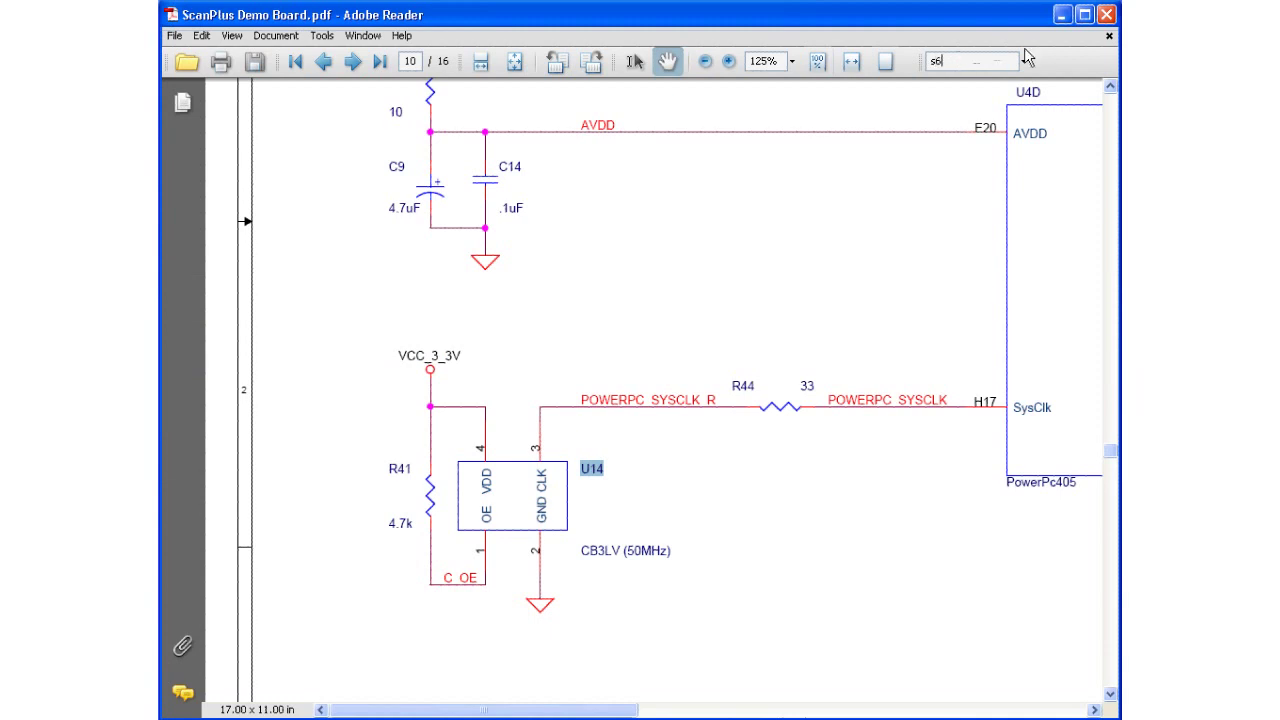
{"action": "left_click", "coordinate": [1023, 61]}
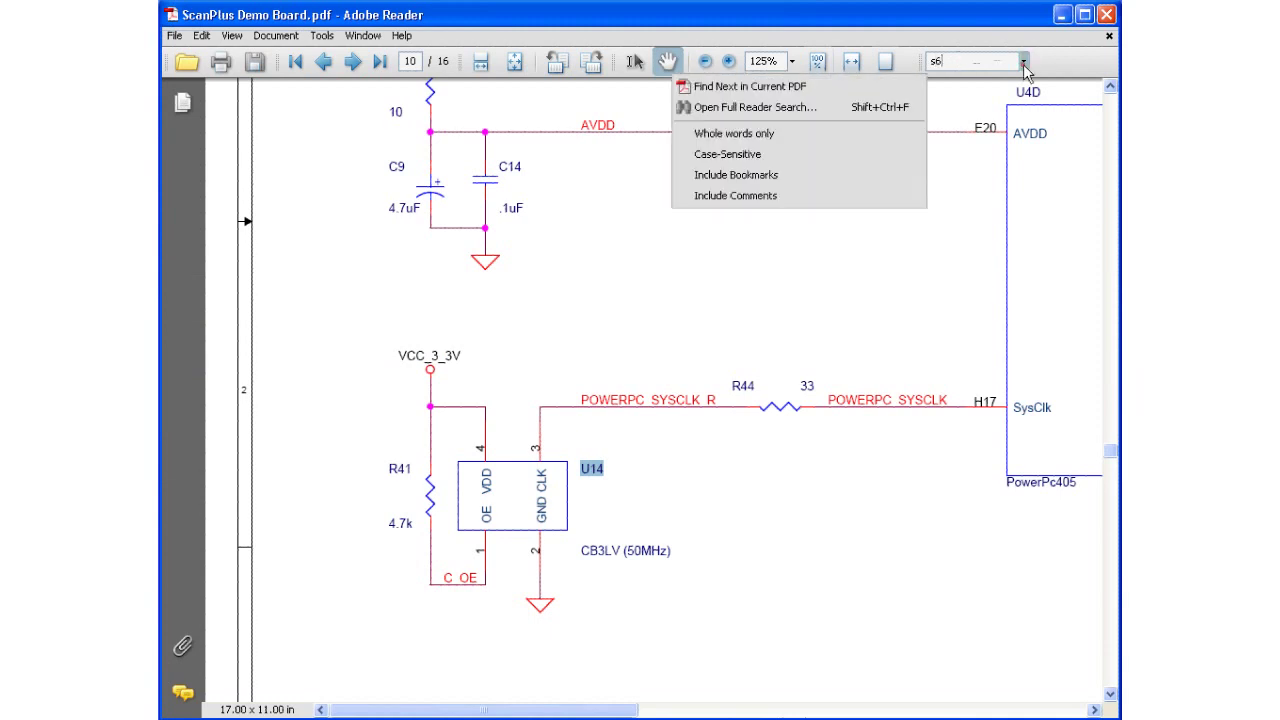
{"action": "left_click", "coordinate": [743, 136]}
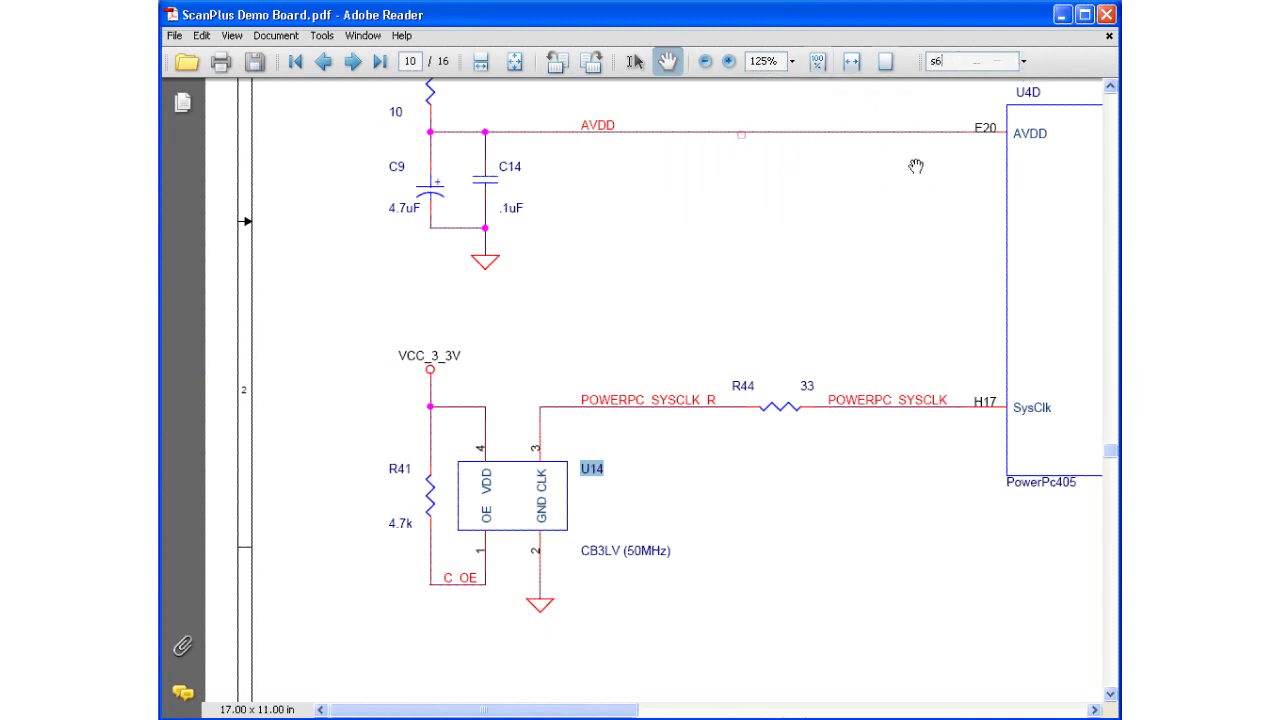
{"action": "key", "text": "Return"}
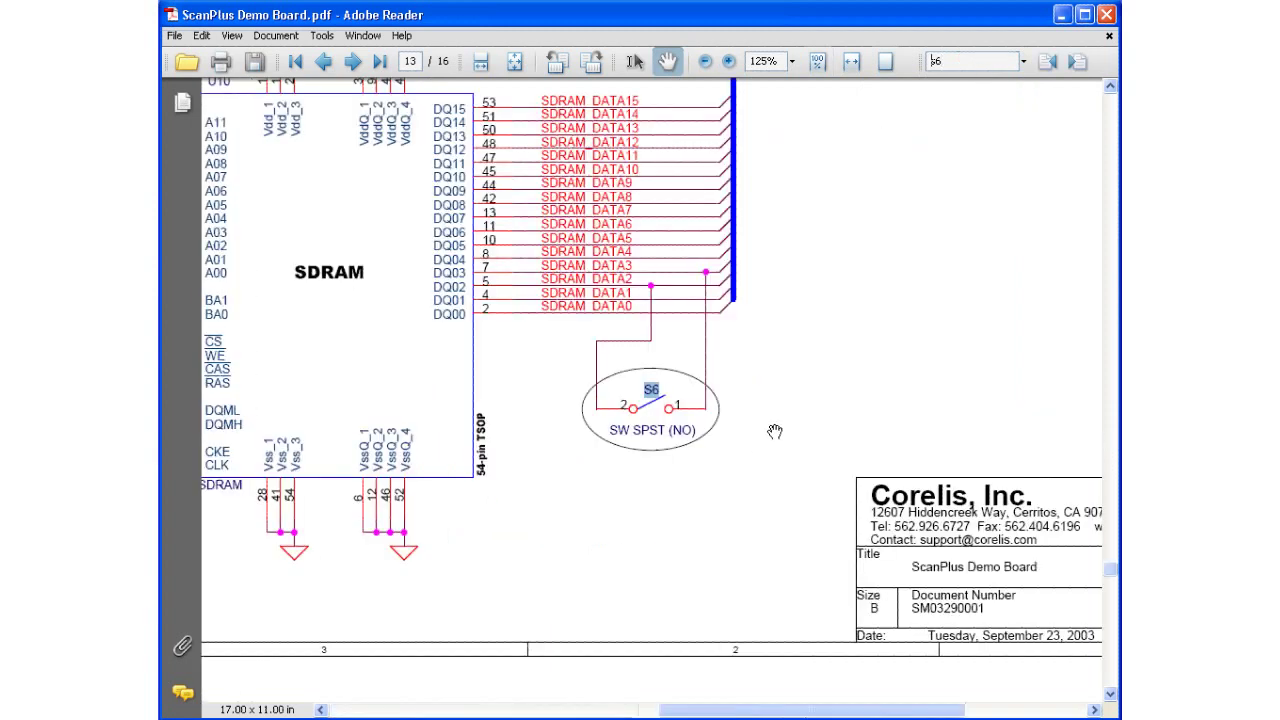
{"action": "left_click_drag", "start_coordinate": [826, 267], "coordinate": [943, 393]}
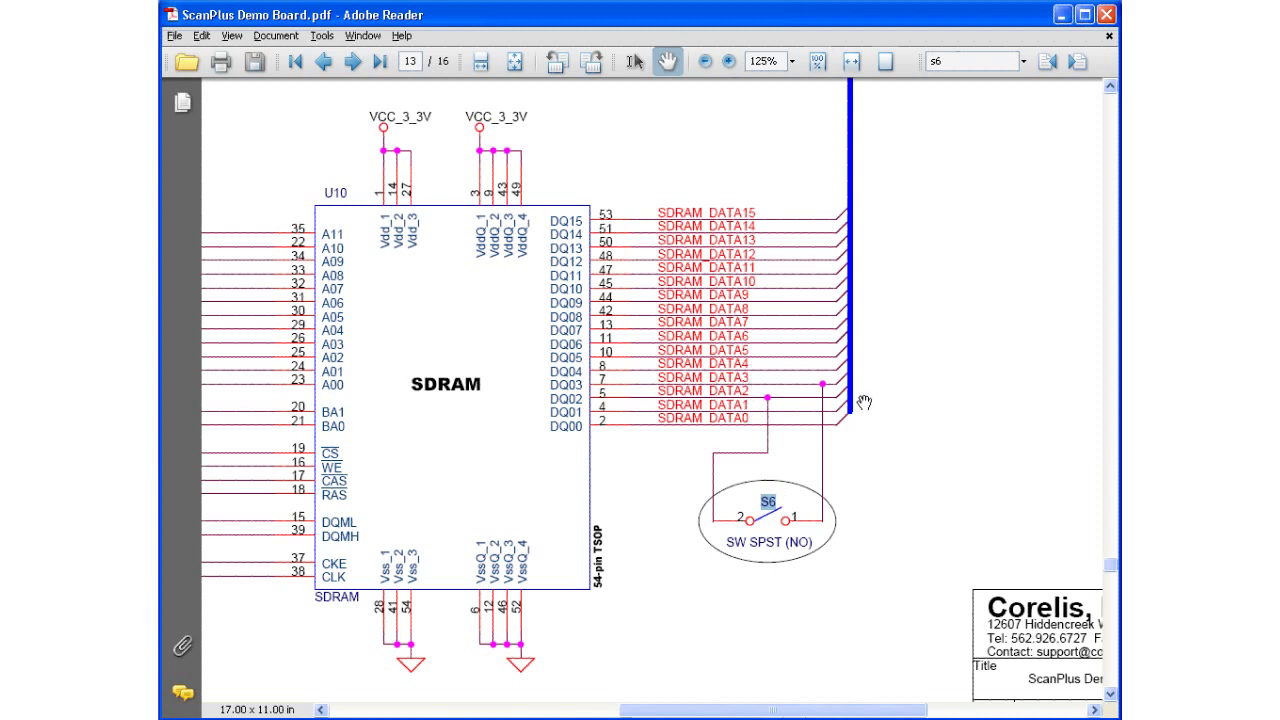
Return to ScanExpress Runner, rerun the test plan, and open the maximized diagnostic fault report of the ASE_interconnect_ic.cvf step.
{"action": "key", "text": "alt+Tab"}
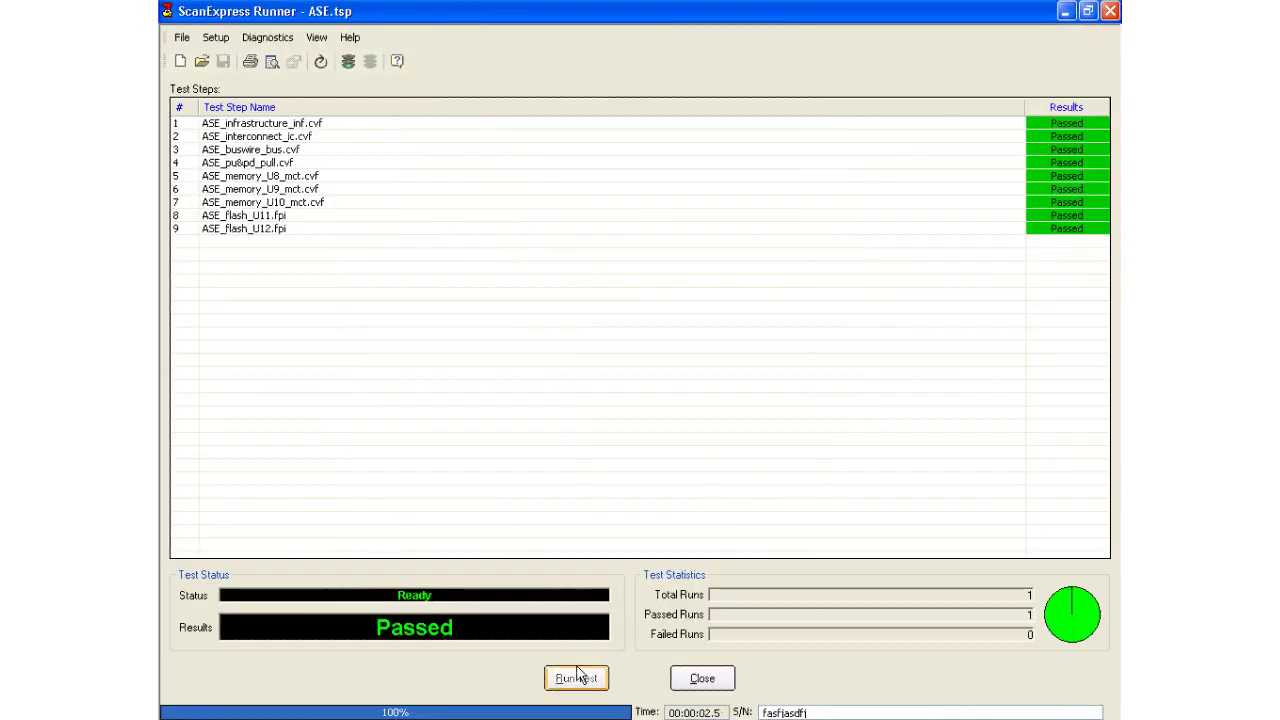
{"action": "left_click", "coordinate": [577, 677]}
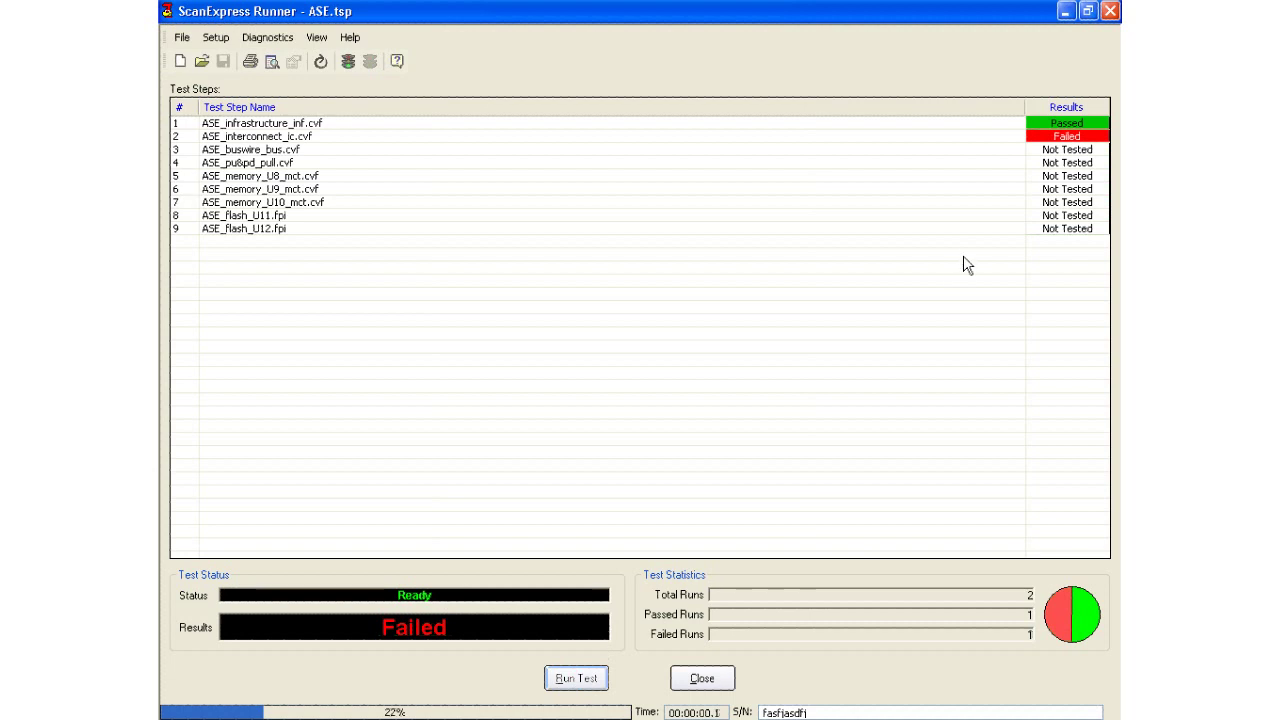
{"action": "left_click", "coordinate": [930, 137]}
{"action": "double_click", "coordinate": [930, 140]}
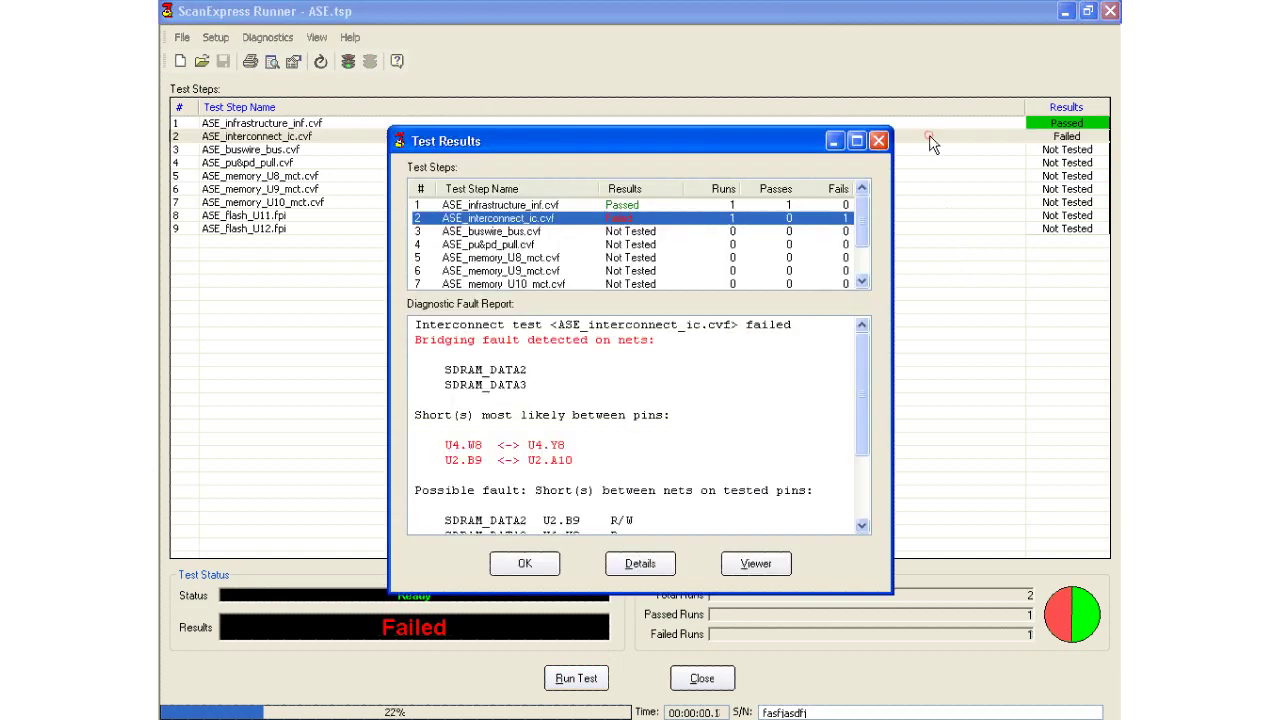
{"action": "left_click", "coordinate": [852, 142]}
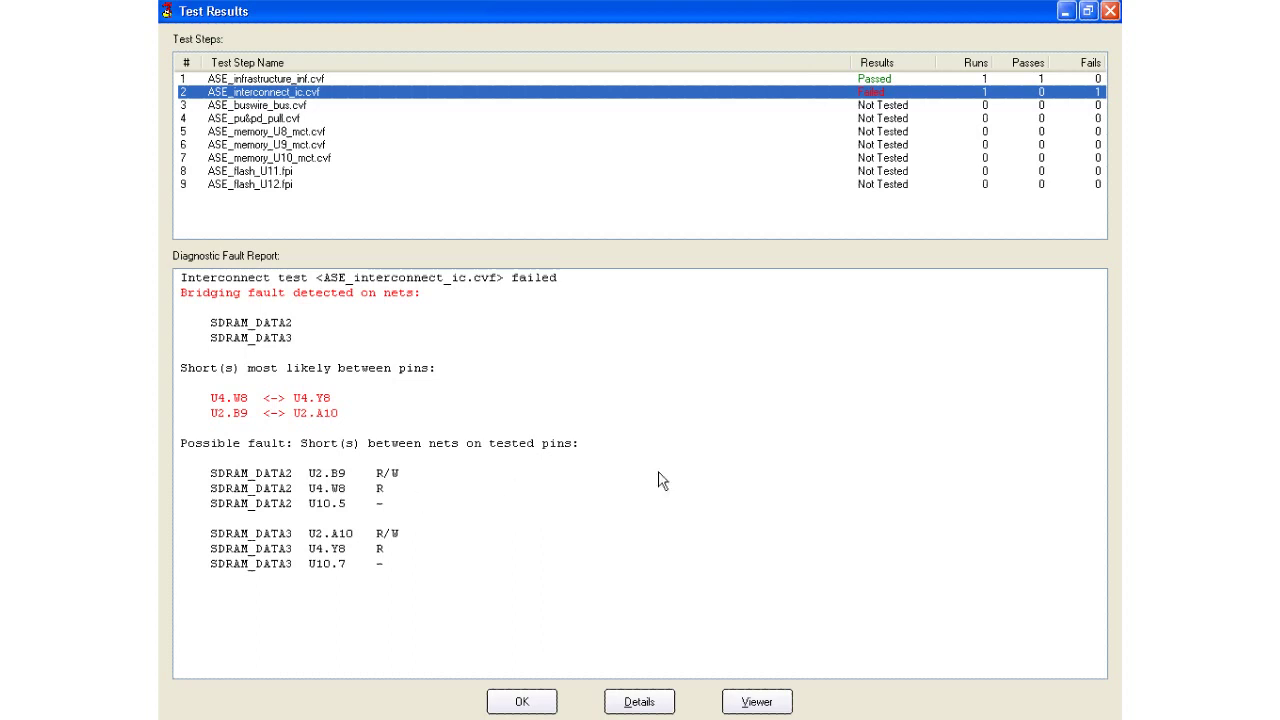
Open the truth table details of the ASE_interconnect_ic.cvf failure in a maximized window and look through the nets' test vectors.
{"action": "left_click", "coordinate": [662, 700]}
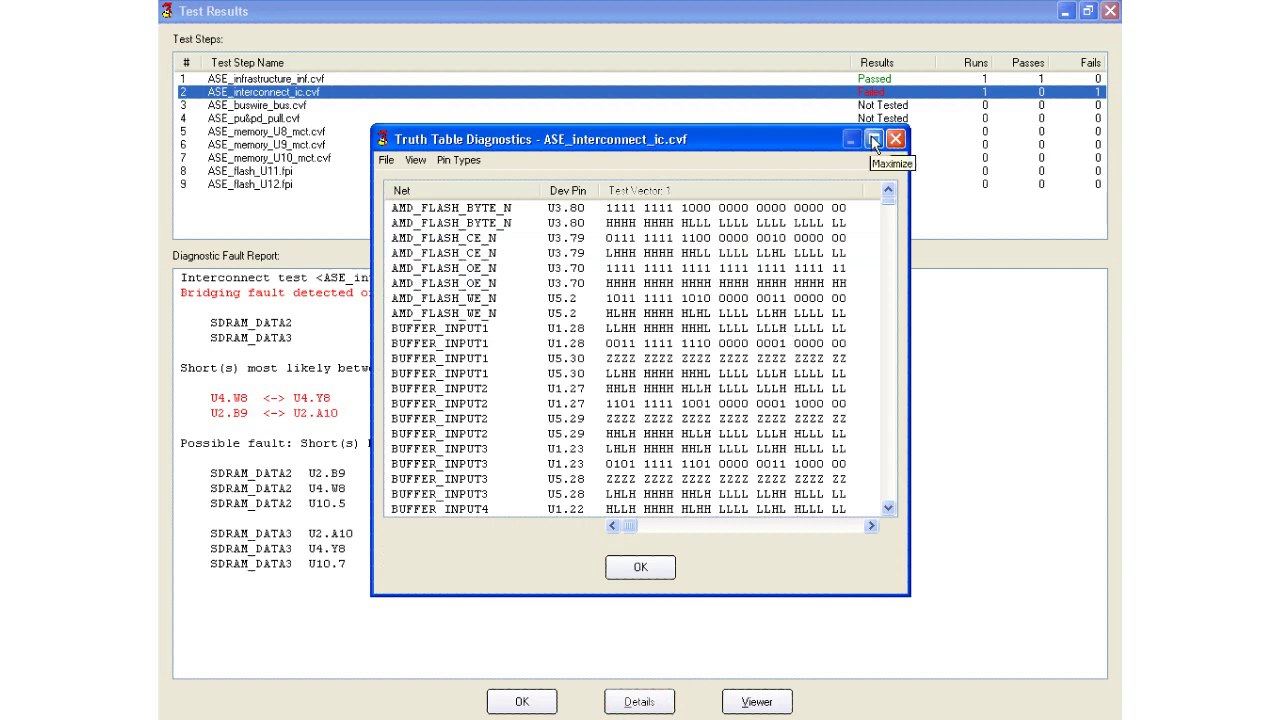
{"action": "left_click", "coordinate": [873, 140]}
{"action": "left_click", "coordinate": [871, 141]}
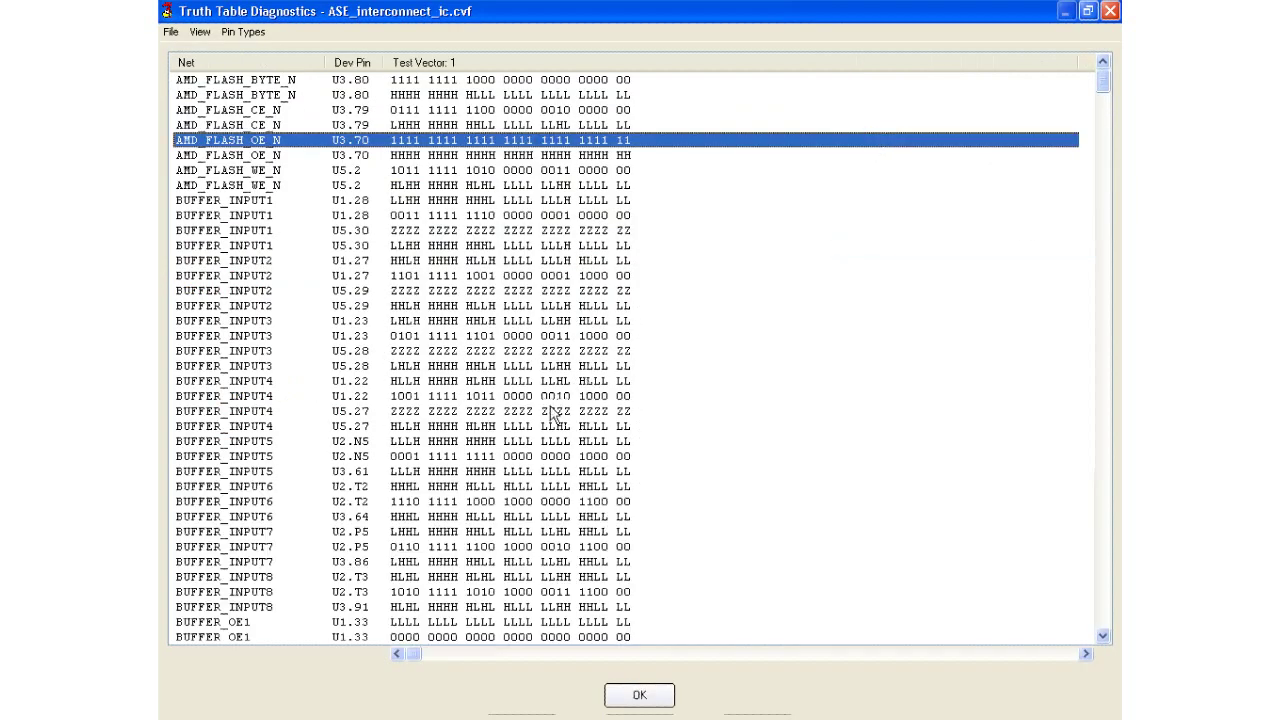
{"action": "scroll", "coordinate": [565, 495], "scroll_direction": "down", "scroll_amount": 1}
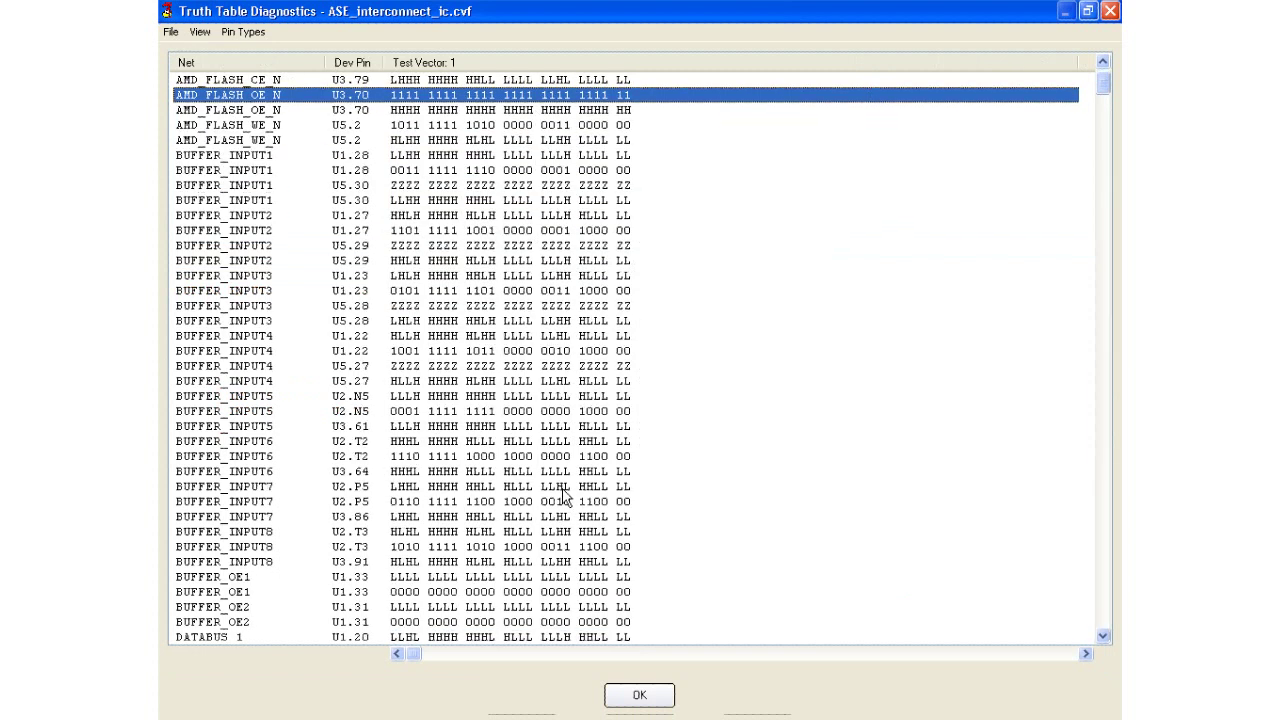
{"action": "scroll", "coordinate": [565, 495], "scroll_direction": "down", "scroll_amount": 14}
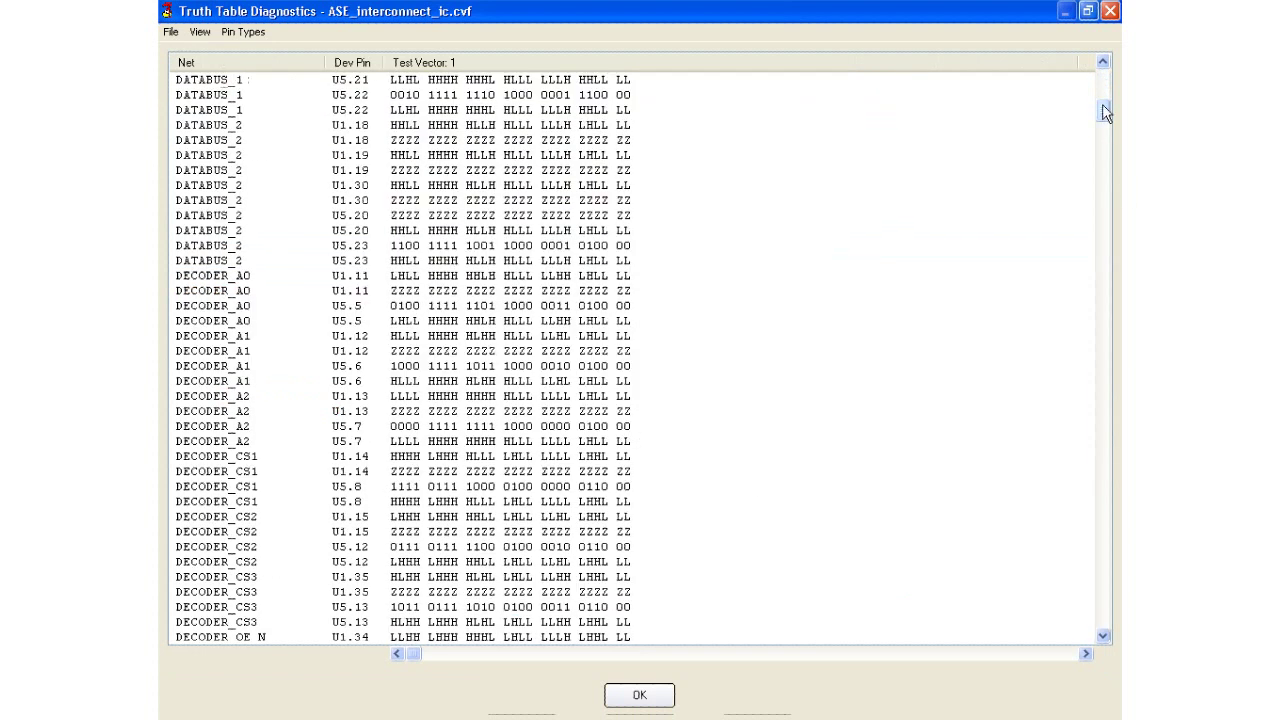
{"action": "left_click_drag", "start_coordinate": [1105, 113], "coordinate": [1085, 600]}
Filter the truth table to the failed nets, and narrow it further to only the failed pins.
{"action": "left_click", "coordinate": [192, 33]}
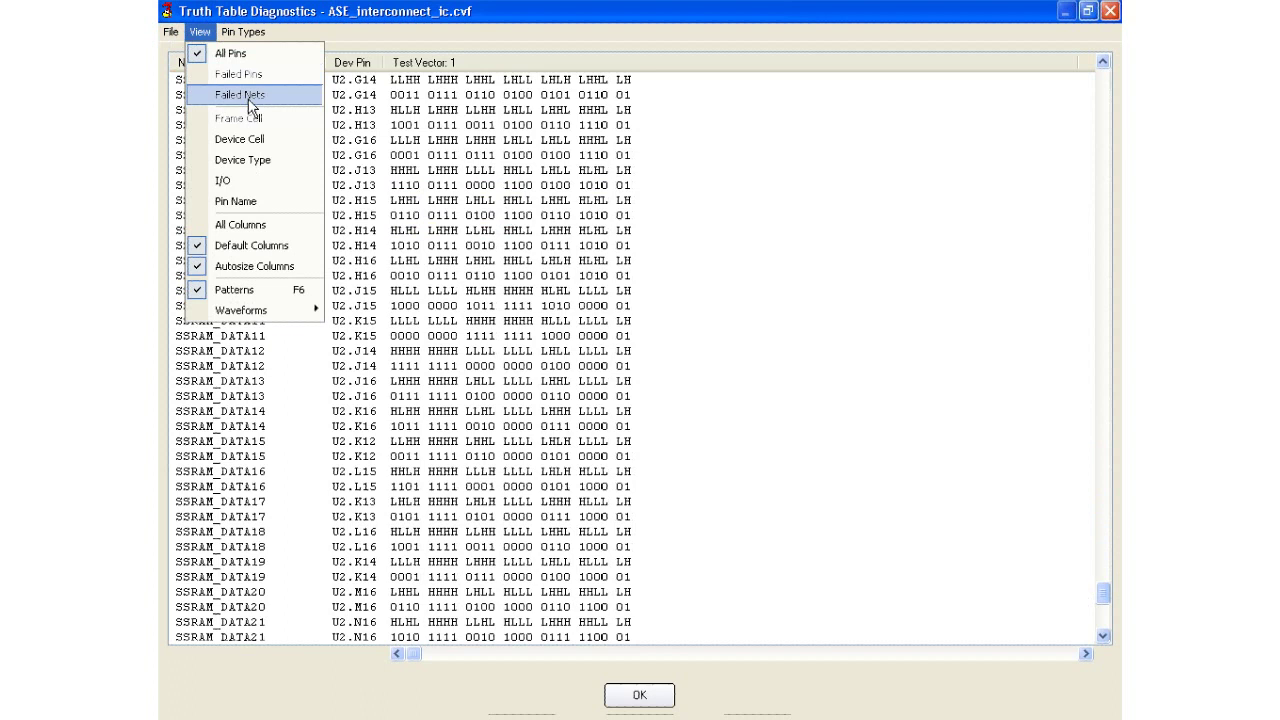
{"action": "left_click", "coordinate": [245, 95]}
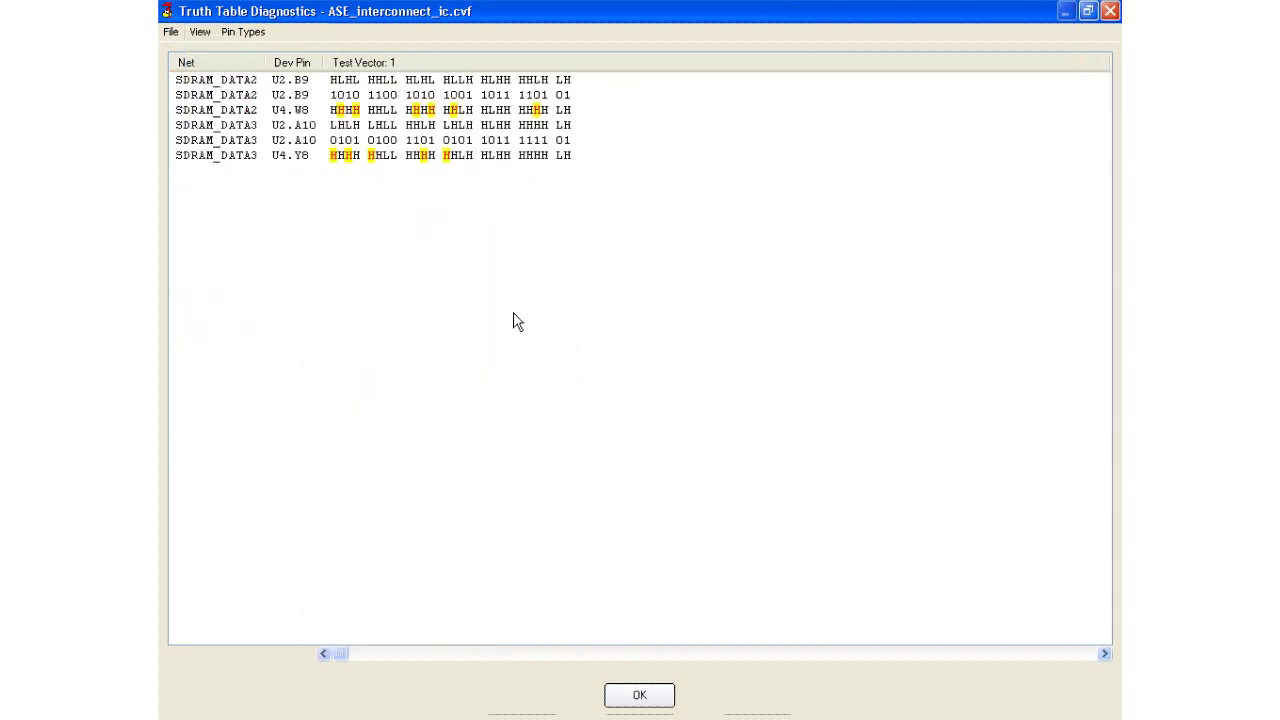
{"action": "left_click", "coordinate": [200, 32]}
{"action": "left_click", "coordinate": [222, 76]}
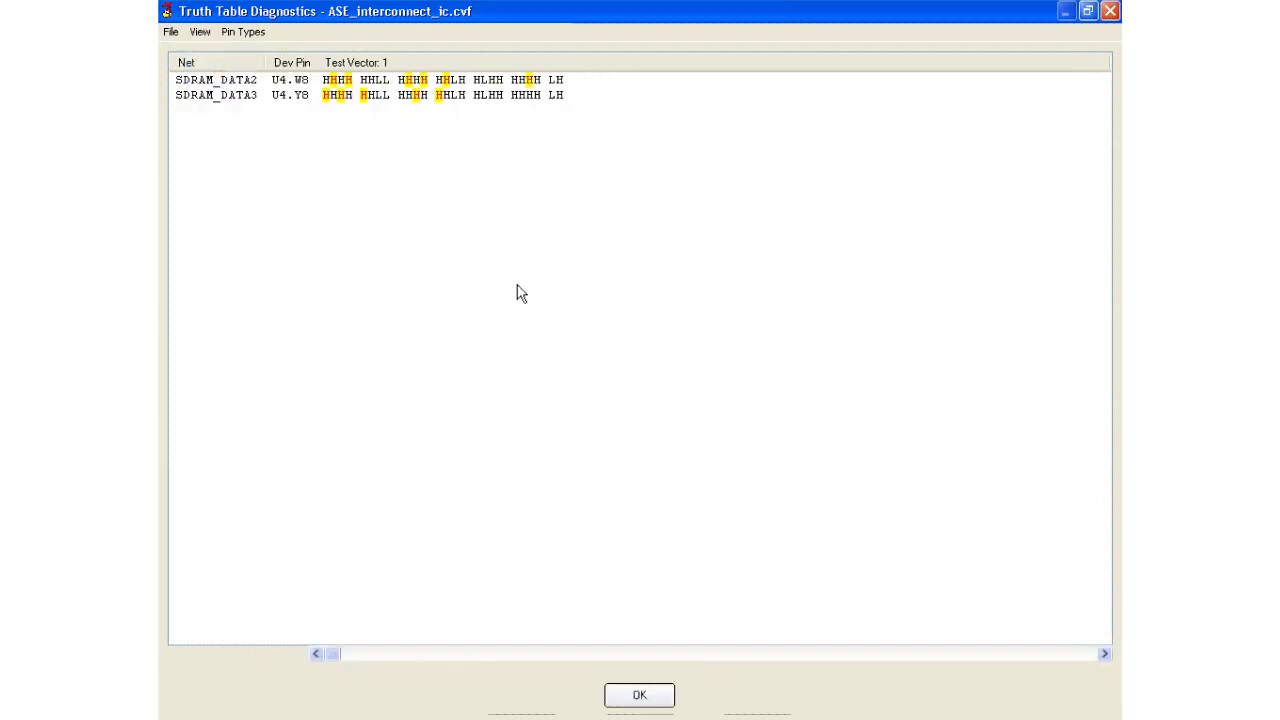
Show all pins again with their vectors as waveforms, and close the truth table diagnostics and the test results.
{"action": "left_click", "coordinate": [200, 32]}
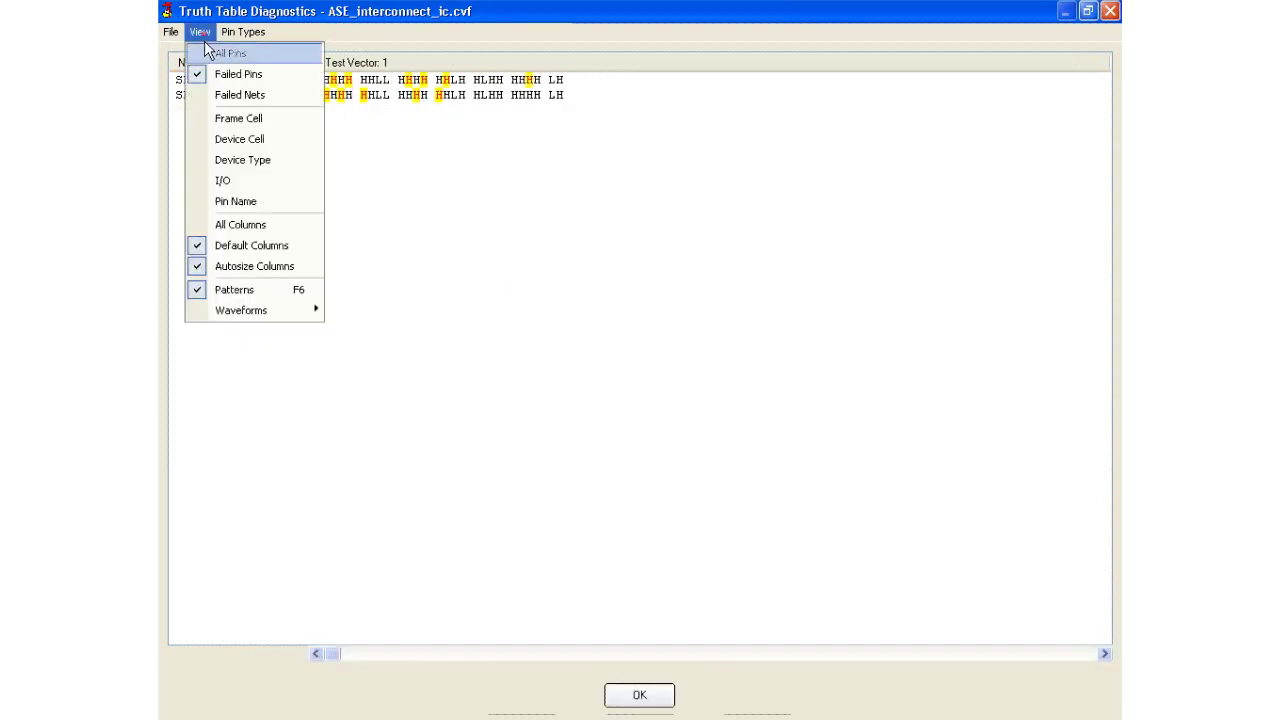
{"action": "left_click", "coordinate": [218, 54]}
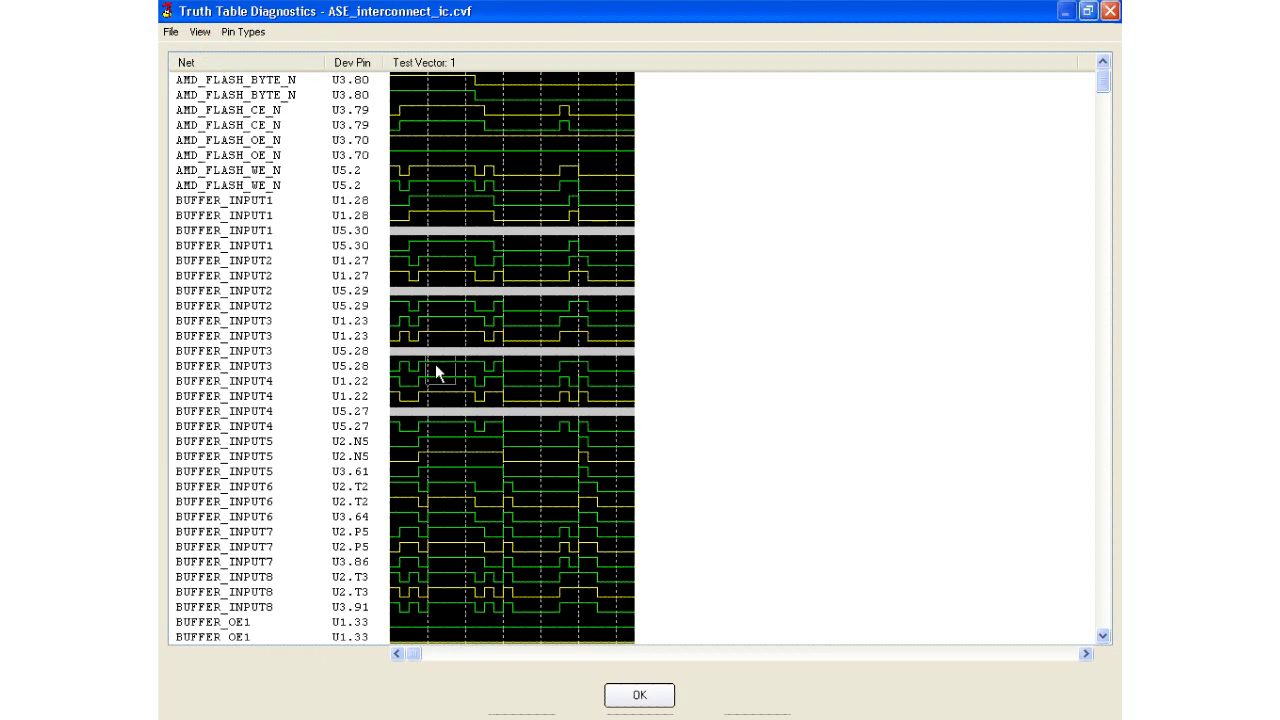
{"action": "left_click", "coordinate": [640, 697]}
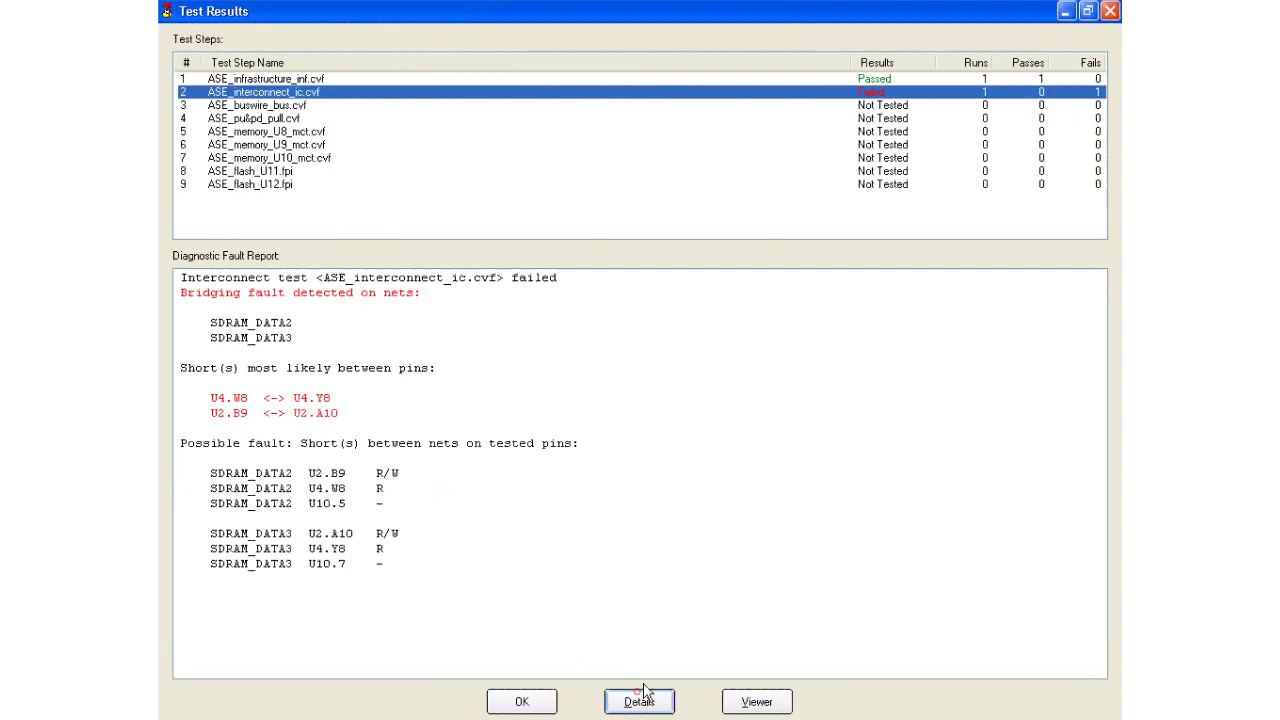
{"action": "left_click", "coordinate": [507, 701]}
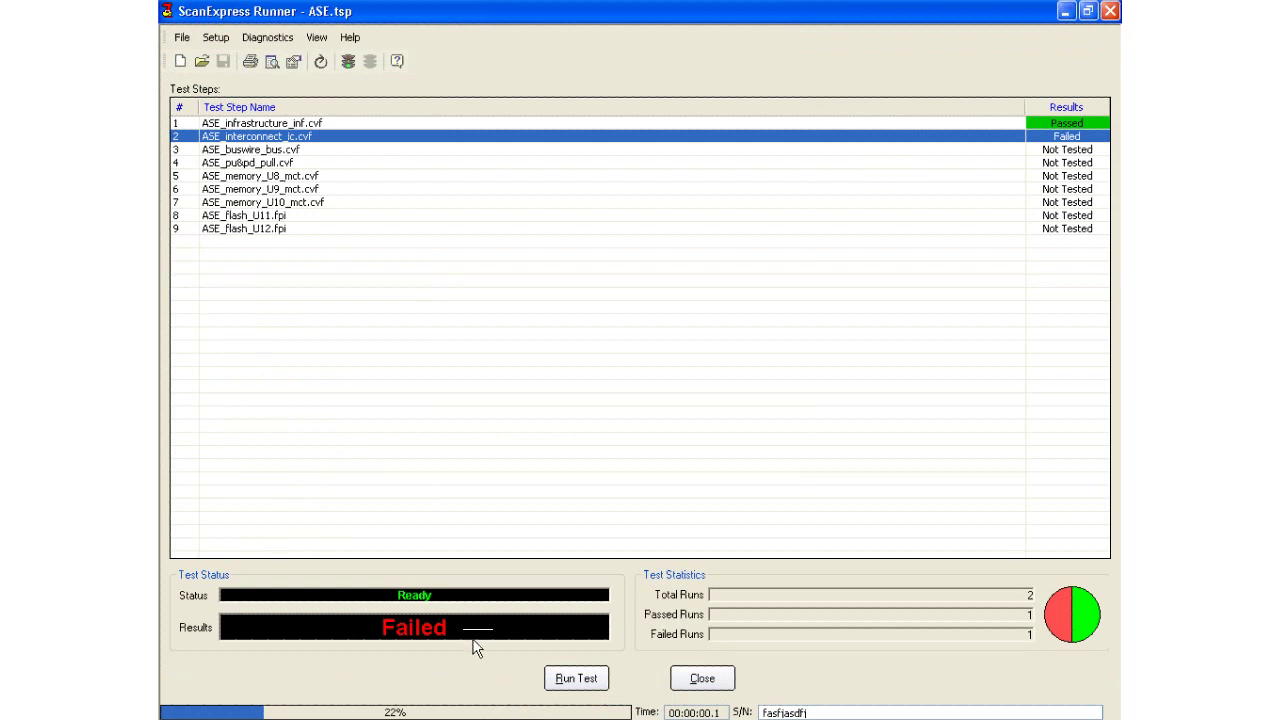
Close the leftover PDF search window and bring up the ScanPlus Demo Board schematic in Adobe Reader.
{"action": "left_click", "coordinate": [718, 13]}
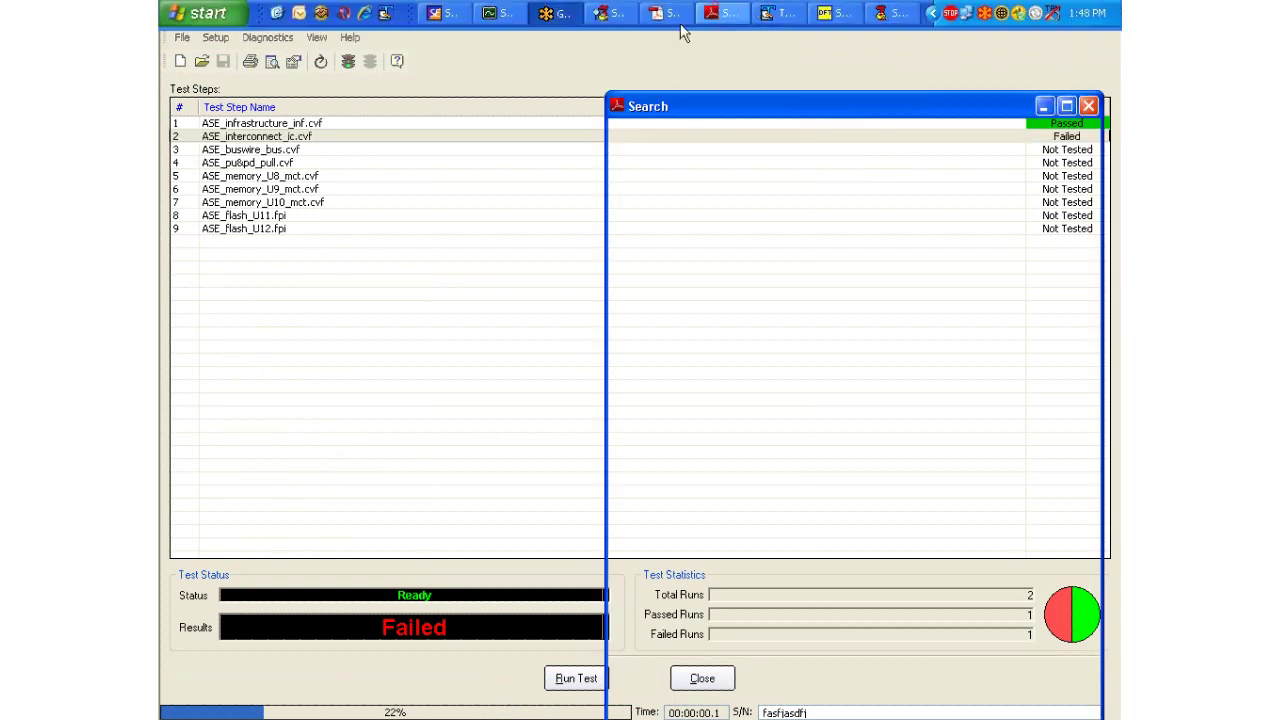
{"action": "left_click", "coordinate": [660, 244]}
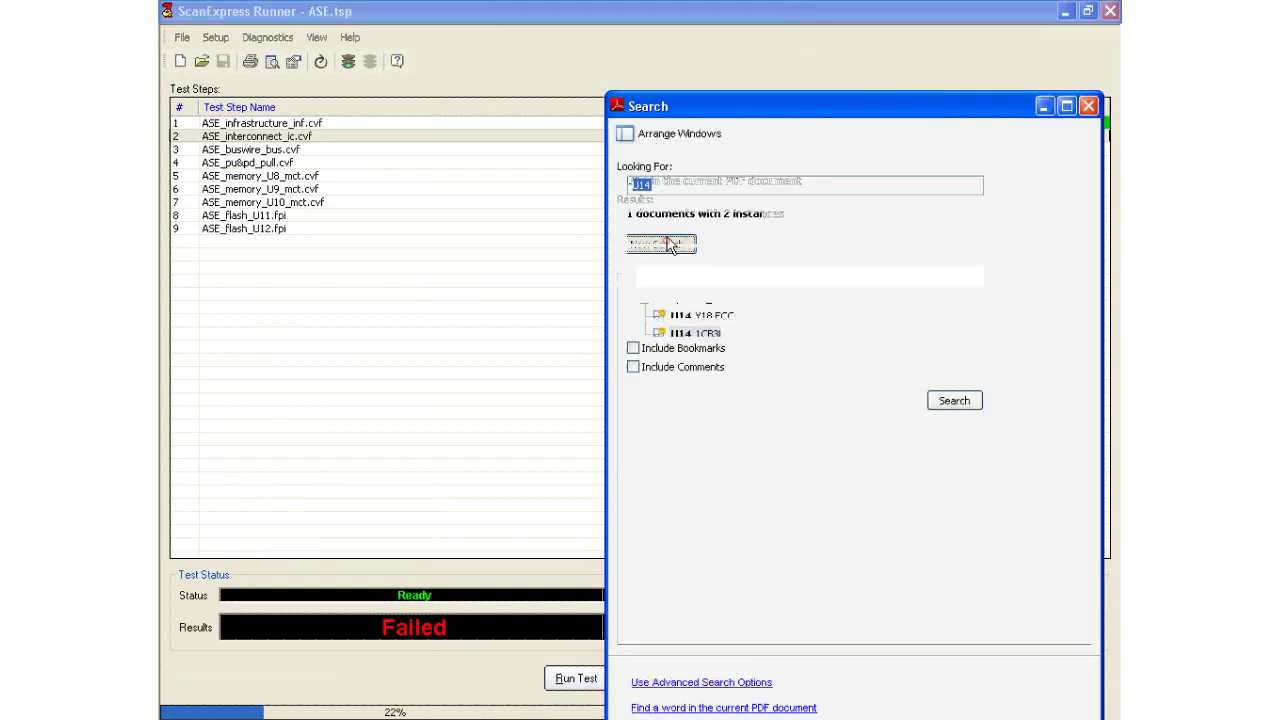
{"action": "left_click", "coordinate": [1088, 105]}
{"action": "left_click", "coordinate": [730, 14]}
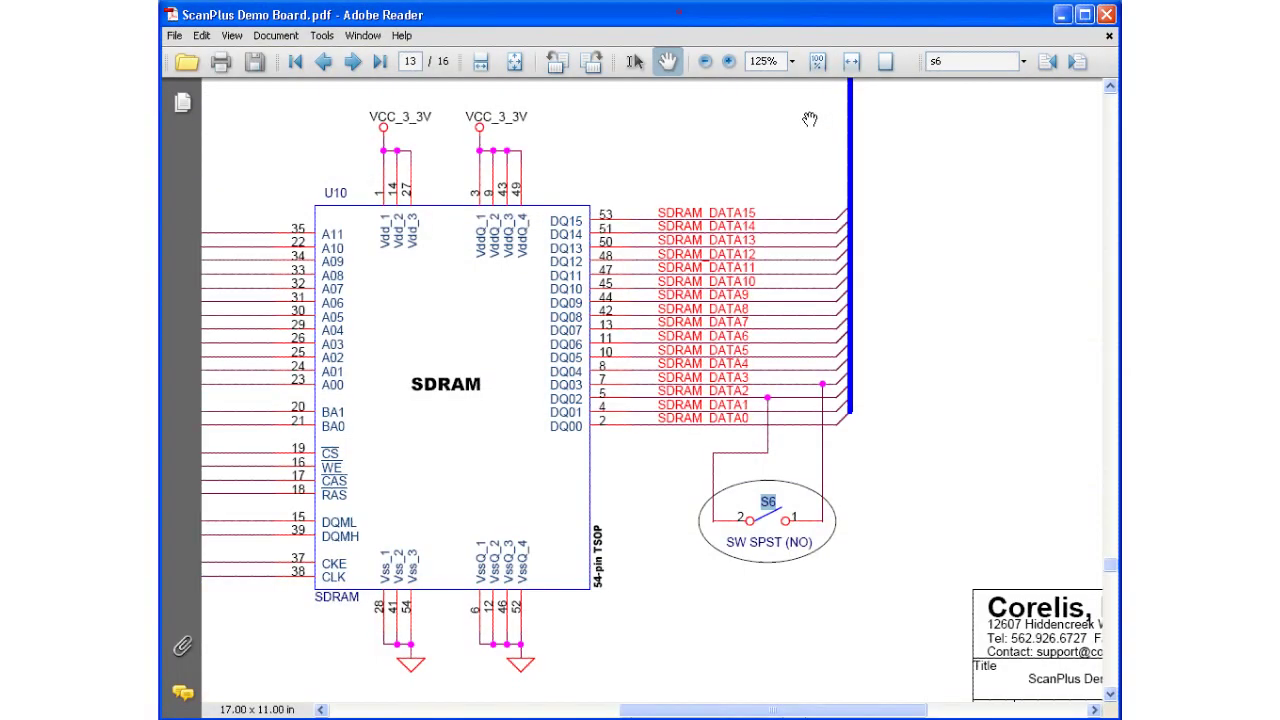
Find switch S8 on page 11 of the schematic and trace its connection to the U5 Xilinx CPLD.
{"action": "left_click", "coordinate": [958, 63]}
{"action": "type", "text": "s8"}
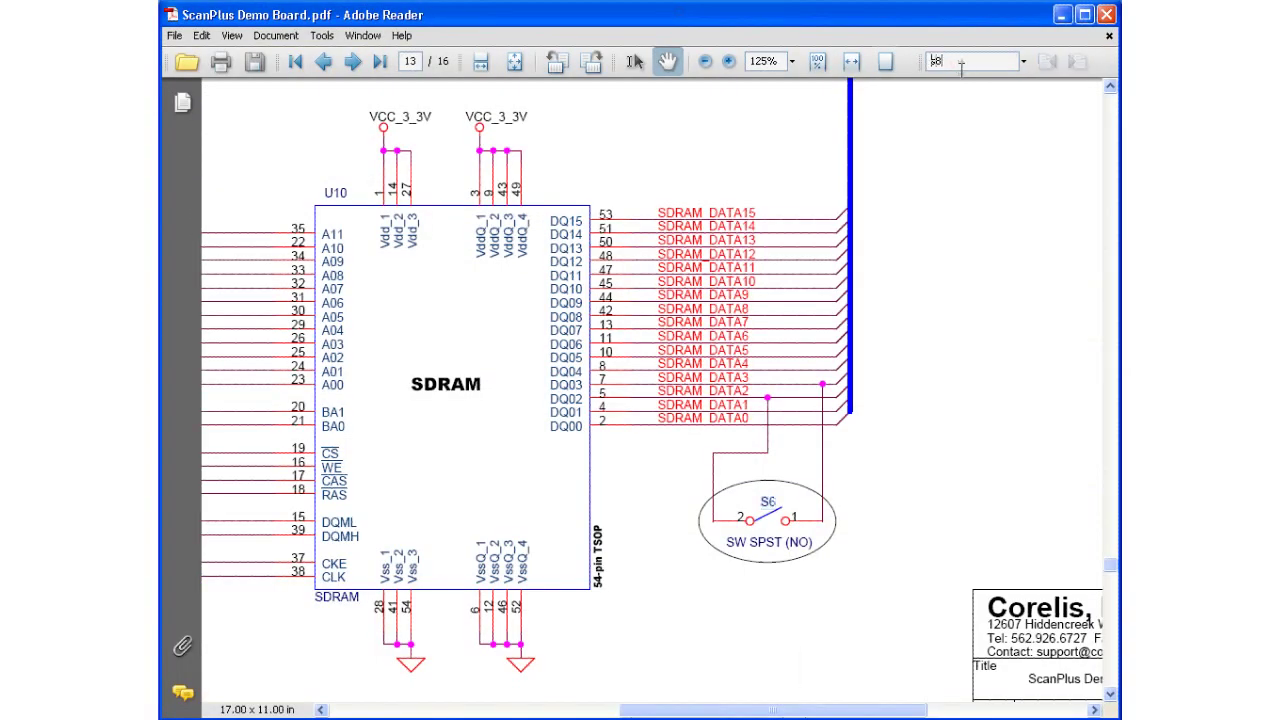
{"action": "key", "text": "Return"}
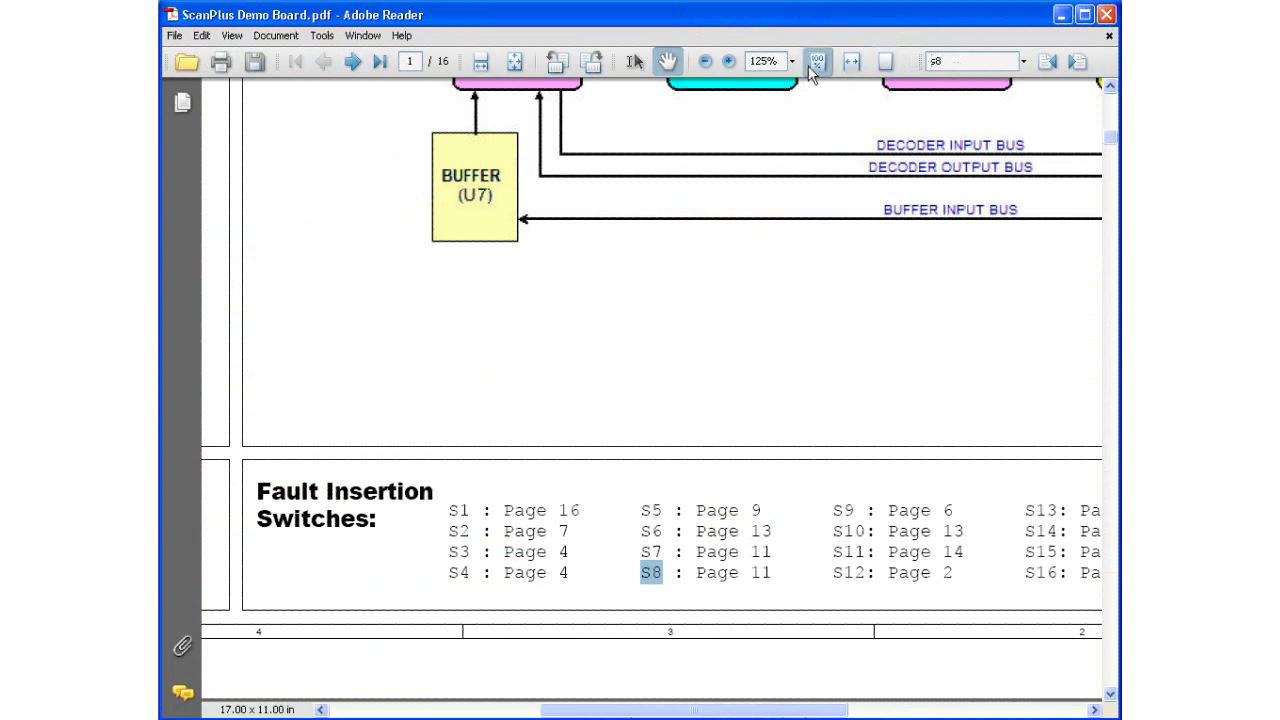
{"action": "left_click", "coordinate": [1077, 62]}
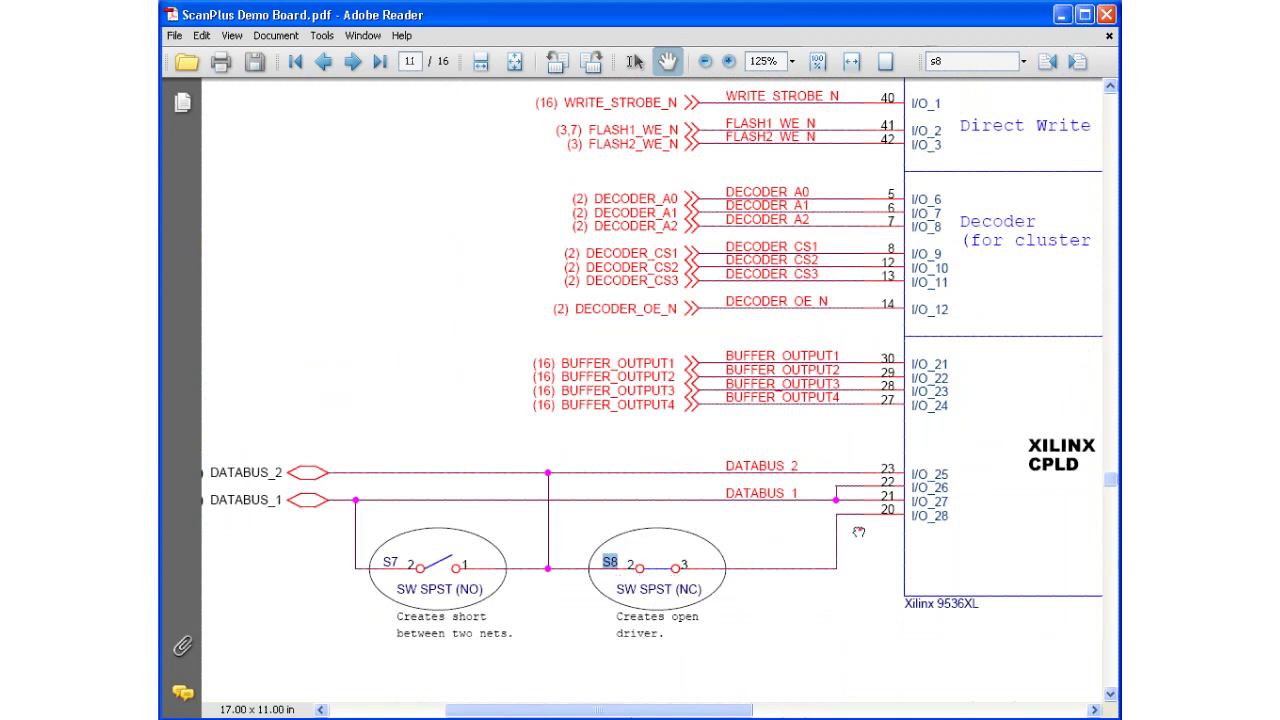
{"action": "left_click_drag", "start_coordinate": [858, 532], "coordinate": [783, 556]}
{"action": "scroll", "coordinate": [863, 400], "scroll_direction": "up", "scroll_amount": 1}
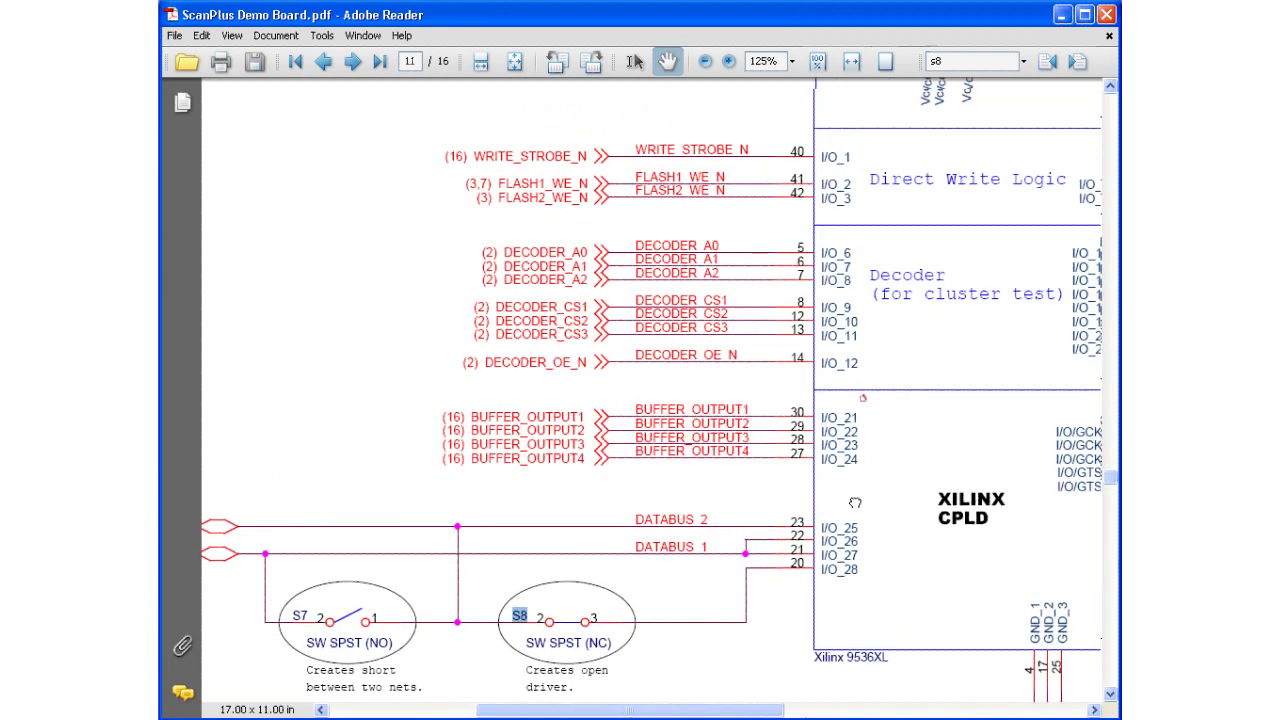
{"action": "scroll", "coordinate": [855, 502], "scroll_direction": "up", "scroll_amount": 2}
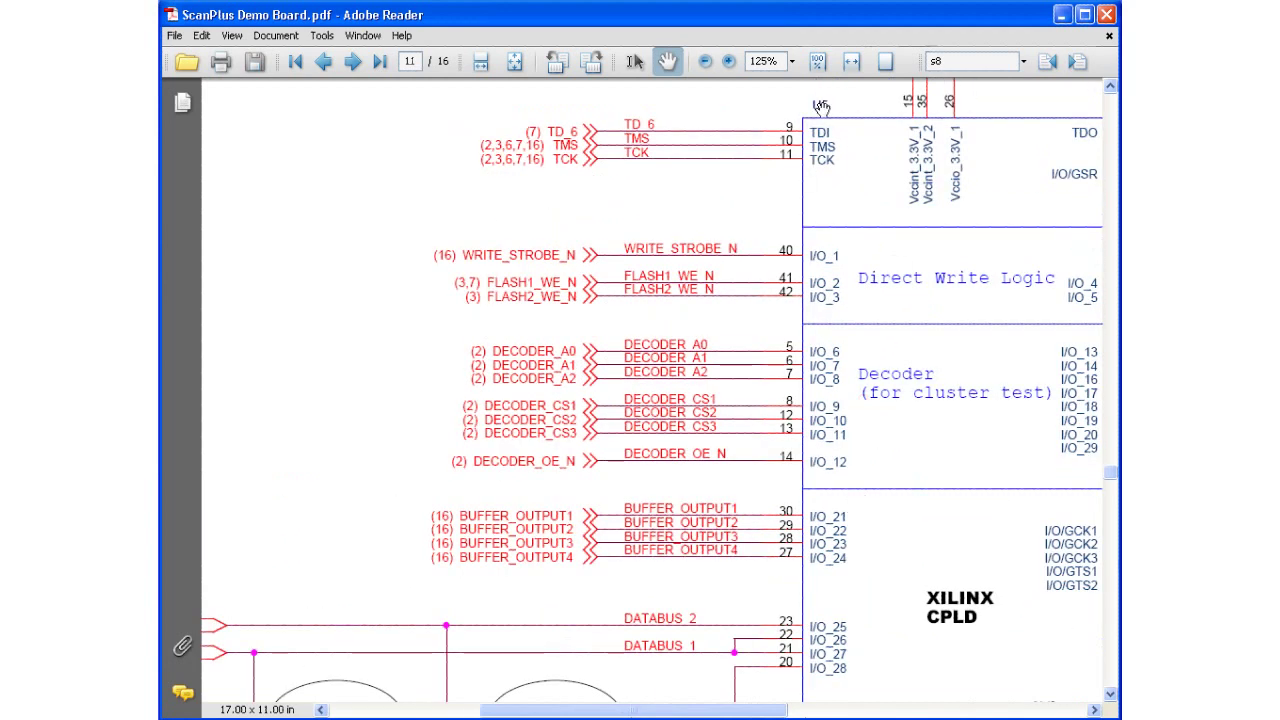
{"action": "scroll", "coordinate": [875, 197], "scroll_direction": "down", "scroll_amount": 2}
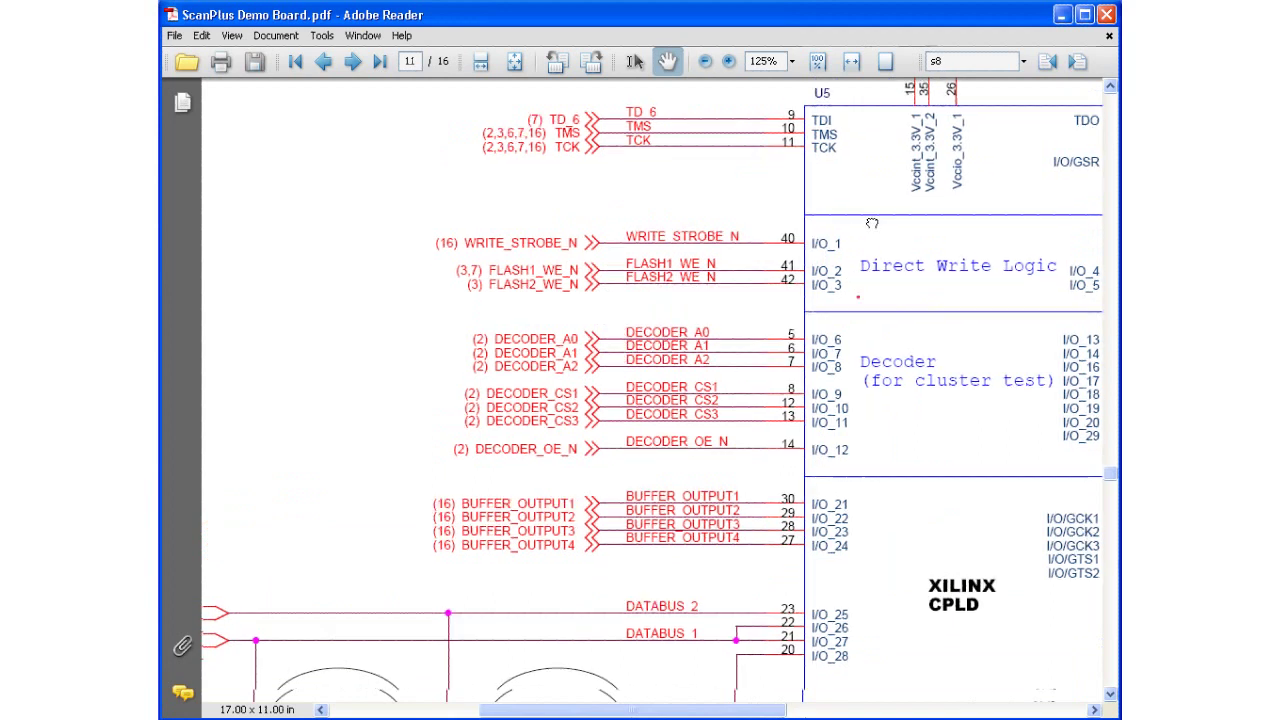
Return to ScanExpress Runner, rerun the ASE test plan, and open the diagnostic fault report of the ASE_interconnect_ic.cvf step.
{"action": "key", "text": "alt+Tab"}
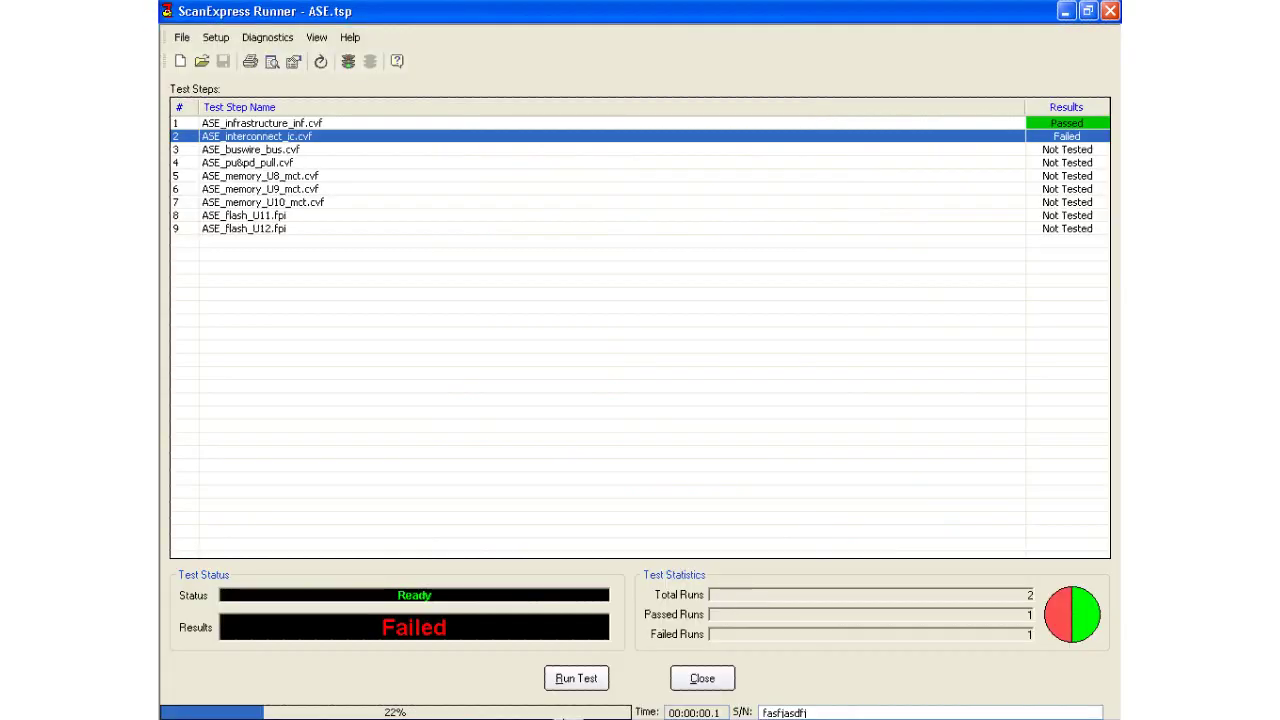
{"action": "left_click", "coordinate": [572, 683]}
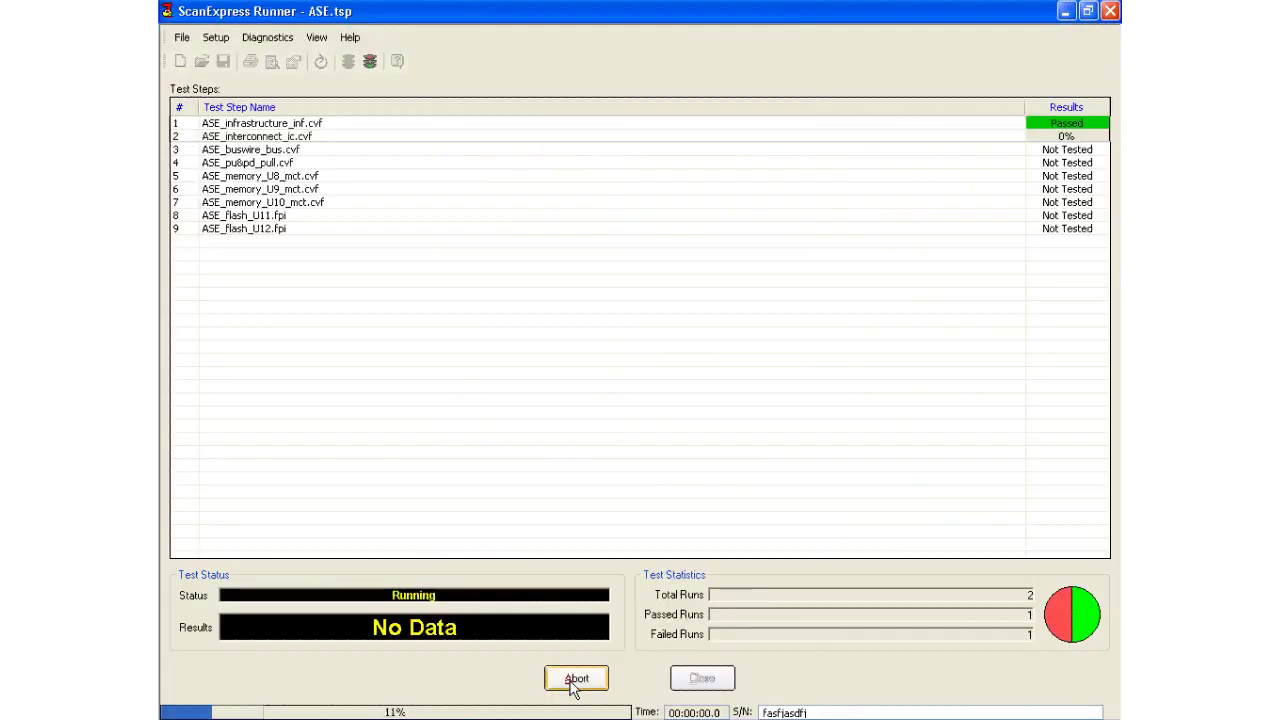
{"action": "double_click", "coordinate": [640, 137]}
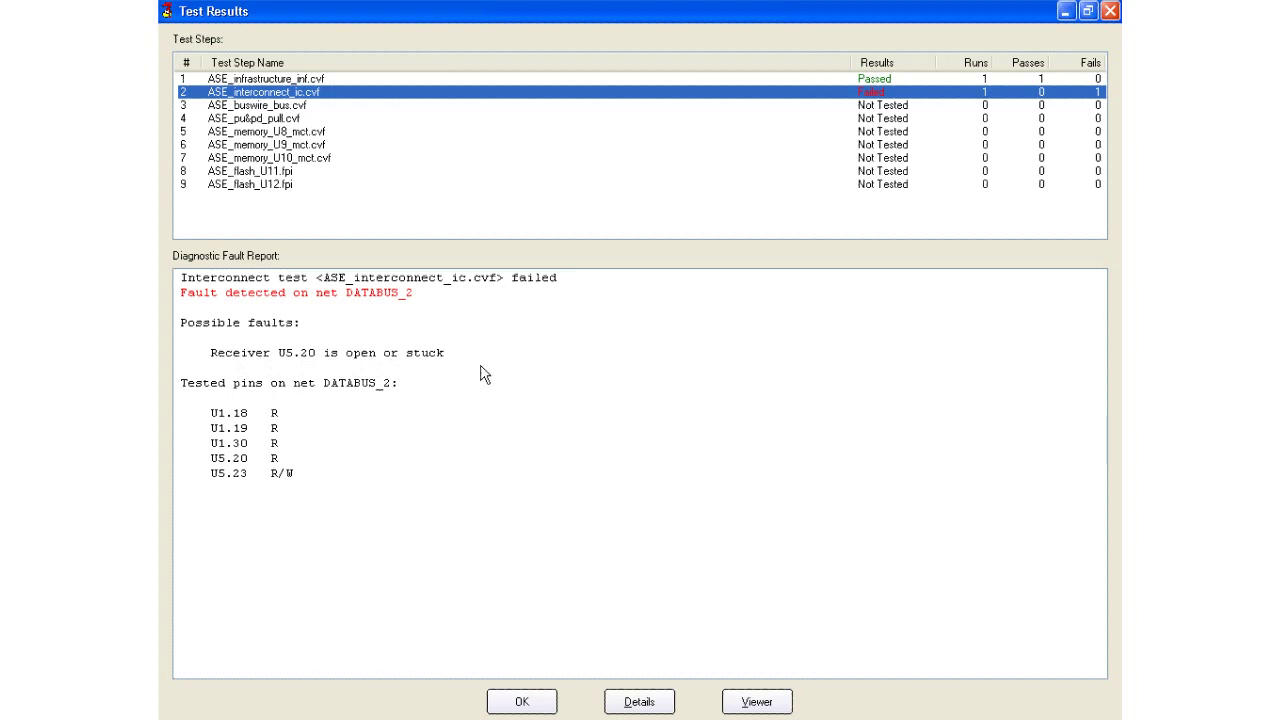
Open the fault in ScanExpress Viewer using the Demo Board.vie session file from the ScanPlus Demo Board folder.
{"action": "left_click", "coordinate": [760, 703]}
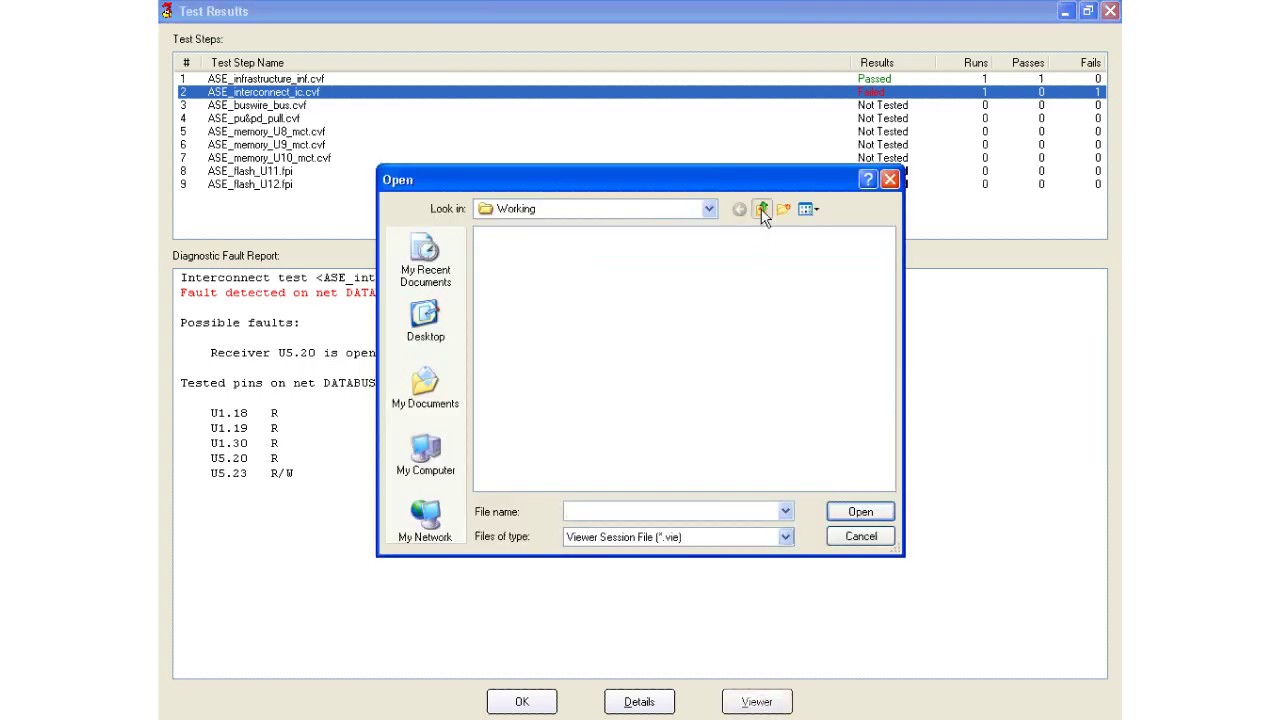
{"action": "left_click", "coordinate": [760, 212]}
{"action": "left_click", "coordinate": [710, 210]}
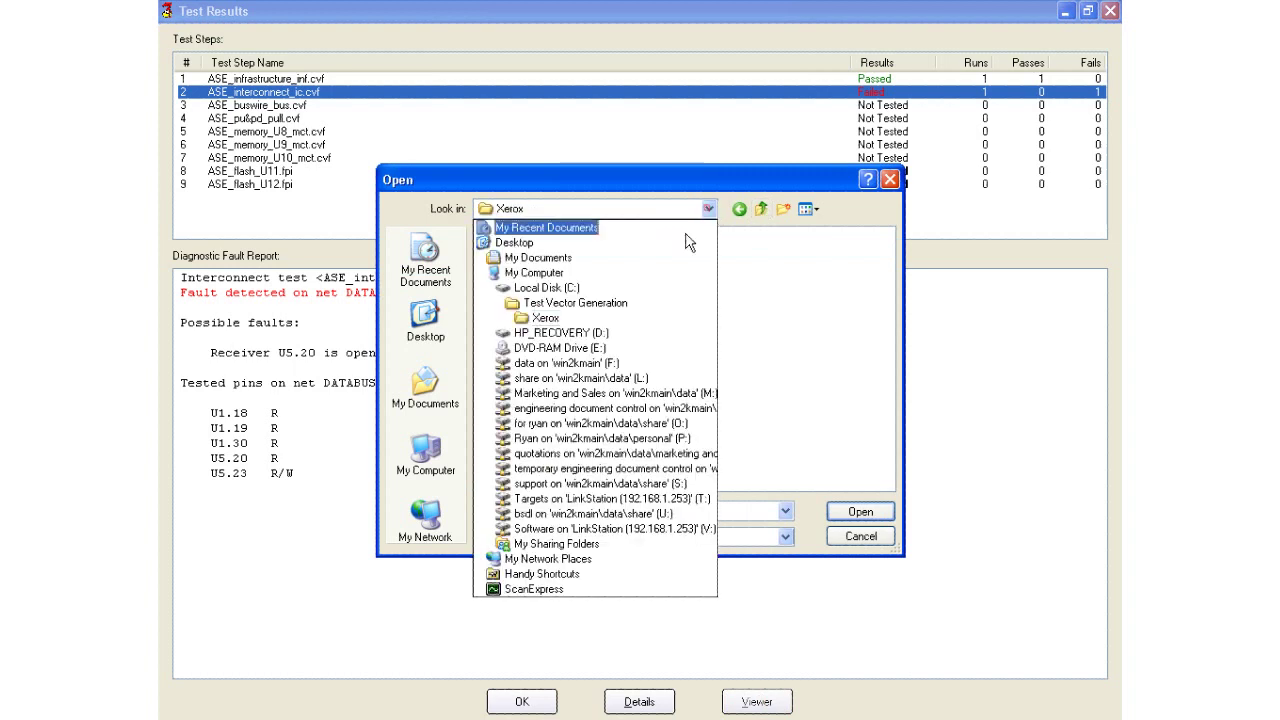
{"action": "left_click", "coordinate": [553, 315]}
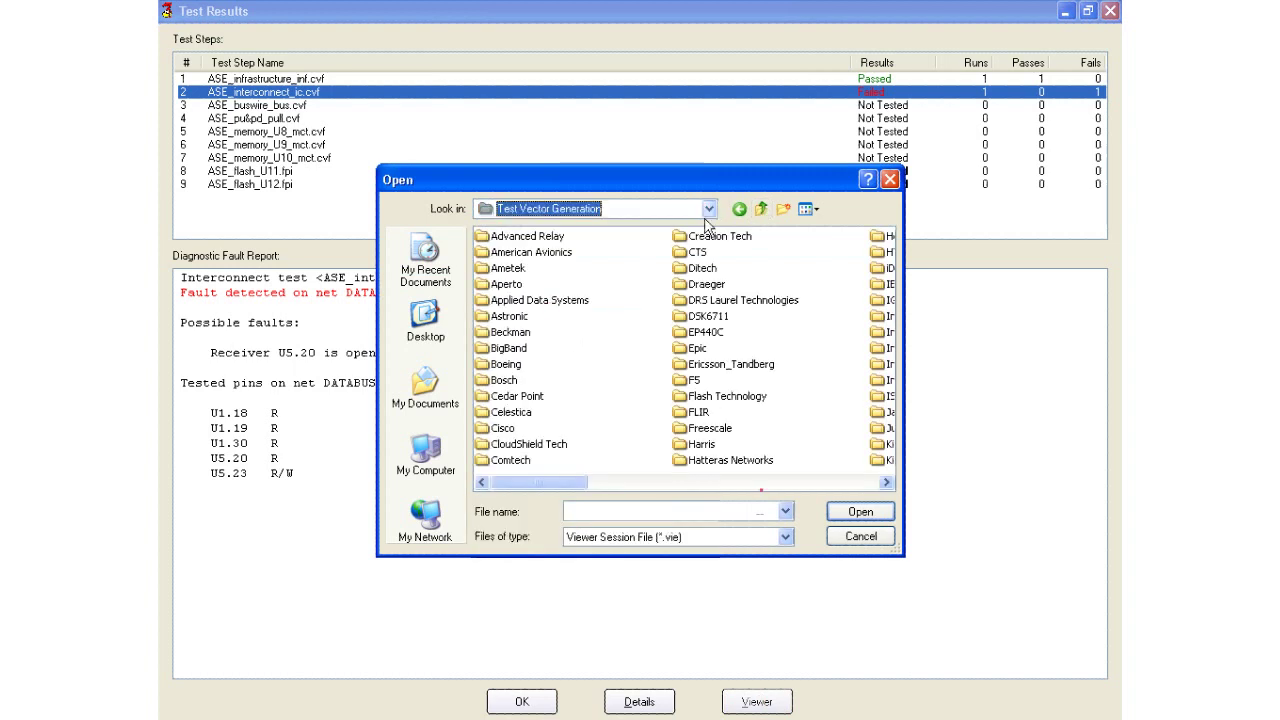
{"action": "left_click", "coordinate": [761, 209]}
{"action": "double_click", "coordinate": [665, 237]}
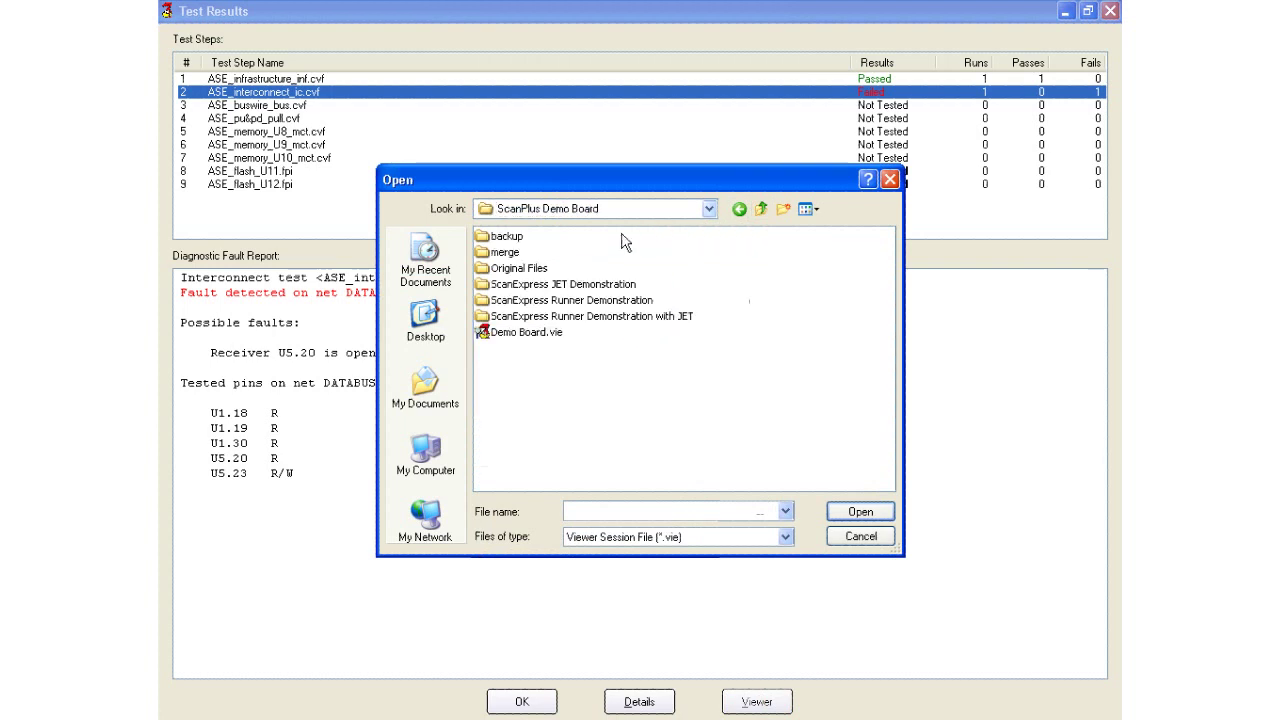
{"action": "double_click", "coordinate": [527, 335]}
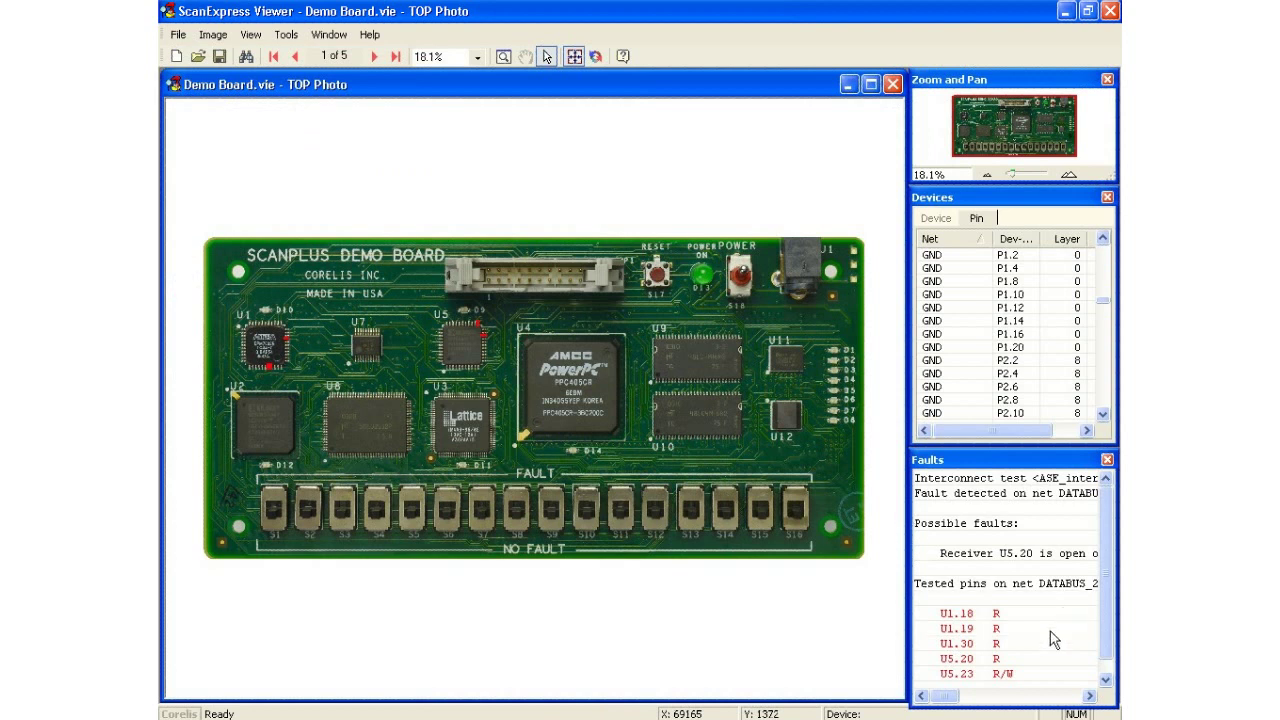
Overlay all vias, through holes, pads and devices on the top board photo, and locate faulty pin U5.20.
{"action": "left_click", "coordinate": [213, 37]}
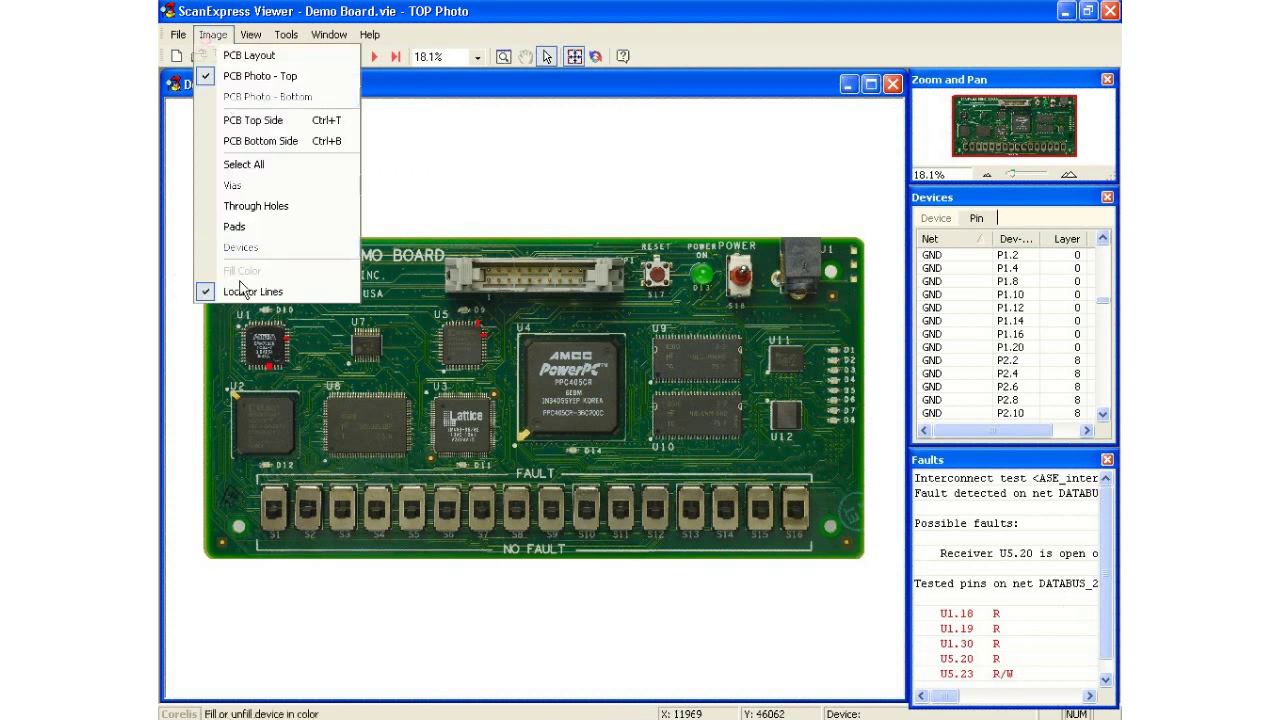
{"action": "left_click", "coordinate": [247, 166]}
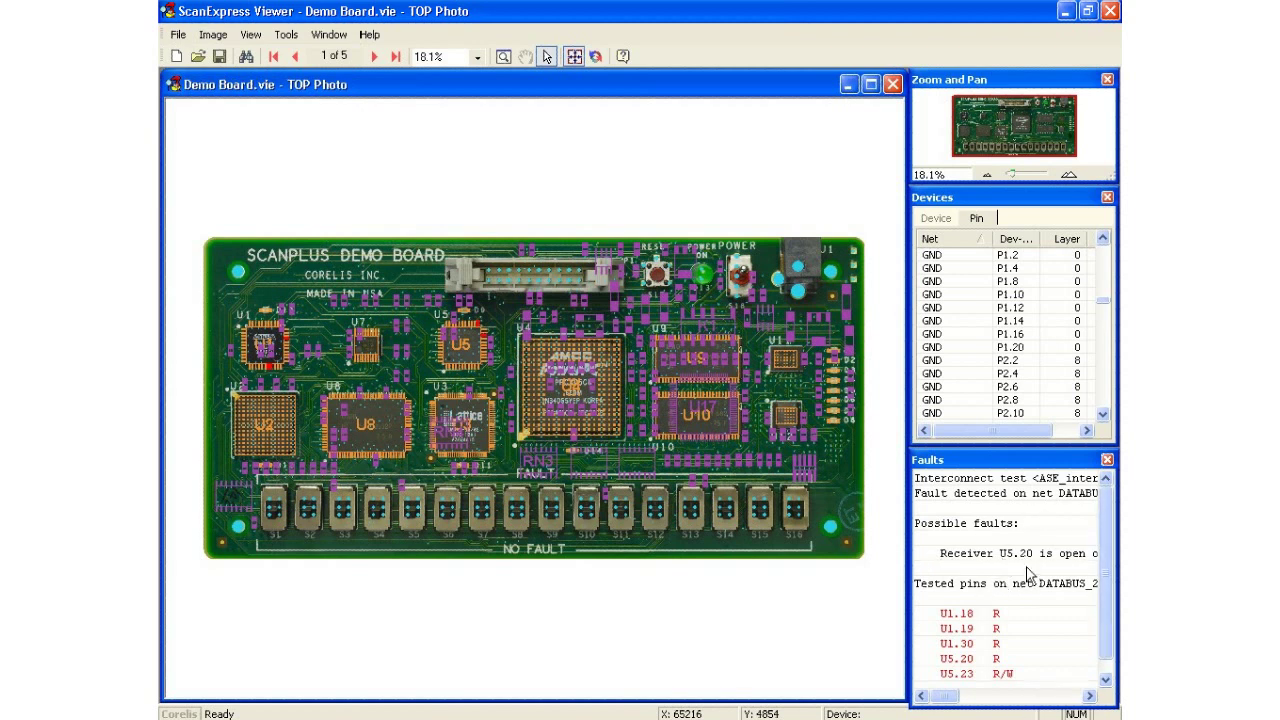
{"action": "left_click", "coordinate": [985, 659]}
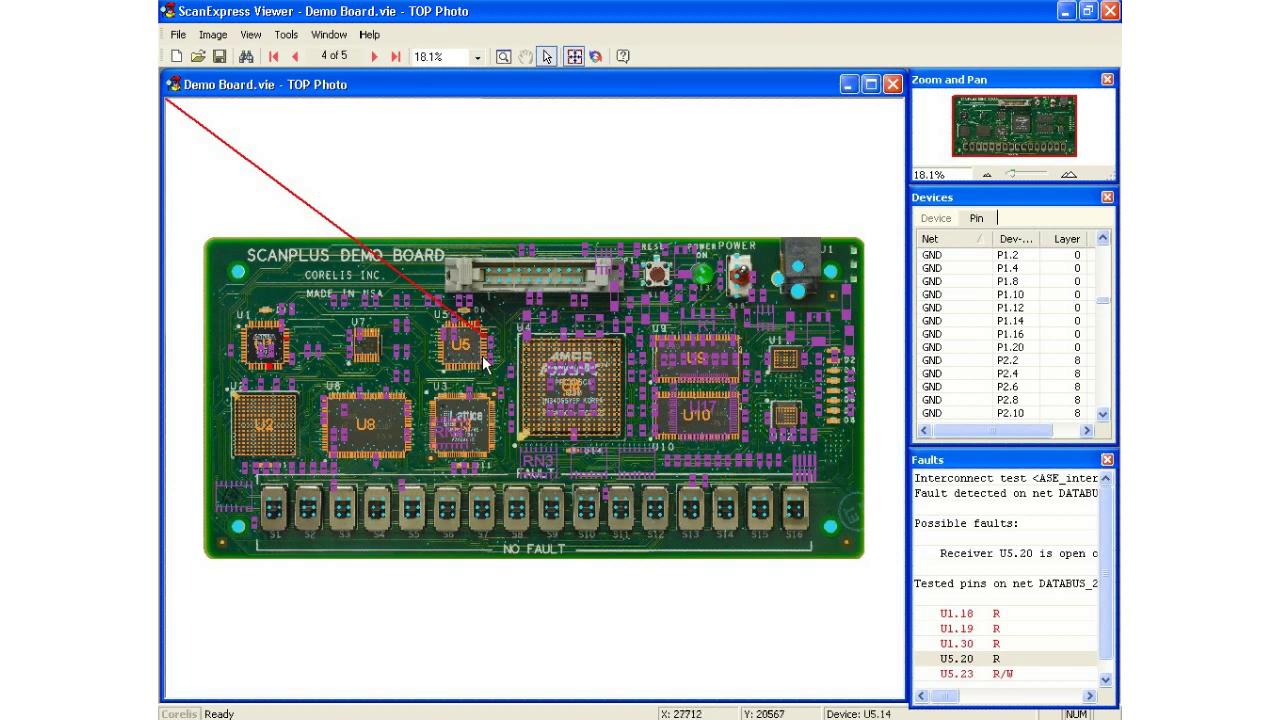
Center the board photo on pin U5.20, enlarge it to 75%, and restore the normal cursor.
{"action": "left_click", "coordinate": [1030, 177]}
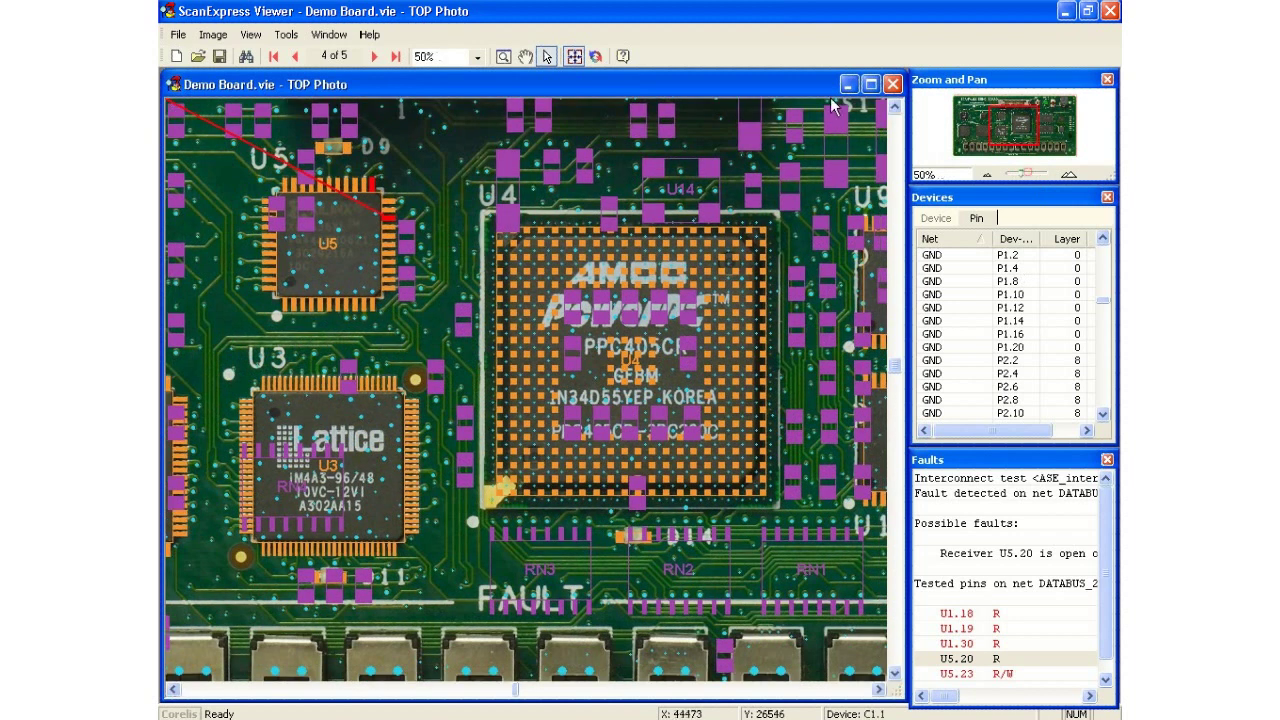
{"action": "double_click", "coordinate": [988, 662]}
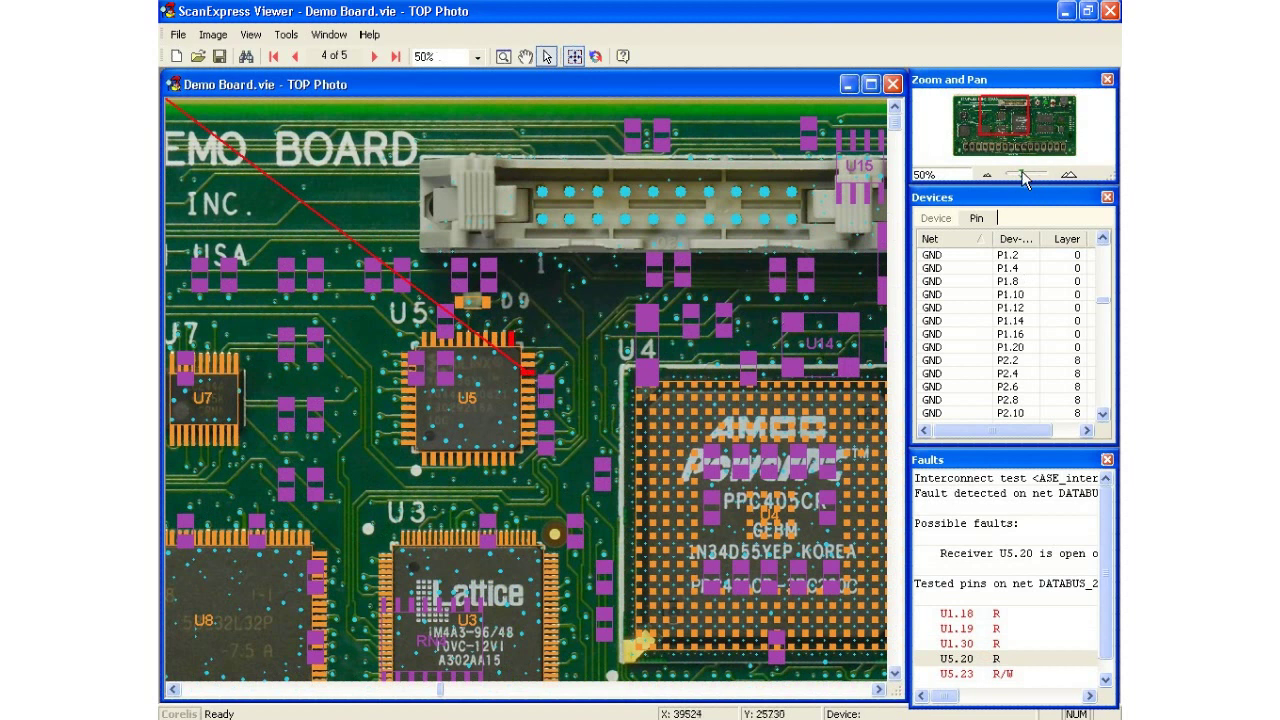
{"action": "left_click_drag", "start_coordinate": [1019, 174], "coordinate": [1026, 174]}
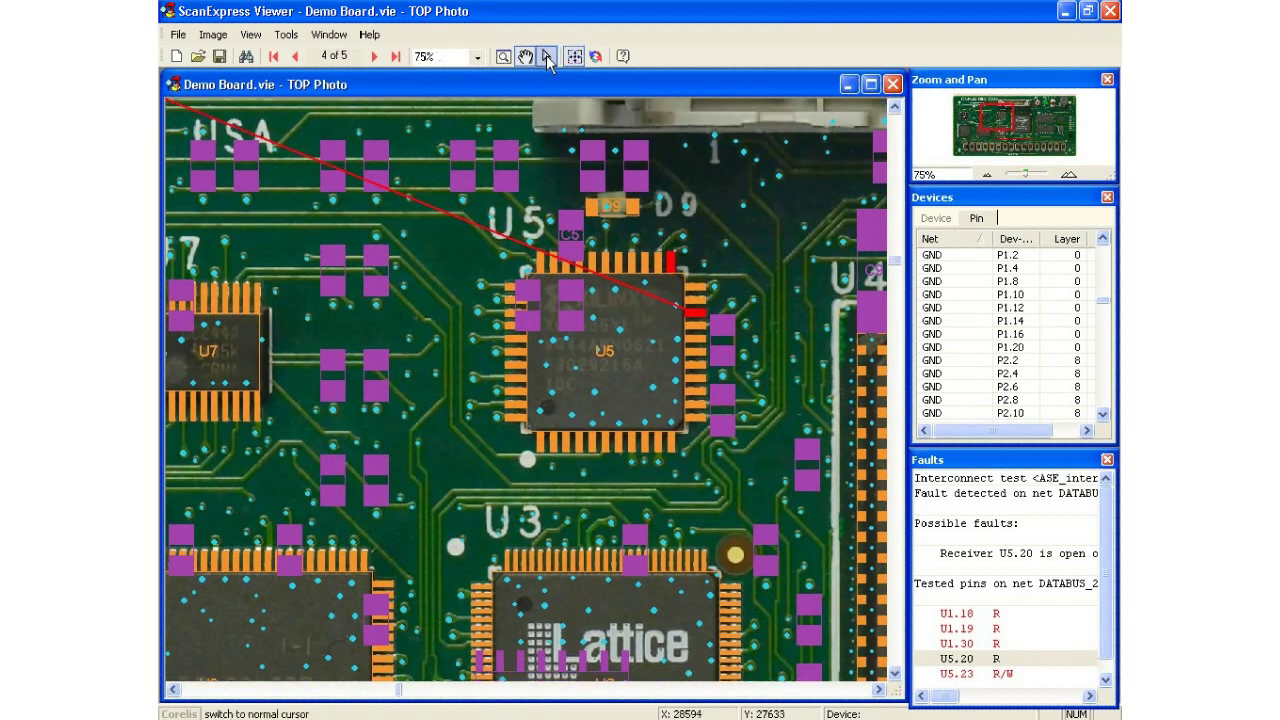
{"action": "left_click", "coordinate": [547, 56]}
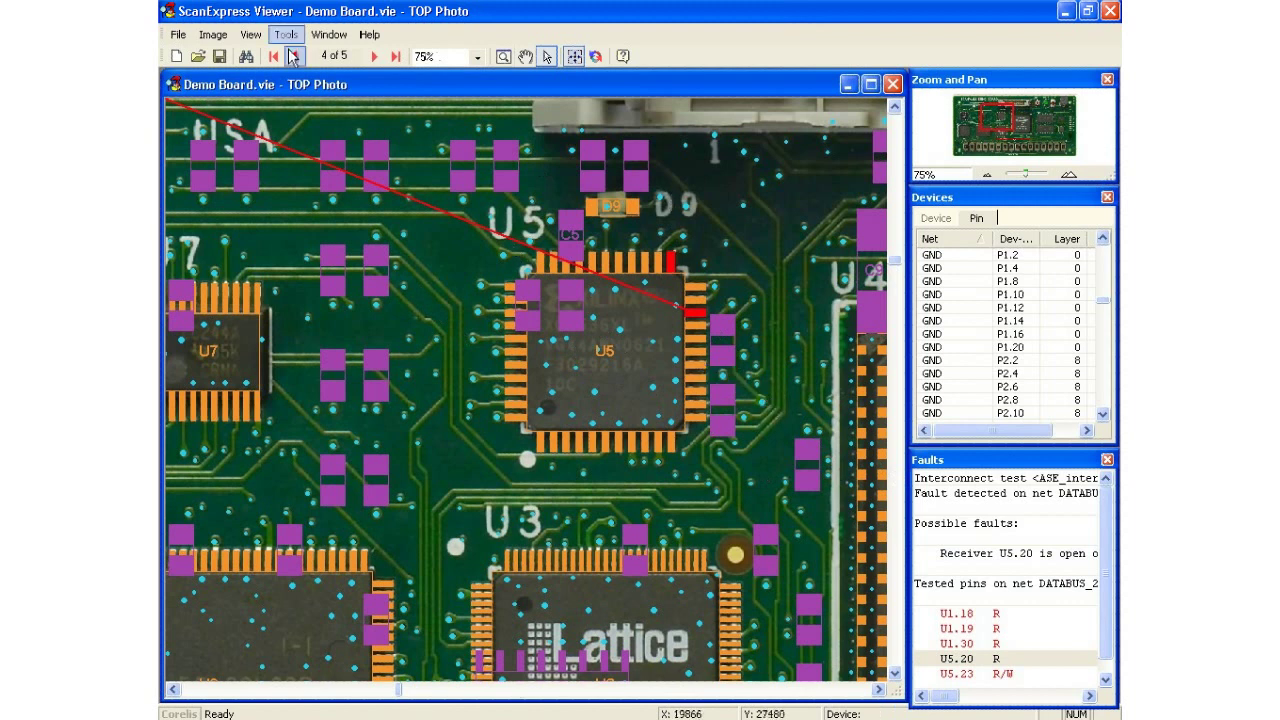
Hide the bottom-side PCB layout overlay on the top board photo, and switch the display to the bottom board photo.
{"action": "left_click", "coordinate": [213, 34]}
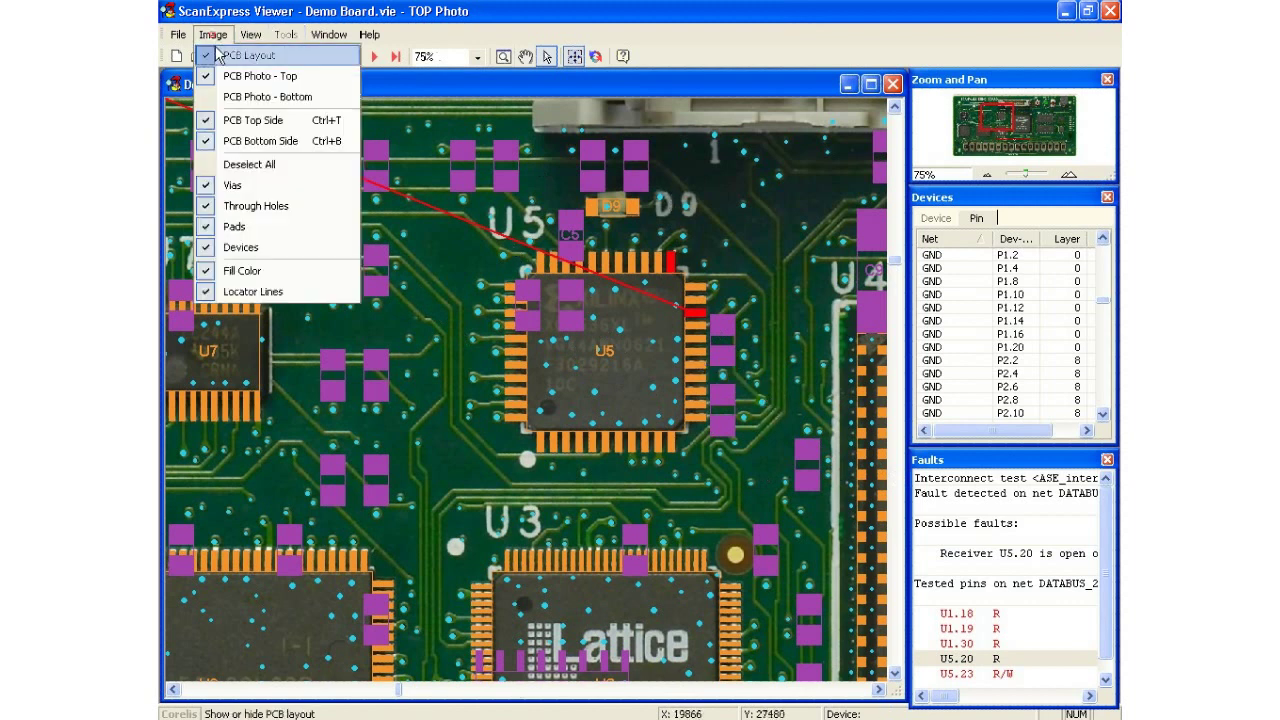
{"action": "left_click", "coordinate": [231, 146]}
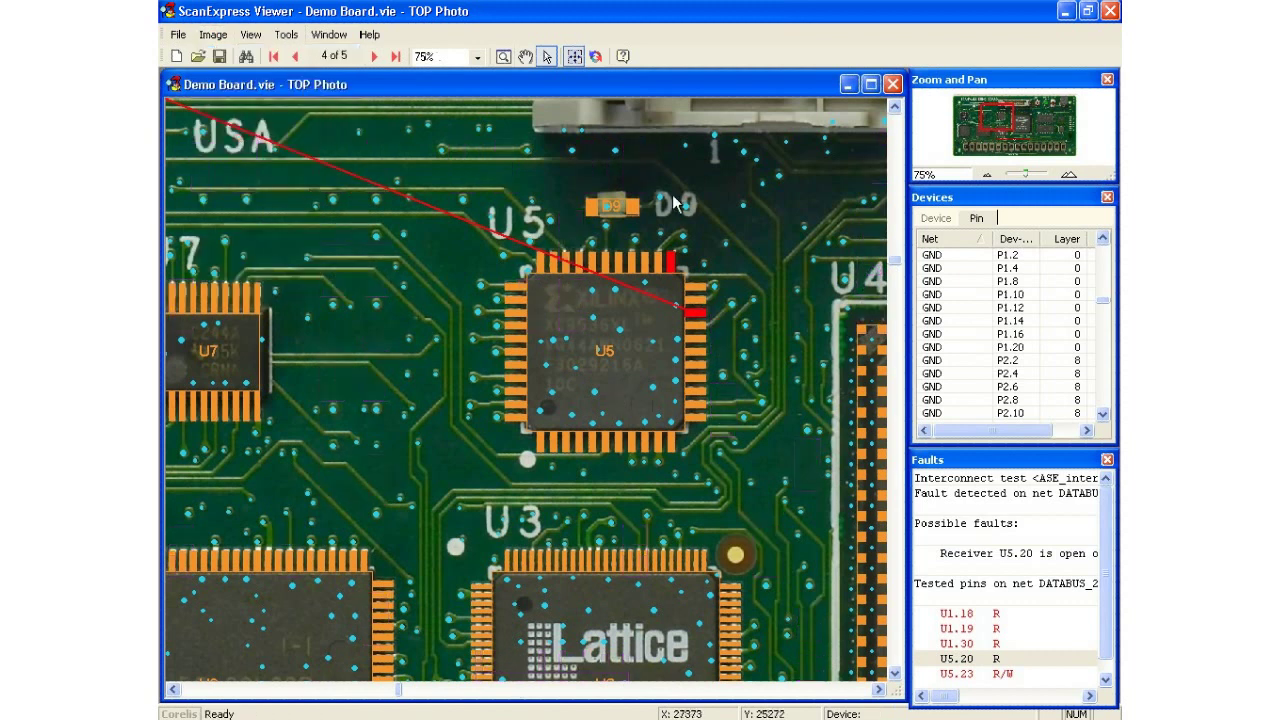
{"action": "left_click", "coordinate": [1011, 176]}
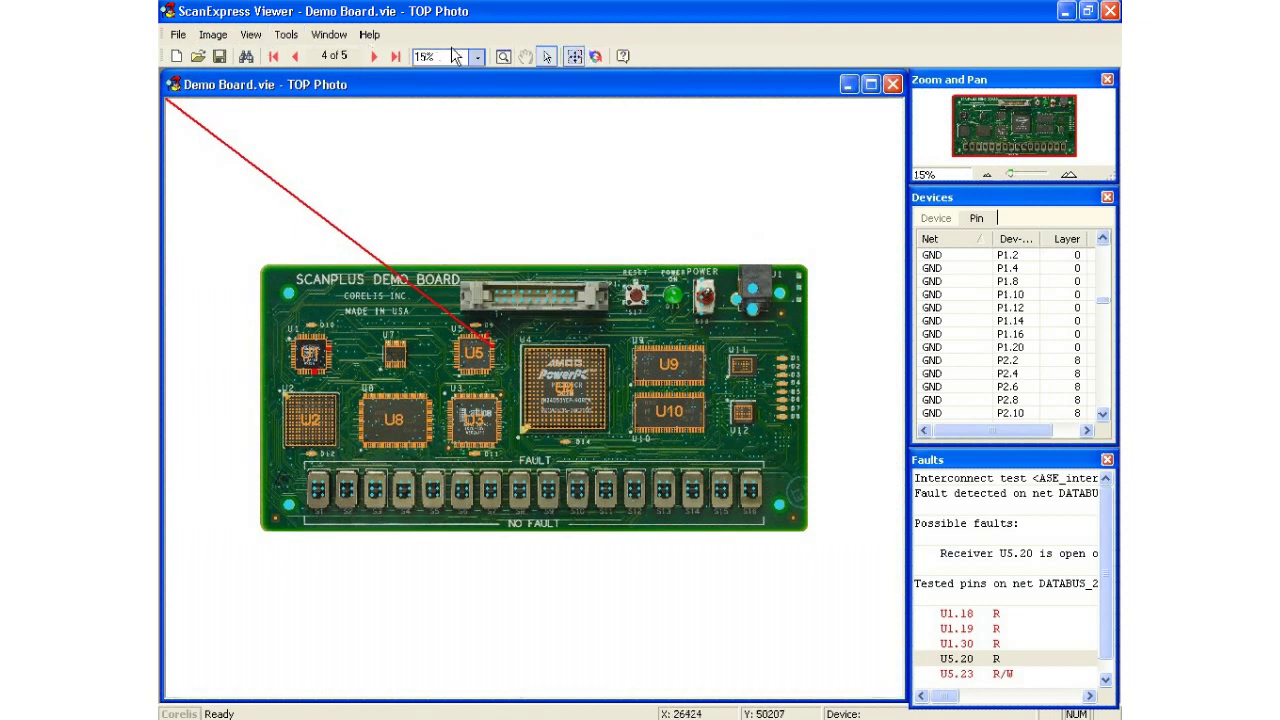
{"action": "left_click", "coordinate": [213, 34]}
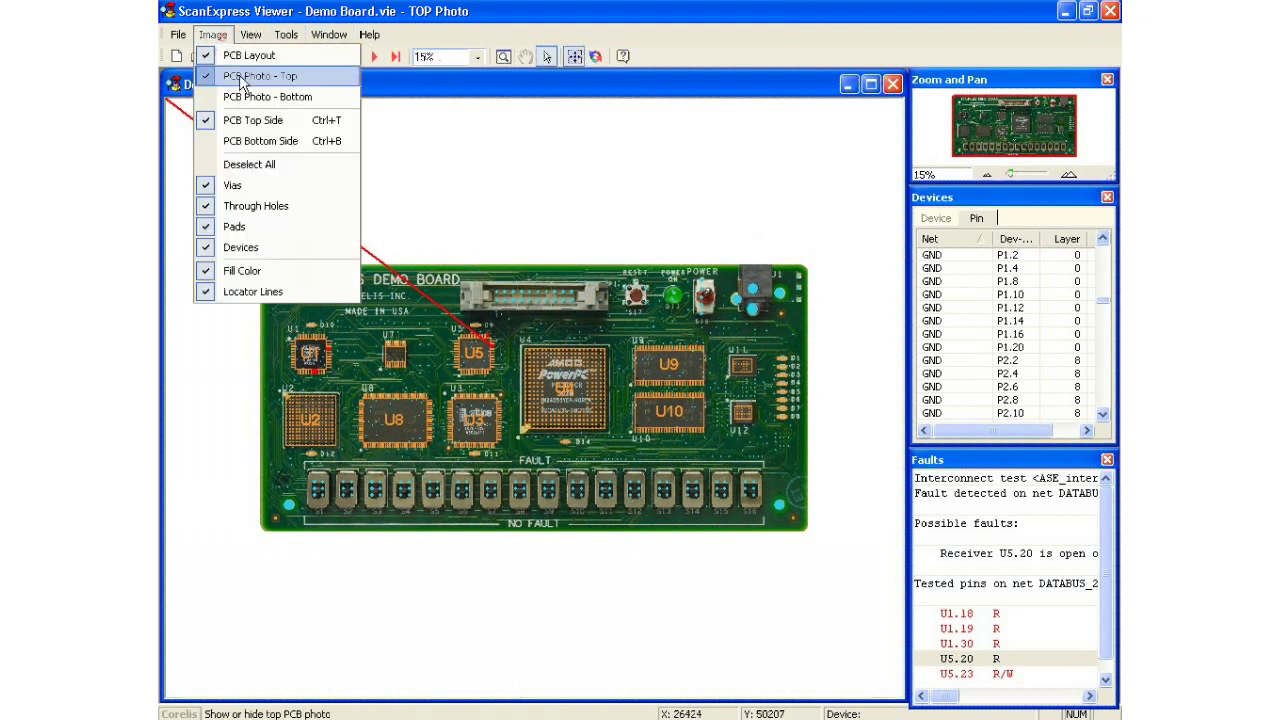
{"action": "left_click", "coordinate": [290, 141]}
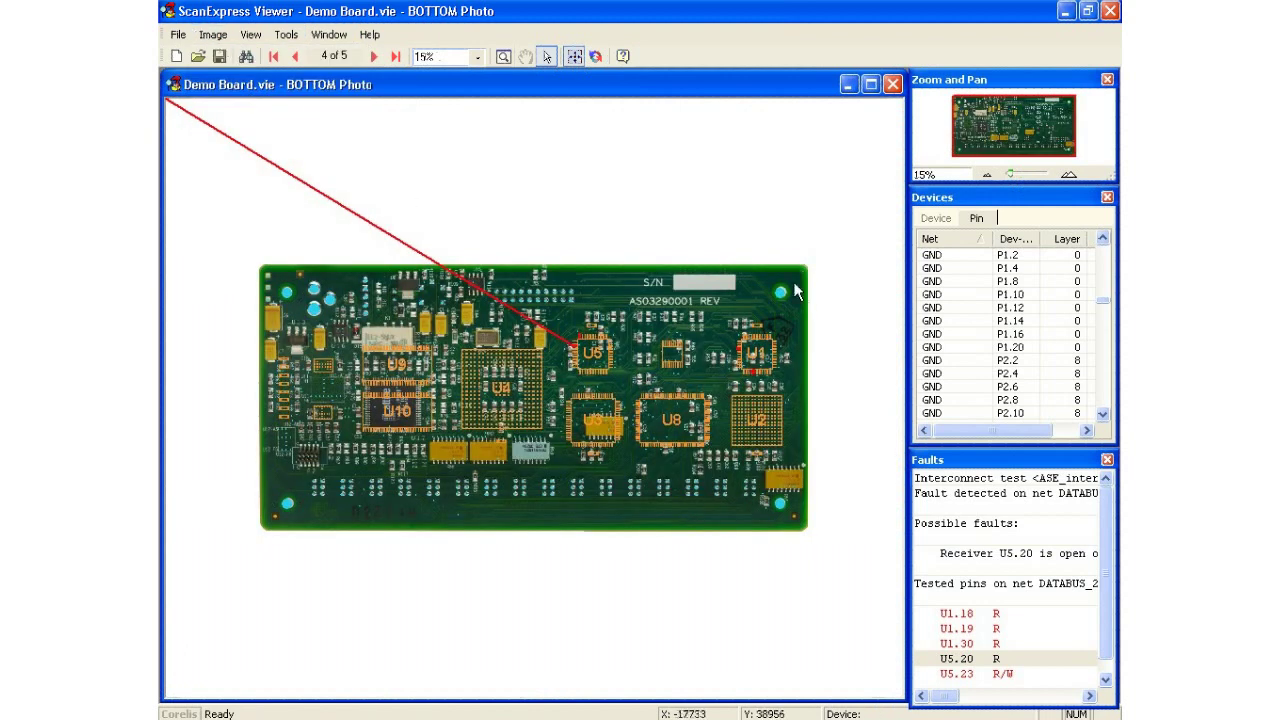
Locate resistors R121, R122 and R119 from the device list on the bottom board photo, viewed at 75%.
{"action": "left_click", "coordinate": [936, 219]}
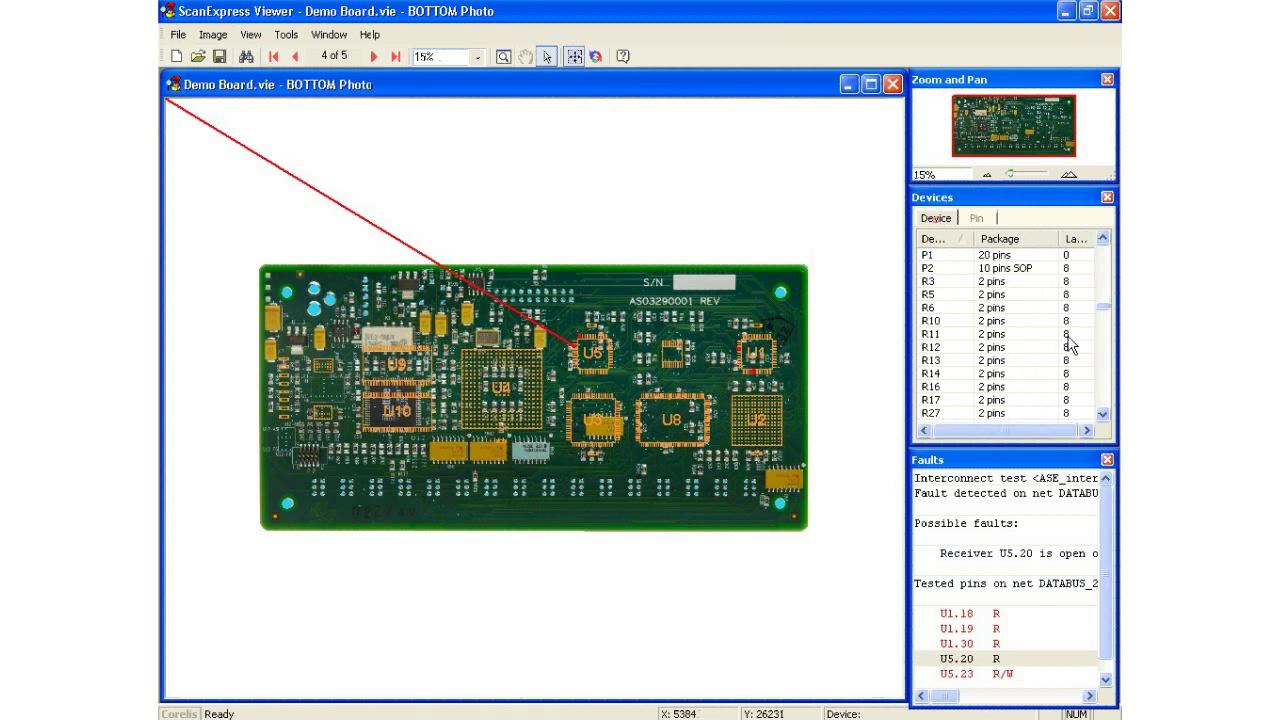
{"action": "left_click_drag", "start_coordinate": [1103, 307], "coordinate": [1106, 378]}
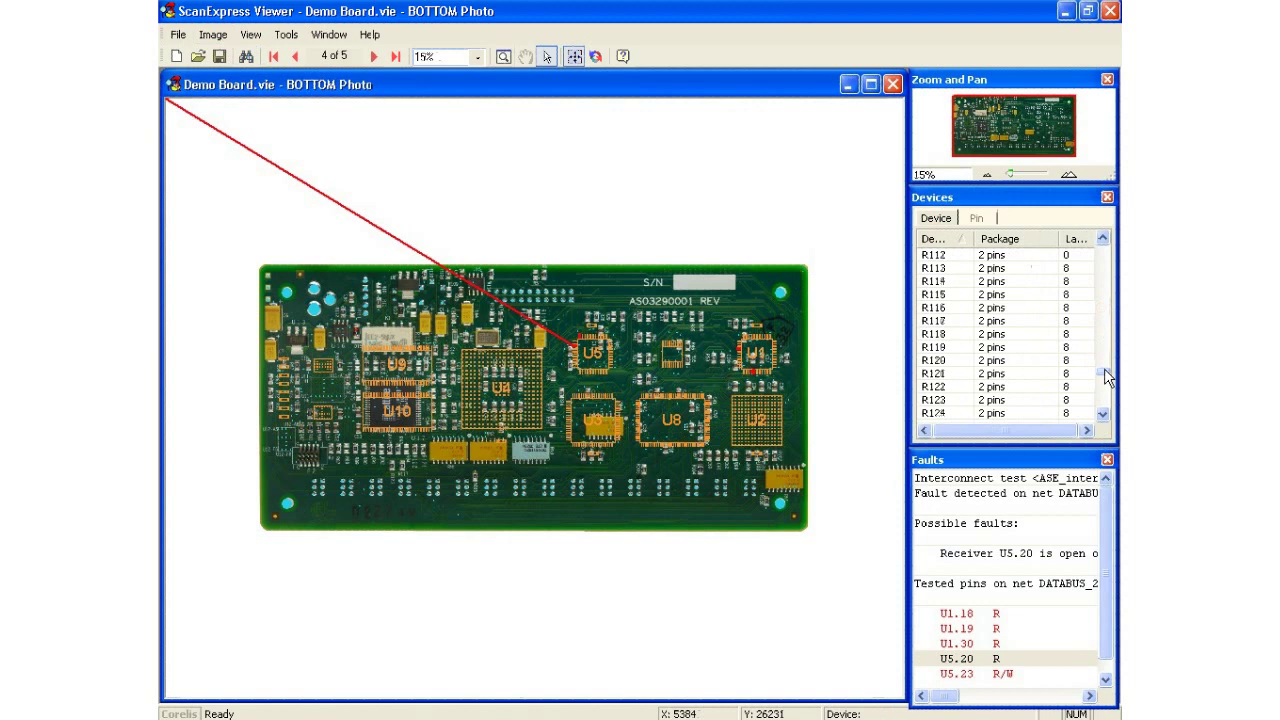
{"action": "left_click", "coordinate": [970, 377]}
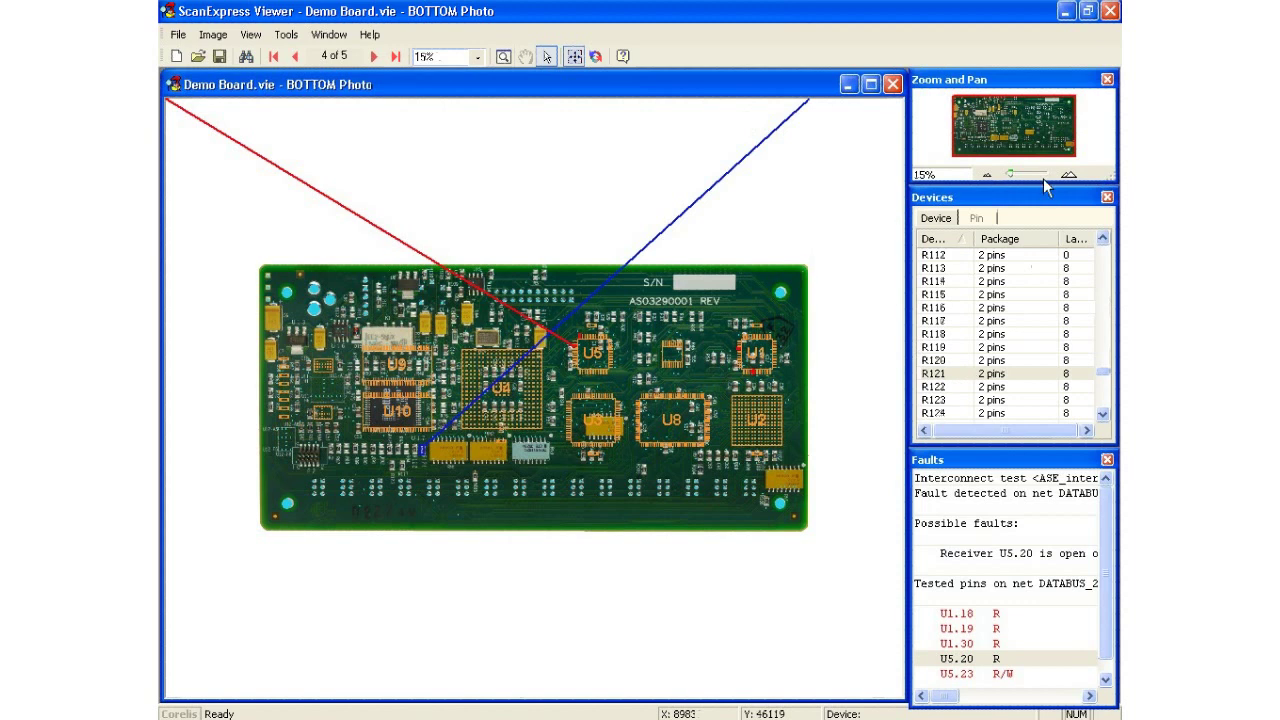
{"action": "double_click", "coordinate": [1015, 372]}
{"action": "double_click", "coordinate": [945, 390]}
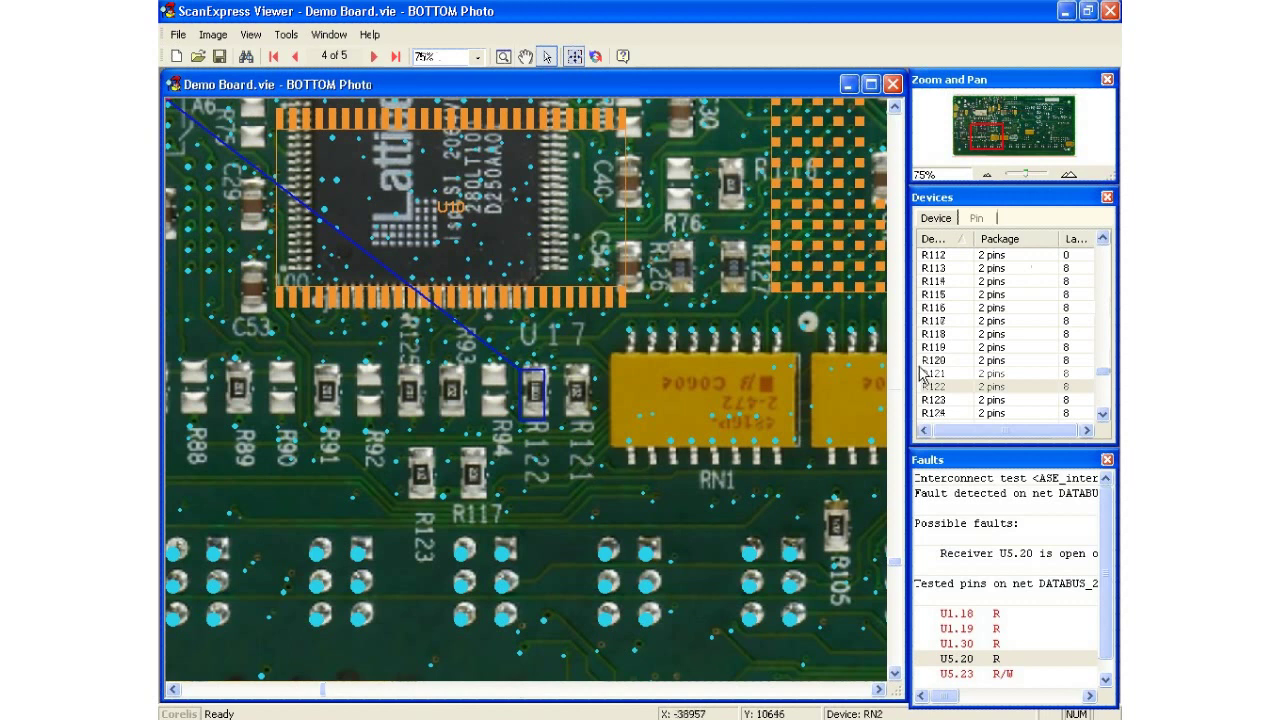
{"action": "double_click", "coordinate": [948, 347]}
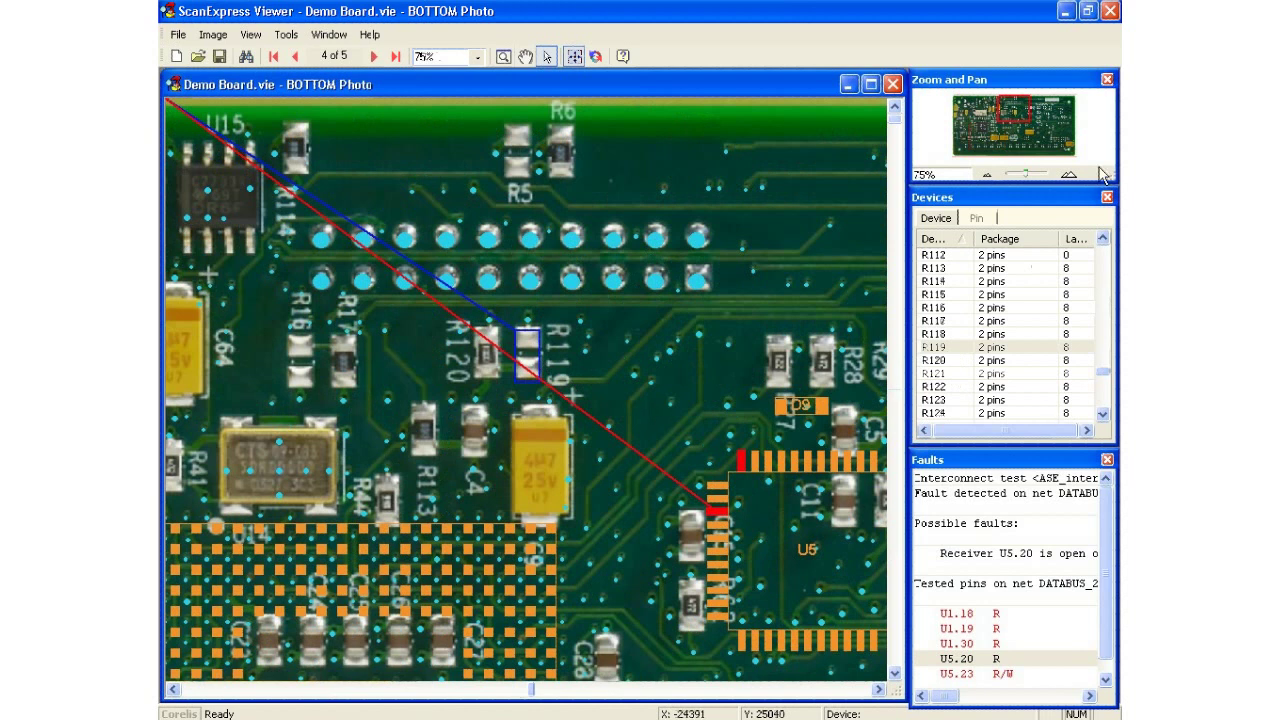
Minimize ScanExpress Viewer to return to ScanExpress Runner, and close the test results with the diagnostic fault report.
{"action": "left_click", "coordinate": [1065, 12]}
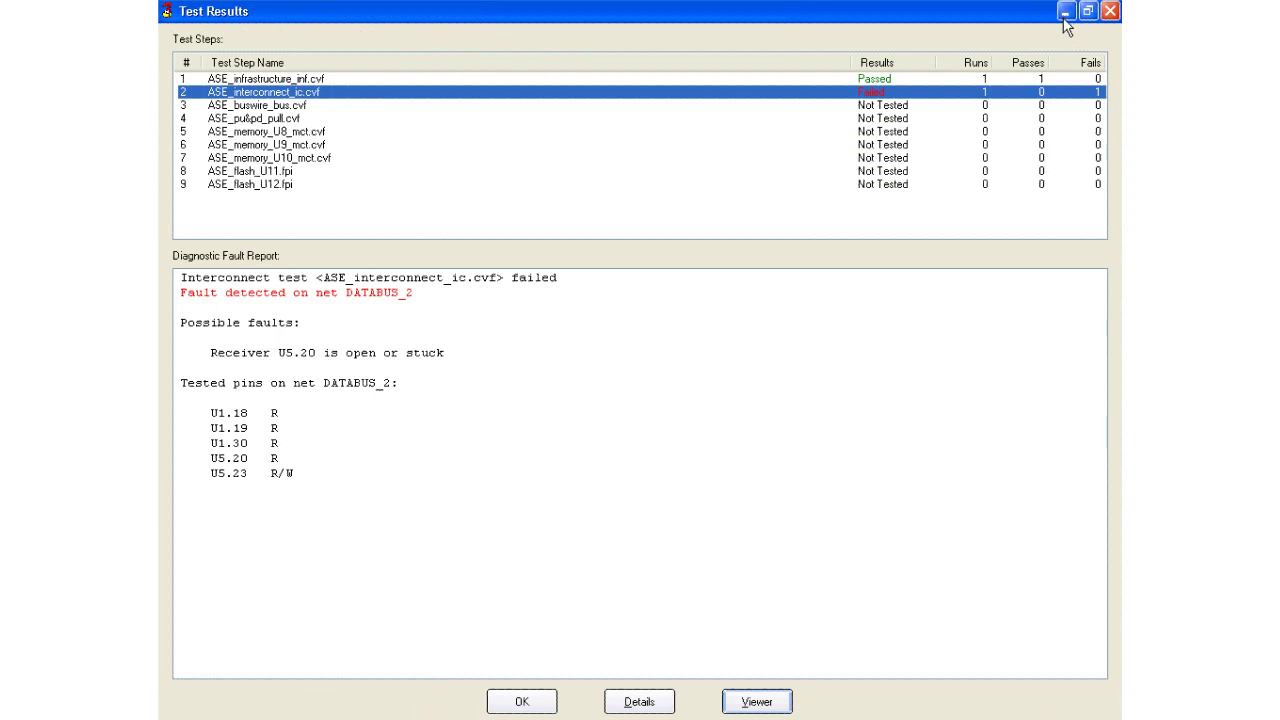
{"action": "left_click", "coordinate": [517, 704]}
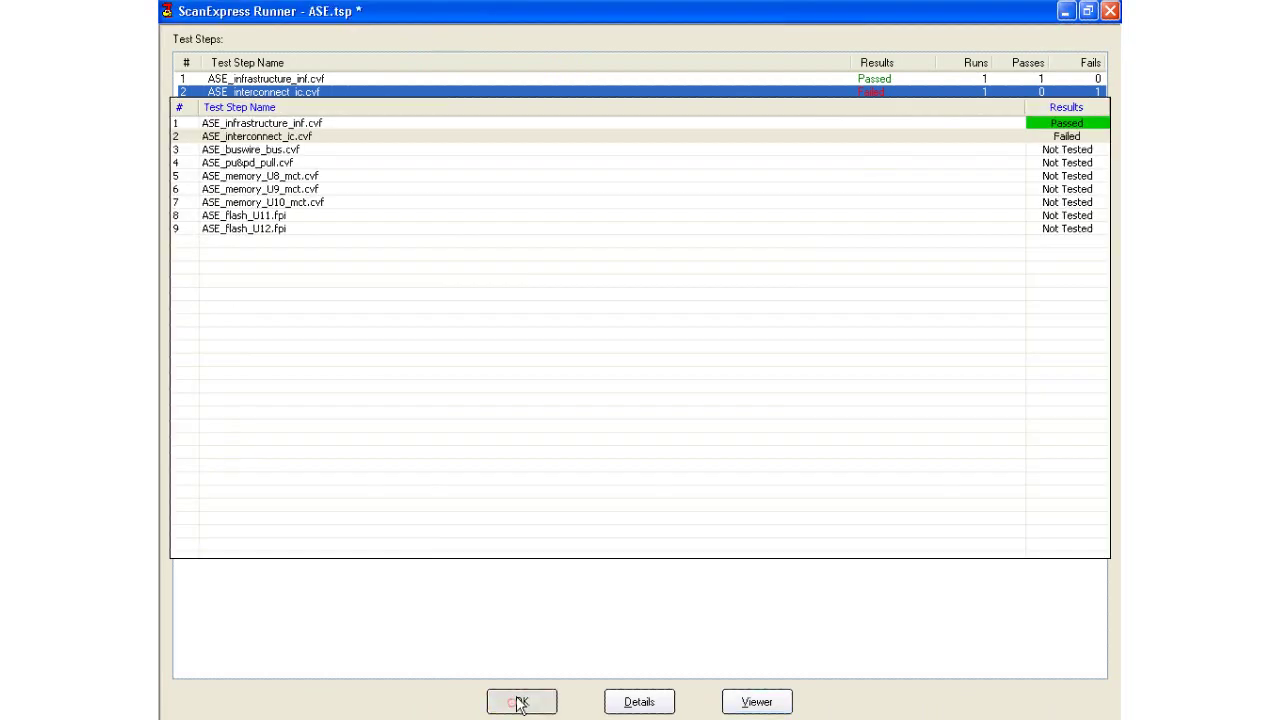